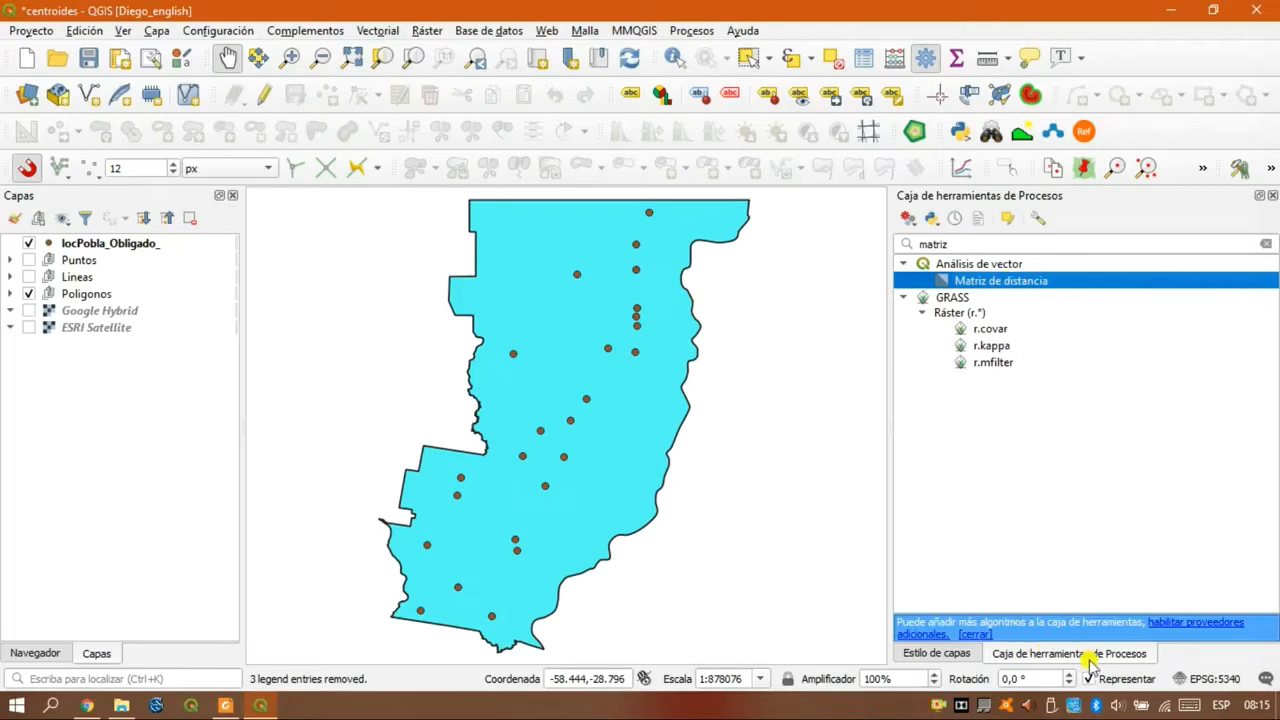
- Open the Matriz de distancia tool and choose locPobla_Obligado_ [EPSG:4326] as both the input and target point layer
{"action": "double_click", "coordinate": [981, 281]}
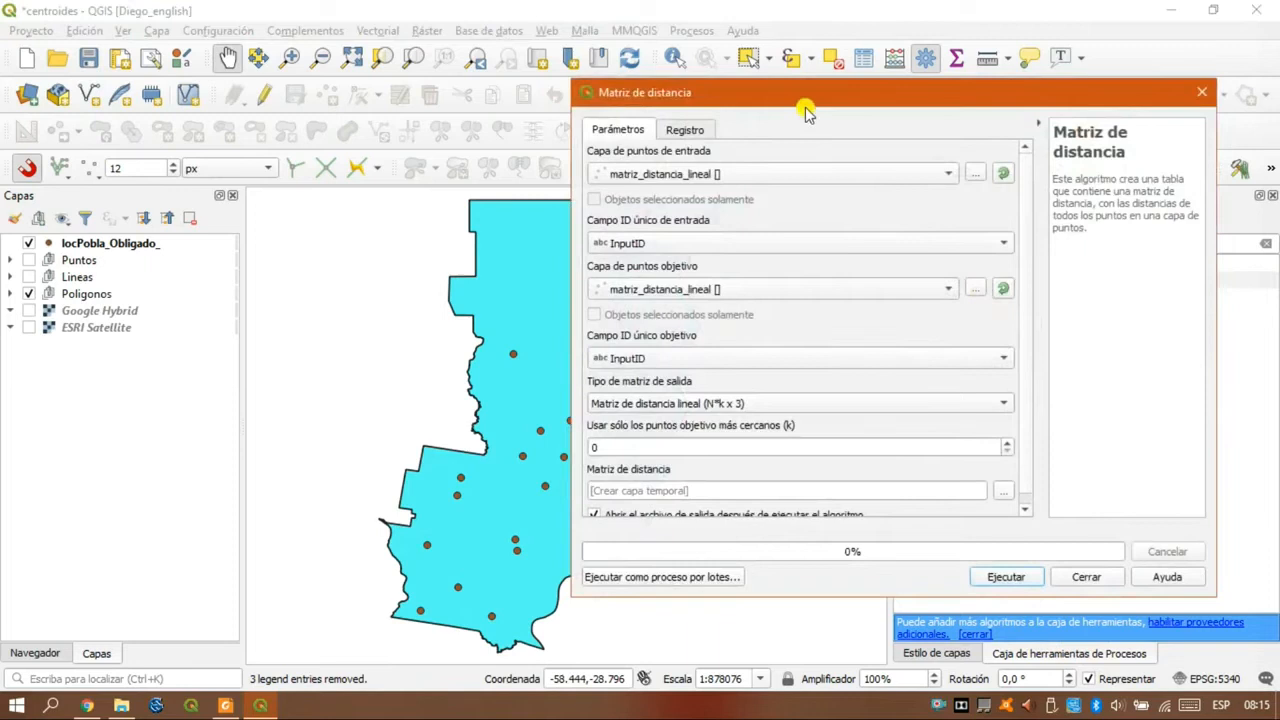
{"action": "left_click_drag", "start_coordinate": [808, 108], "coordinate": [994, 146]}
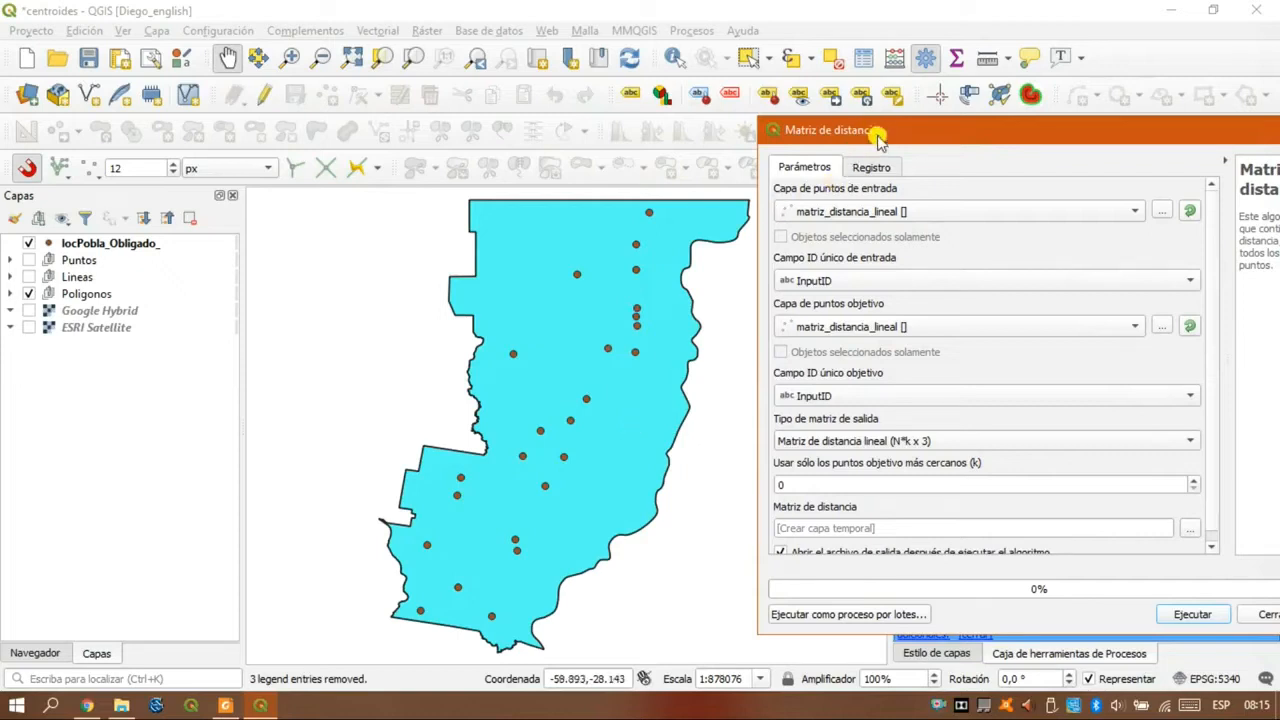
{"action": "left_click_drag", "start_coordinate": [878, 140], "coordinate": [598, 104]}
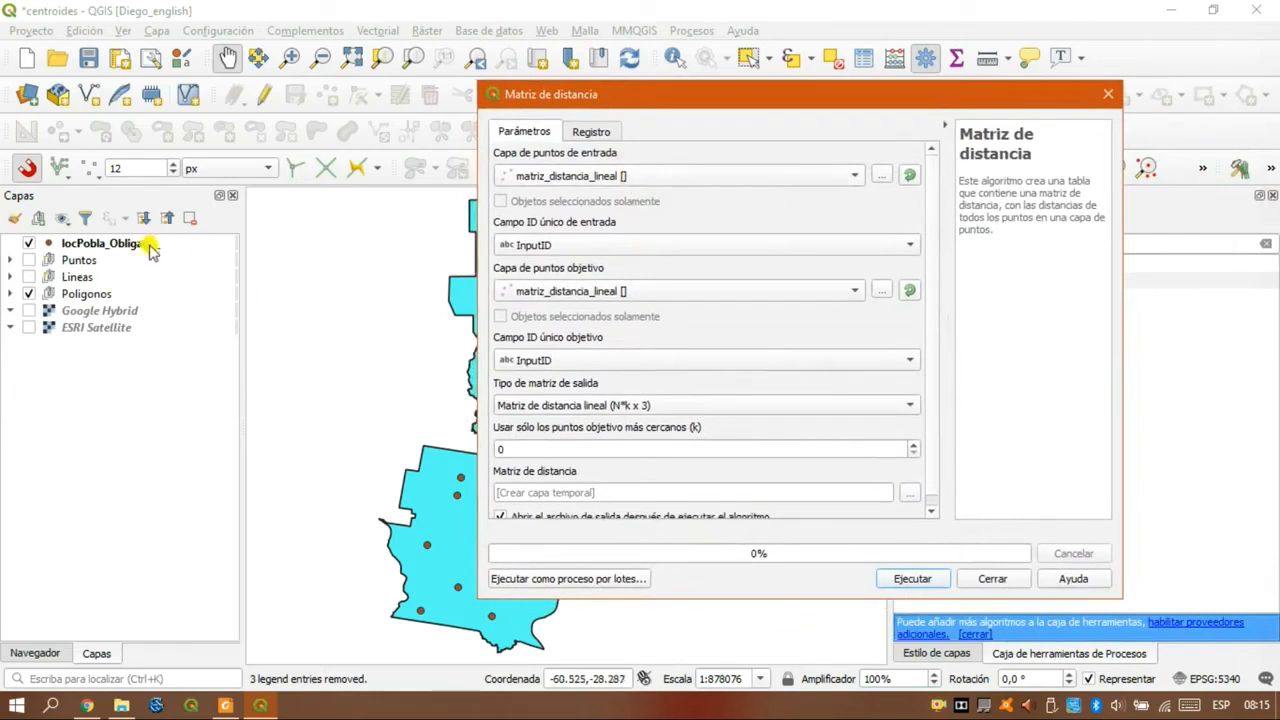
{"action": "left_click", "coordinate": [659, 181]}
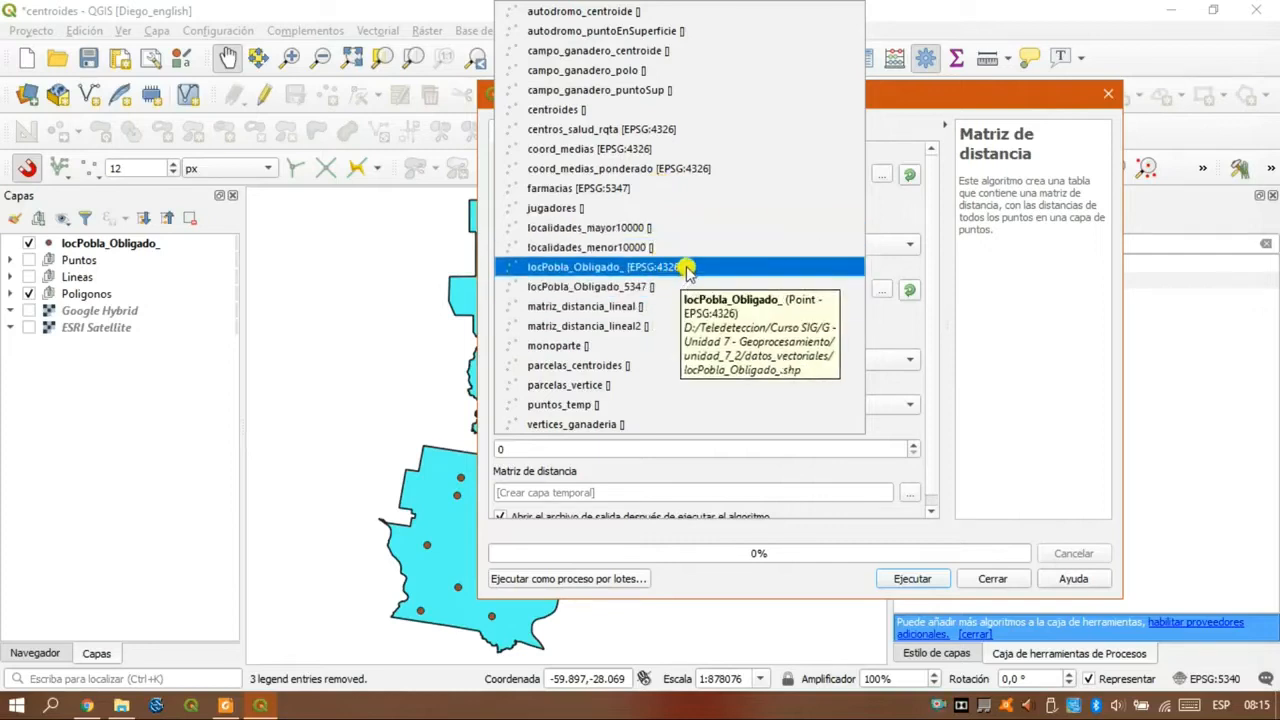
{"action": "left_click", "coordinate": [688, 270]}
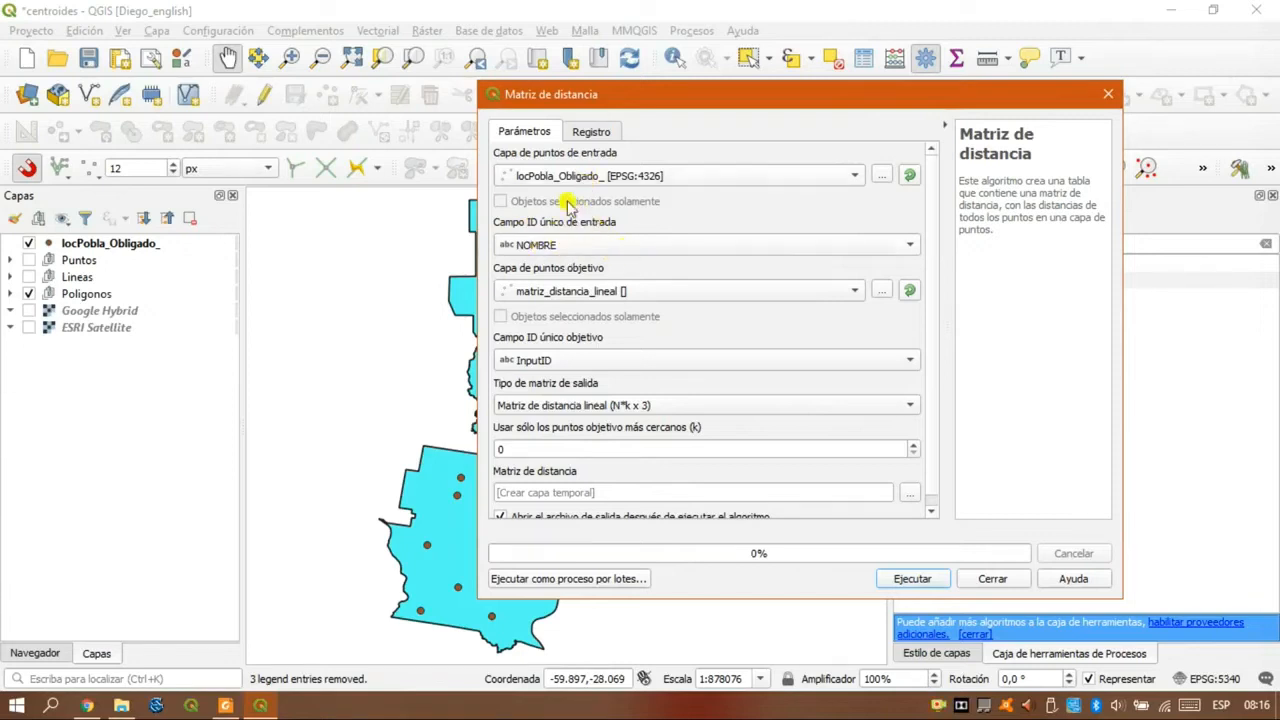
{"action": "left_click", "coordinate": [577, 291]}
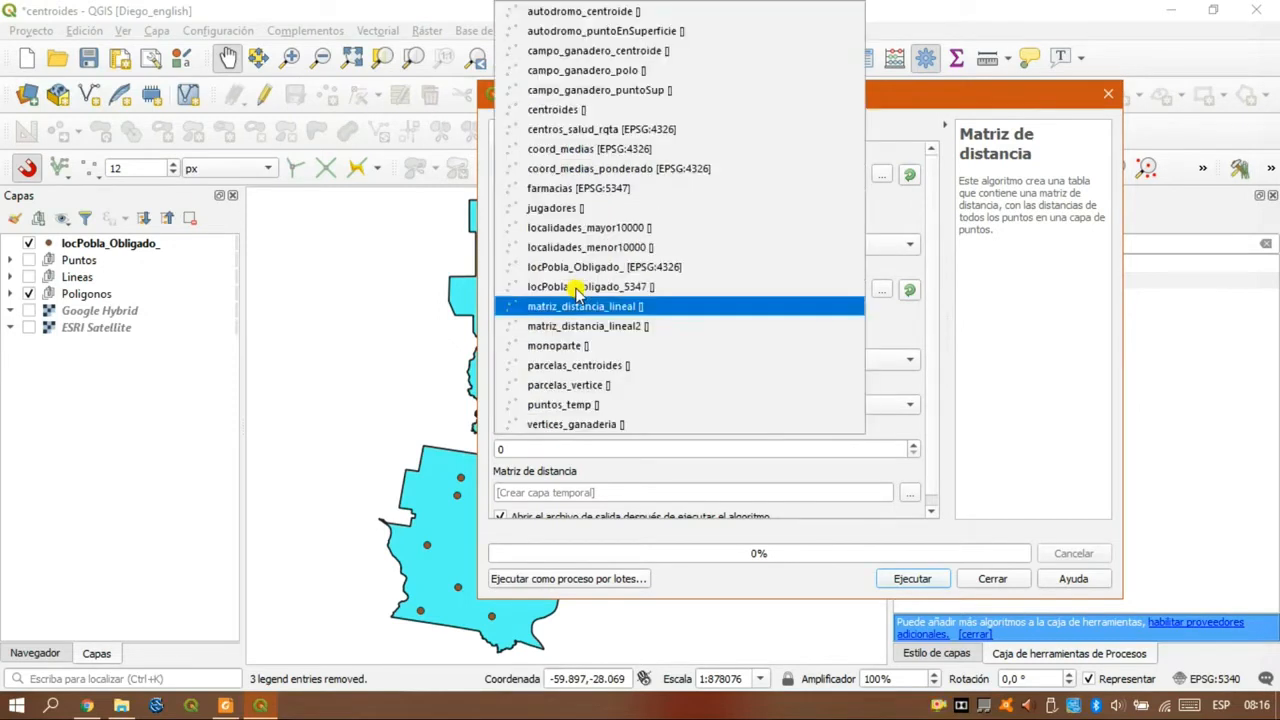
{"action": "left_click", "coordinate": [580, 267]}
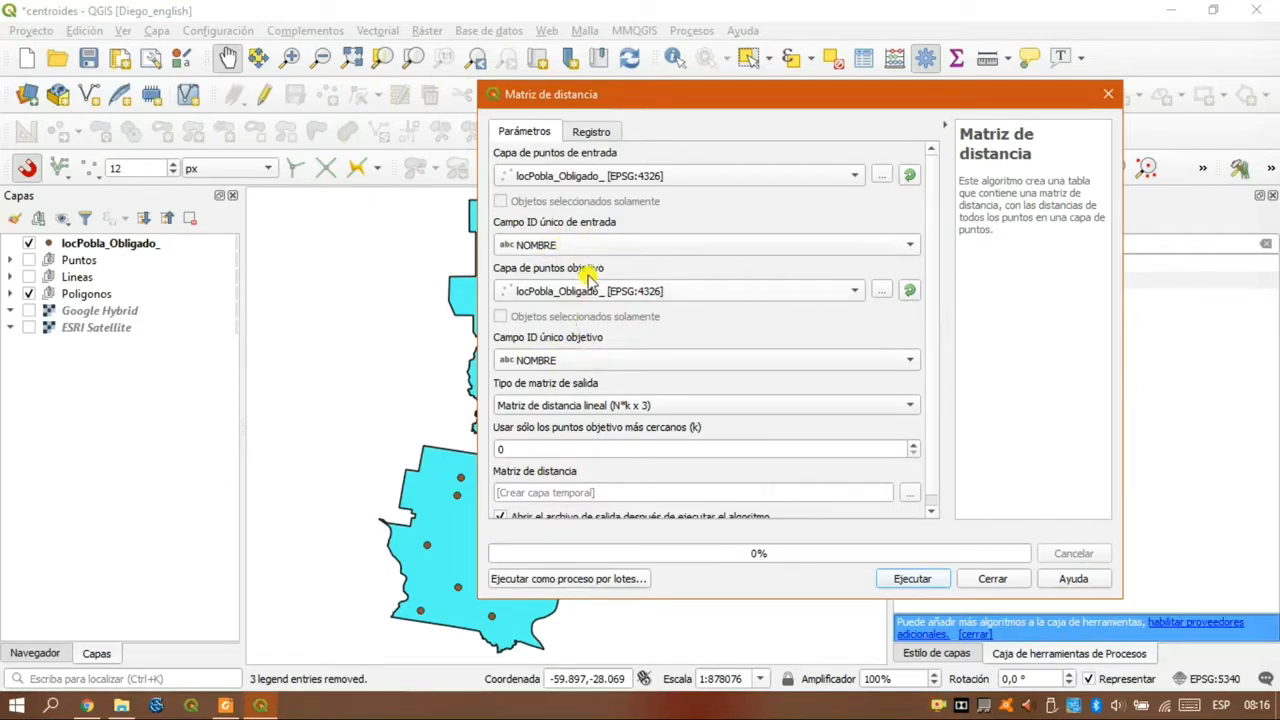
- Choose the linear (N*k x 3) output matrix type and limit it to the 2 nearest target points
{"action": "left_click", "coordinate": [594, 408]}
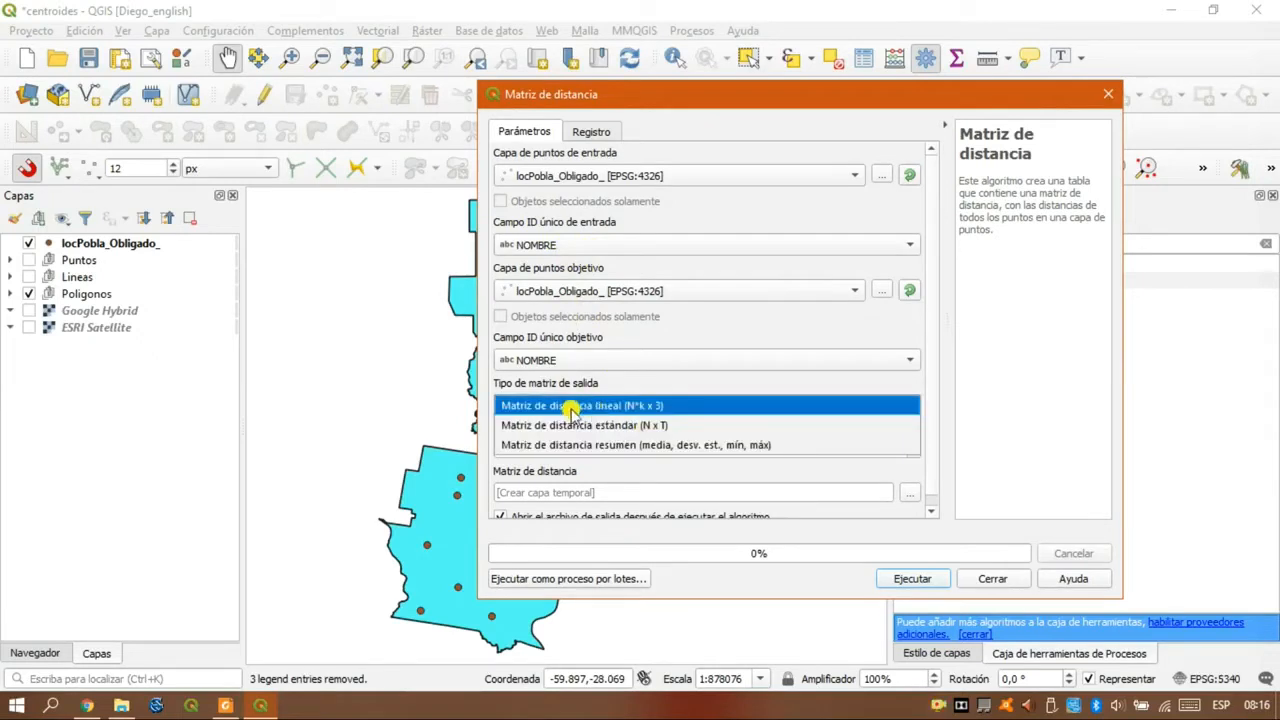
{"action": "left_click", "coordinate": [607, 406]}
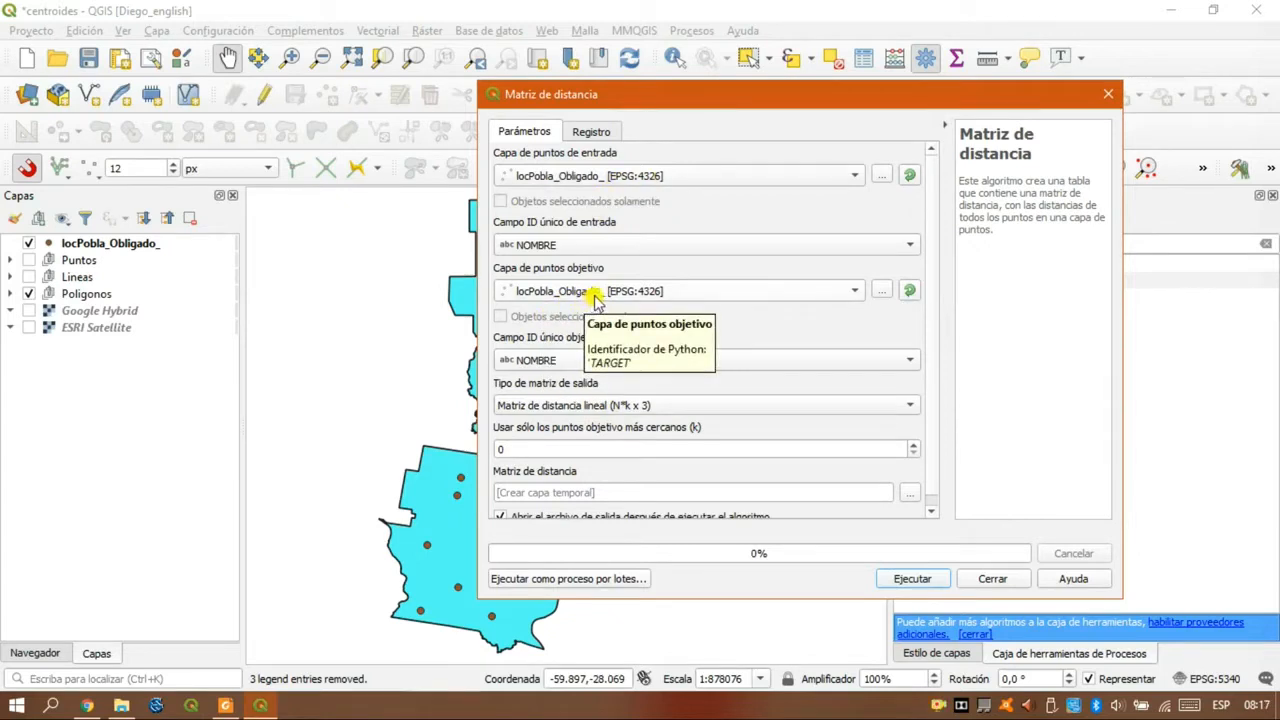
{"action": "left_click", "coordinate": [509, 450]}
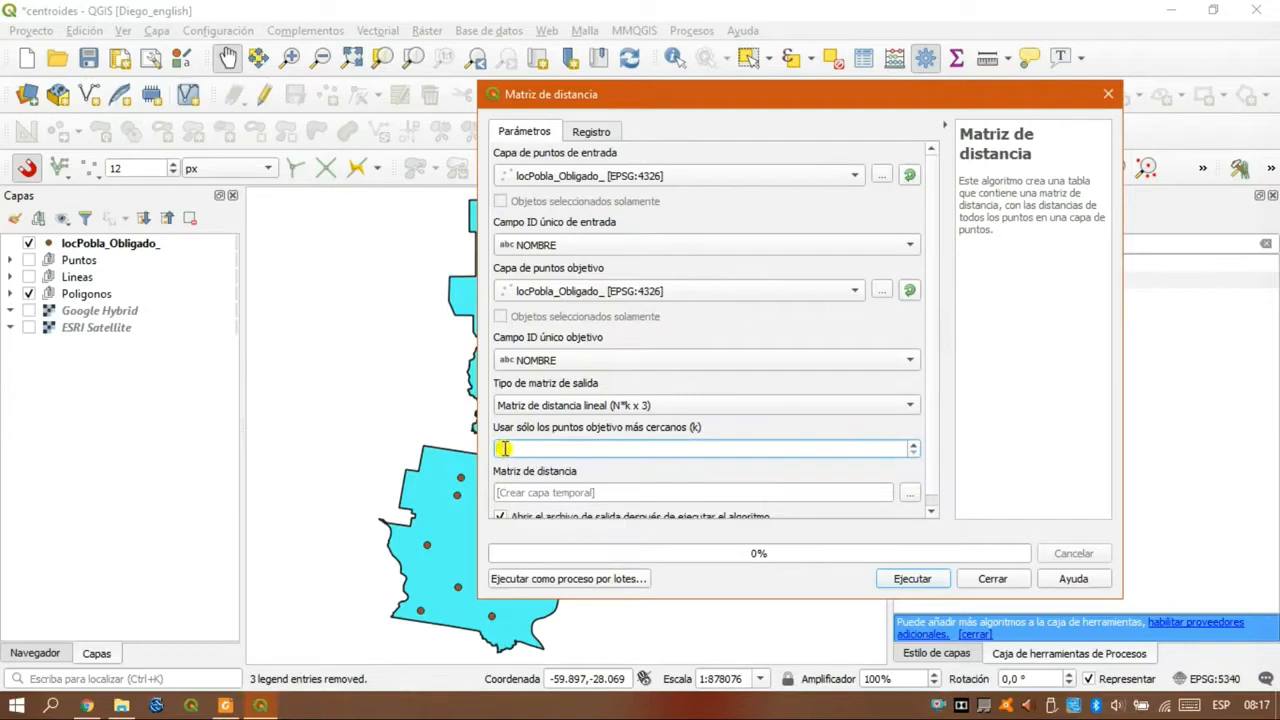
{"action": "double_click", "coordinate": [498, 450]}
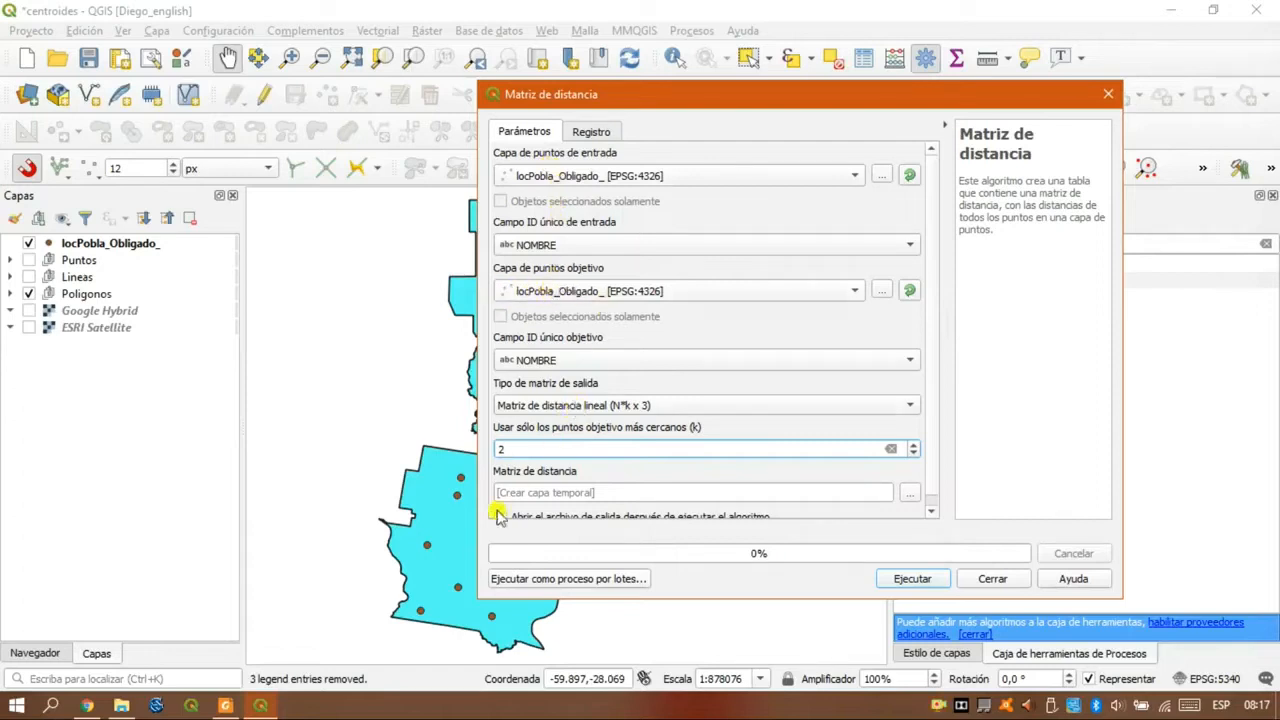
{"action": "left_click_drag", "start_coordinate": [600, 93], "coordinate": [770, 62]}
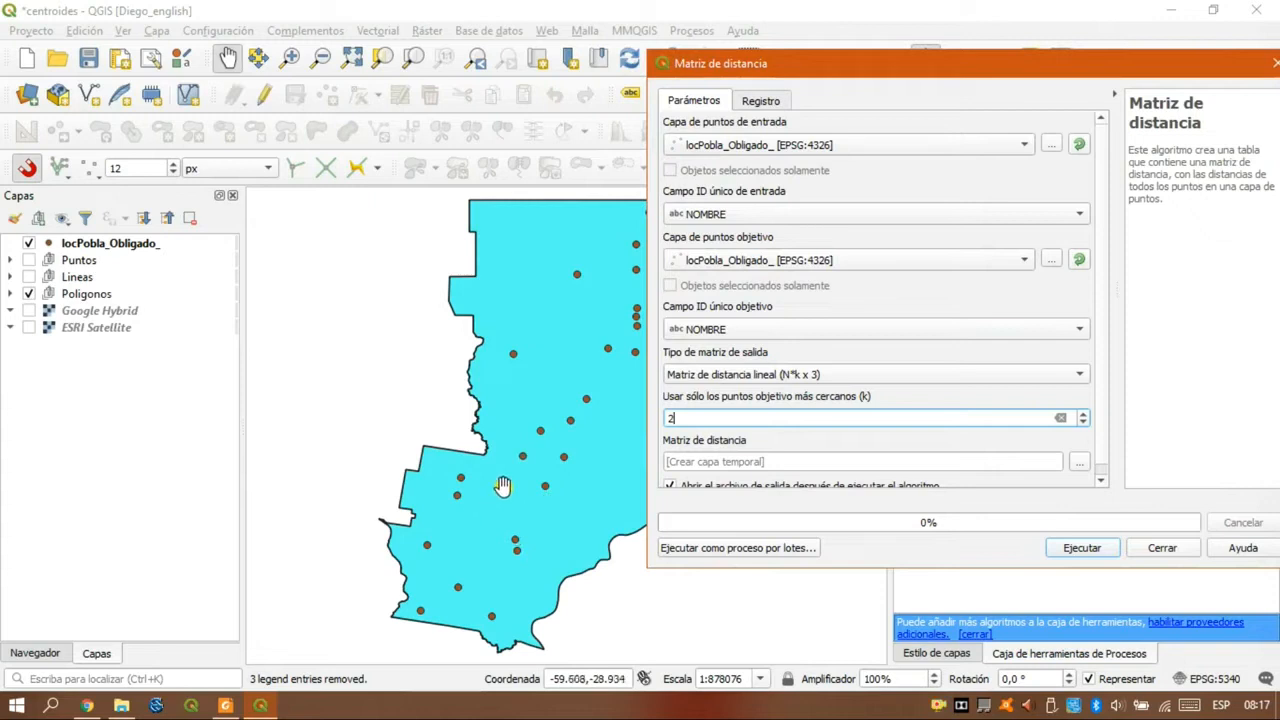
{"action": "left_click_drag", "start_coordinate": [909, 66], "coordinate": [562, 40]}
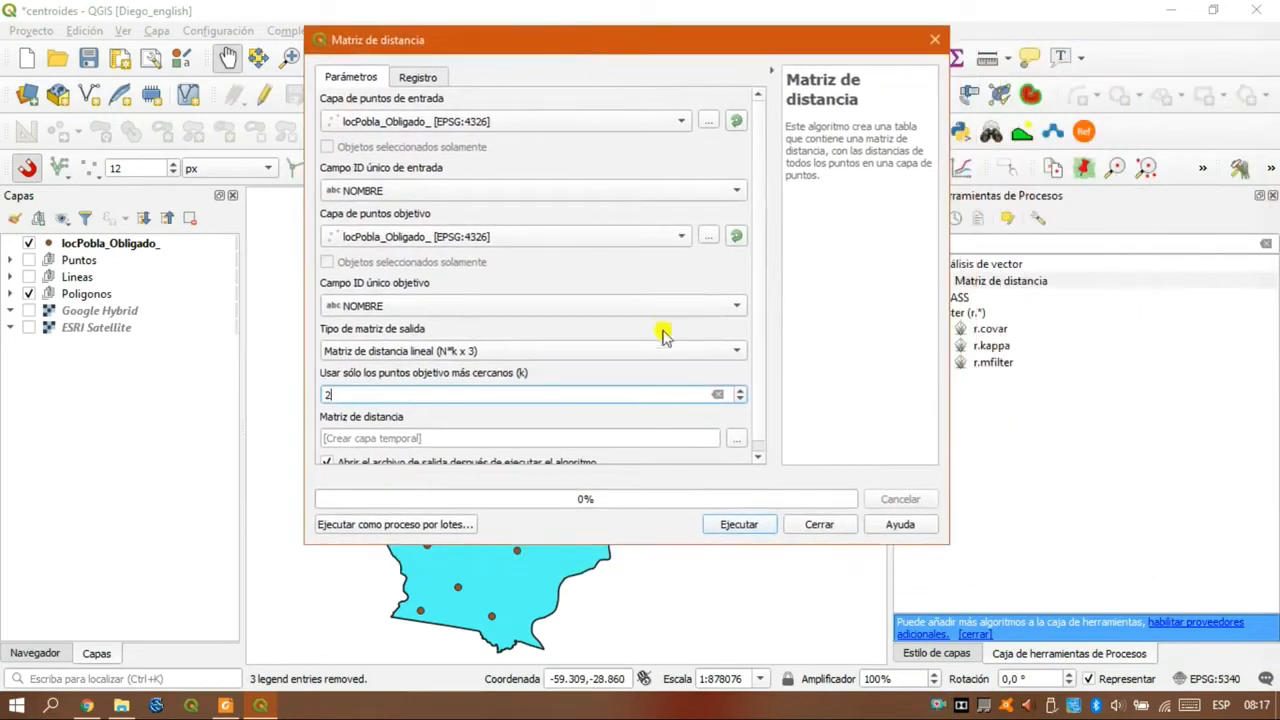
- Run the linear distance matrix into a temporary layer and close the tool dialog
{"action": "scroll", "coordinate": [765, 340], "scroll_direction": "down", "scroll_amount": 1}
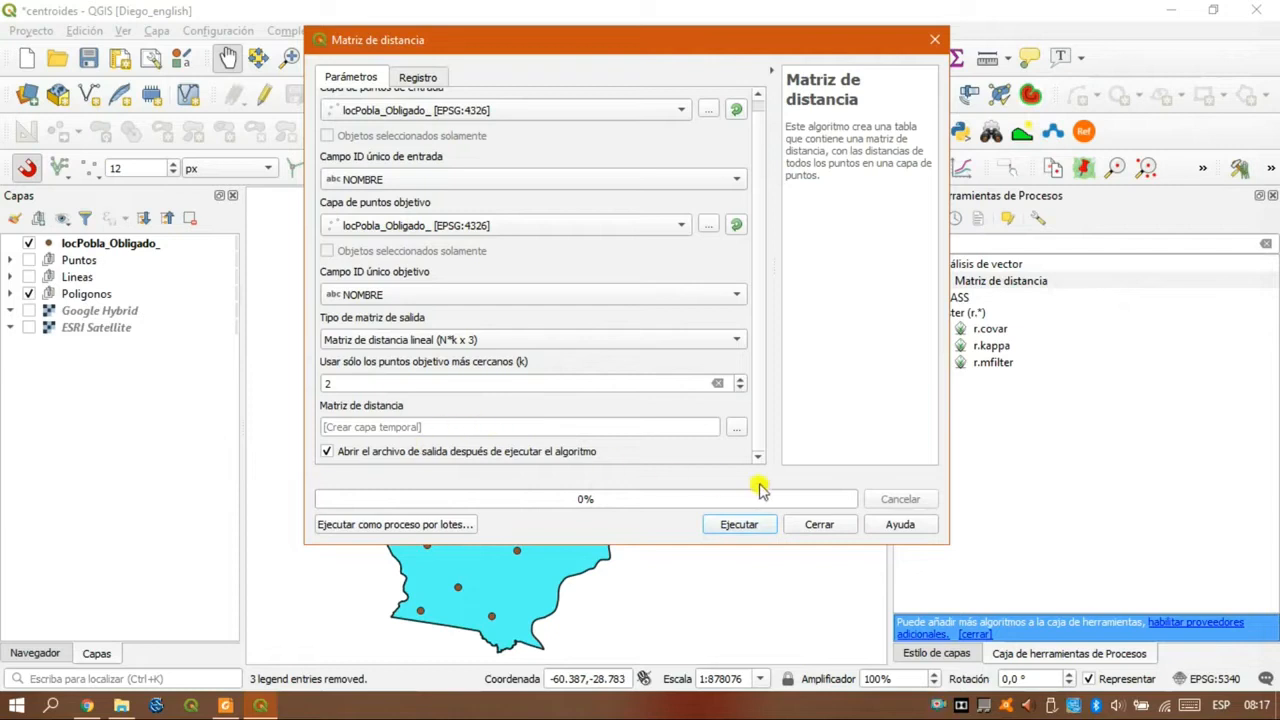
{"action": "left_click", "coordinate": [716, 525]}
{"action": "left_click", "coordinate": [818, 525]}
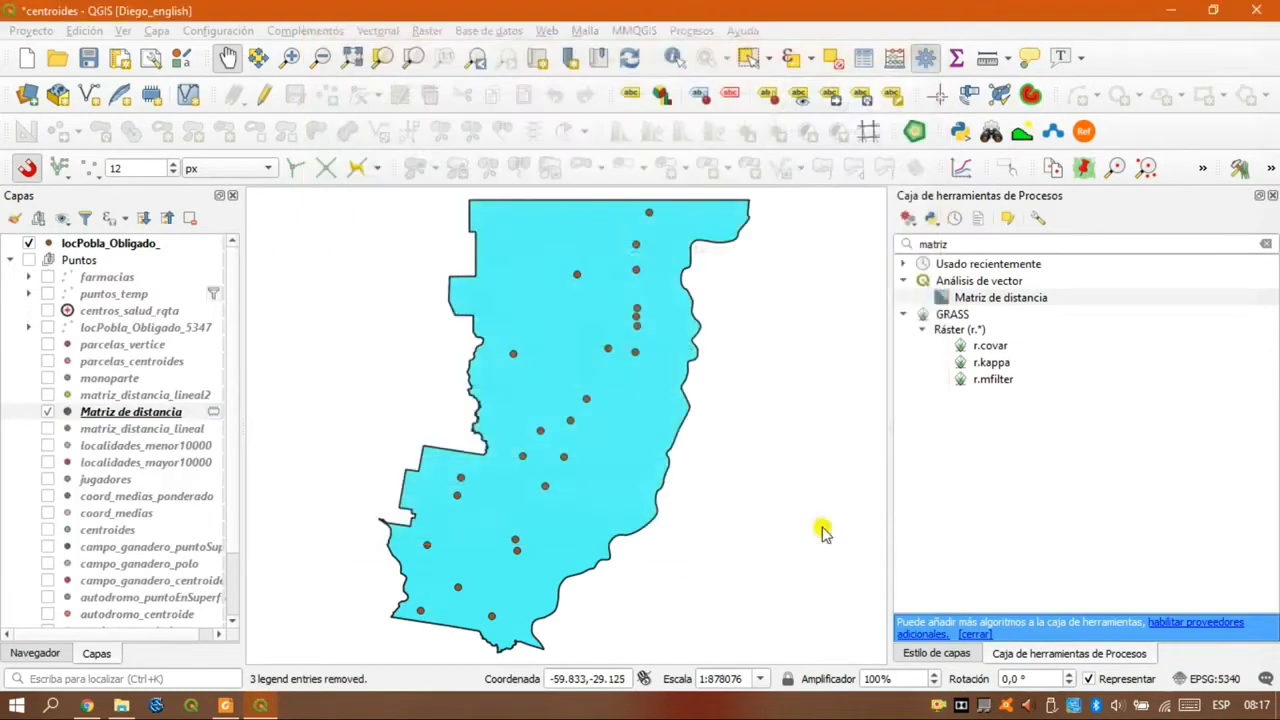
- Move the Matriz de distancia layer out of the Puntos group to the top of the layer tree and collapse the group
{"action": "left_click_drag", "start_coordinate": [130, 412], "coordinate": [120, 243]}
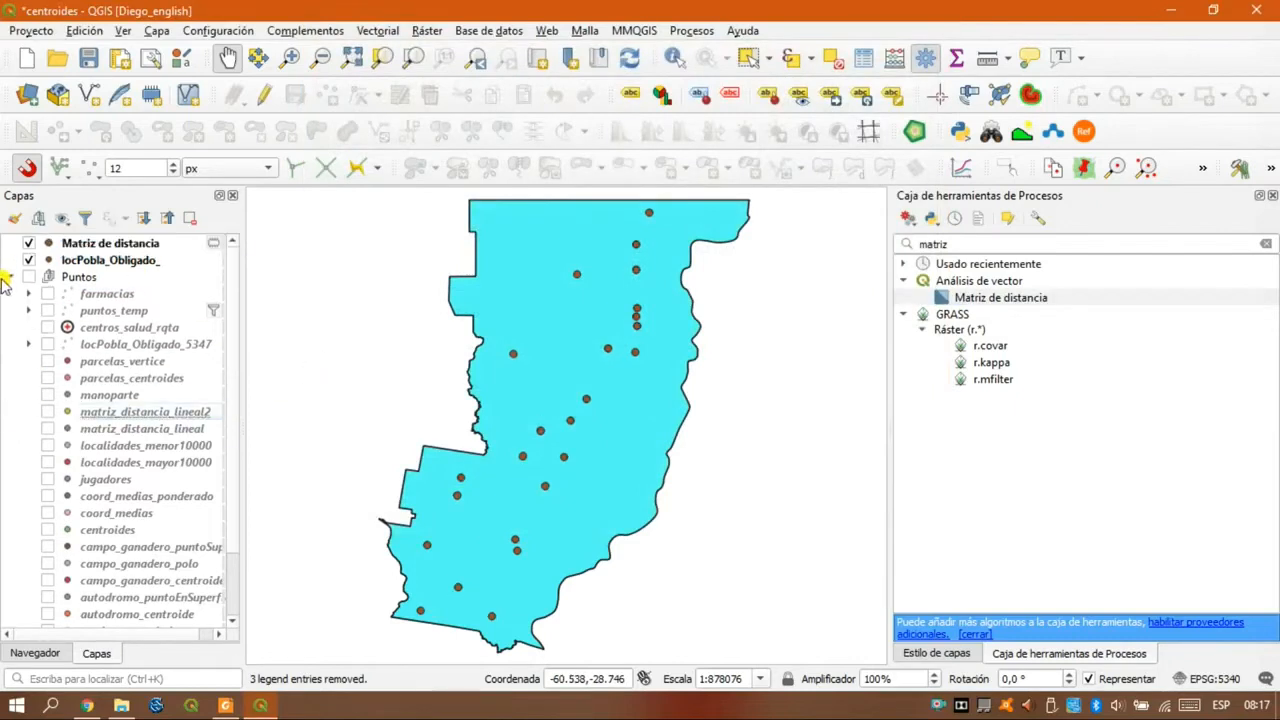
{"action": "left_click", "coordinate": [10, 277]}
{"action": "left_click", "coordinate": [70, 260]}
- Open the attribute table of the Matriz de distancia layer and sort it by InputID
{"action": "left_click", "coordinate": [100, 243]}
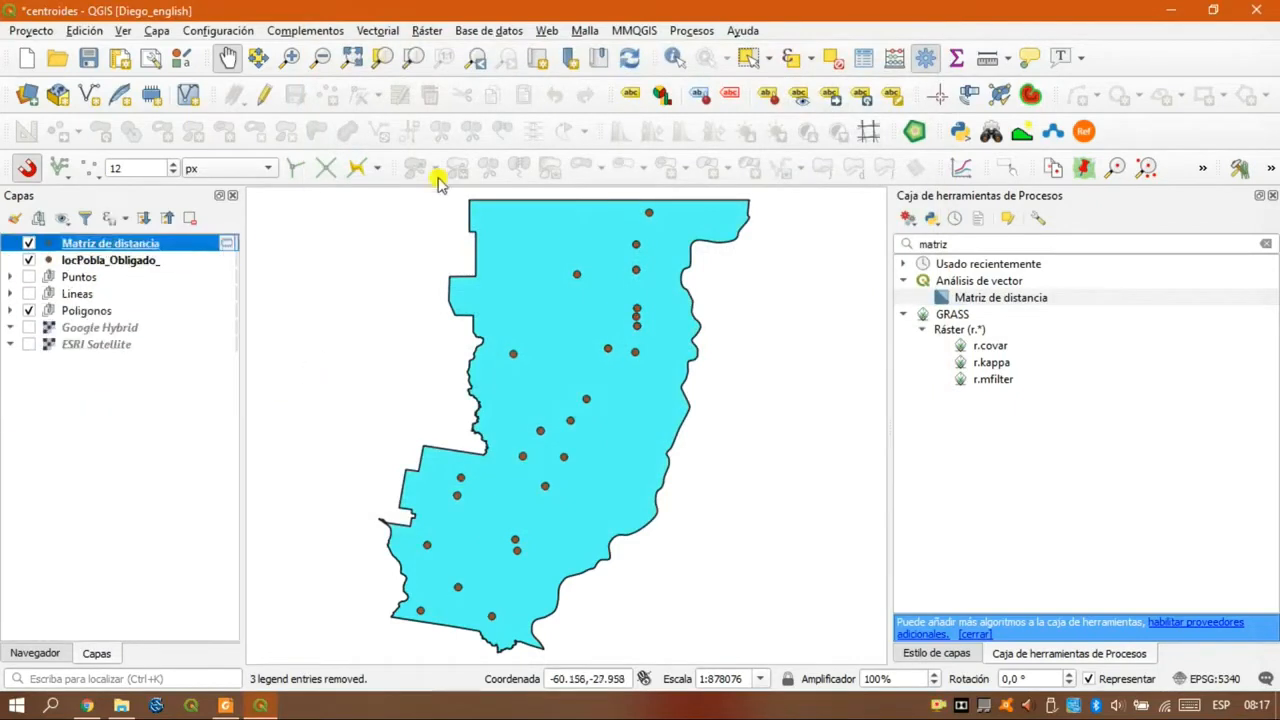
{"action": "left_click", "coordinate": [864, 57]}
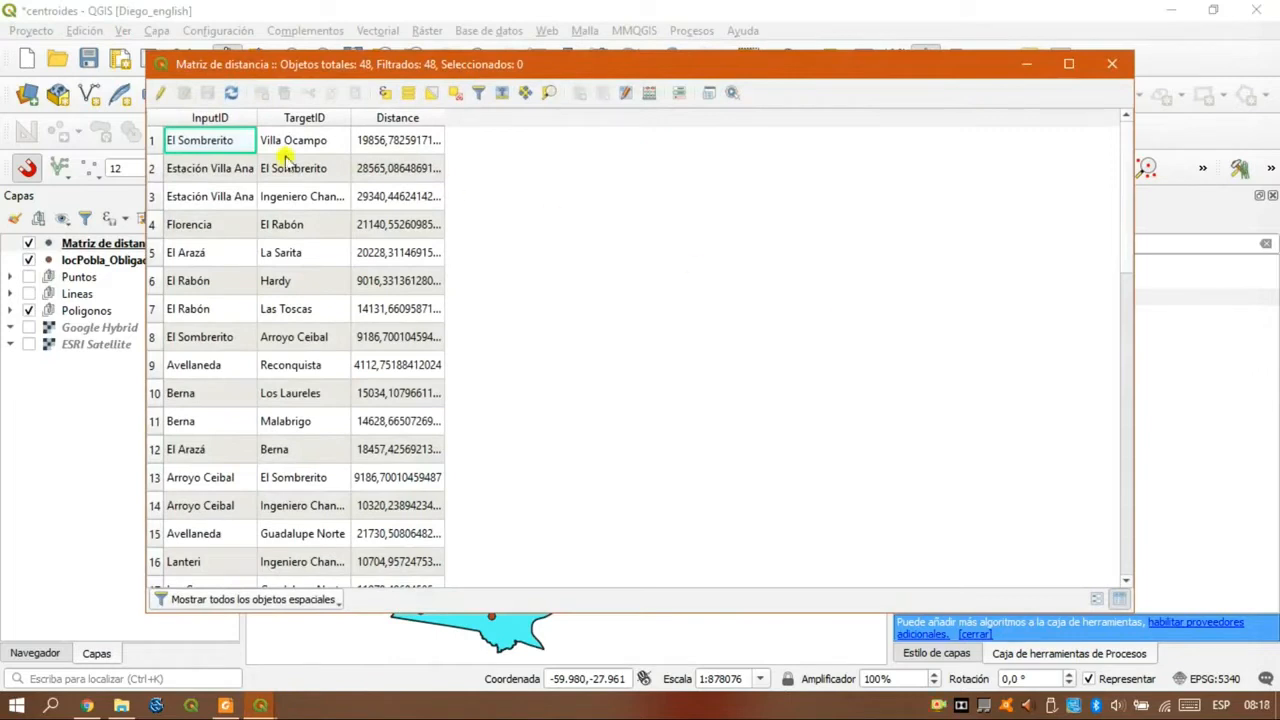
{"action": "left_click", "coordinate": [212, 119]}
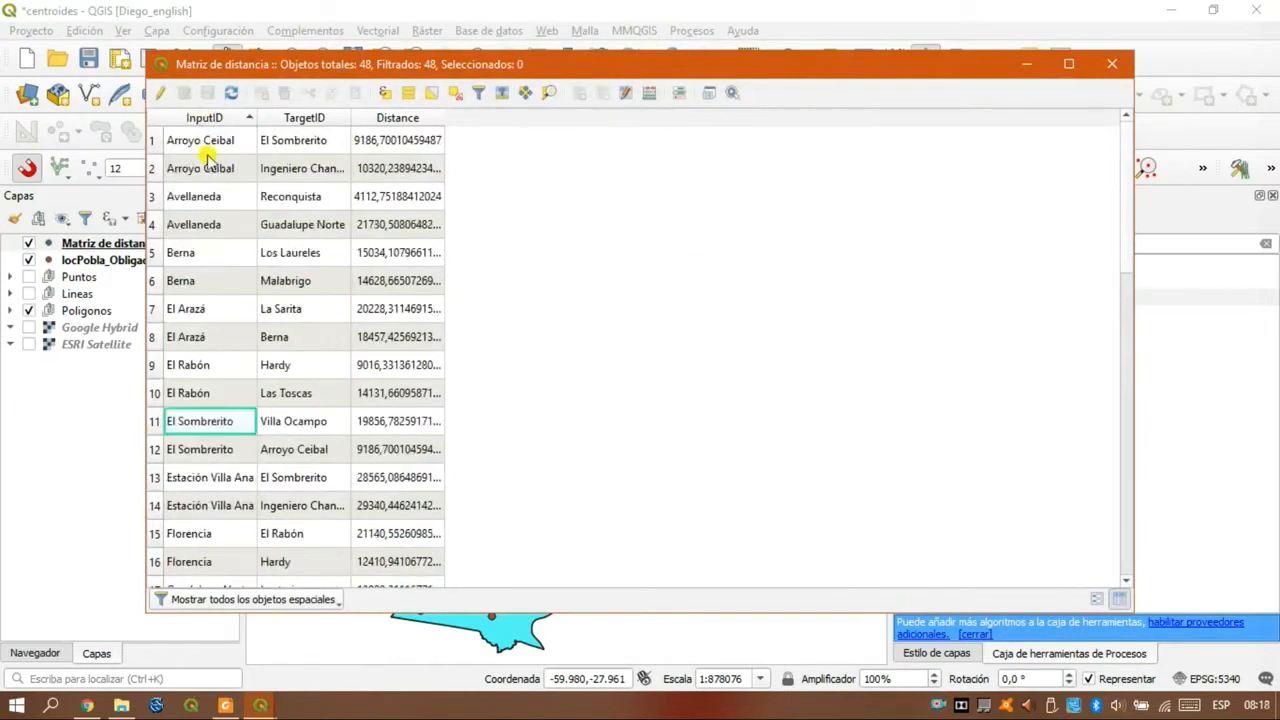
- Examine the two target localities paired with Arroyo Ceibal in the linear matrix table, and close the table
{"action": "left_click", "coordinate": [203, 143]}
{"action": "left_click", "coordinate": [200, 168]}
{"action": "left_click", "coordinate": [203, 145]}
{"action": "left_click", "coordinate": [203, 168]}
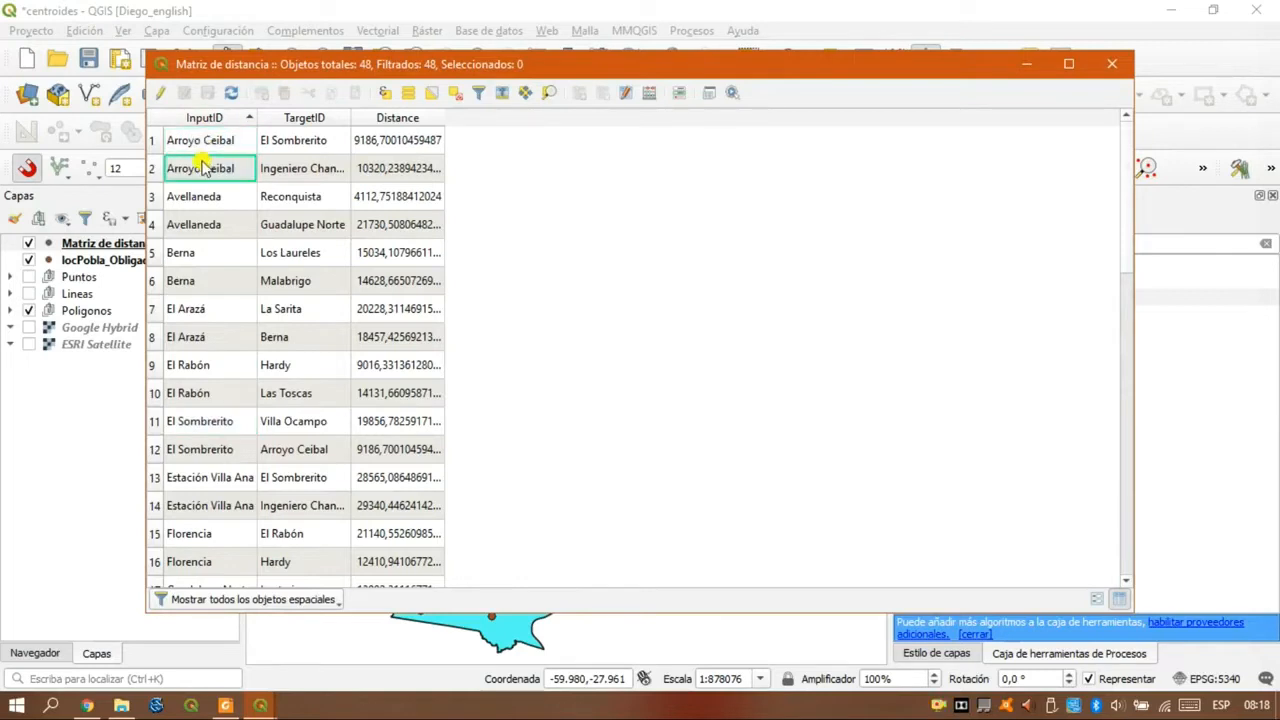
{"action": "left_click", "coordinate": [297, 142]}
{"action": "left_click", "coordinate": [297, 170]}
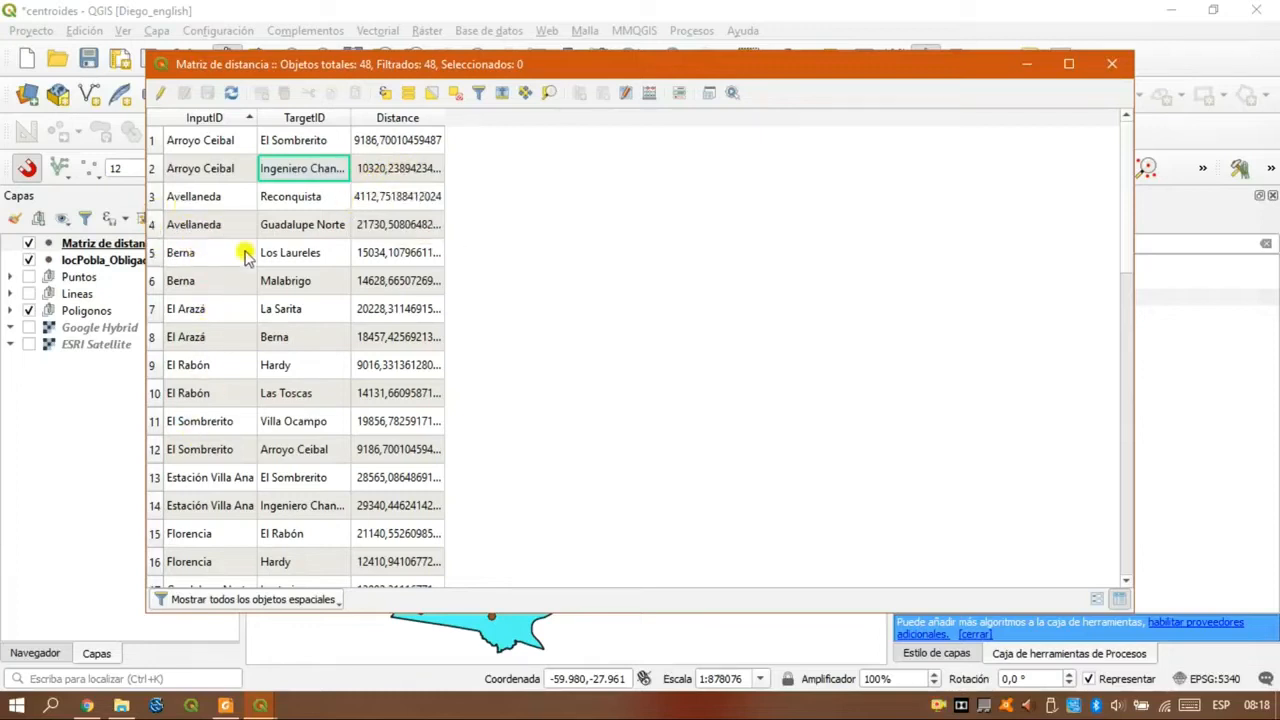
{"action": "left_click", "coordinate": [1115, 67]}
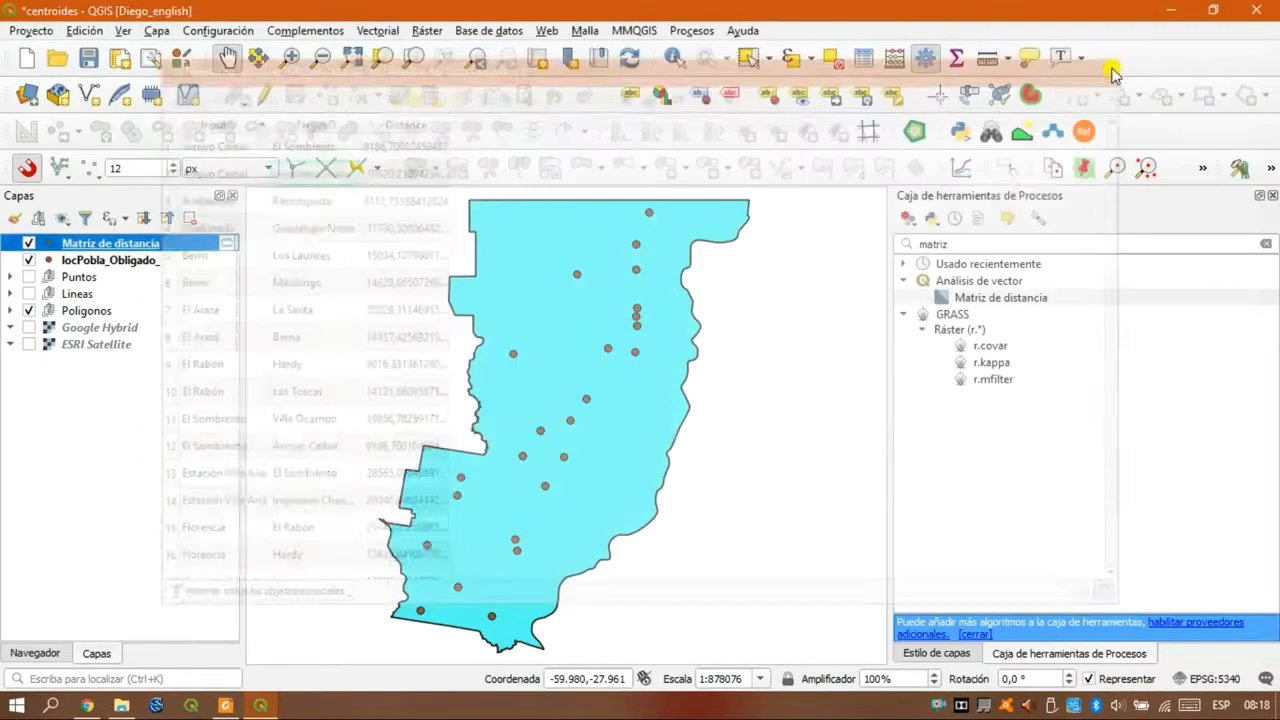
- Hide the Matriz de distancia layer and give the locPobla_Obligado_ markers an orange fill with hue 36° and 100% saturation and value
{"action": "left_click", "coordinate": [29, 243]}
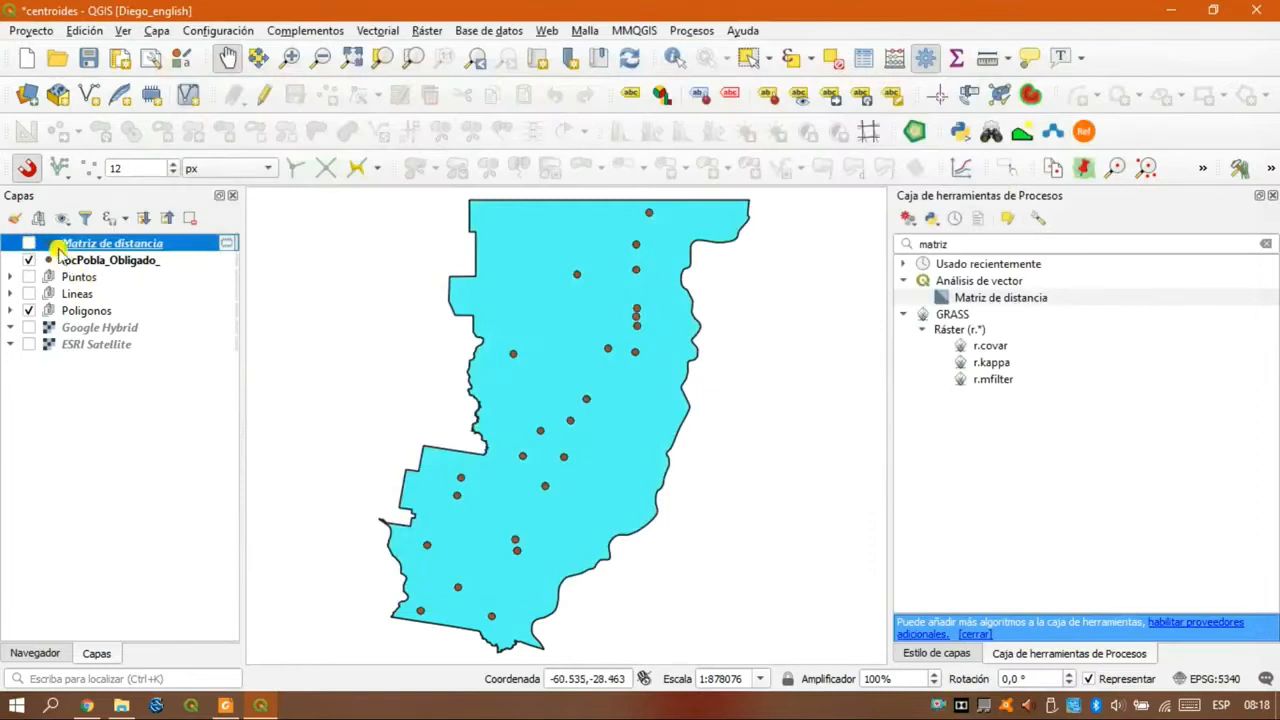
{"action": "left_click", "coordinate": [110, 260]}
{"action": "left_click", "coordinate": [958, 653]}
{"action": "left_click", "coordinate": [1107, 292]}
{"action": "left_click", "coordinate": [1080, 479]}
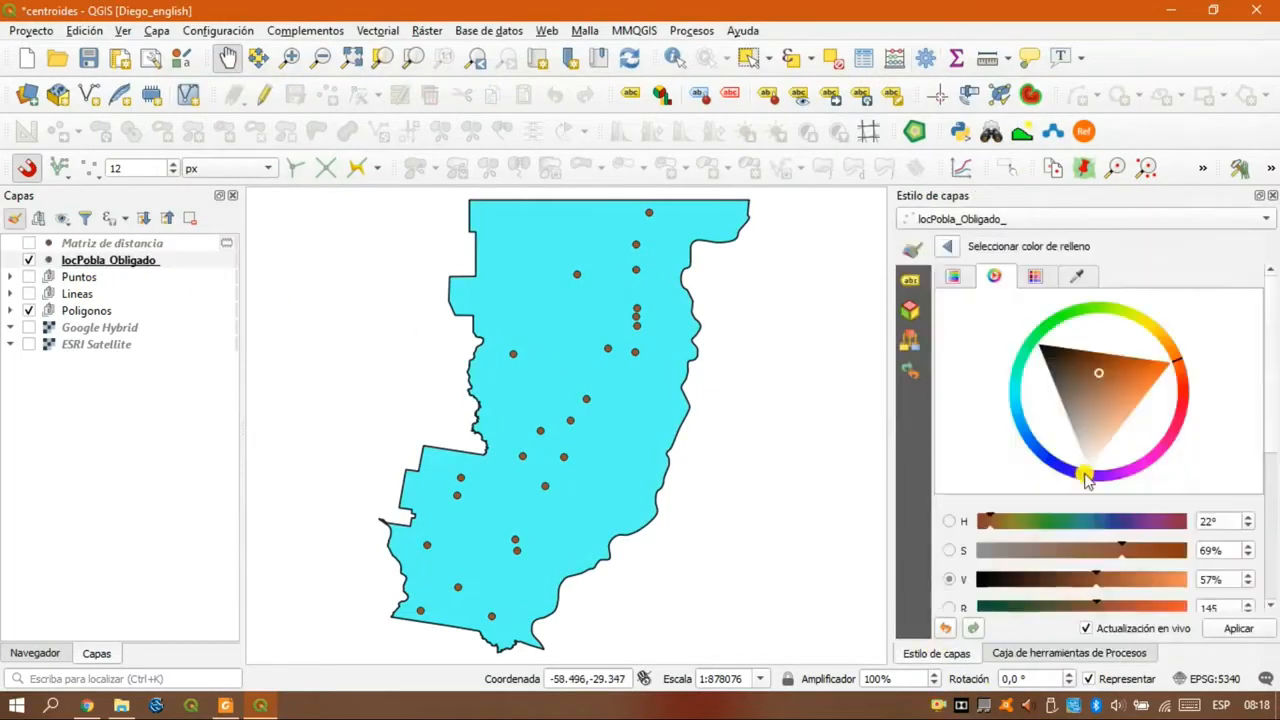
{"action": "left_click", "coordinate": [1166, 372]}
{"action": "left_click", "coordinate": [1173, 349]}
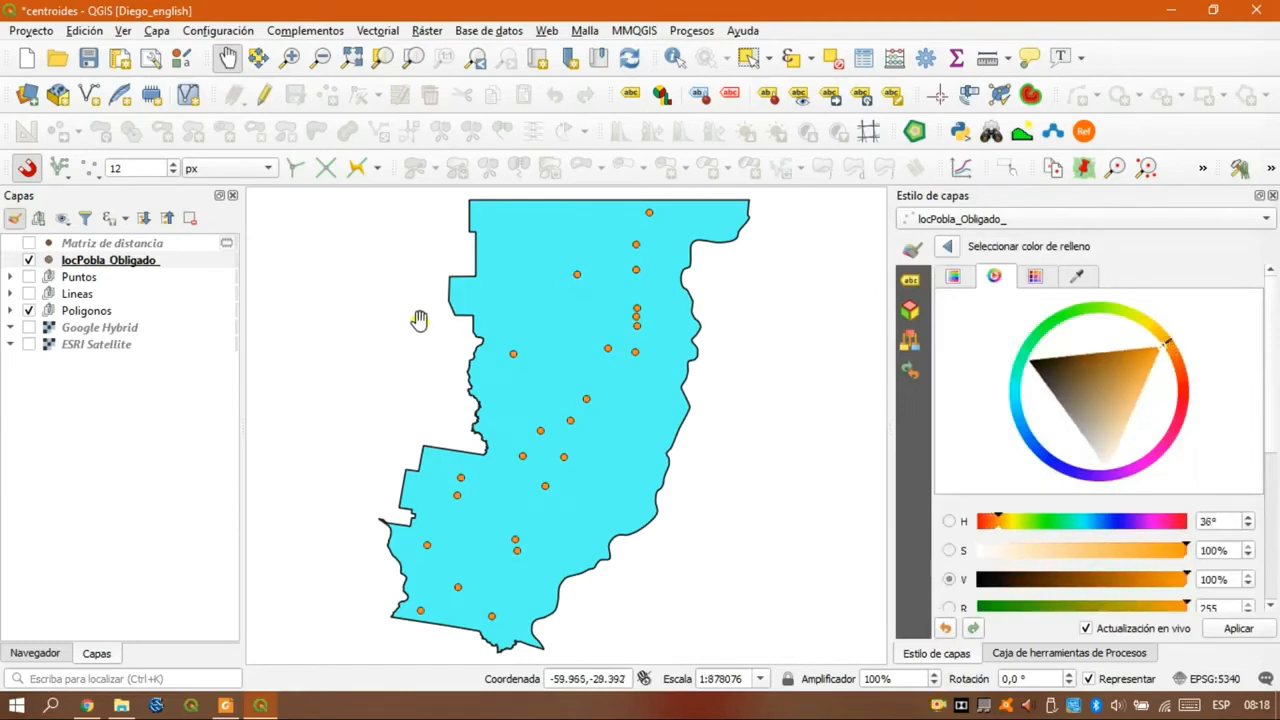
{"action": "left_click", "coordinate": [947, 246]}
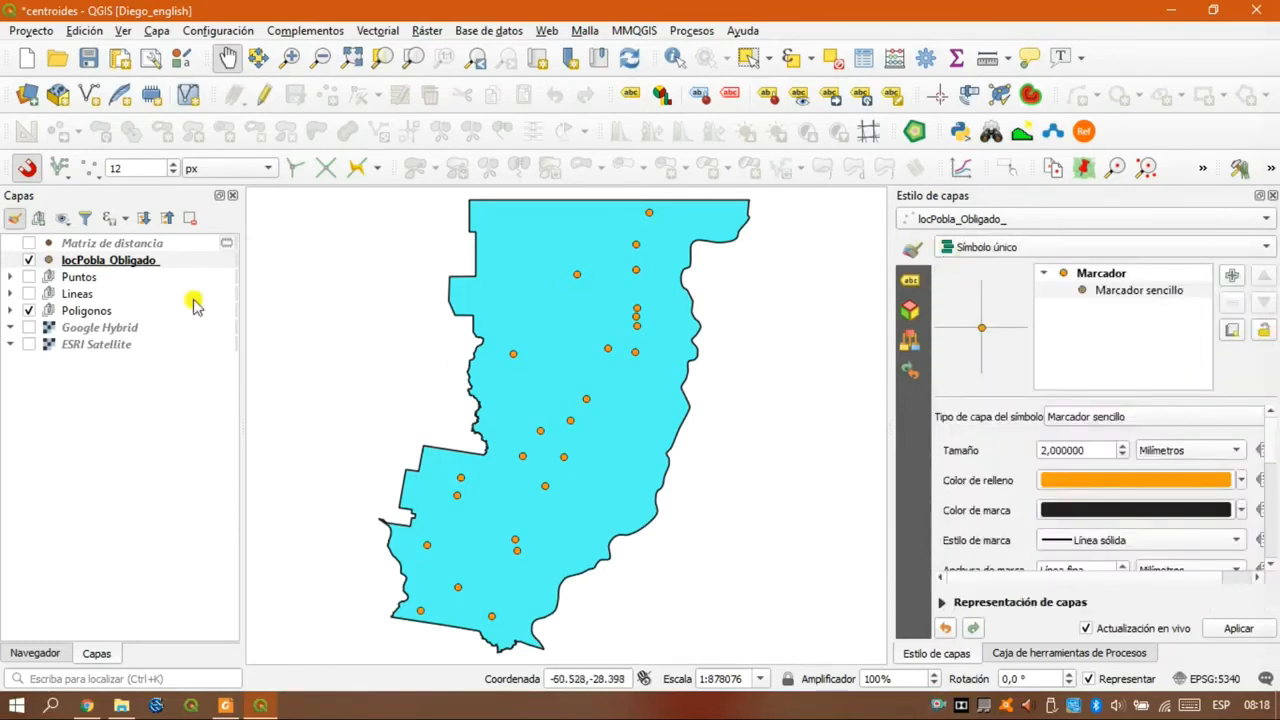
- Reopen the Matriz de distancia tool and choose the standard (N x T) output matrix type for locPobla_Obligado_
{"action": "left_click", "coordinate": [1046, 653]}
{"action": "left_click", "coordinate": [988, 300]}
{"action": "double_click", "coordinate": [988, 300]}
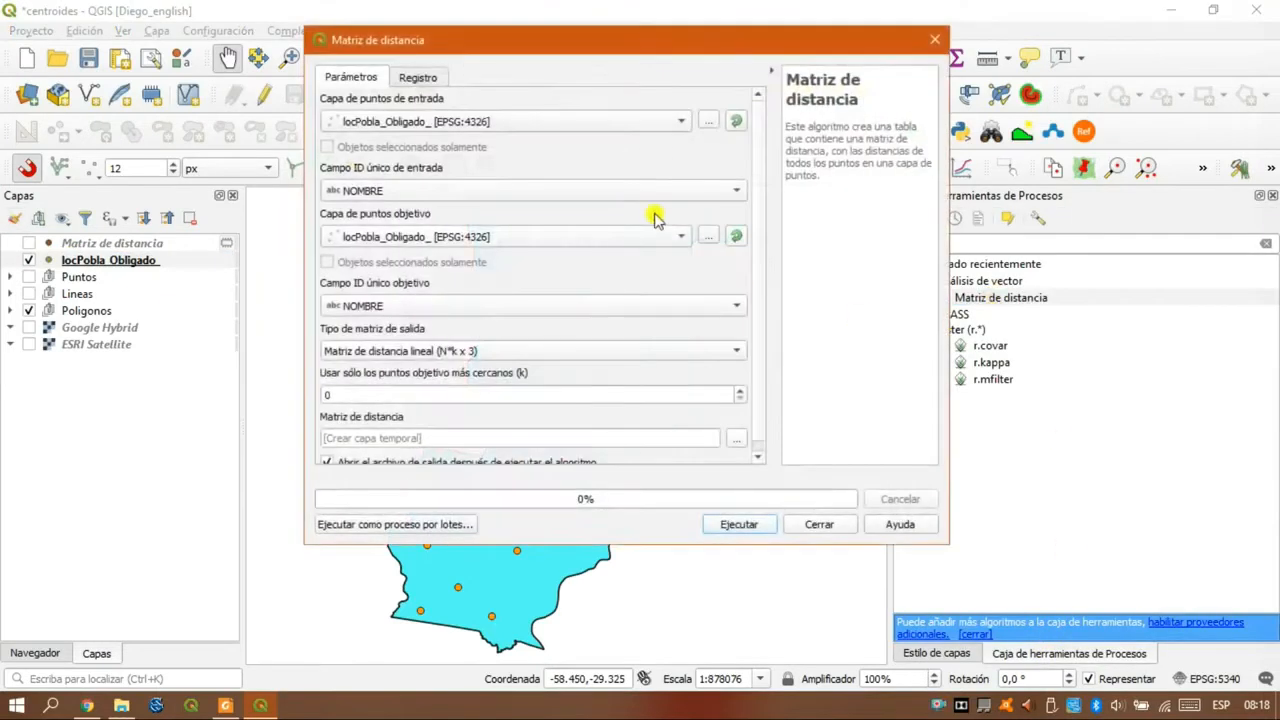
{"action": "left_click_drag", "start_coordinate": [557, 48], "coordinate": [866, 50]}
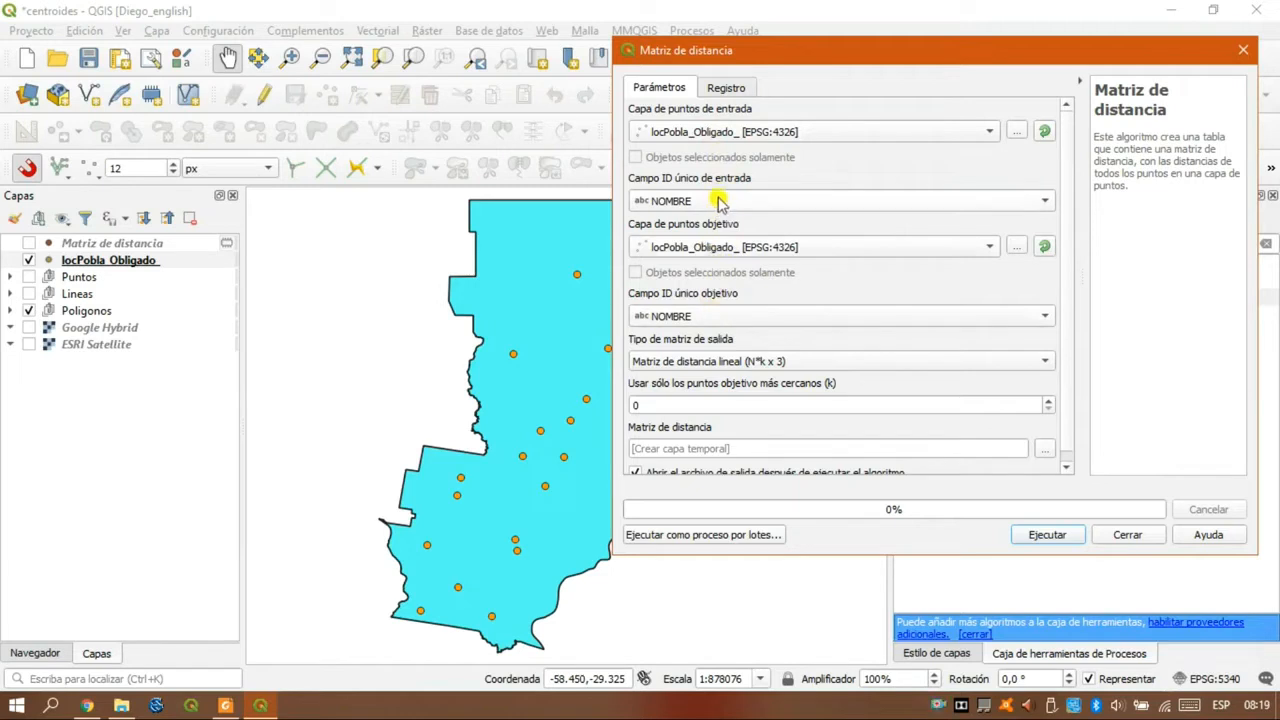
{"action": "left_click", "coordinate": [711, 364]}
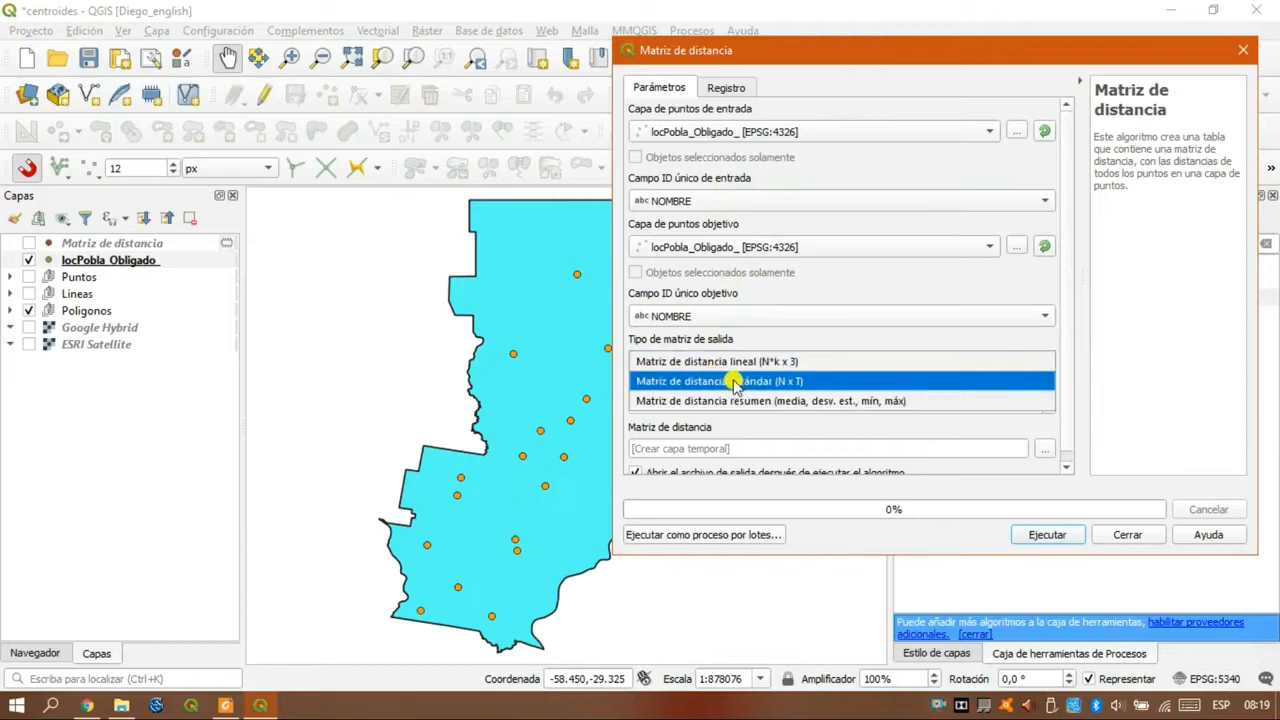
{"action": "left_click", "coordinate": [735, 382]}
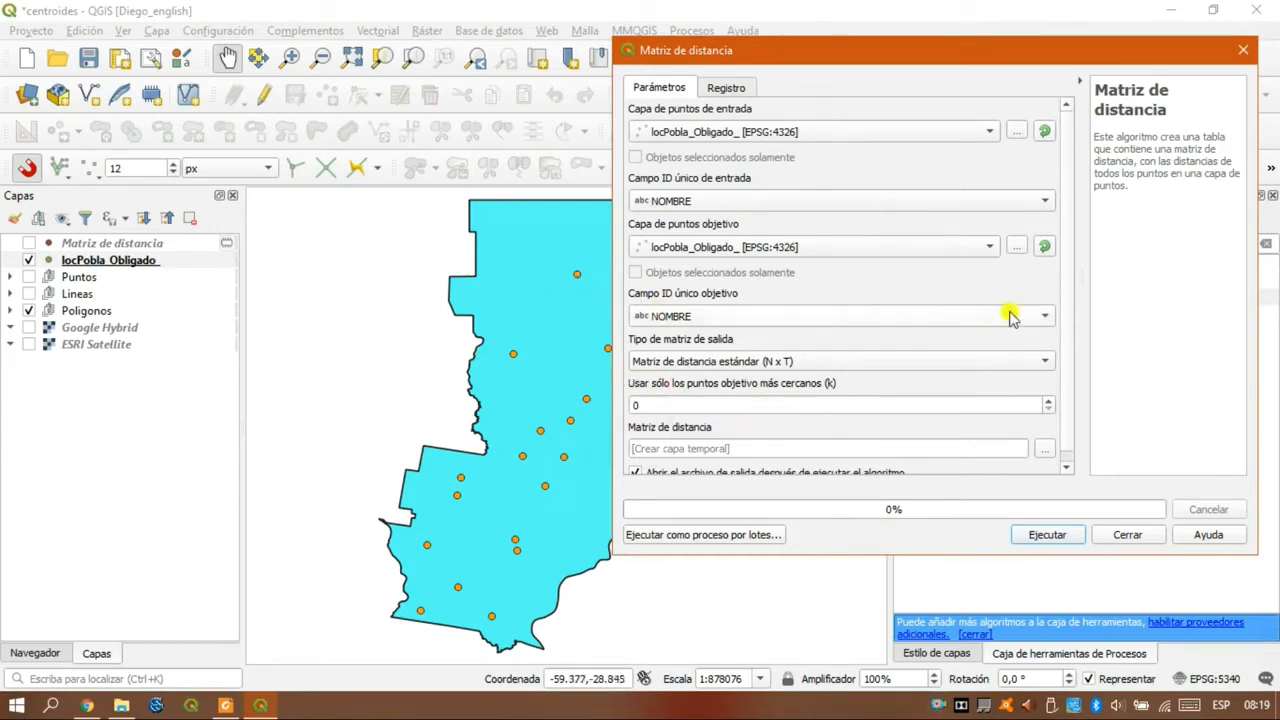
- Run the standard distance matrix into a temporary layer and close the tool dialog
{"action": "scroll", "coordinate": [1068, 370], "scroll_direction": "down", "scroll_amount": 1}
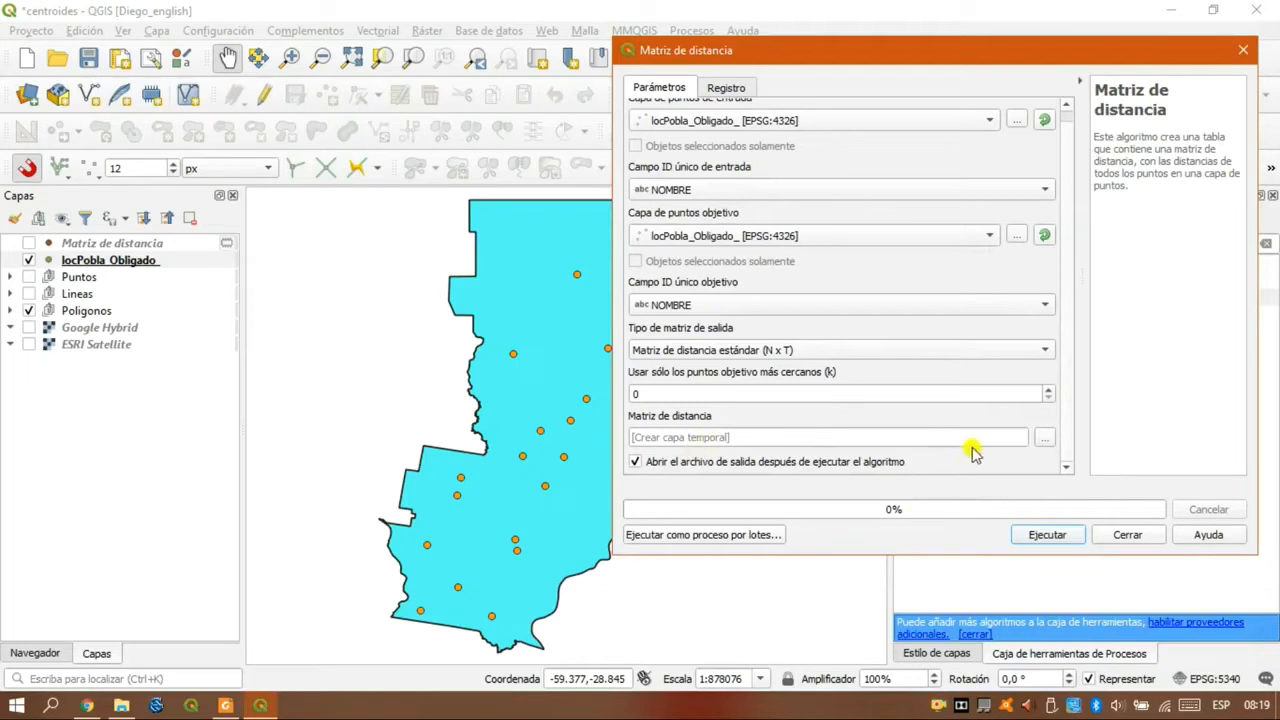
{"action": "left_click", "coordinate": [1030, 536]}
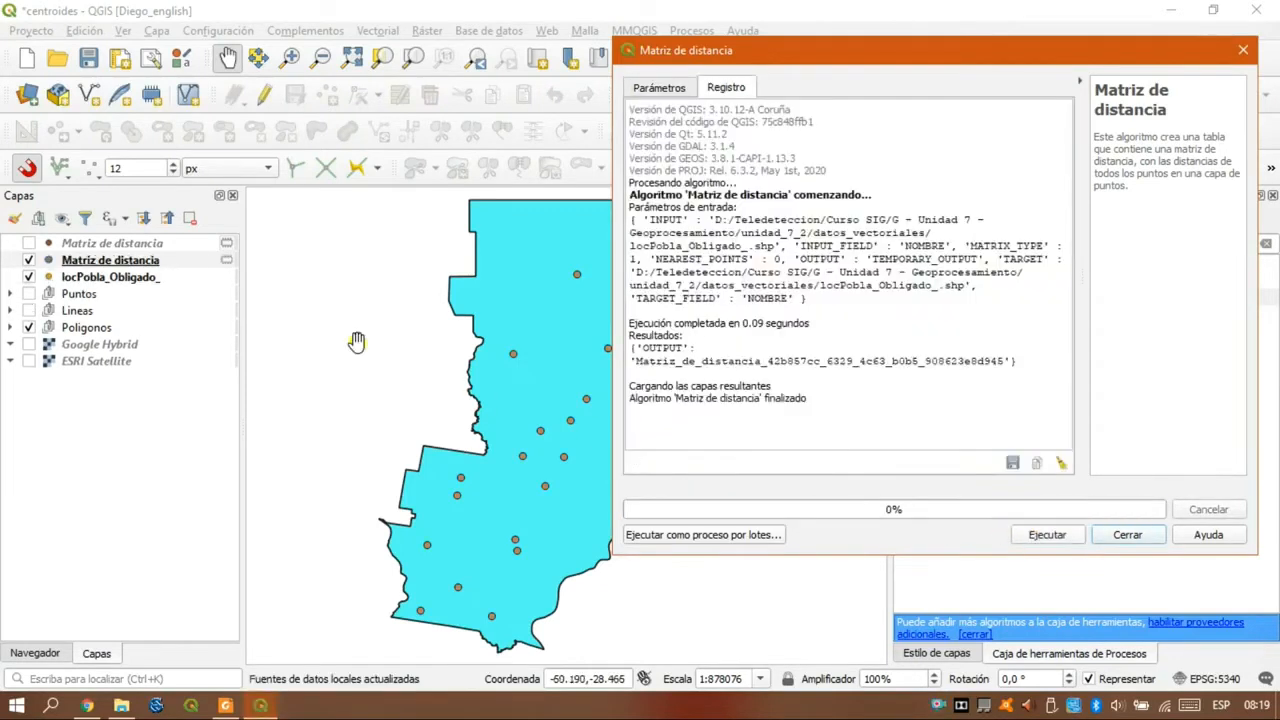
{"action": "left_click", "coordinate": [1122, 535]}
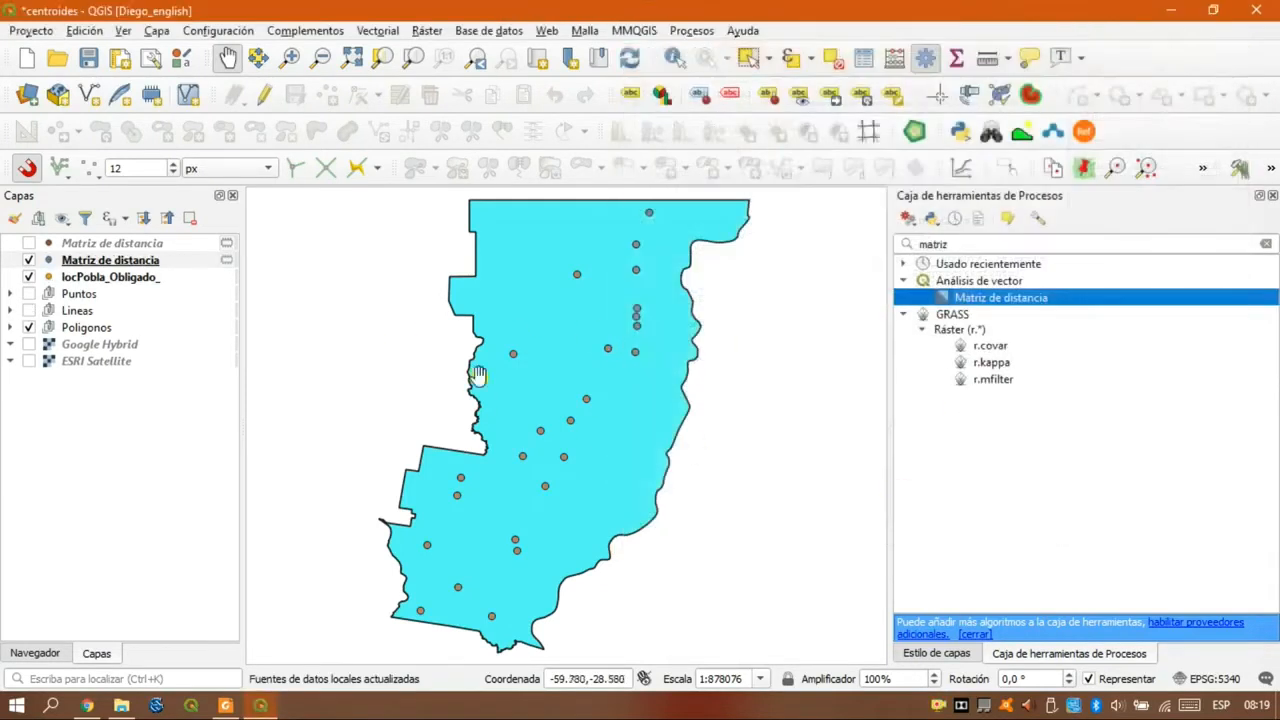
- Open the attribute table of the new standard Matriz de distancia layer to examine the distances between localities
{"action": "left_click", "coordinate": [124, 262]}
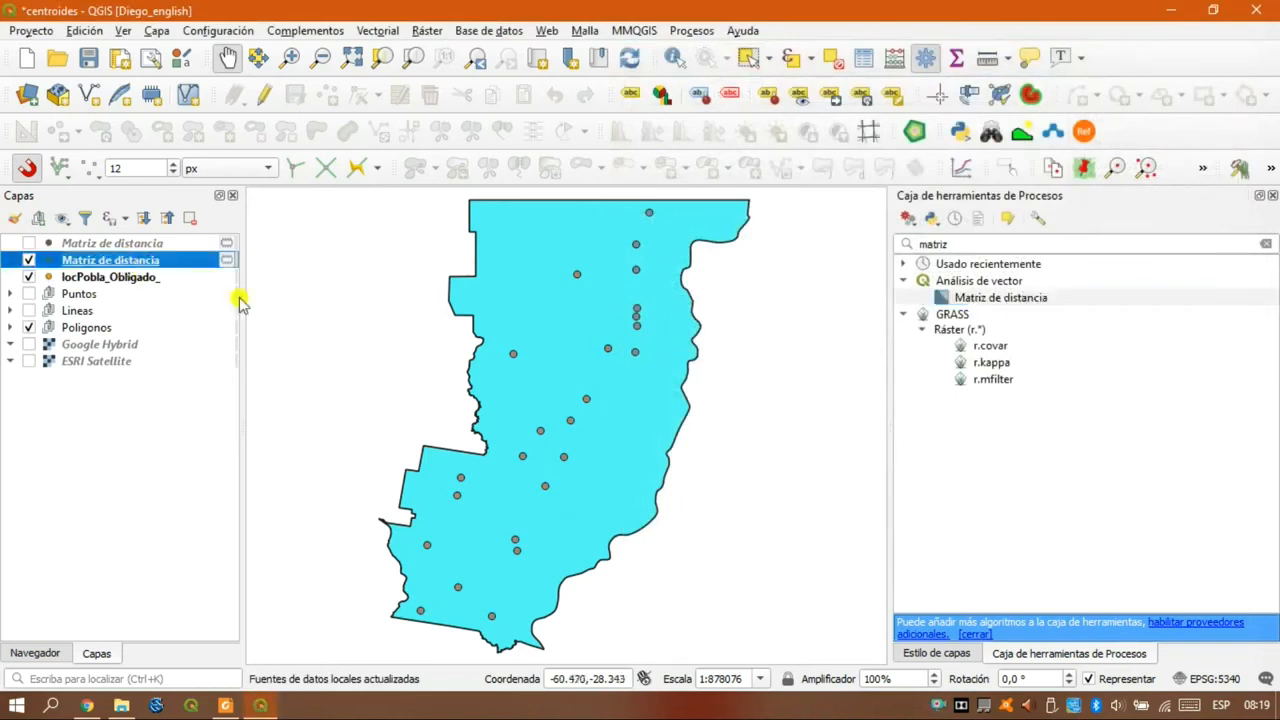
{"action": "left_click", "coordinate": [863, 57]}
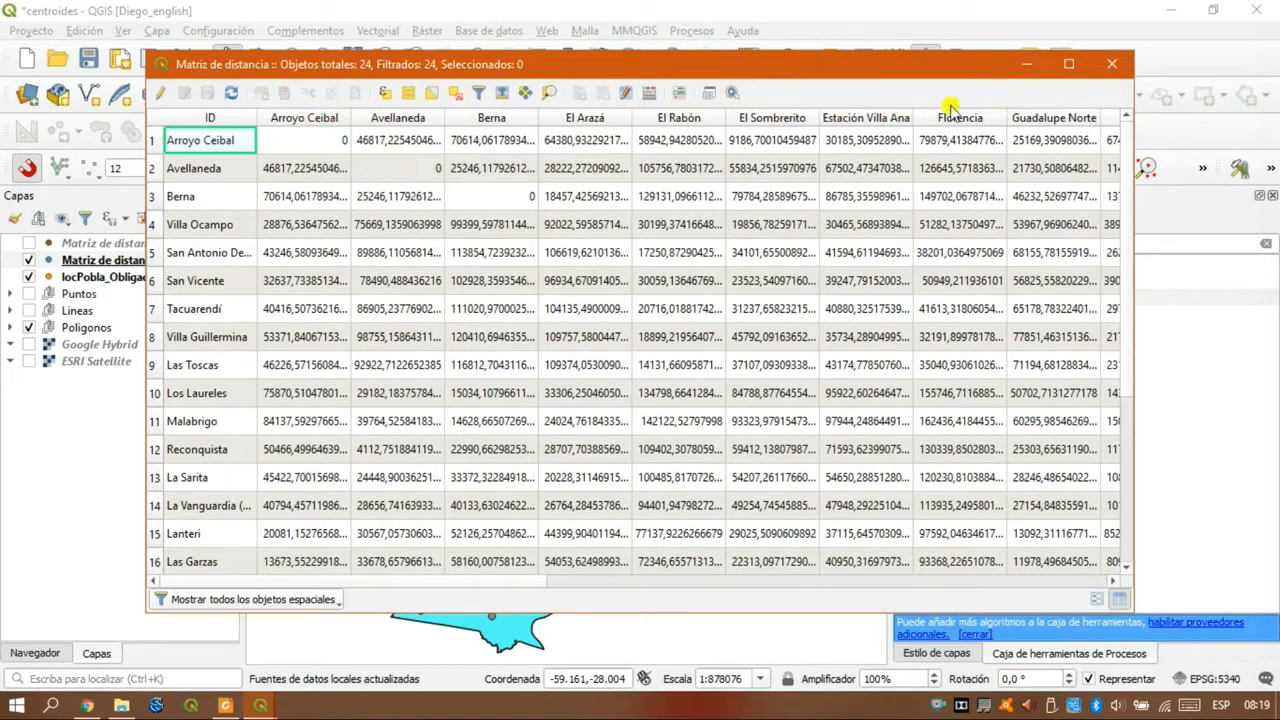
- Sort the standard matrix's attribute table by ID in ascending order, then close it and hide its layer
{"action": "left_click", "coordinate": [204, 119]}
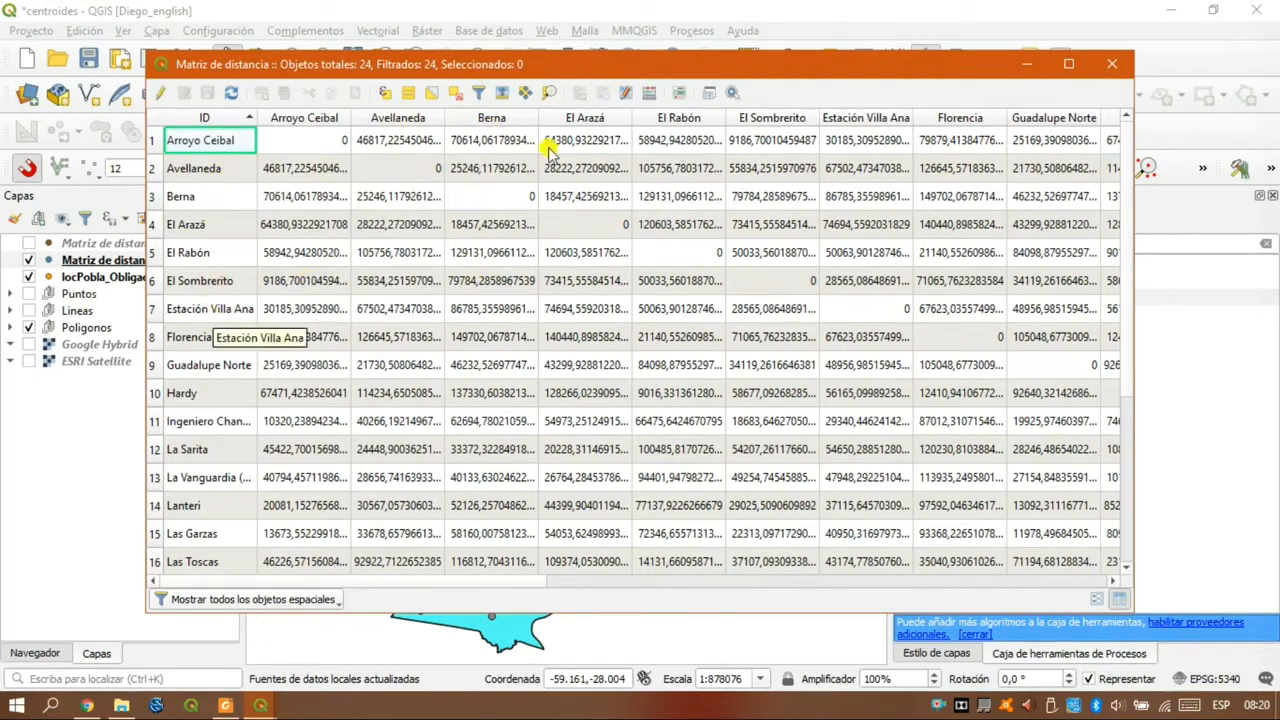
{"action": "left_click", "coordinate": [1112, 64]}
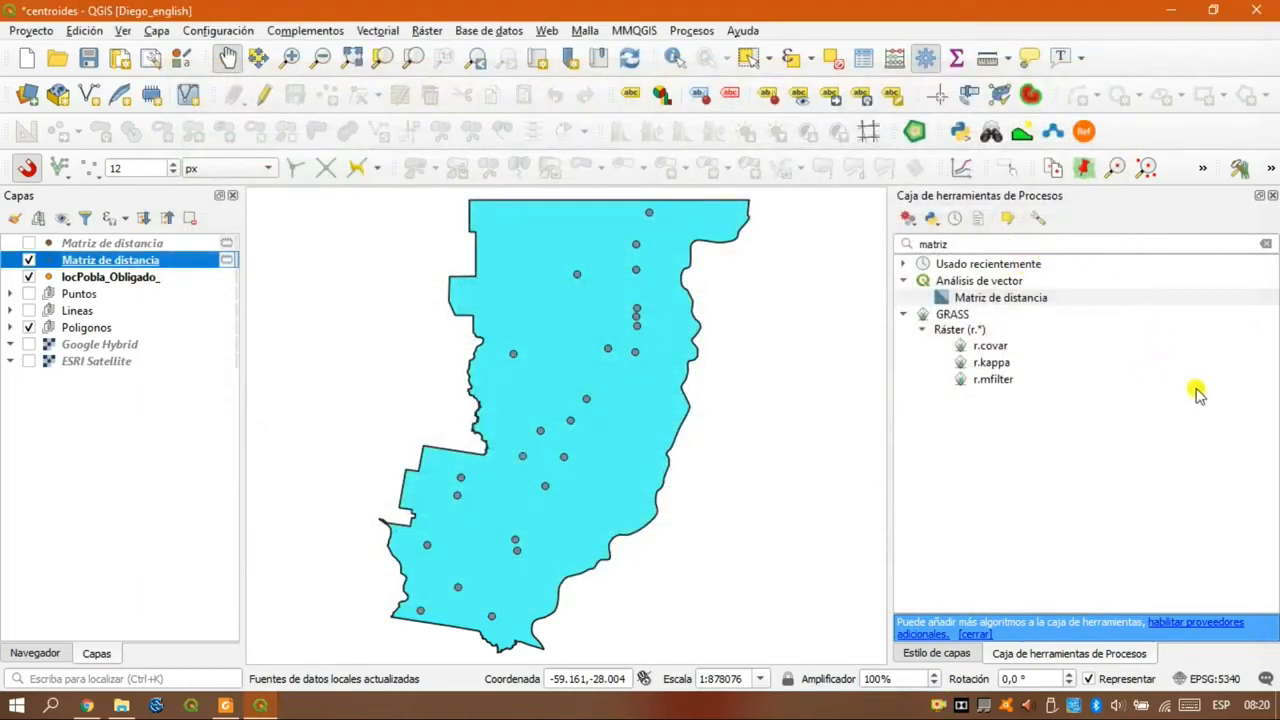
{"action": "left_click", "coordinate": [28, 260]}
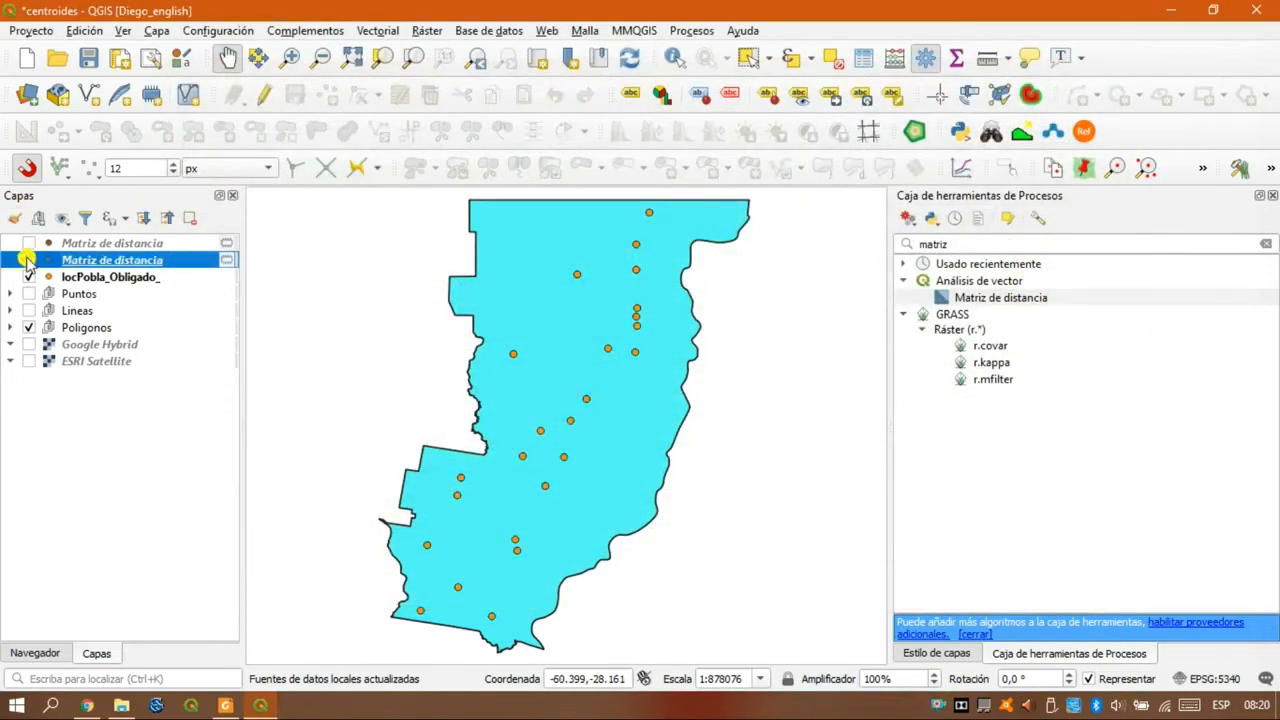
- Reopen the Matriz de distancia tool and set locPobla_Obligado_ as both the input and the target point layer
{"action": "double_click", "coordinate": [995, 300]}
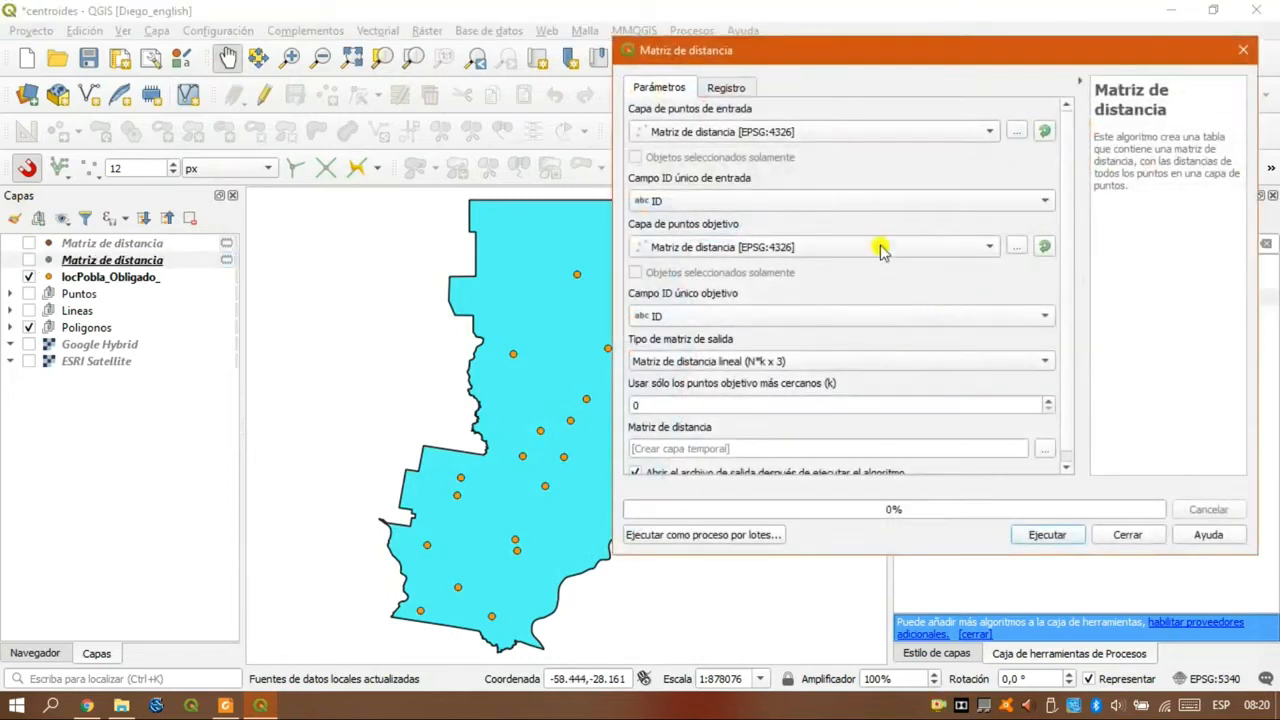
{"action": "left_click_drag", "start_coordinate": [822, 55], "coordinate": [666, 45]}
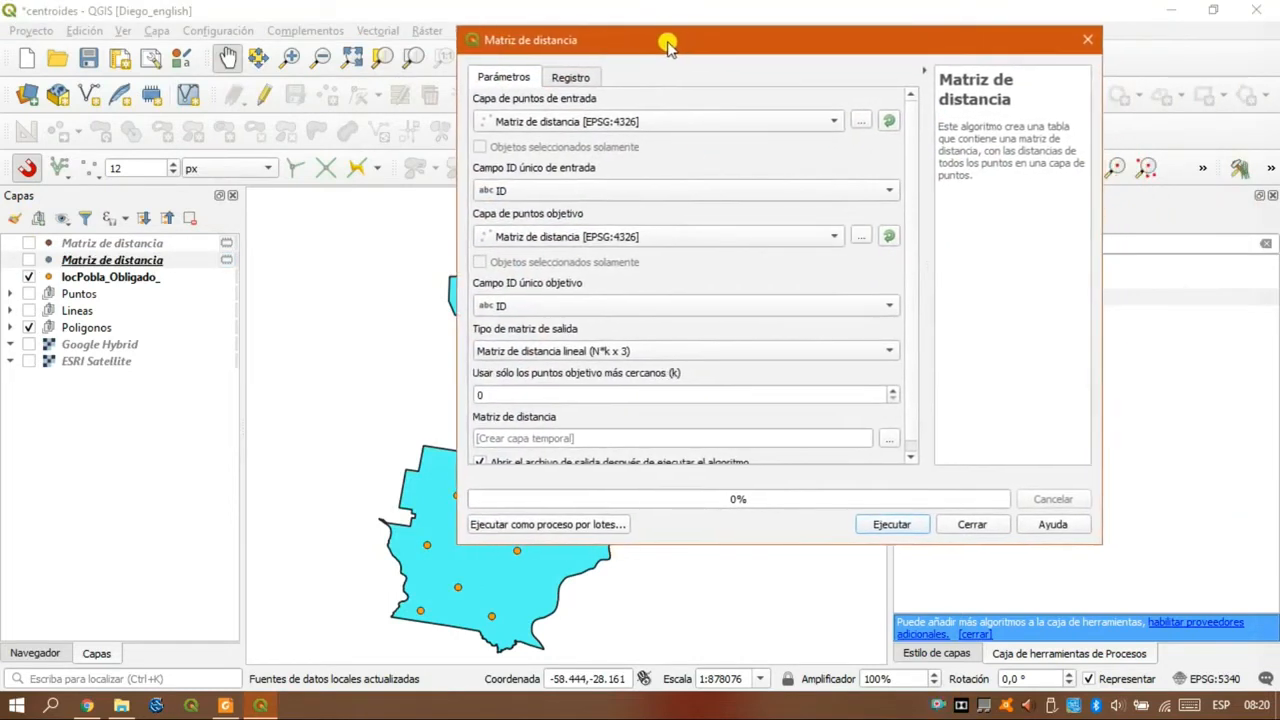
{"action": "left_click", "coordinate": [633, 121]}
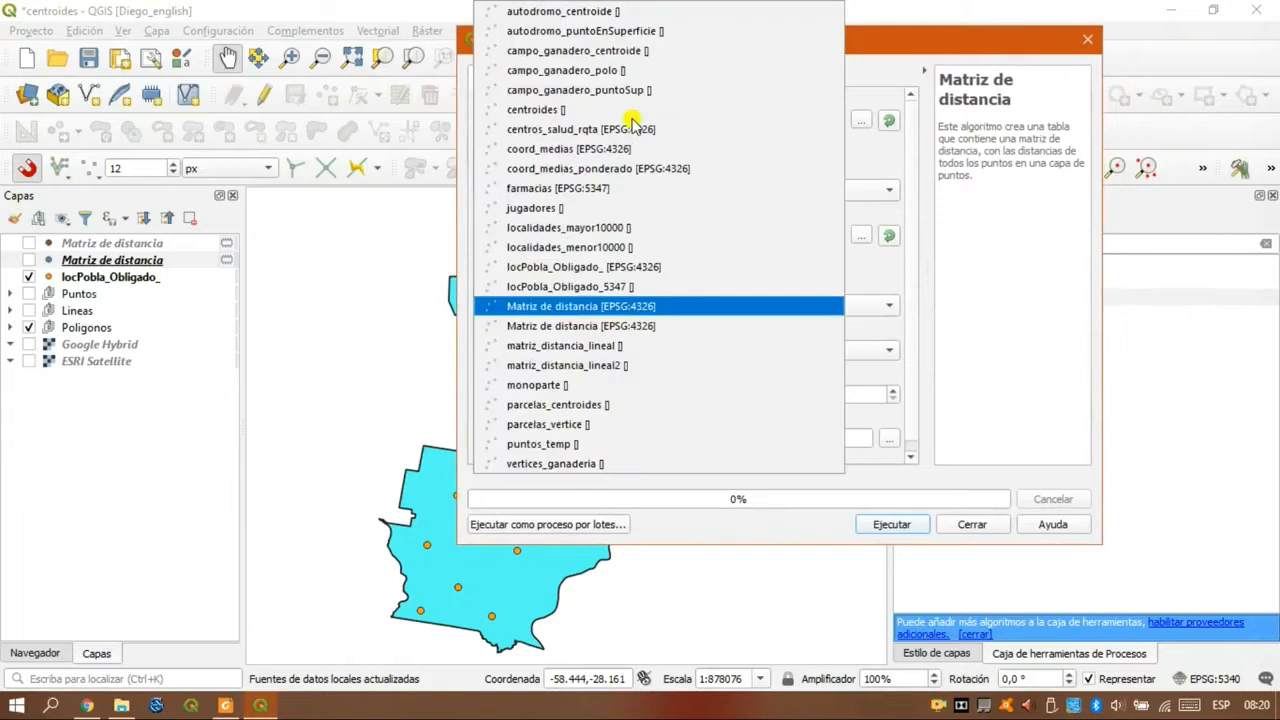
{"action": "left_click", "coordinate": [590, 266]}
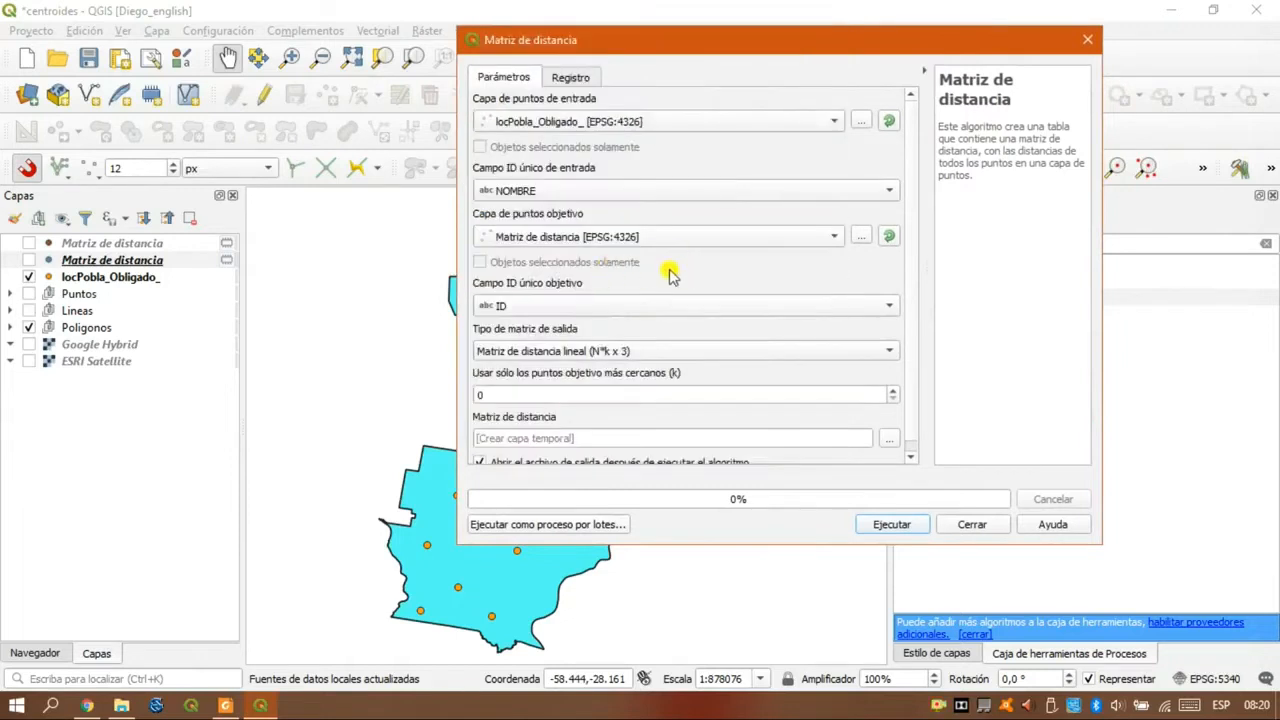
{"action": "left_click", "coordinate": [594, 237]}
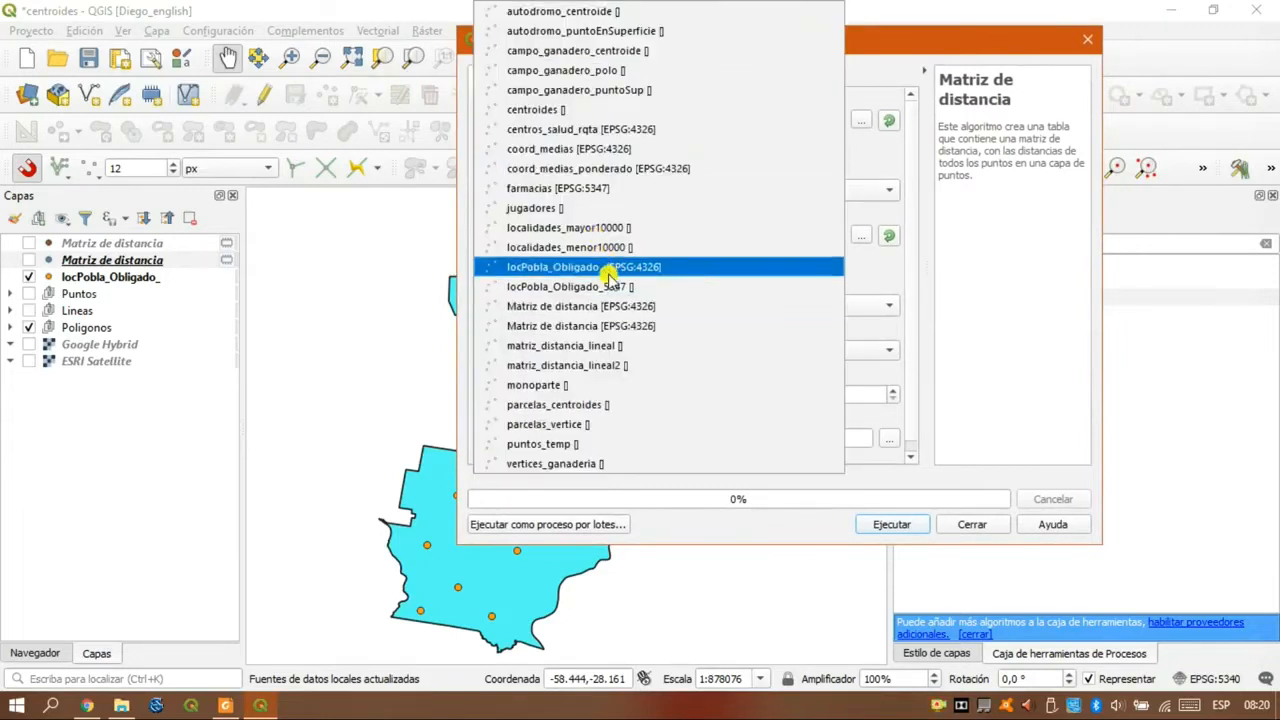
{"action": "left_click", "coordinate": [609, 268]}
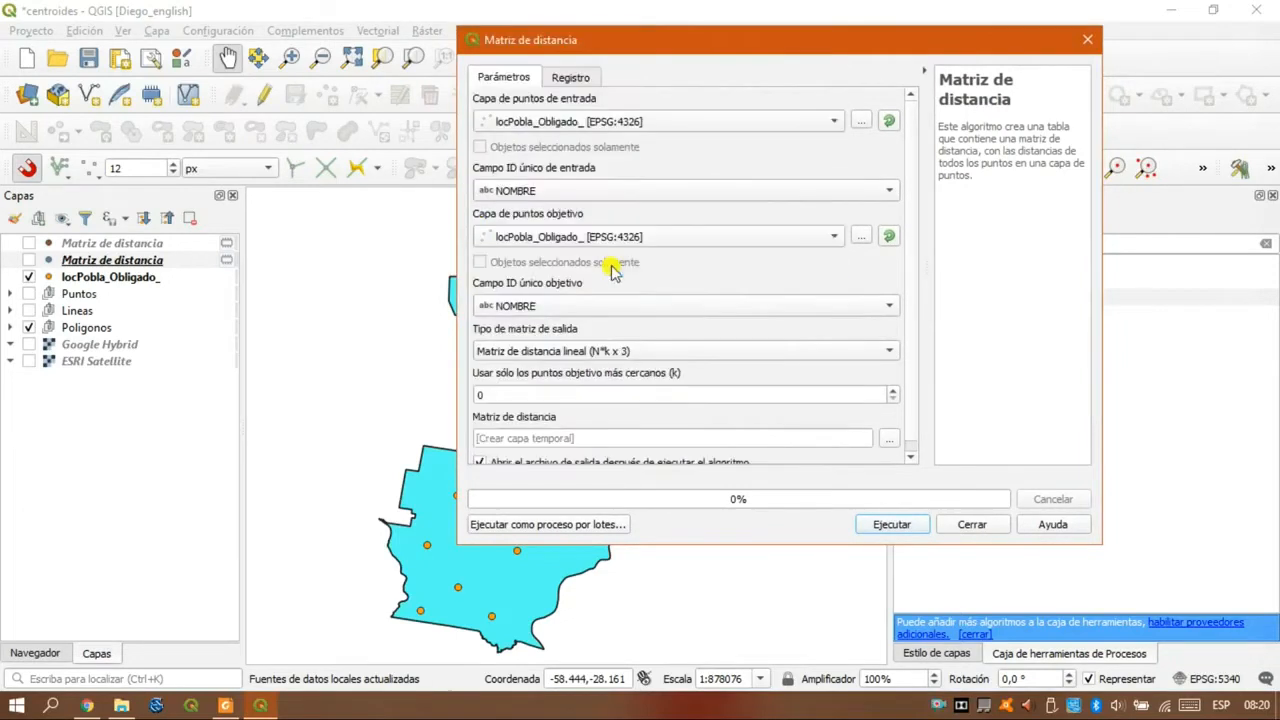
- Run the distance matrix with the summary output type (media, desv. est., mín, máx) into a temporary layer and close the dialog
{"action": "left_click", "coordinate": [594, 355]}
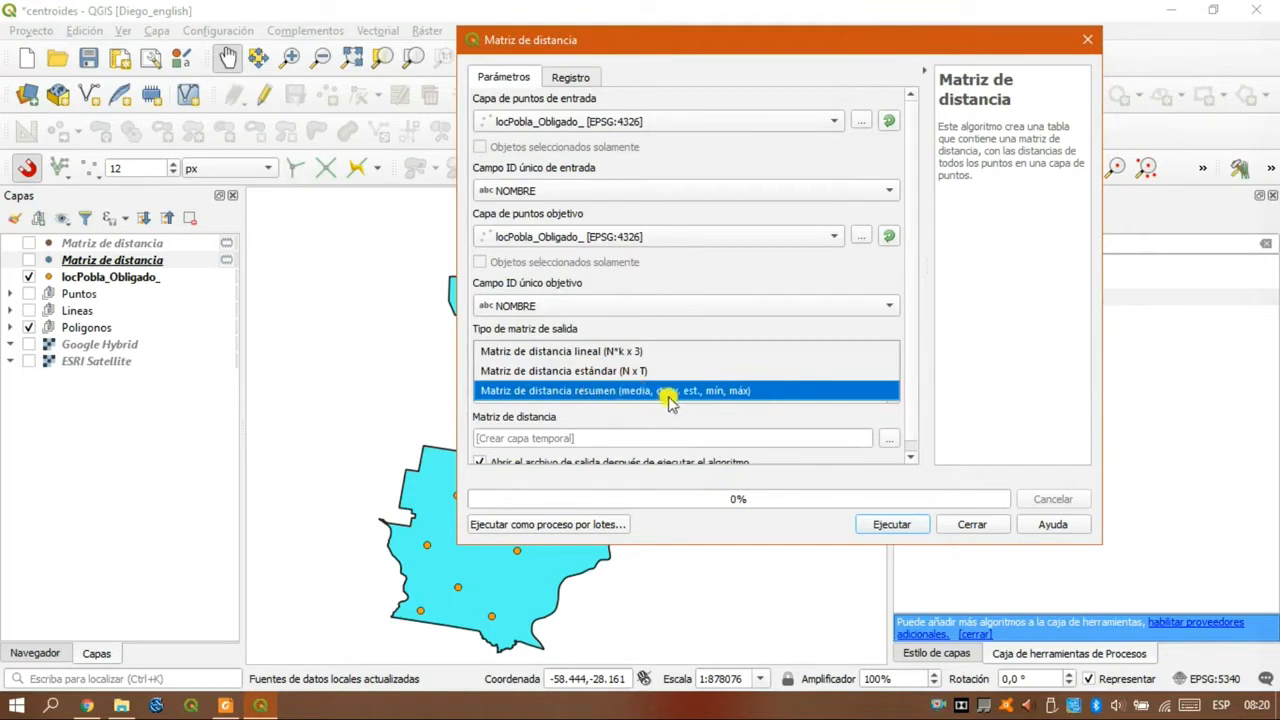
{"action": "left_click", "coordinate": [750, 392]}
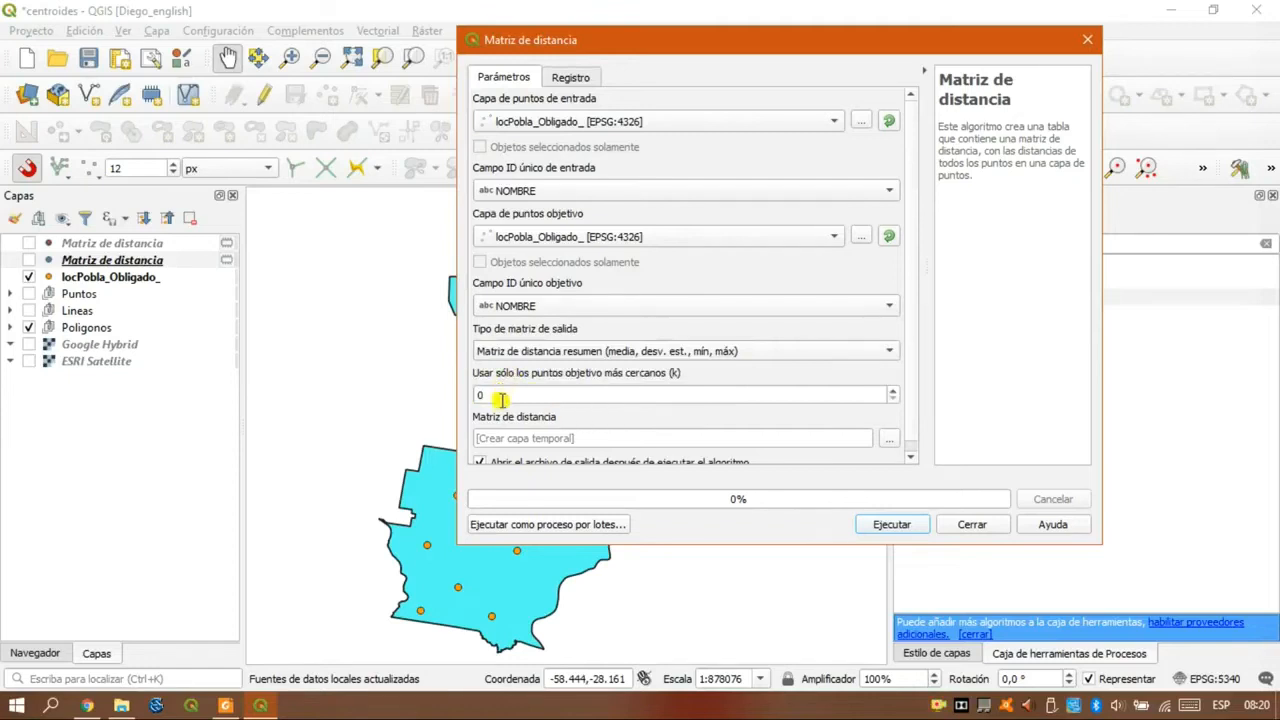
{"action": "left_click_drag", "start_coordinate": [663, 34], "coordinate": [531, 8]}
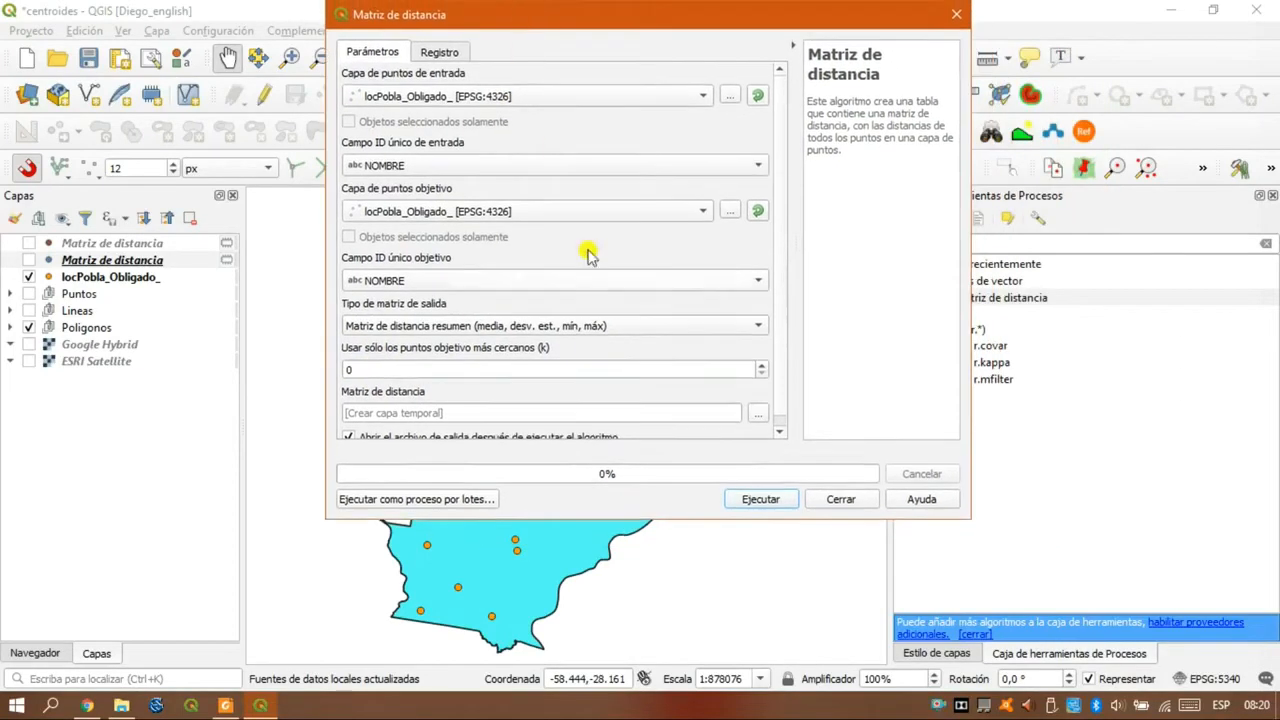
{"action": "left_click_drag", "start_coordinate": [595, 521], "coordinate": [584, 546]}
{"action": "left_click", "coordinate": [771, 526]}
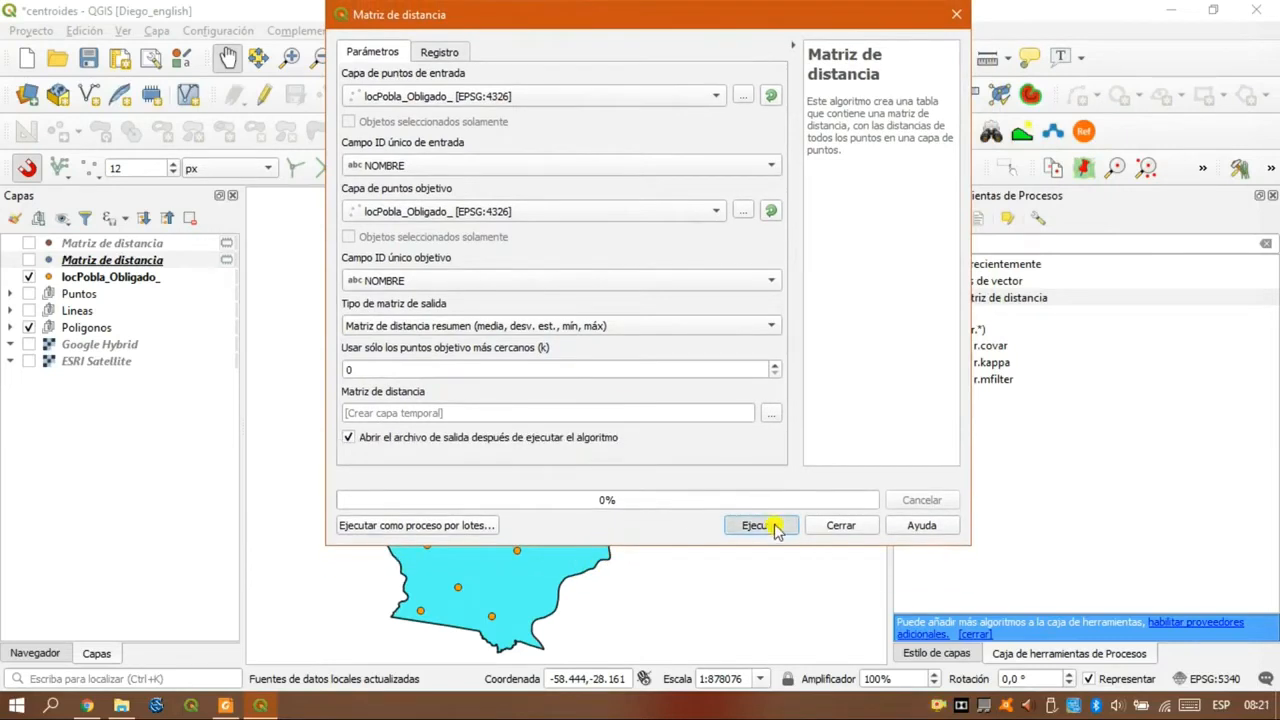
{"action": "left_click", "coordinate": [845, 528]}
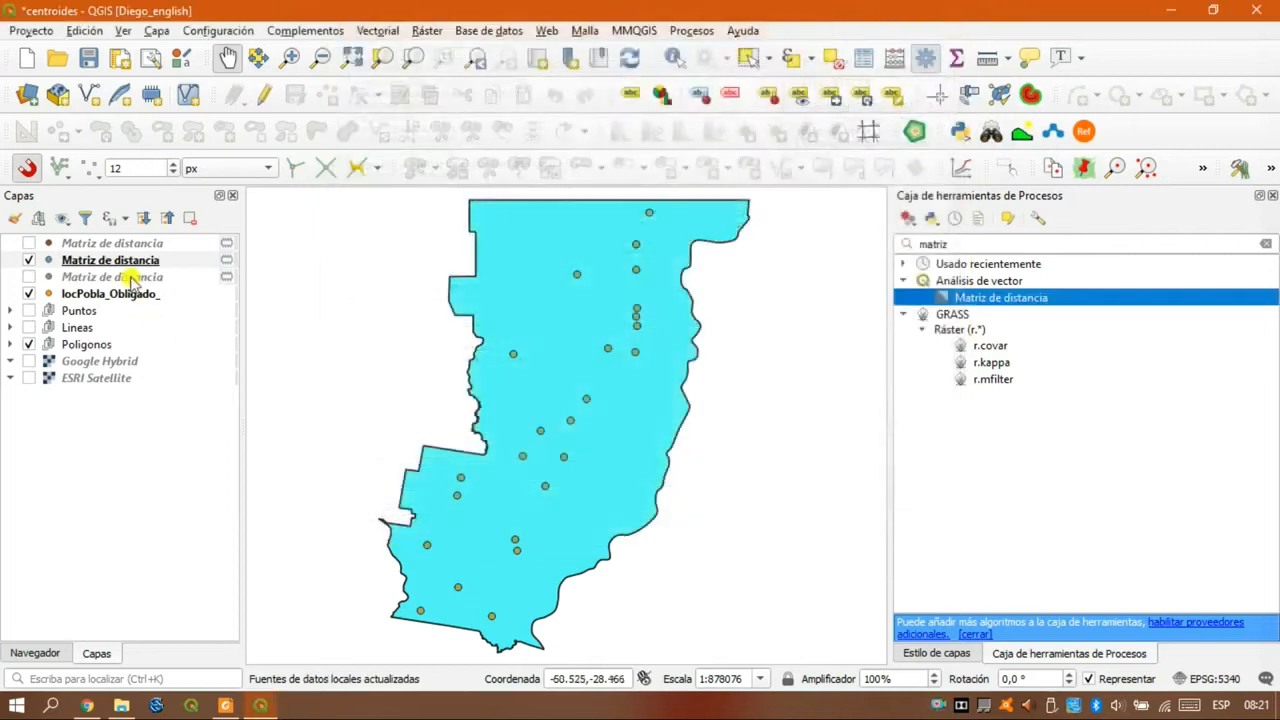
- Open the attribute table of the summary matrix layer, sort it by InputID and examine the MEAN and STDDEV values for Arroyo Ceibal
{"action": "left_click", "coordinate": [128, 261]}
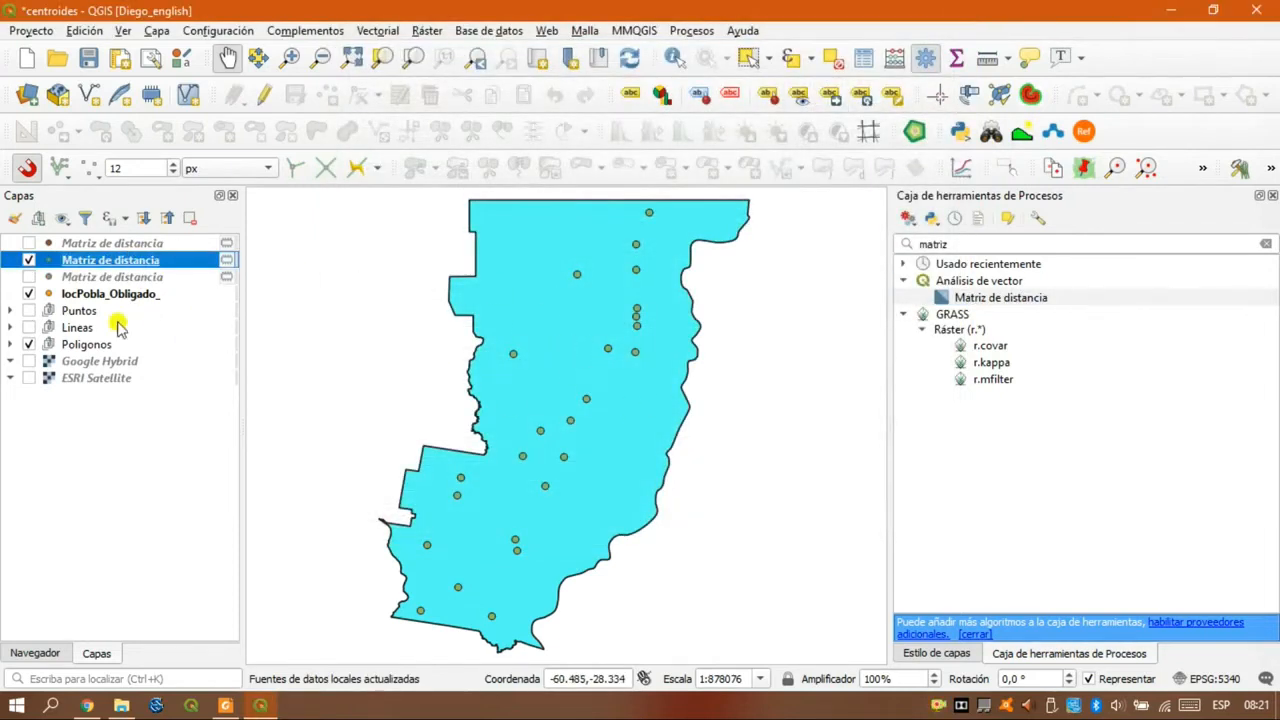
{"action": "left_click", "coordinate": [864, 57]}
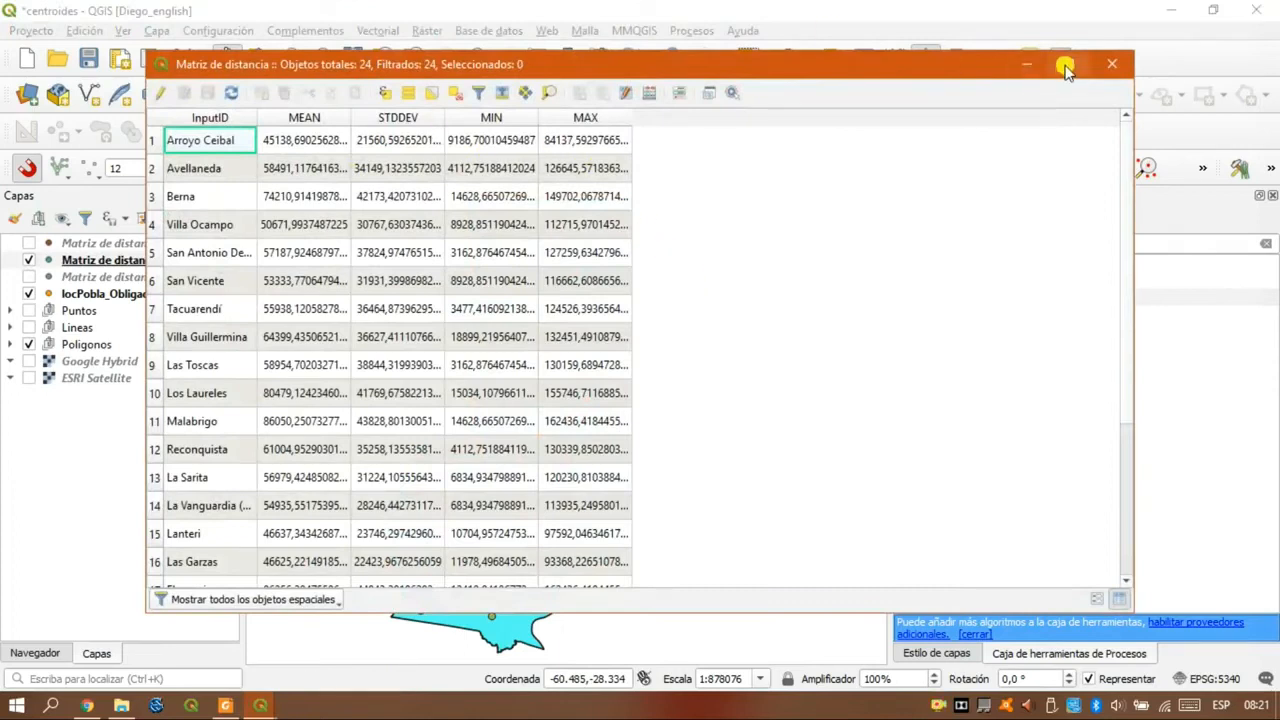
{"action": "left_click", "coordinate": [225, 120]}
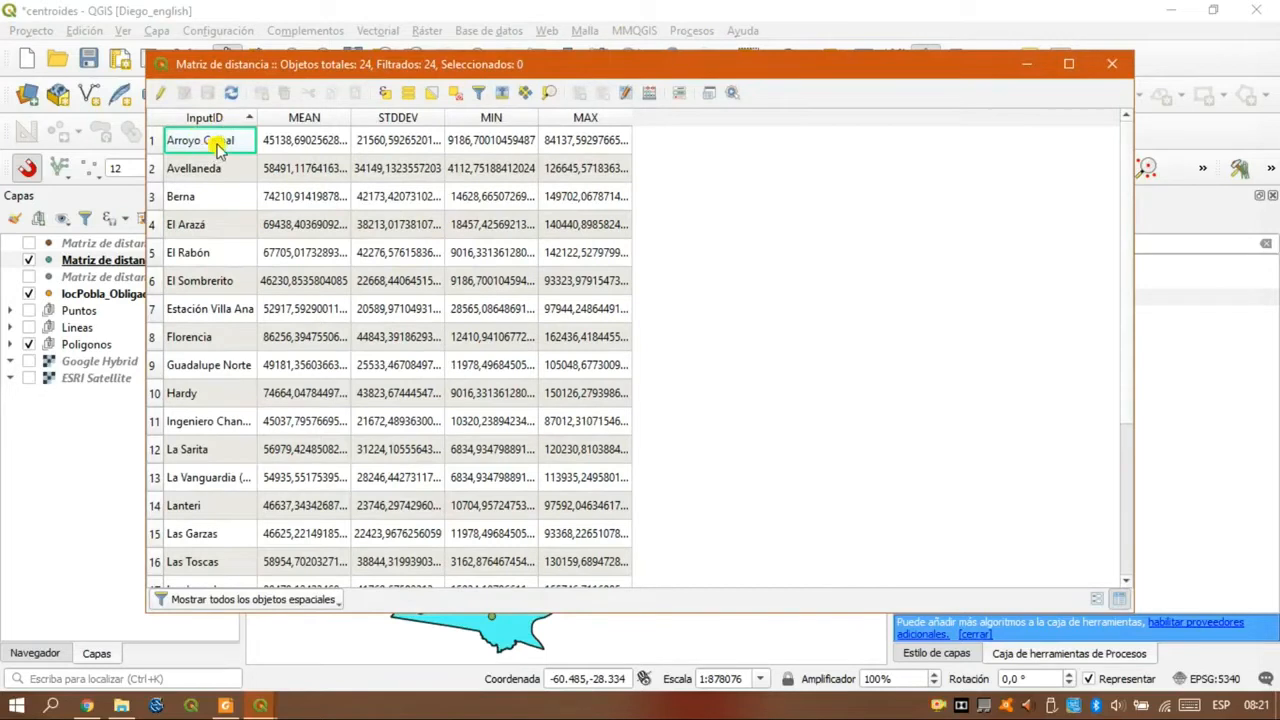
{"action": "left_click", "coordinate": [294, 140]}
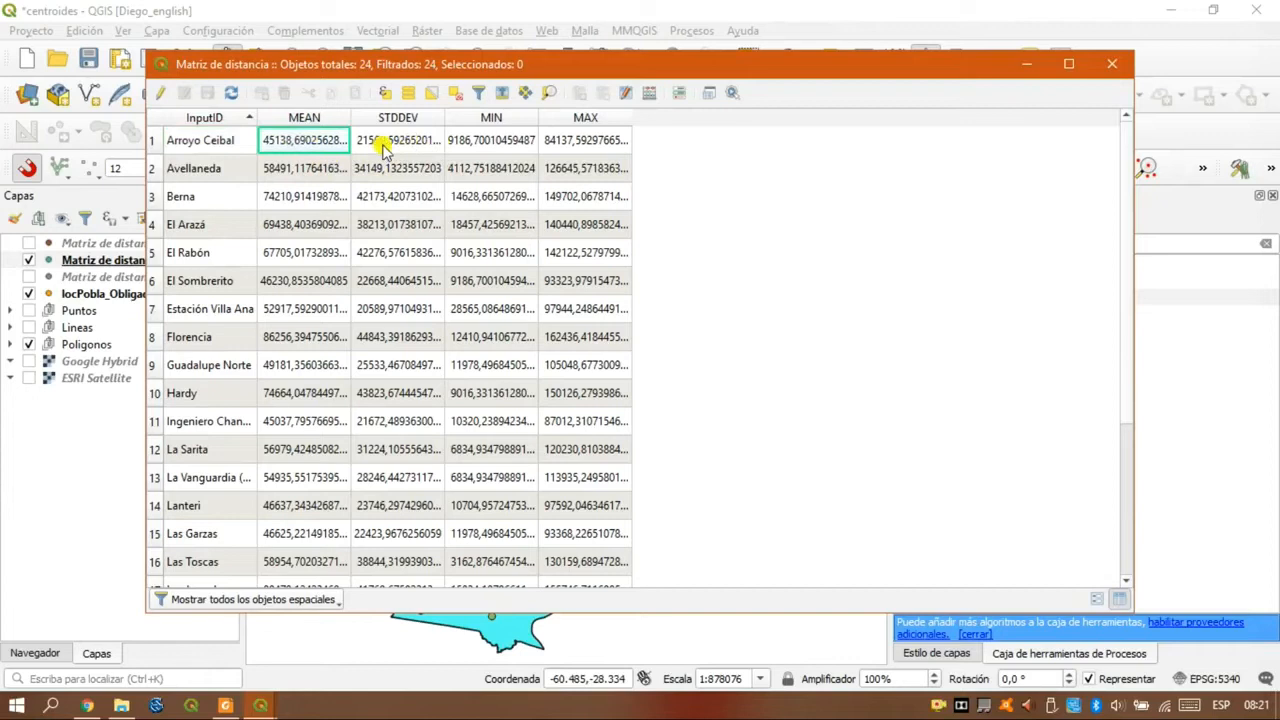
{"action": "left_click", "coordinate": [385, 143]}
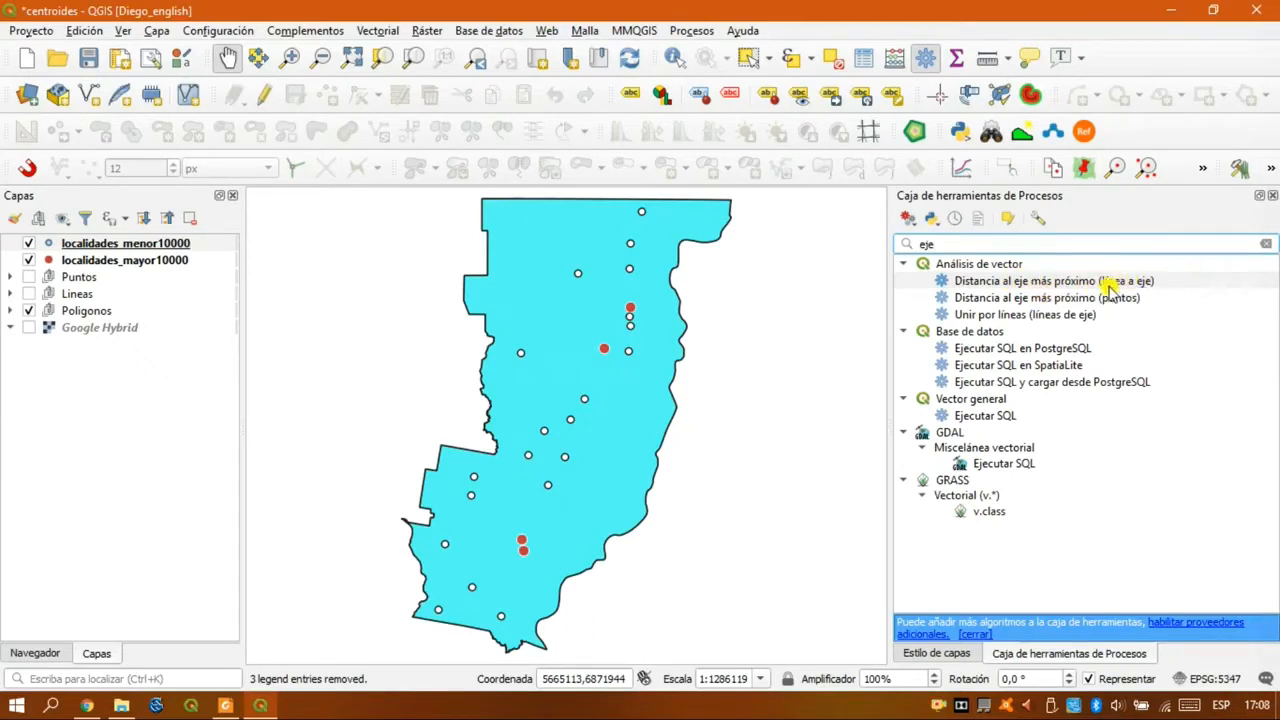
- Open Distancia al eje más próximo (línea a eje) and set localidades_mayor10000 as the destination layer, keeping NOMBRE as its name attribute
{"action": "double_click", "coordinate": [1065, 283]}
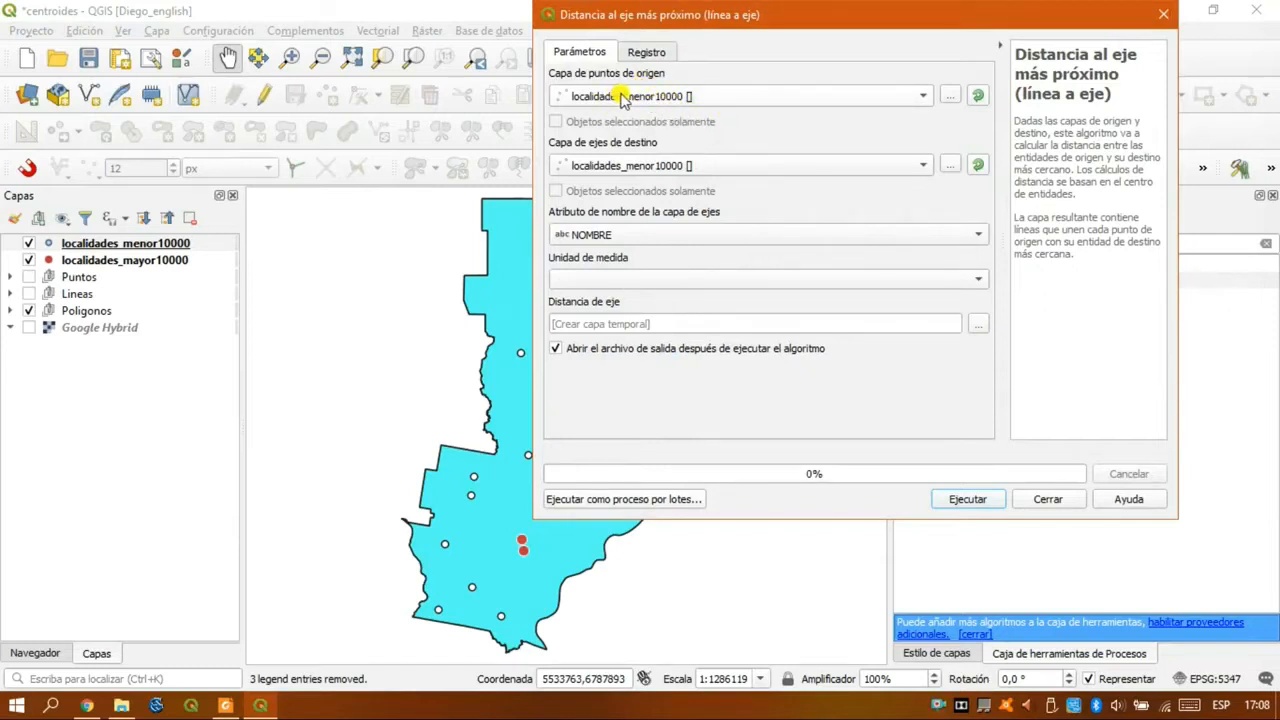
{"action": "left_click", "coordinate": [628, 170]}
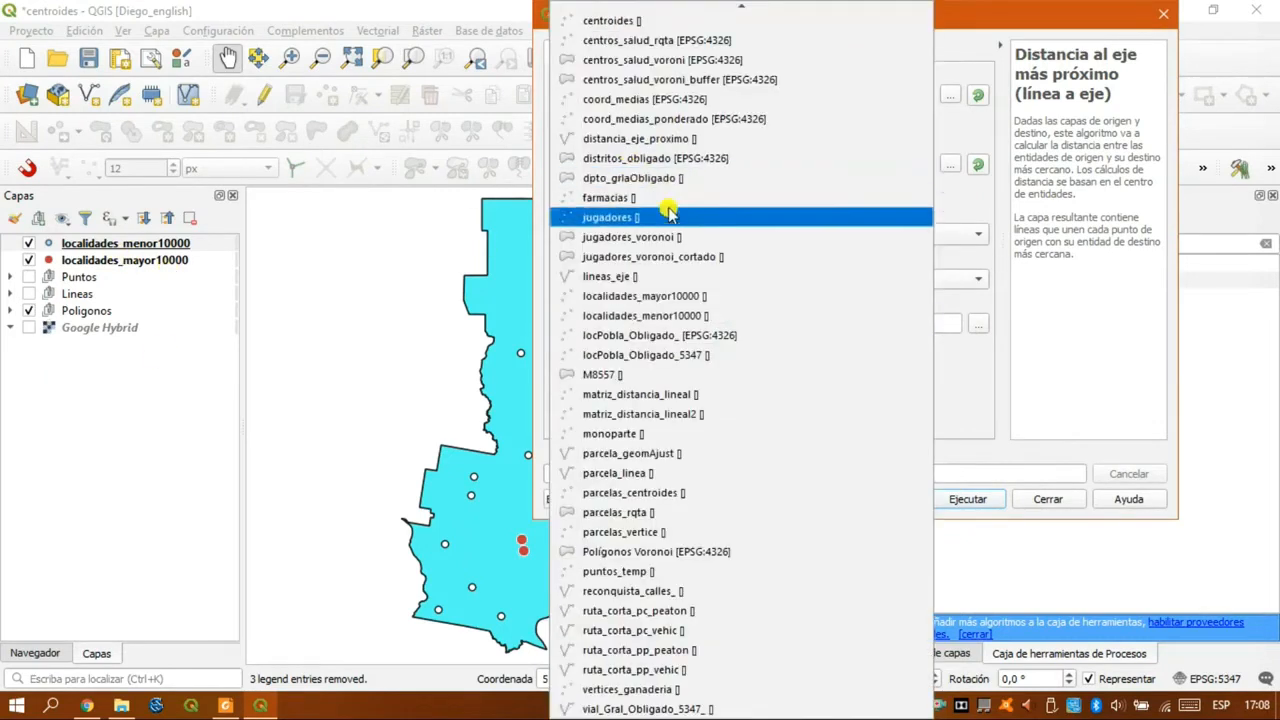
{"action": "left_click", "coordinate": [686, 300]}
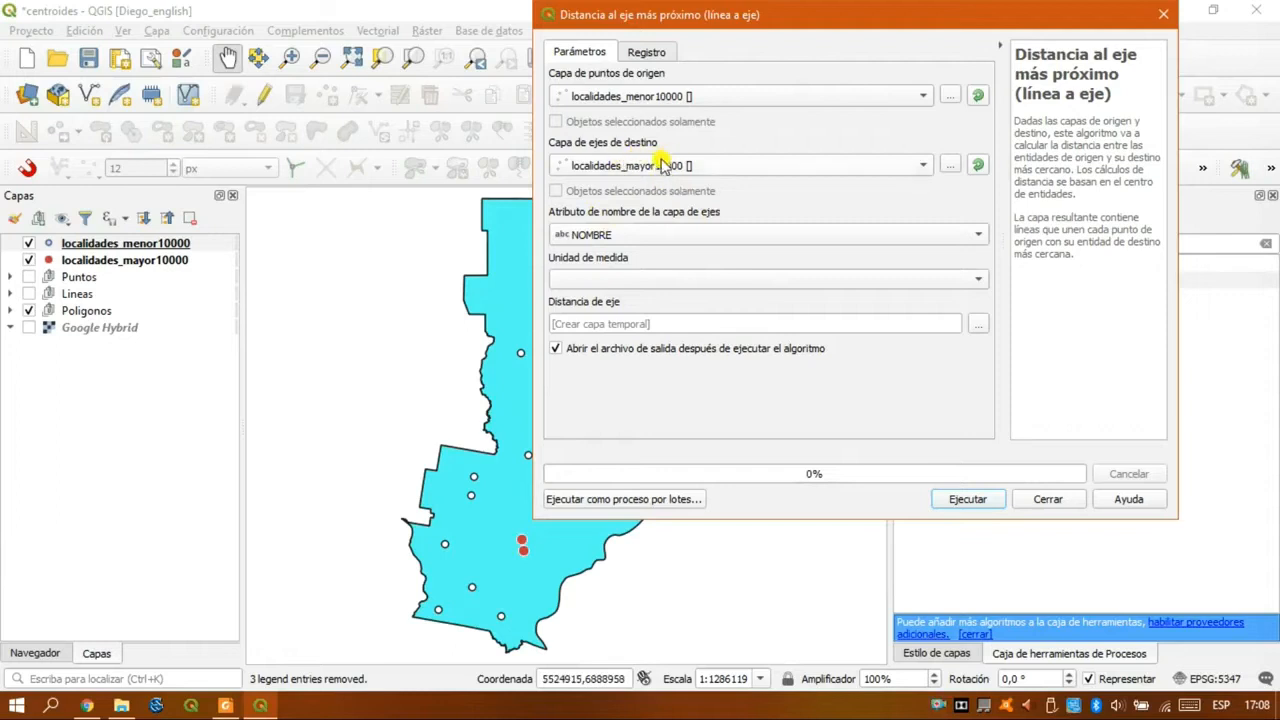
{"action": "left_click", "coordinate": [660, 236]}
{"action": "left_click", "coordinate": [660, 236]}
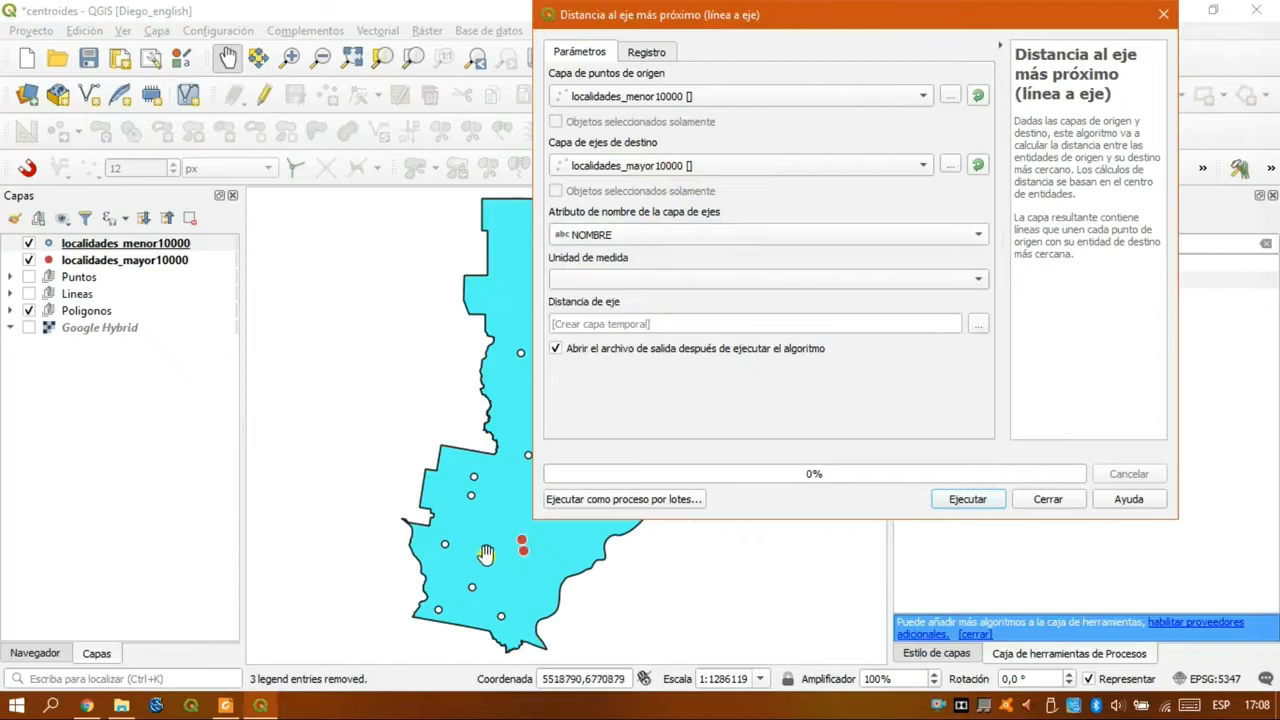
- Set the measurement unit to Kilómetros, run the line-to-hub distance into a temporary layer and close the tool dialog
{"action": "left_click", "coordinate": [699, 281]}
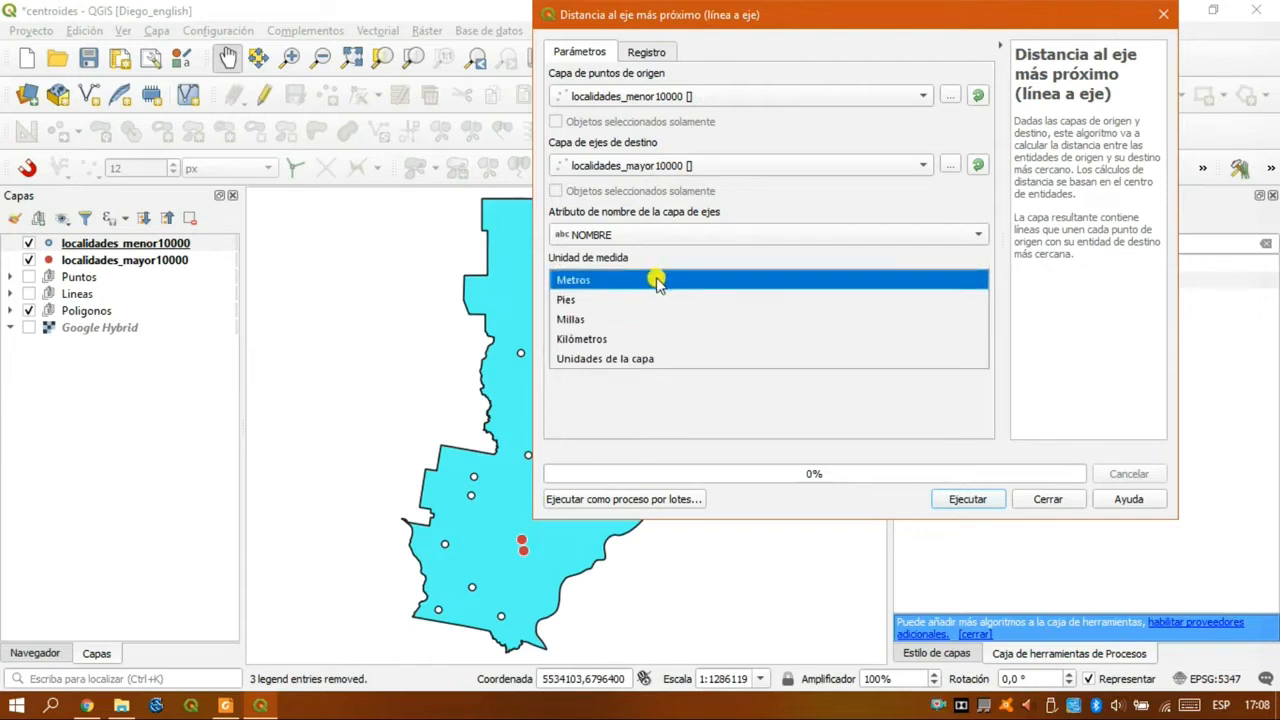
{"action": "left_click", "coordinate": [661, 338]}
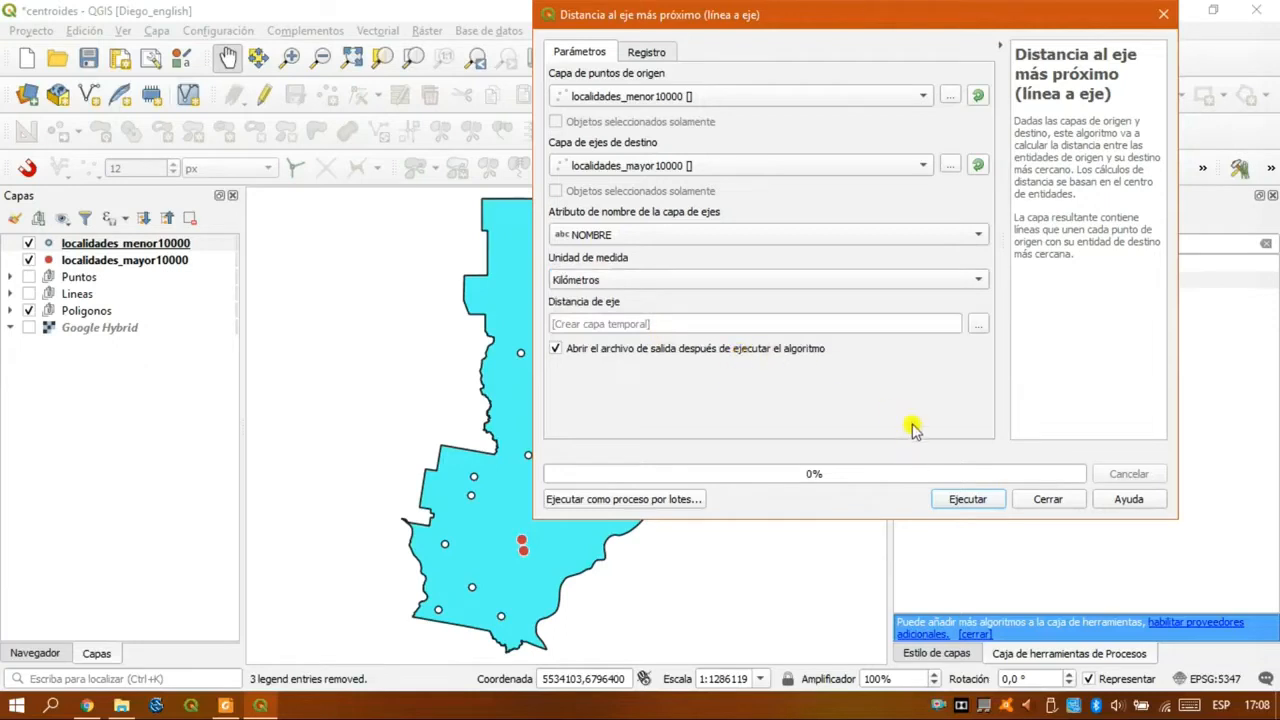
{"action": "left_click", "coordinate": [978, 503]}
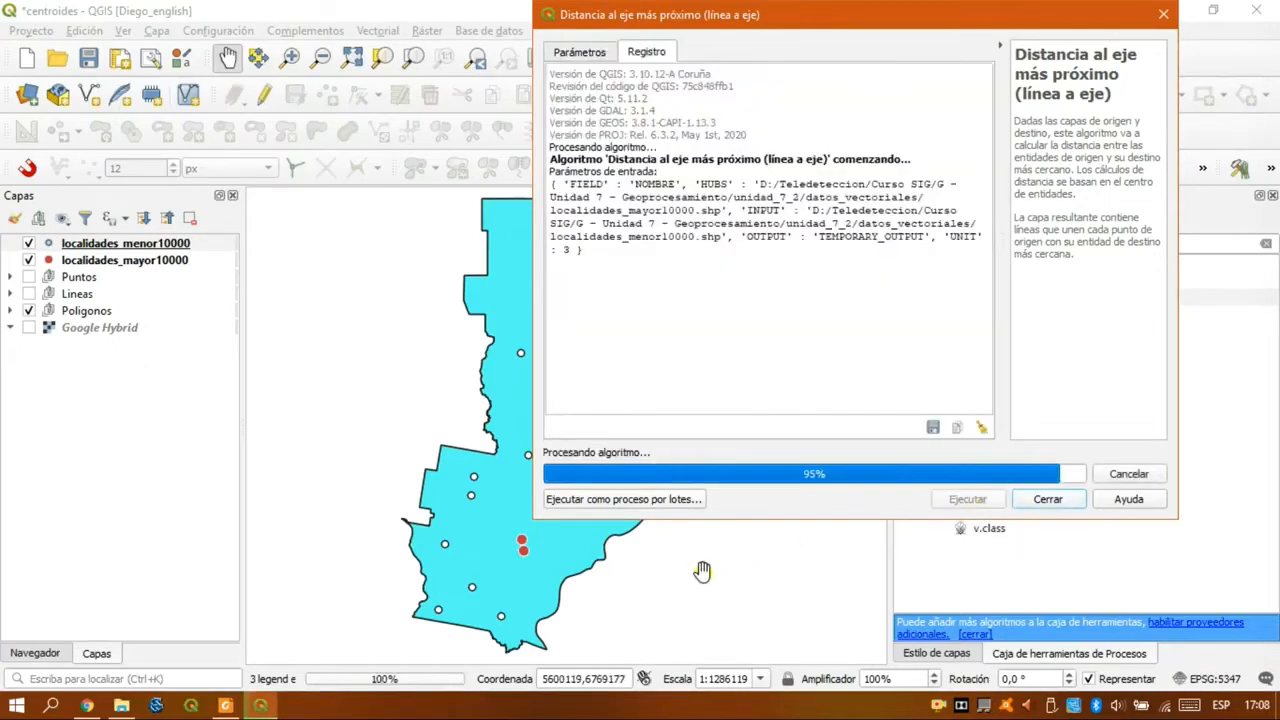
{"action": "left_click", "coordinate": [1045, 500]}
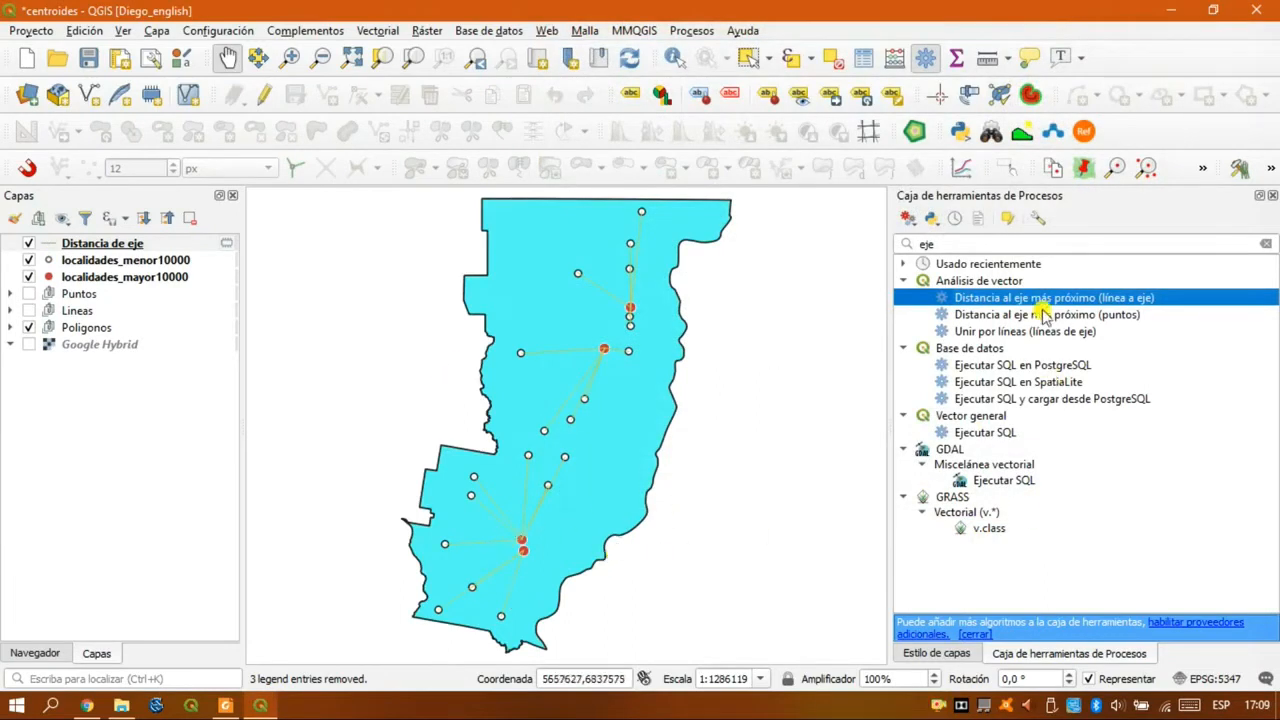
- Set the Distancia de eje line width to 0.66 mm and classify the lines with categorized symbology by HubName
{"action": "left_click", "coordinate": [938, 652]}
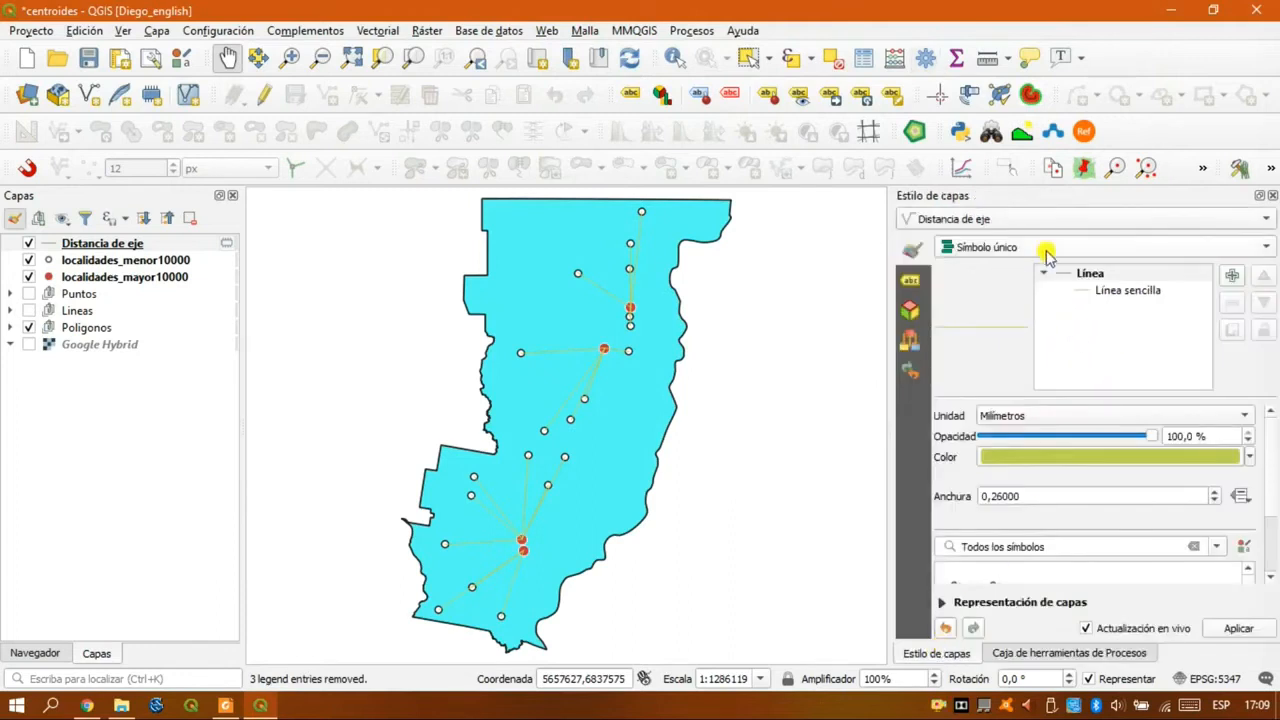
{"action": "left_click", "coordinate": [1212, 493]}
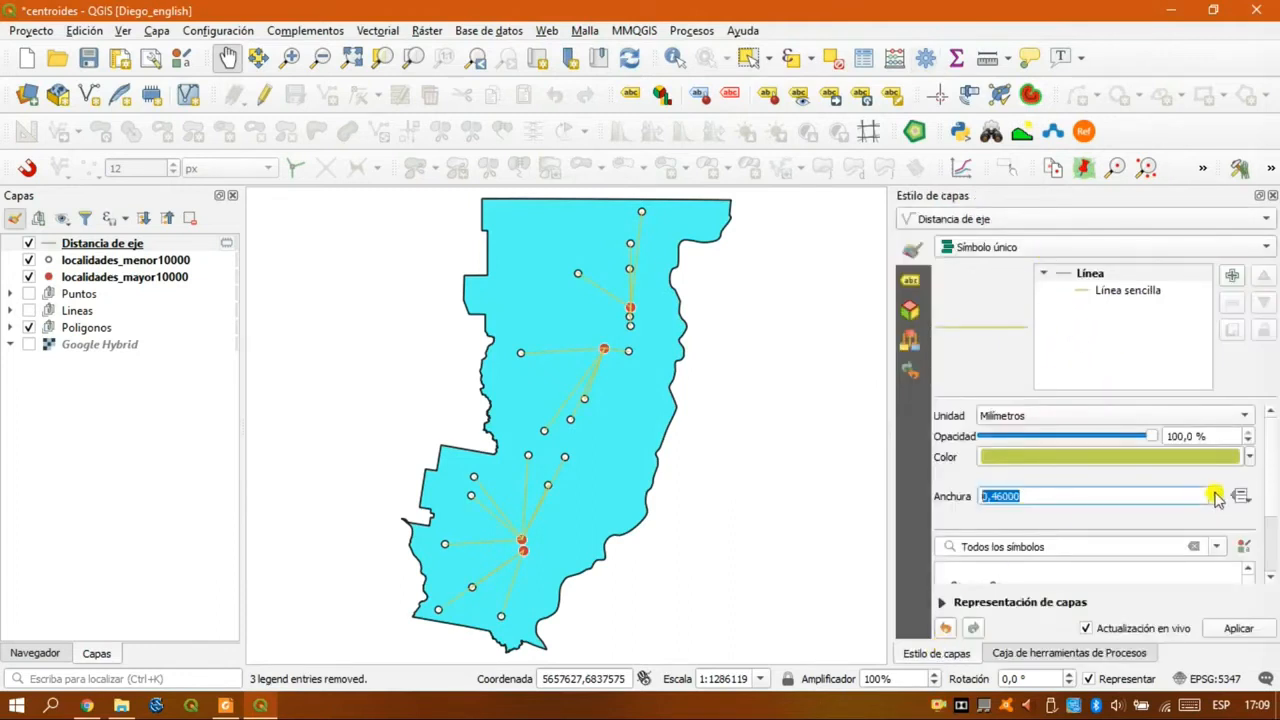
{"action": "left_click", "coordinate": [1025, 248]}
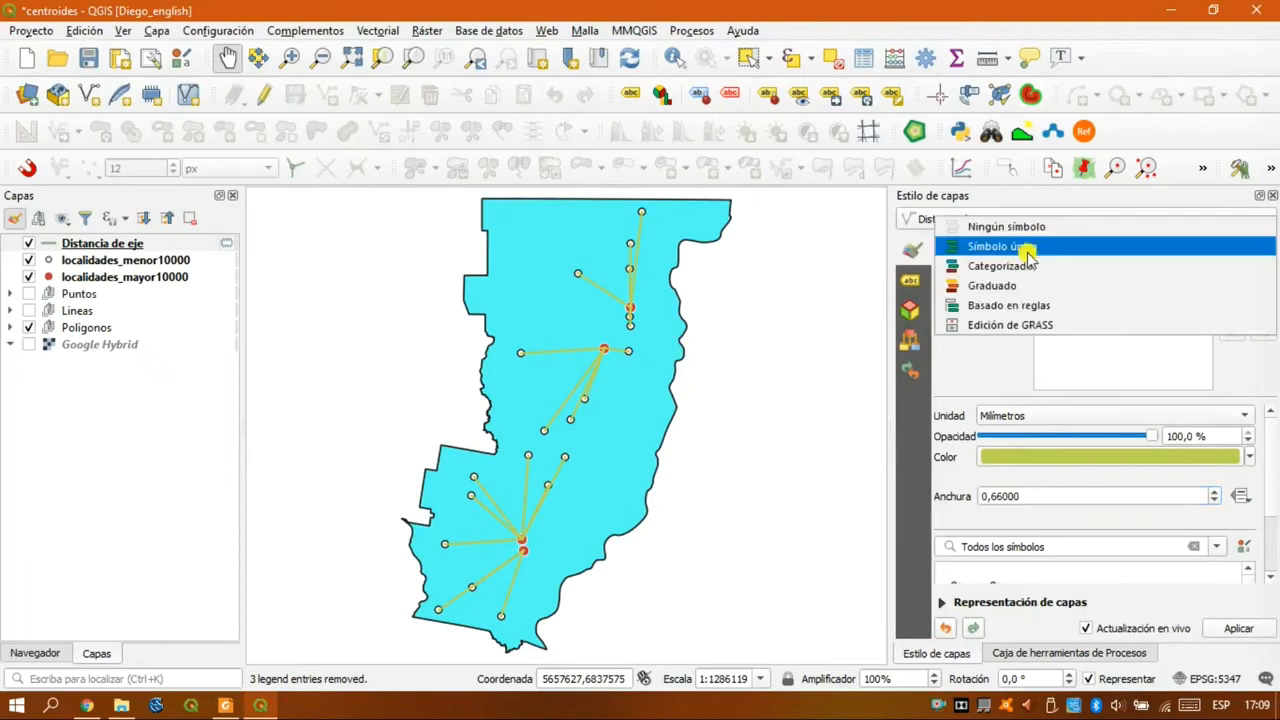
{"action": "left_click", "coordinate": [1022, 266]}
{"action": "left_click", "coordinate": [1237, 274]}
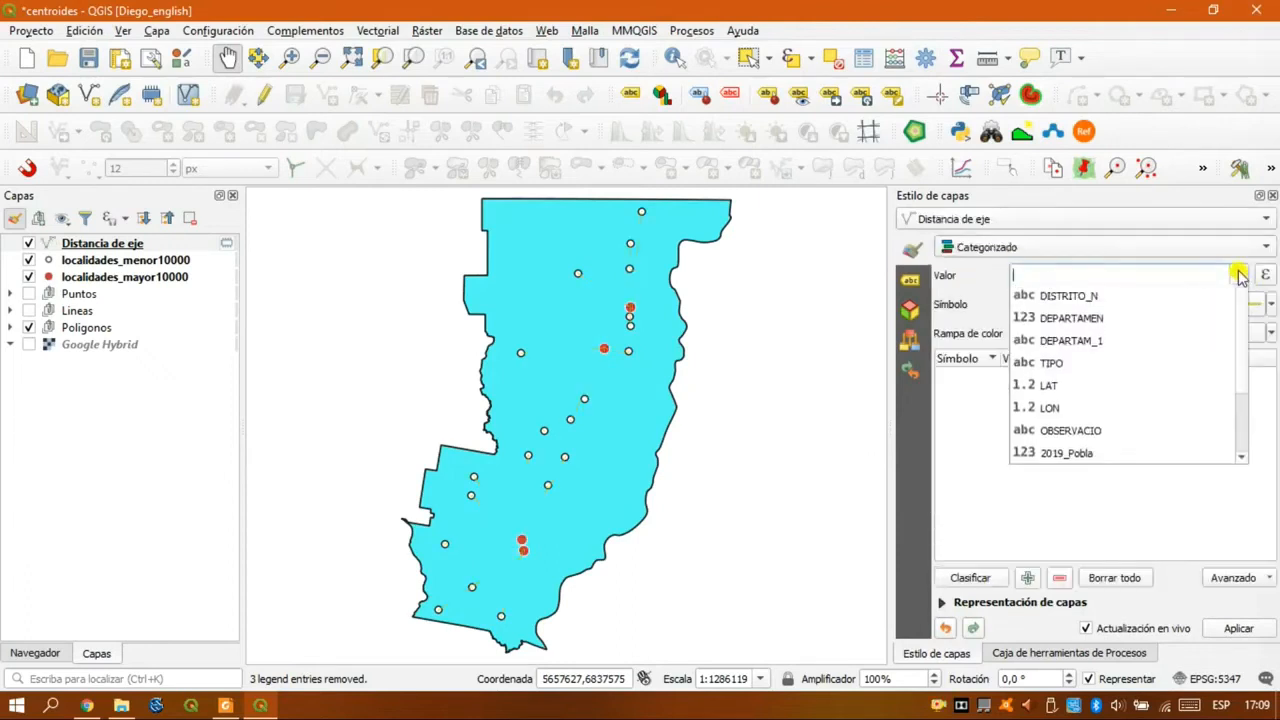
{"action": "scroll", "coordinate": [1128, 345], "scroll_direction": "down", "scroll_amount": 1}
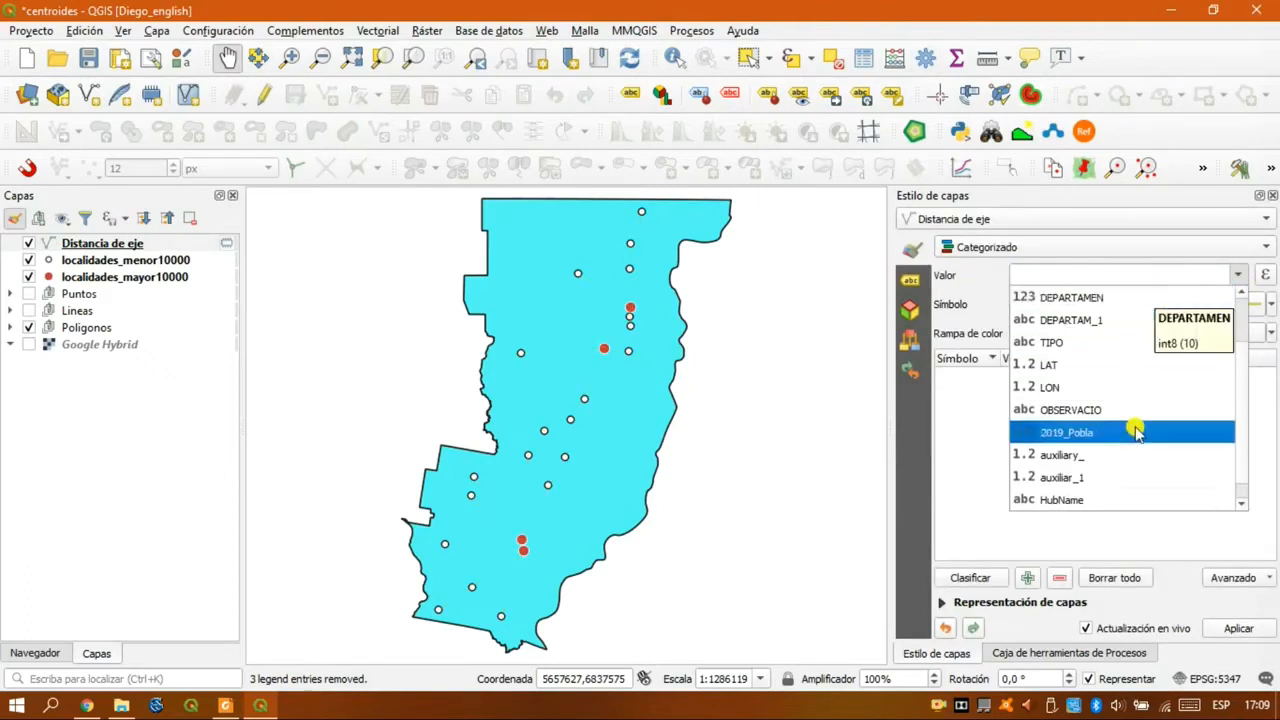
{"action": "left_click", "coordinate": [1062, 500]}
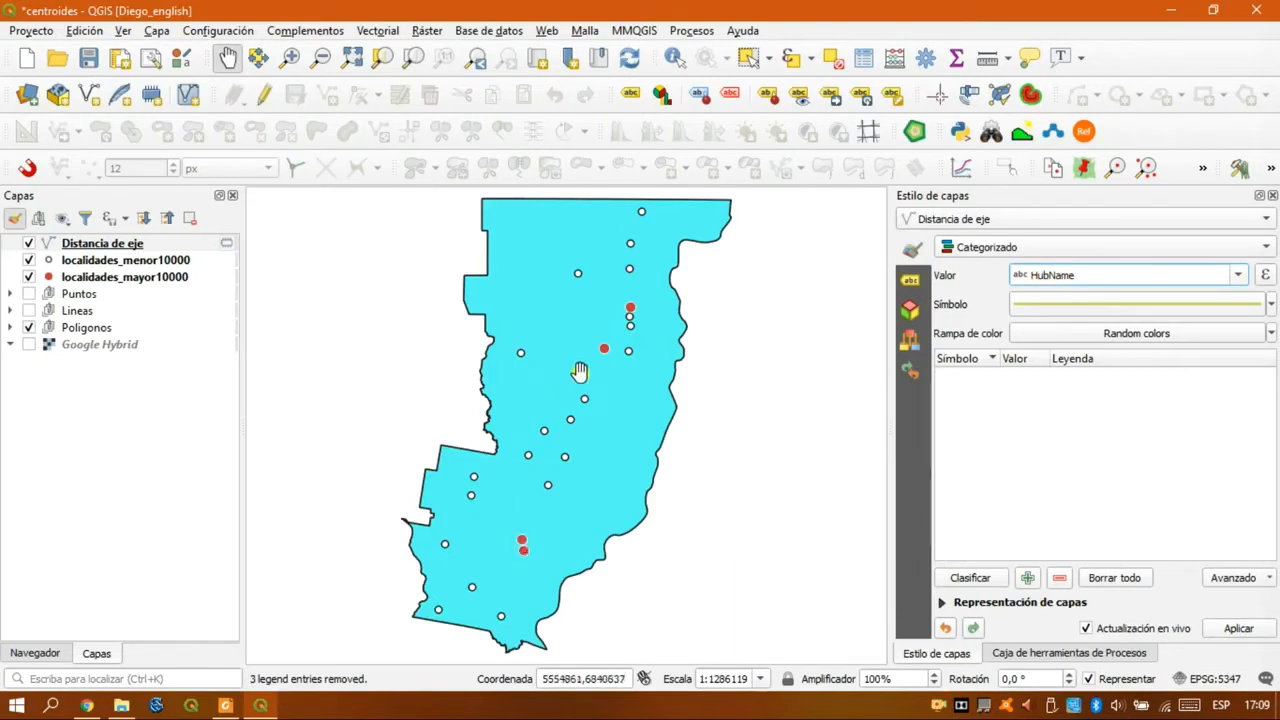
{"action": "left_click", "coordinate": [960, 578]}
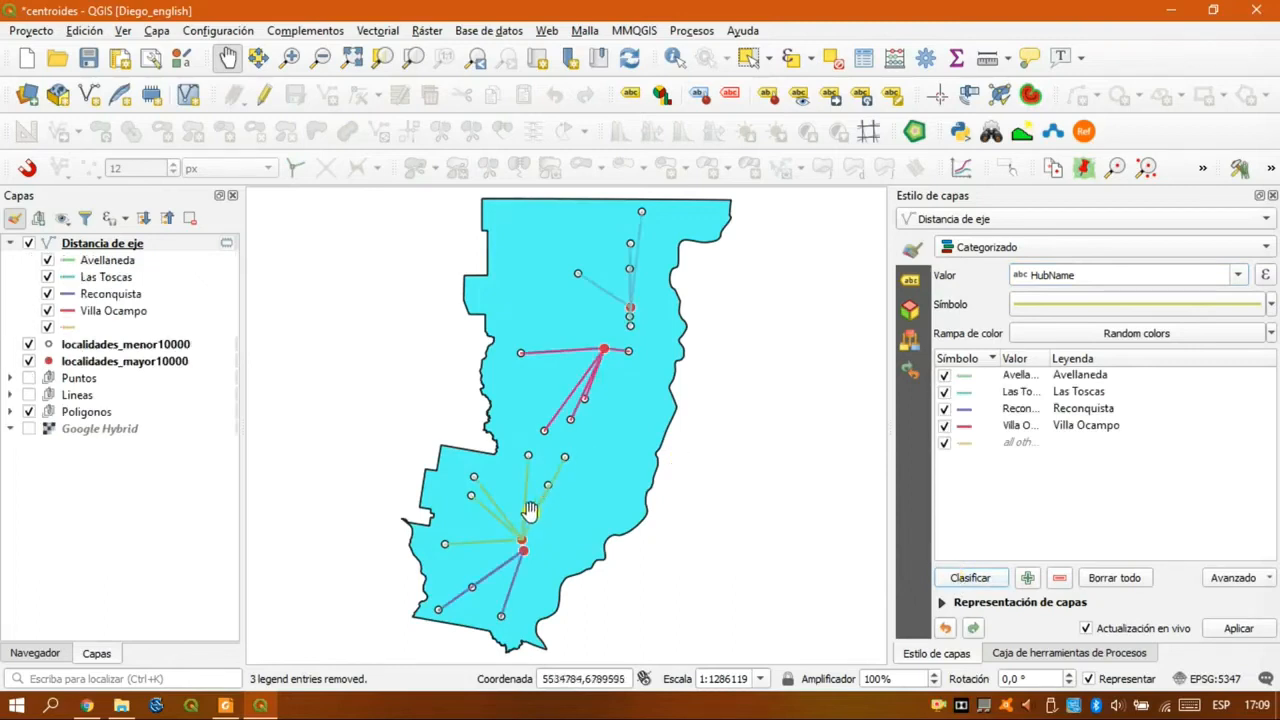
- Reshuffle the random colors of the HubName categories in the Distancia de eje layer
{"action": "left_click", "coordinate": [1269, 333]}
{"action": "left_click", "coordinate": [1140, 394]}
{"action": "left_click", "coordinate": [1163, 340]}
{"action": "left_click", "coordinate": [1123, 394]}
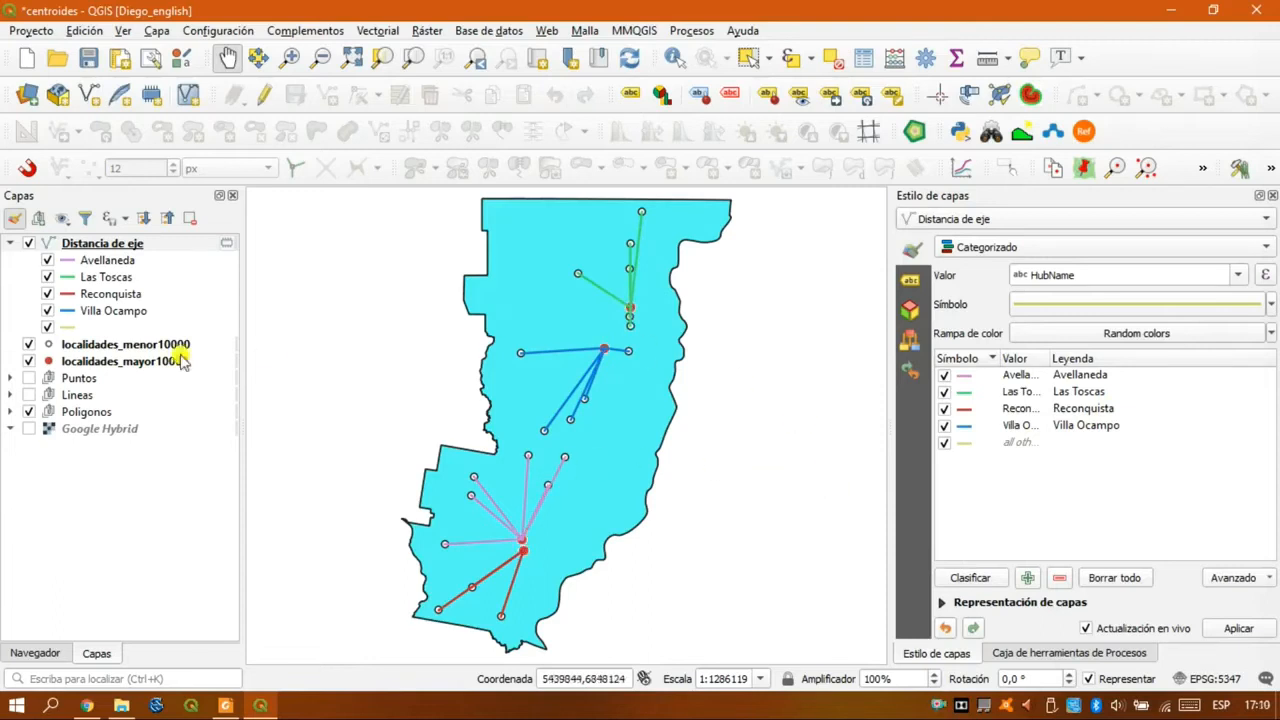
- Open the Distancia de eje attribute table, sort it by NOMBRE and examine each locality's HubName and HubDist values
{"action": "left_click", "coordinate": [93, 242]}
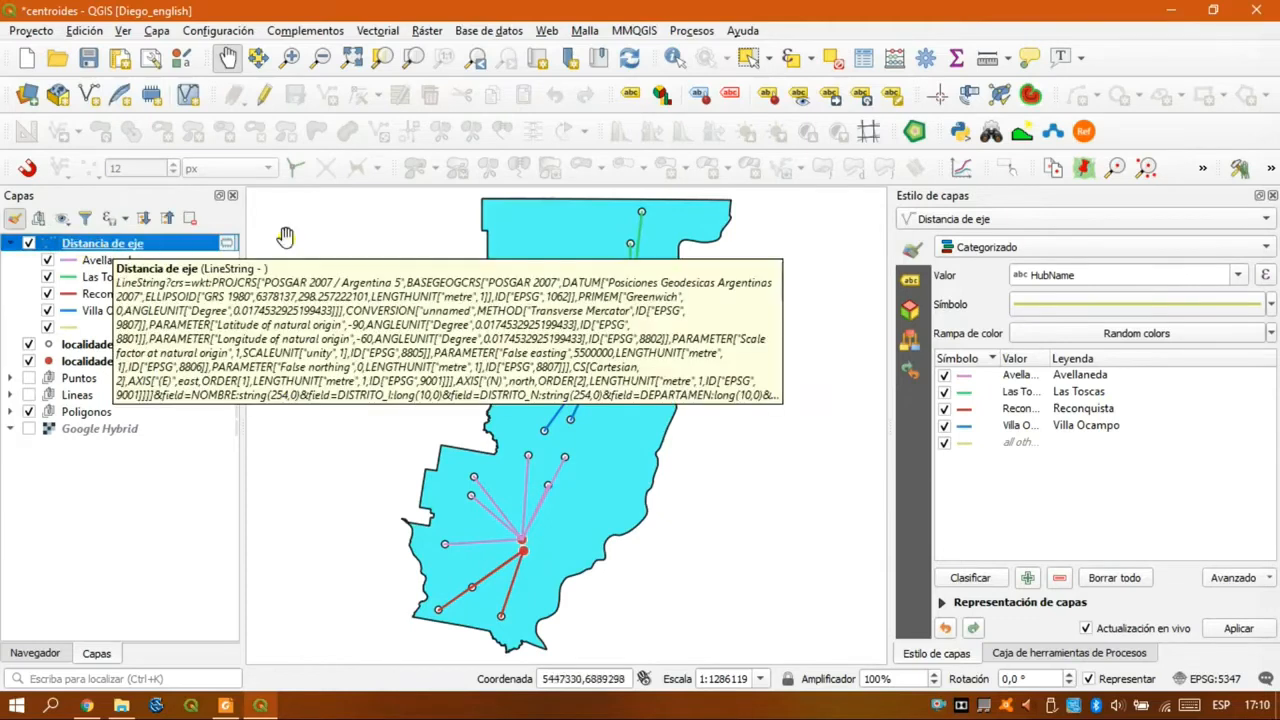
{"action": "left_click", "coordinate": [863, 58]}
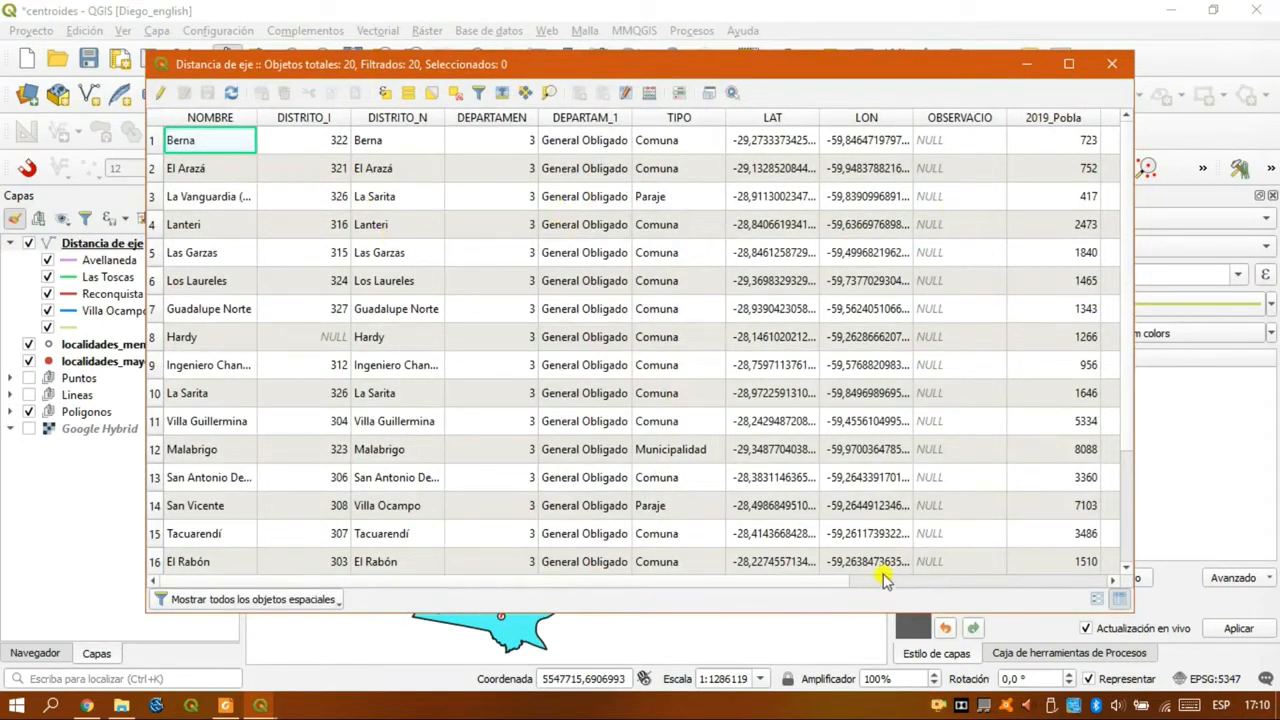
{"action": "left_click_drag", "start_coordinate": [835, 585], "coordinate": [660, 580]}
{"action": "left_click", "coordinate": [222, 119]}
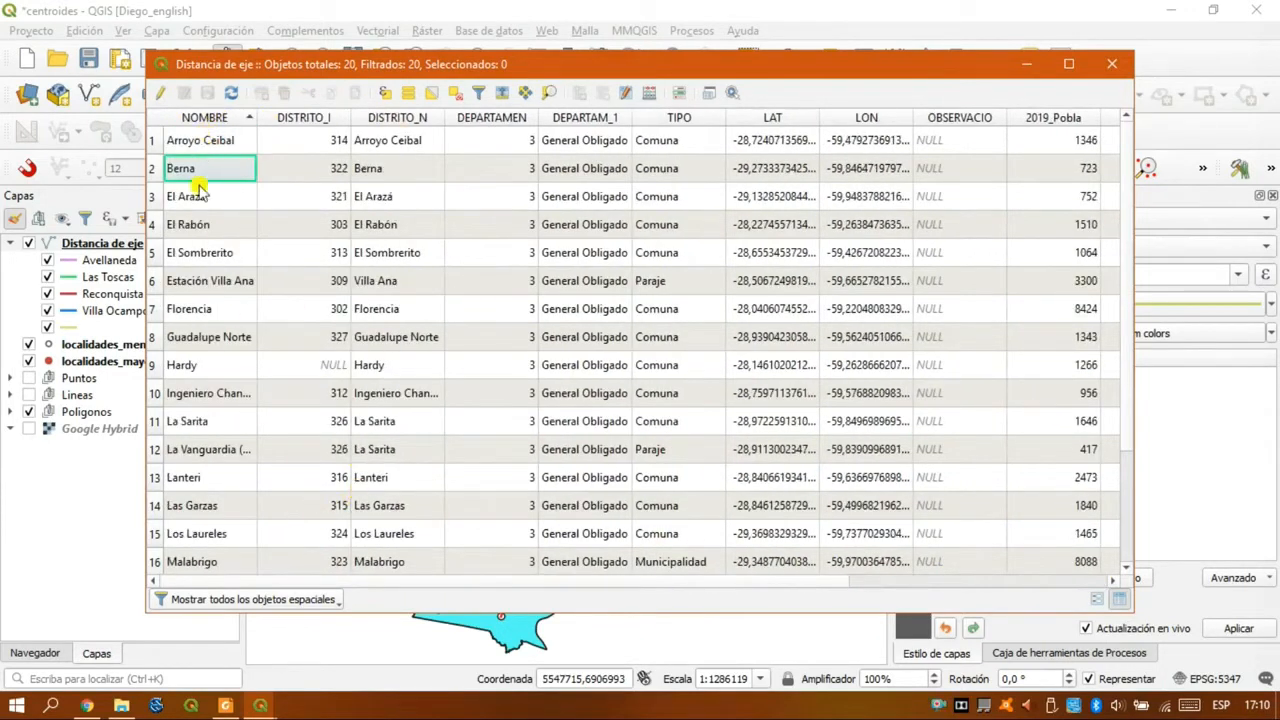
{"action": "mouse_move", "coordinate": [480, 588]}
{"action": "left_mouse_down"}
{"action": "mouse_move", "coordinate": [491, 586]}
{"action": "mouse_move", "coordinate": [474, 586]}
{"action": "left_mouse_up"}
{"action": "left_click_drag", "start_coordinate": [403, 583], "coordinate": [777, 604]}
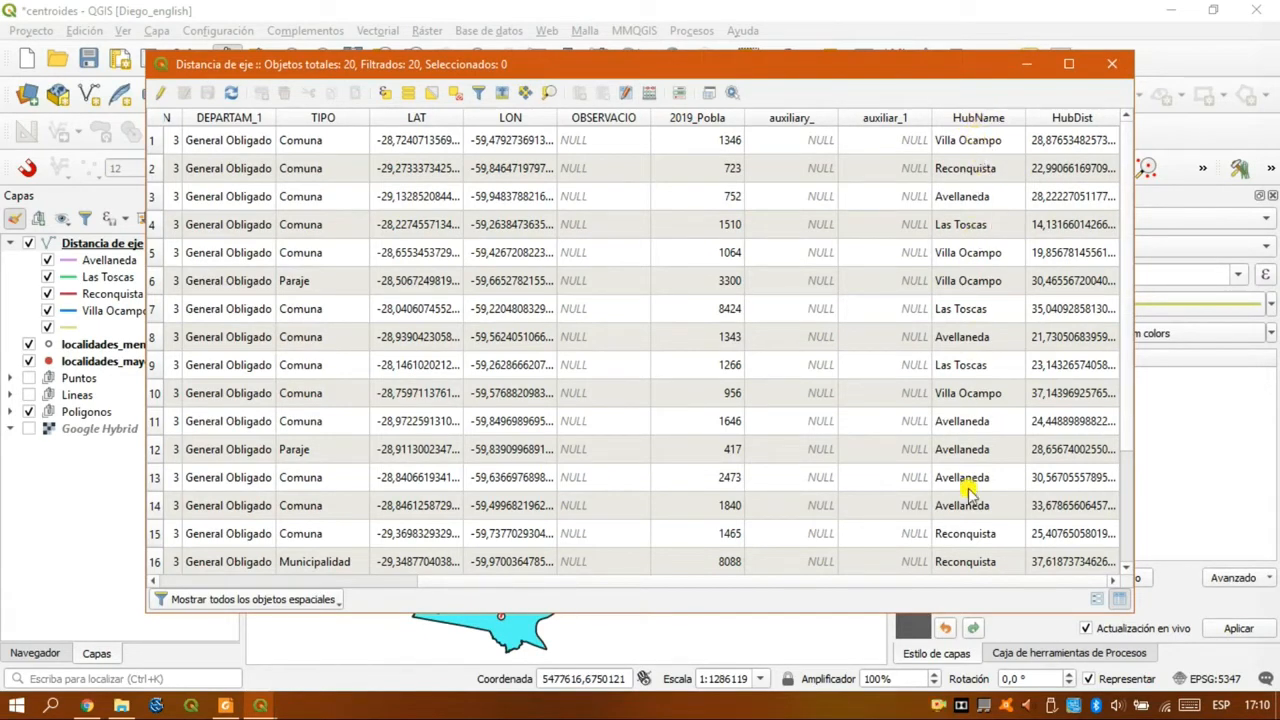
{"action": "left_click_drag", "start_coordinate": [771, 63], "coordinate": [714, 69]}
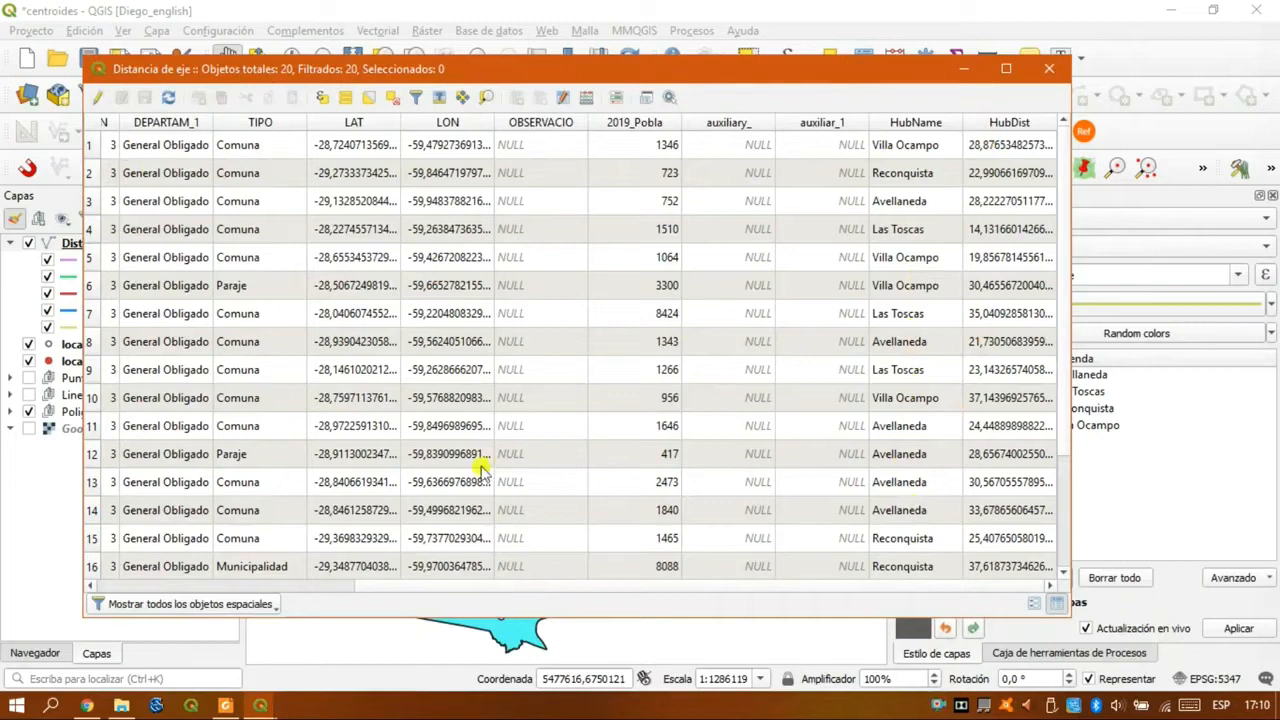
{"action": "left_click_drag", "start_coordinate": [565, 586], "coordinate": [323, 486]}
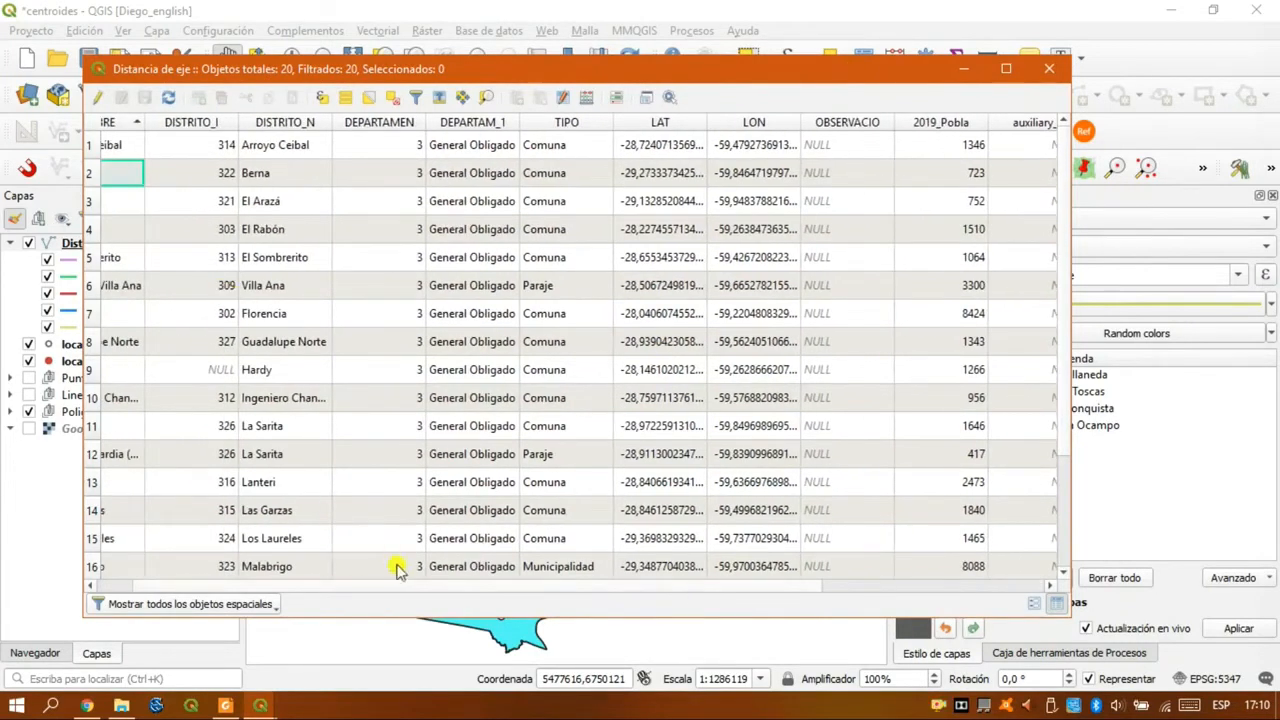
{"action": "left_click_drag", "start_coordinate": [420, 592], "coordinate": [250, 545]}
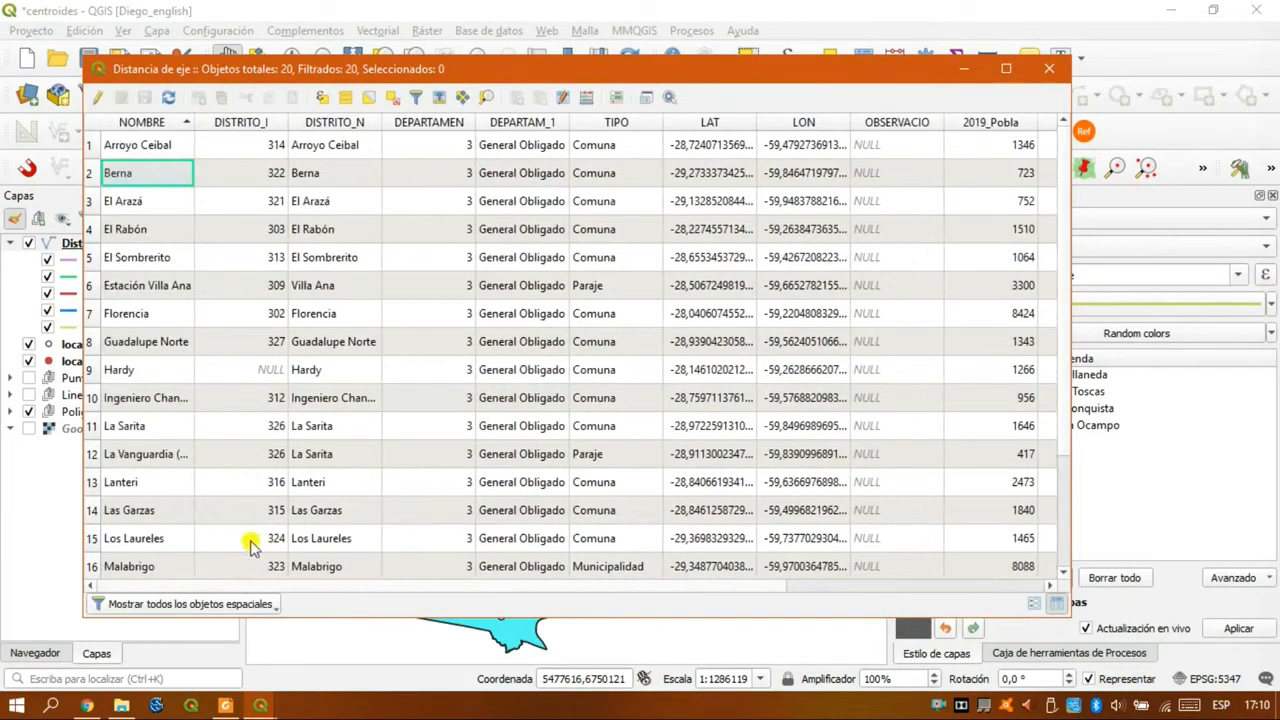
{"action": "left_click", "coordinate": [89, 145]}
{"action": "left_click_drag", "start_coordinate": [505, 587], "coordinate": [880, 603]}
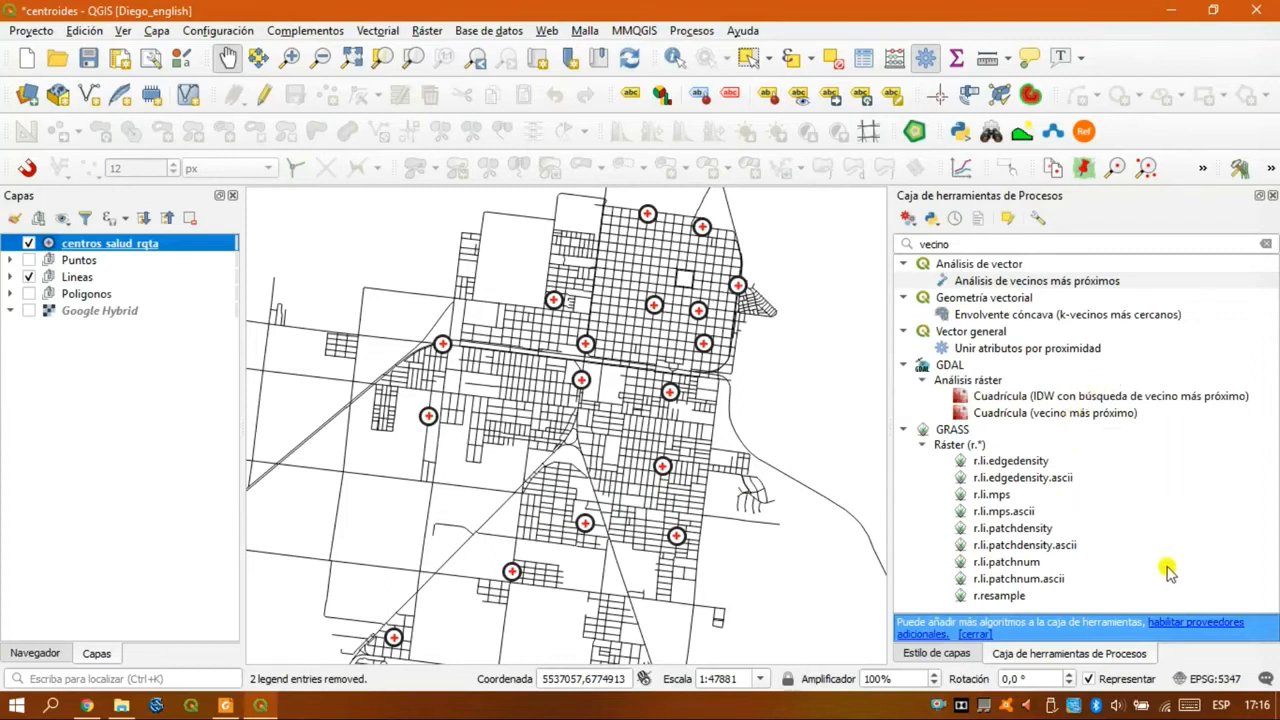
- Run Análisis de vecinos más próximos on centros_salud_rqta with a temporary output file and close the tool dialog
{"action": "left_click", "coordinate": [999, 283]}
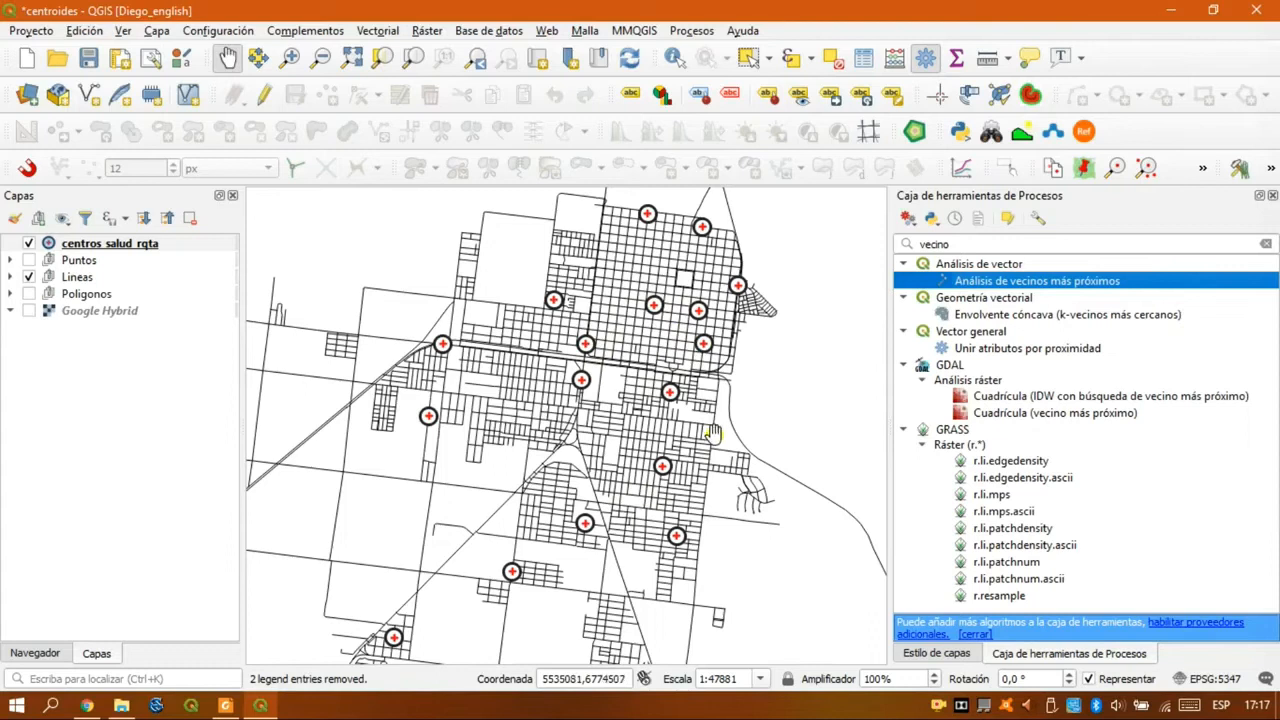
{"action": "double_click", "coordinate": [1041, 283]}
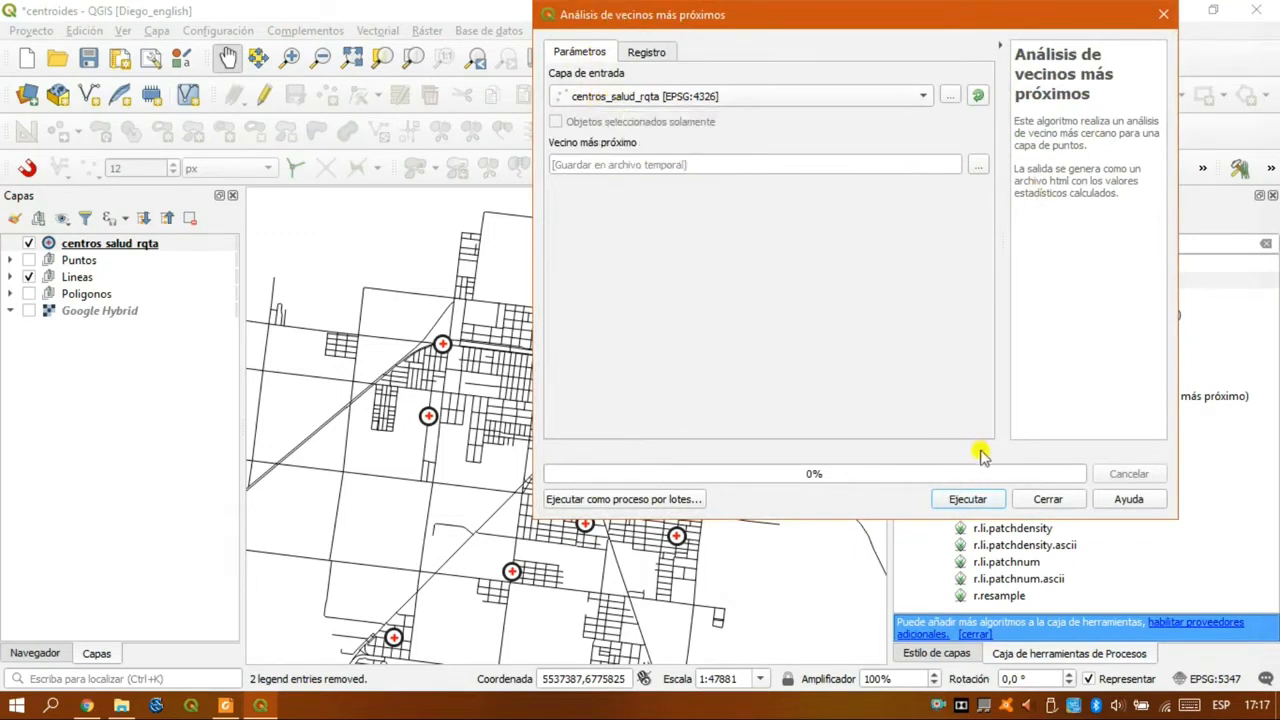
{"action": "left_click", "coordinate": [960, 499]}
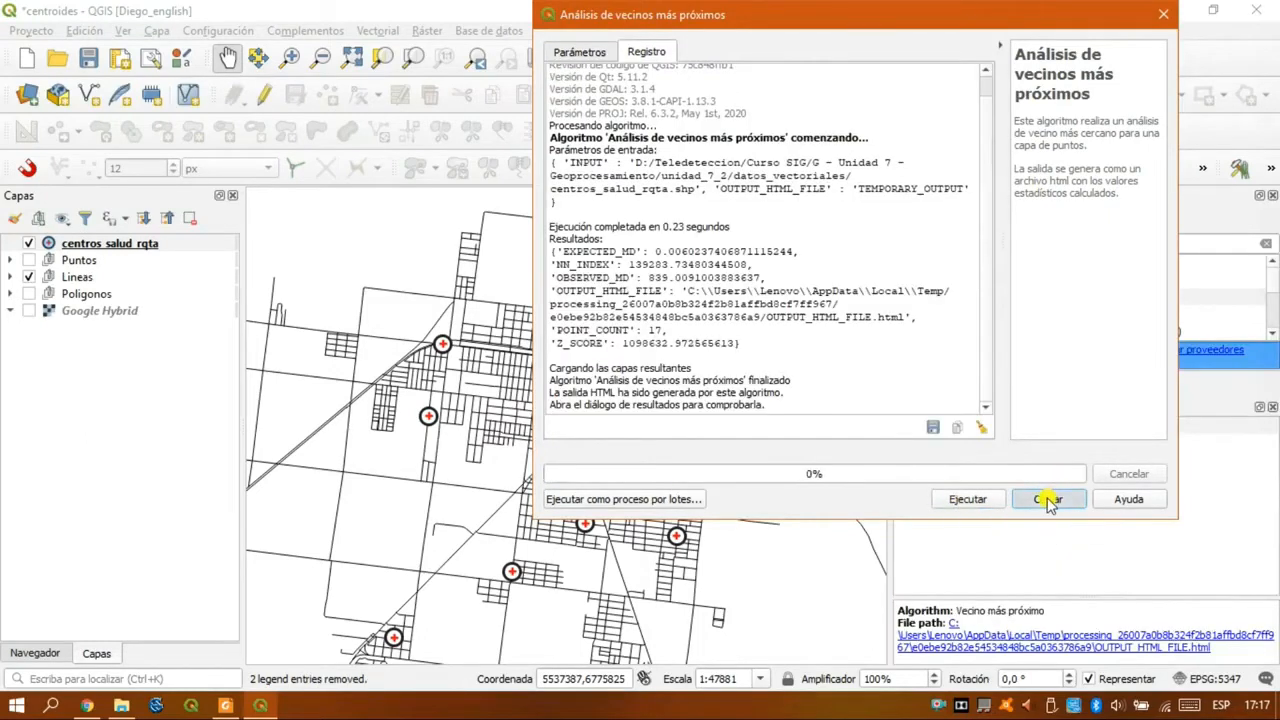
{"action": "left_click", "coordinate": [1047, 498]}
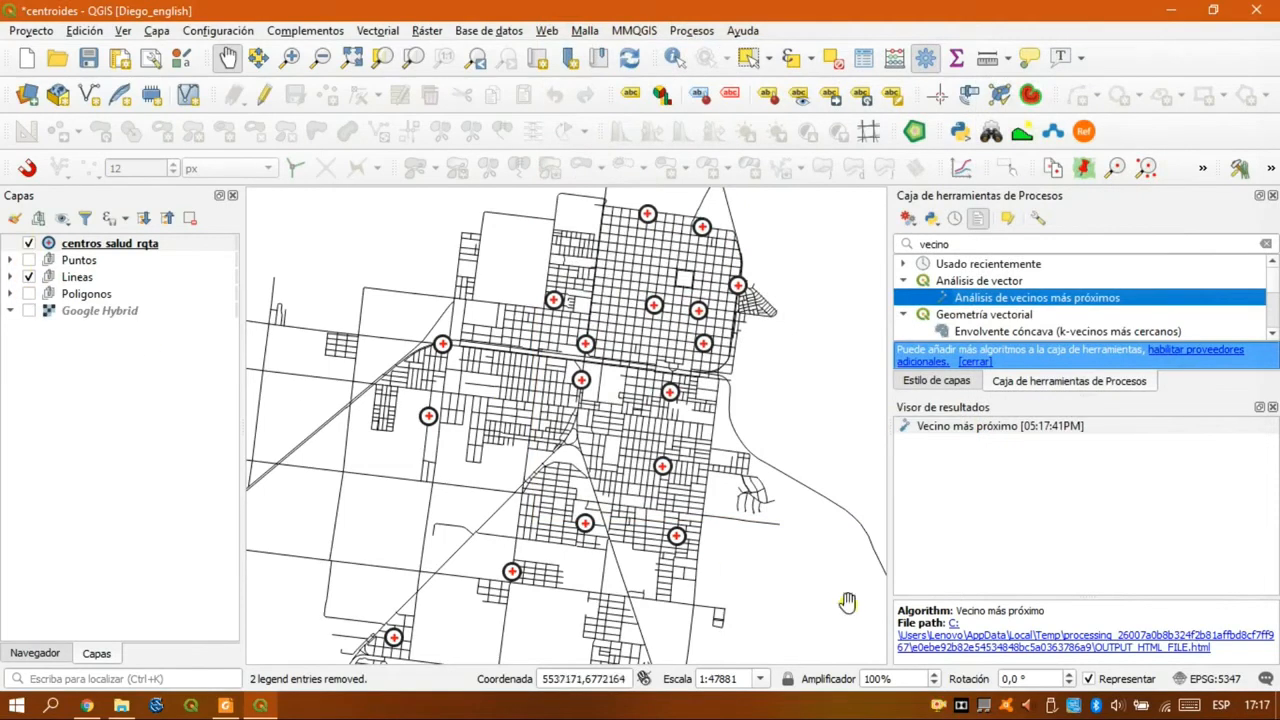
- Open the nearest neighbour HTML report in the browser and examine the observed mean distance and Z-Score
{"action": "left_click", "coordinate": [990, 640]}
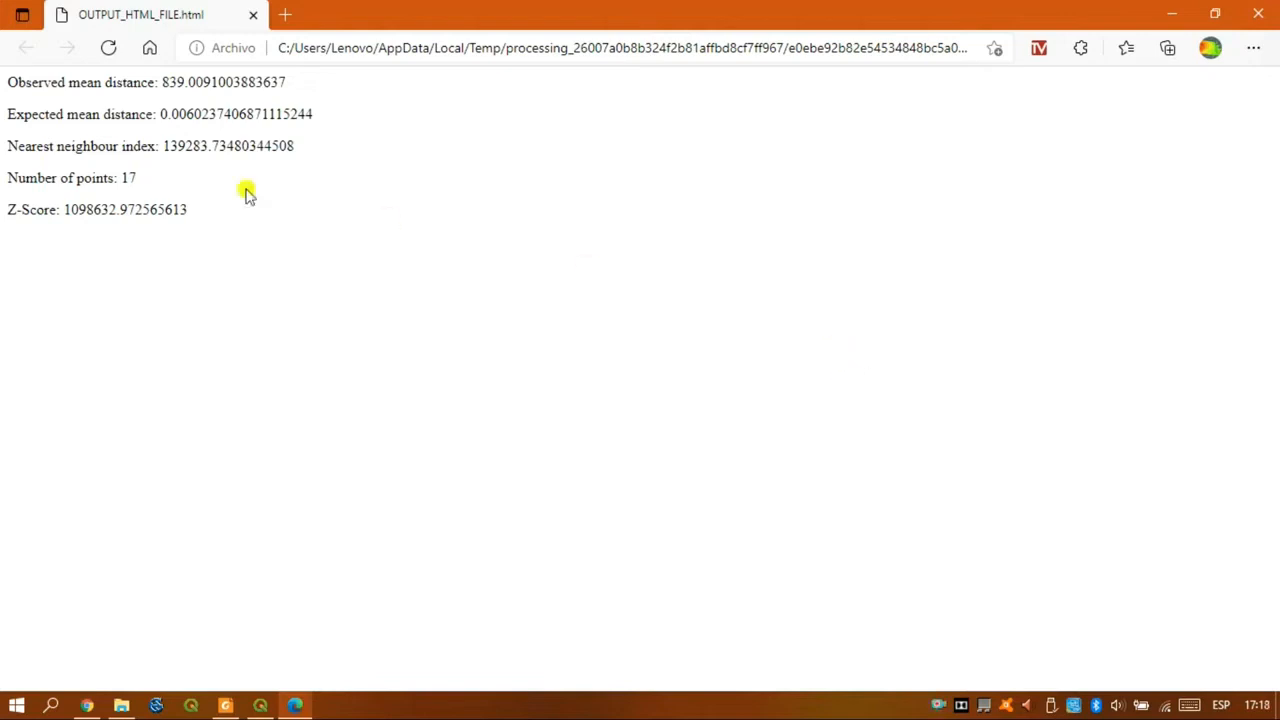
{"action": "left_click_drag", "start_coordinate": [8, 213], "coordinate": [235, 207]}
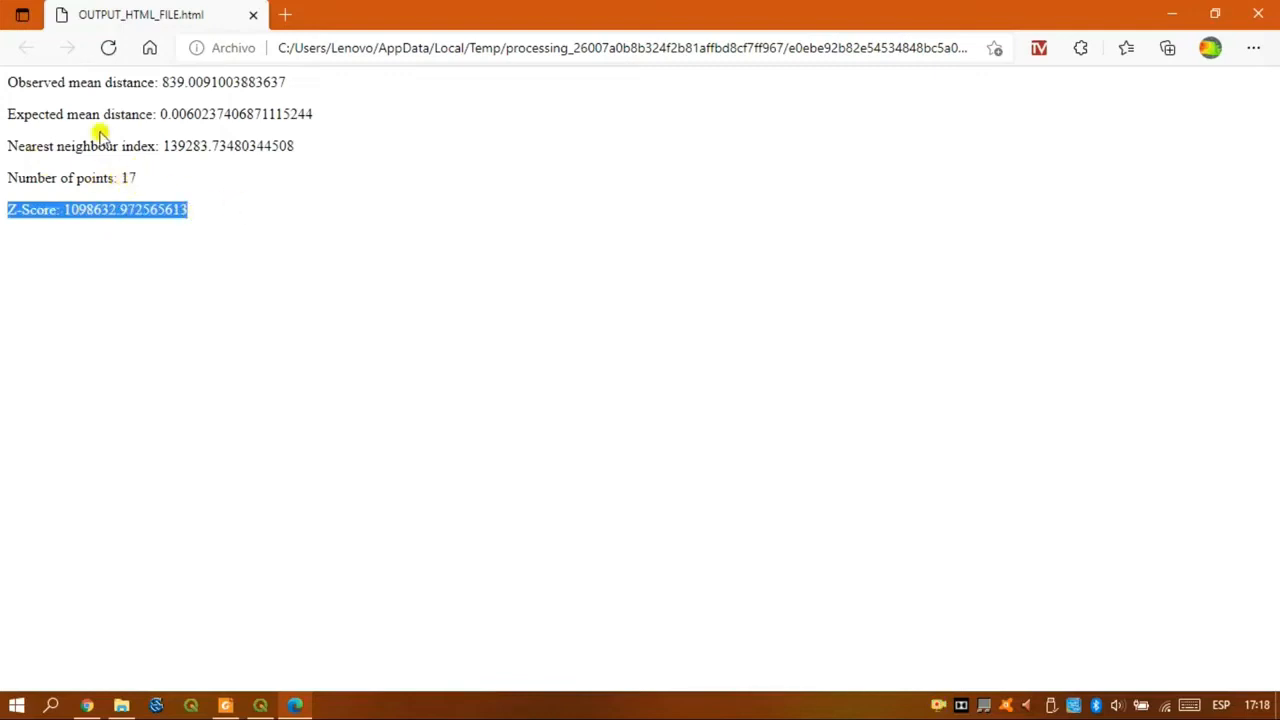
{"action": "left_click_drag", "start_coordinate": [101, 84], "coordinate": [297, 89]}
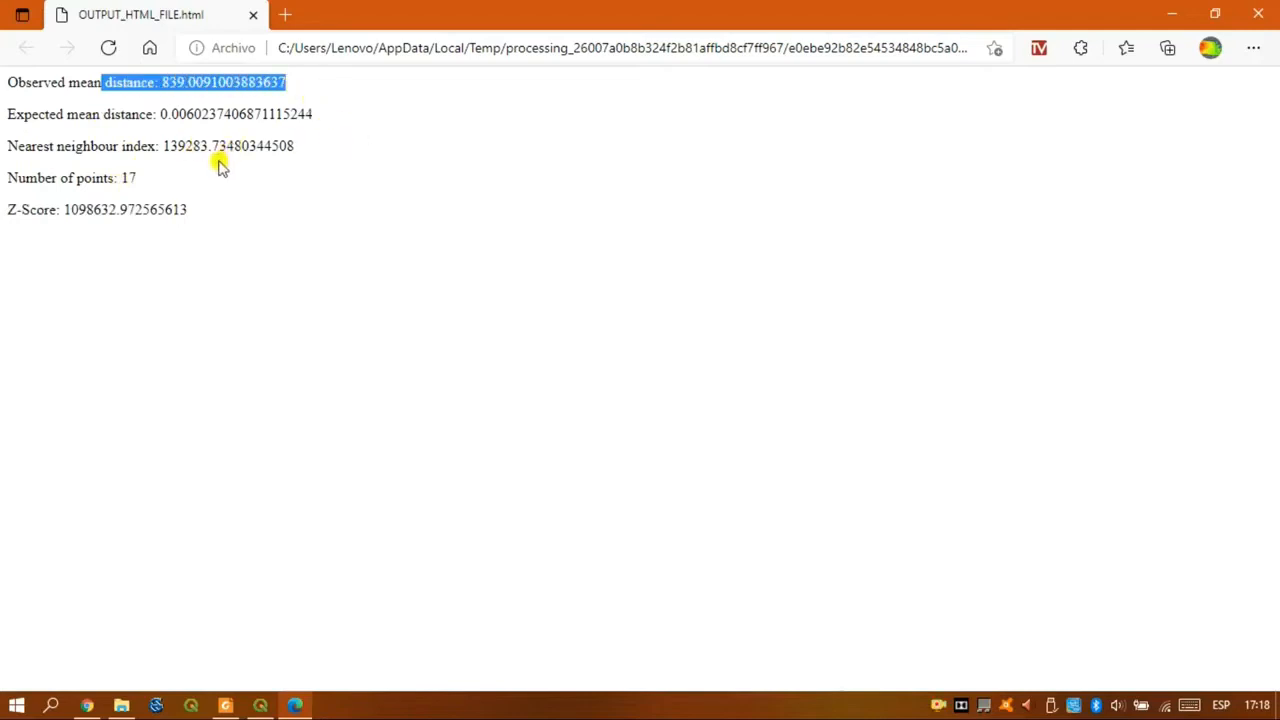
{"action": "left_click", "coordinate": [180, 83]}
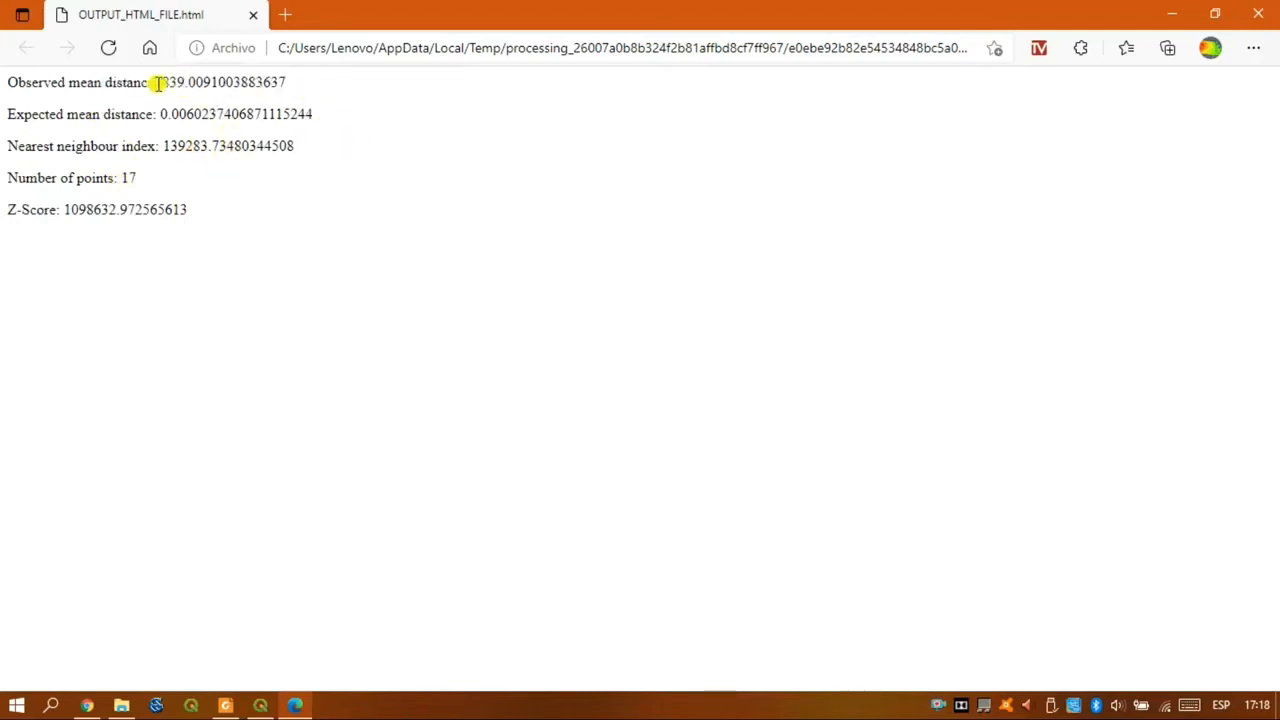
{"action": "left_click_drag", "start_coordinate": [59, 211], "coordinate": [106, 209]}
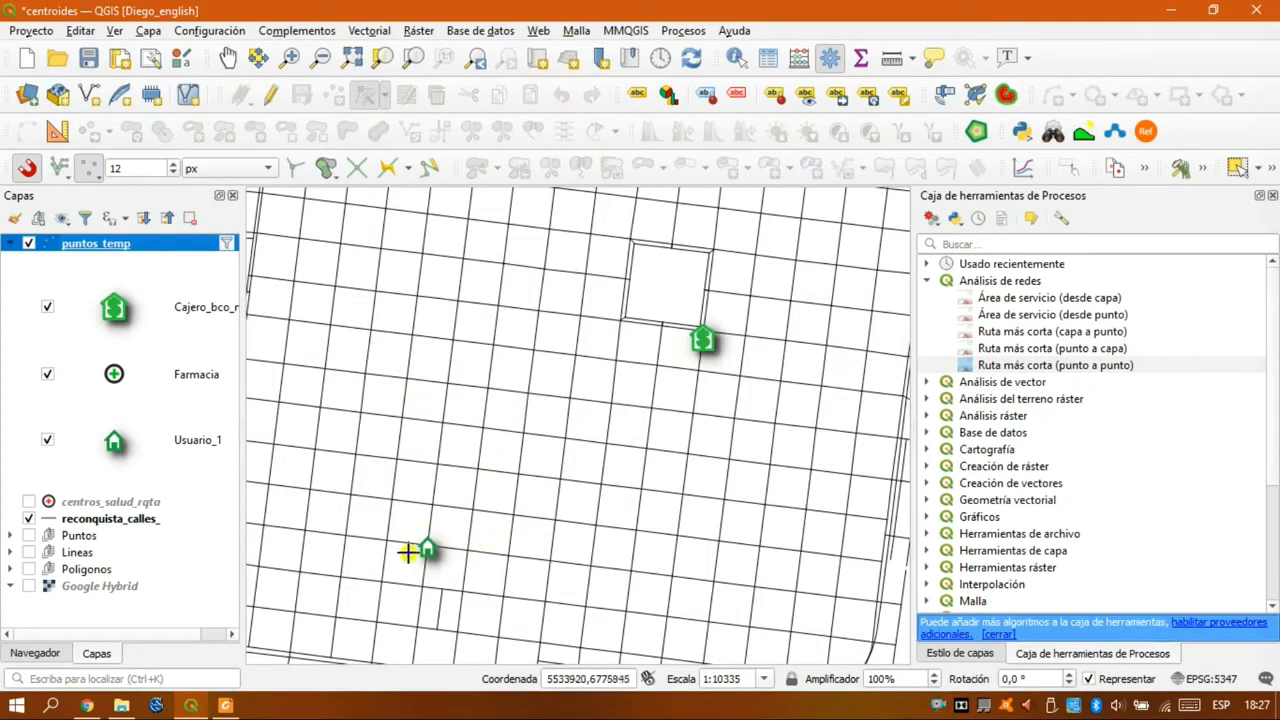
- Open the reconquista_calles_ attribute table, examine the traffic direction codes in the sent_circ field, and close the table
{"action": "left_click", "coordinate": [76, 522]}
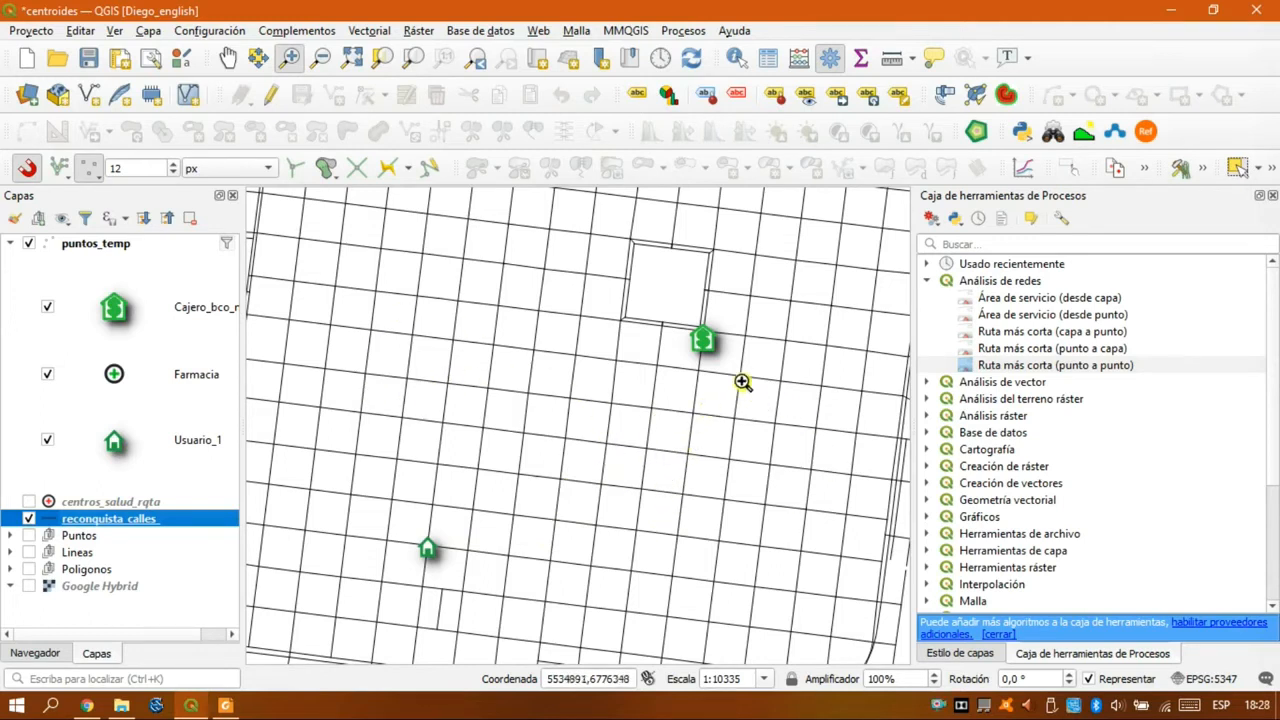
{"action": "scroll", "coordinate": [735, 380], "scroll_direction": "down", "scroll_amount": 1}
{"action": "scroll", "coordinate": [738, 385], "scroll_direction": "up", "scroll_amount": 1}
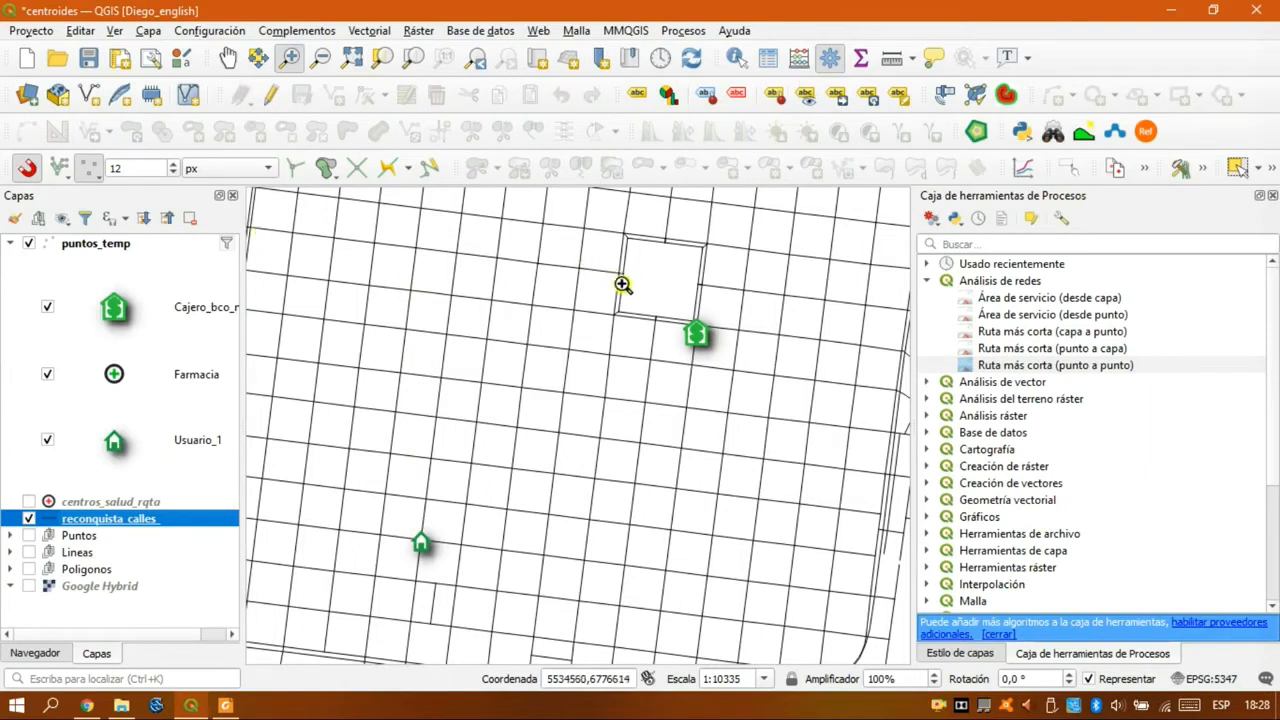
{"action": "left_click", "coordinate": [766, 66]}
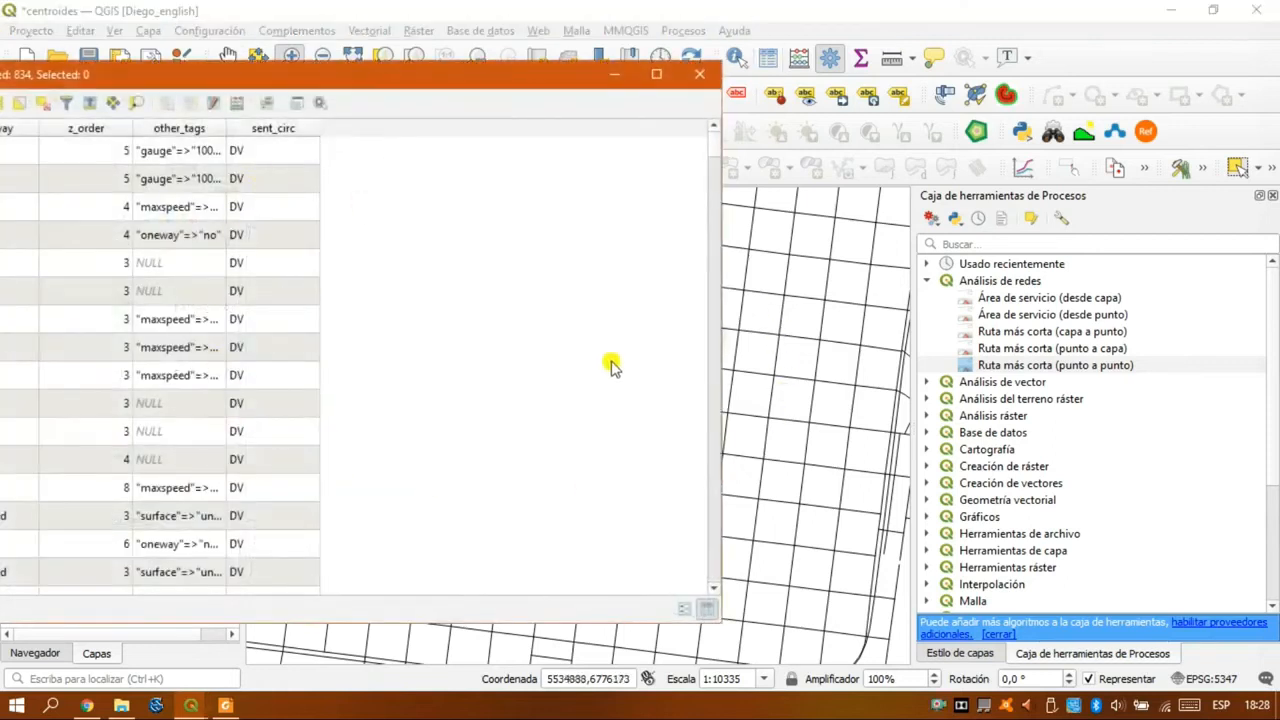
{"action": "left_click_drag", "start_coordinate": [266, 86], "coordinate": [683, 88]}
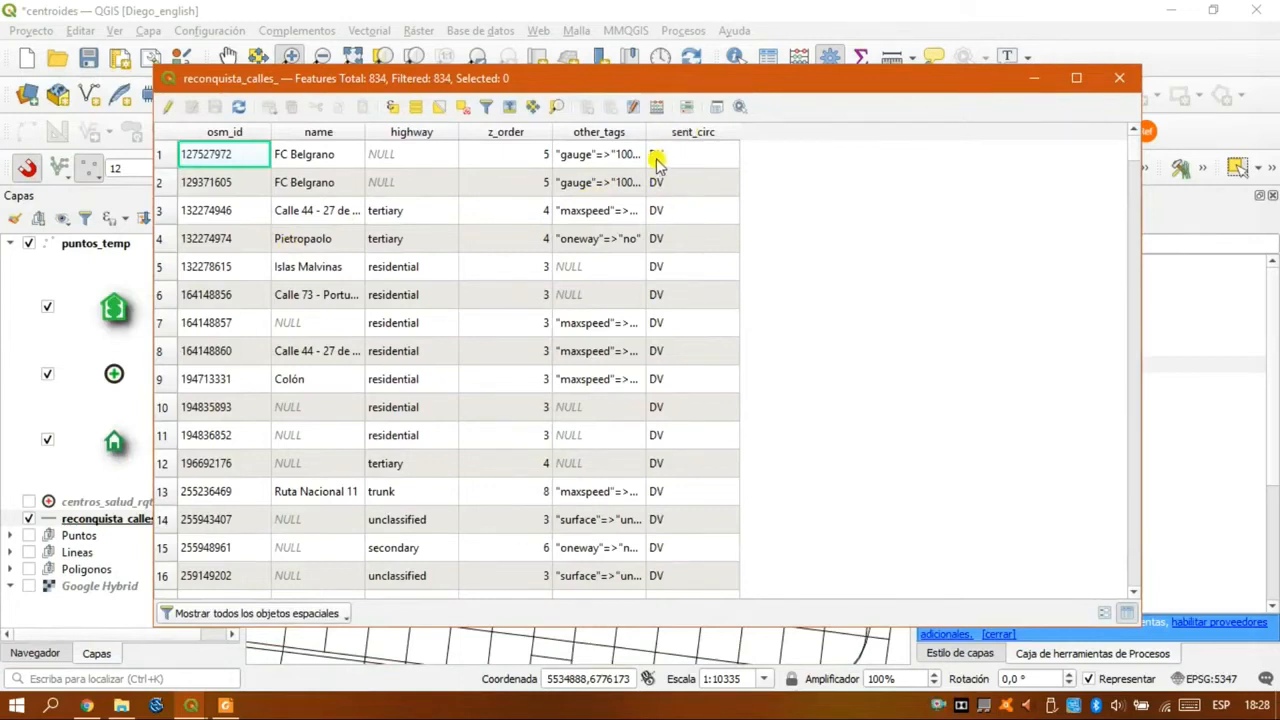
{"action": "scroll", "coordinate": [670, 415], "scroll_direction": "down", "scroll_amount": 15}
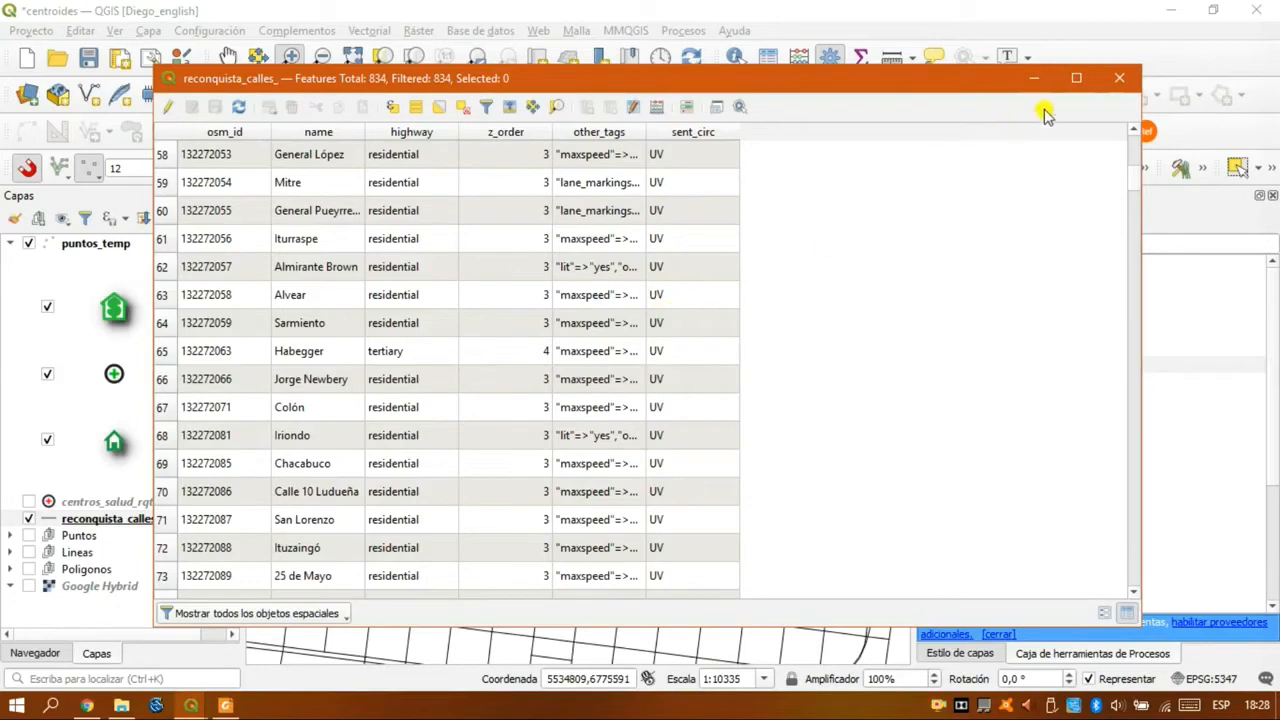
{"action": "left_click_drag", "start_coordinate": [971, 86], "coordinate": [558, 69]}
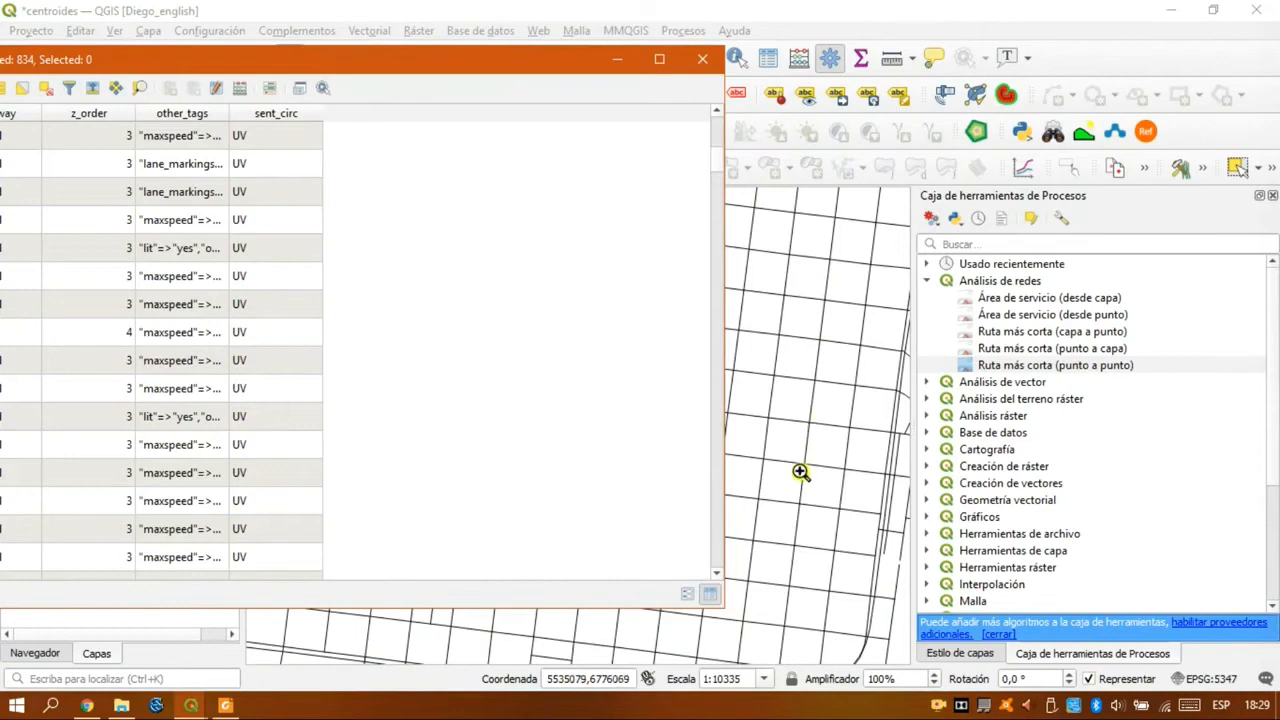
{"action": "left_click", "coordinate": [240, 366]}
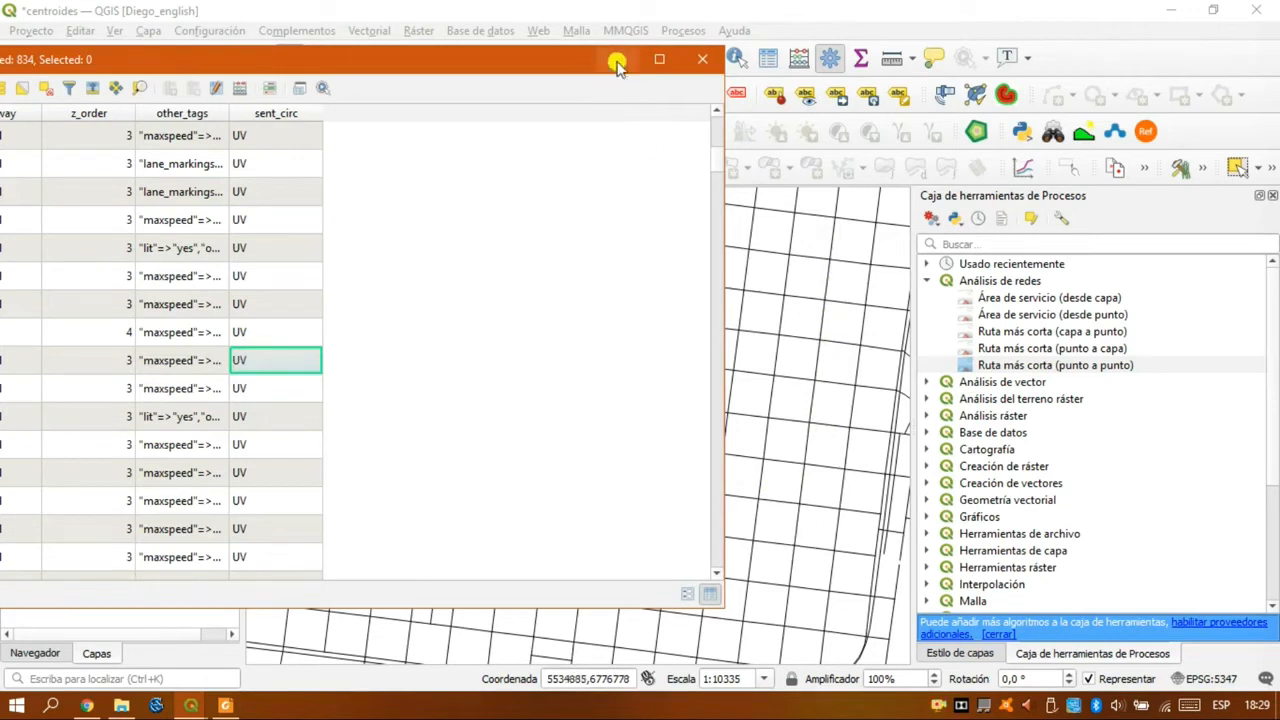
{"action": "left_click", "coordinate": [700, 60]}
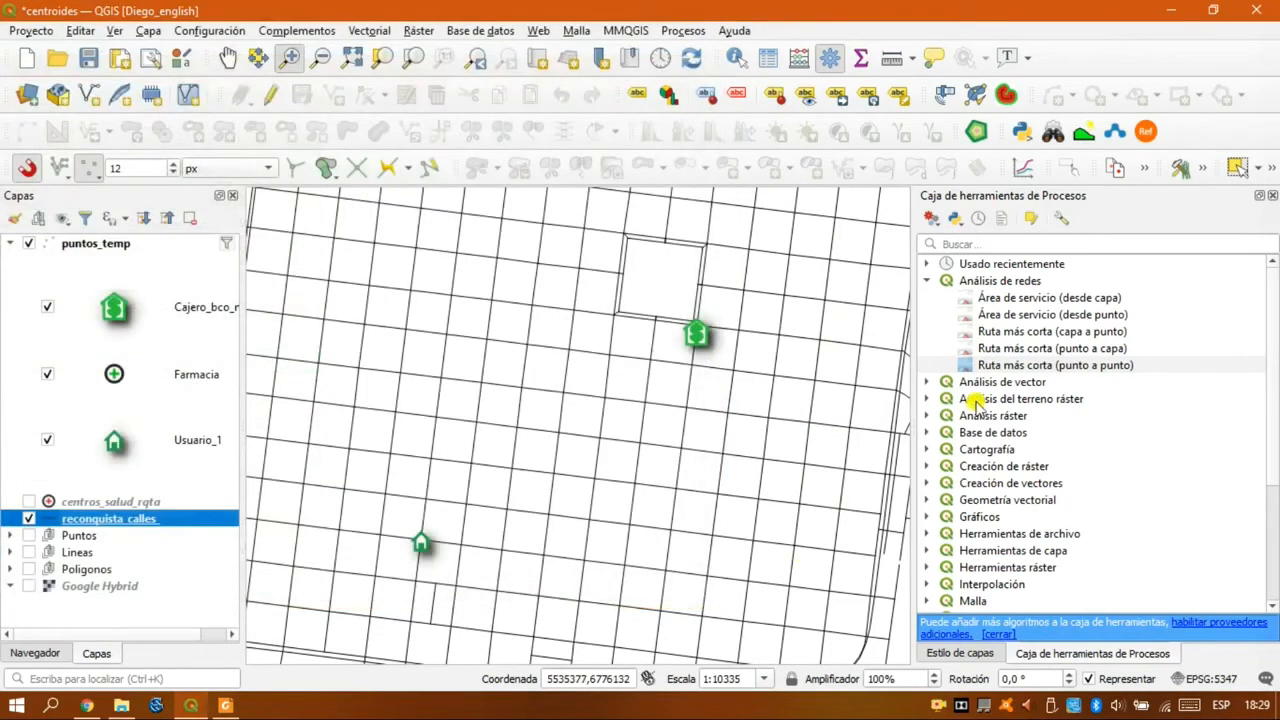
- Open Ruta más corta (punto a punto) for reconquista_calles_, set the route type to Más rápido and review the advanced direction and speed parameters
{"action": "double_click", "coordinate": [993, 365]}
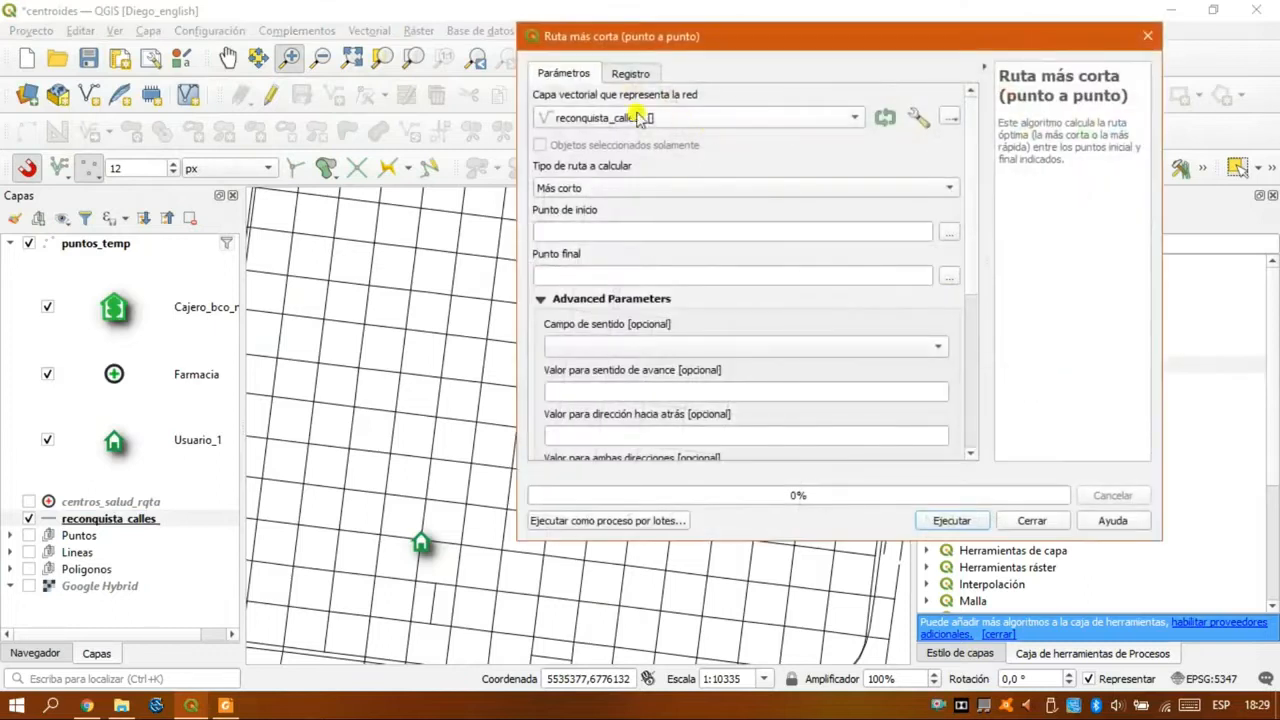
{"action": "left_click_drag", "start_coordinate": [653, 38], "coordinate": [598, 42]}
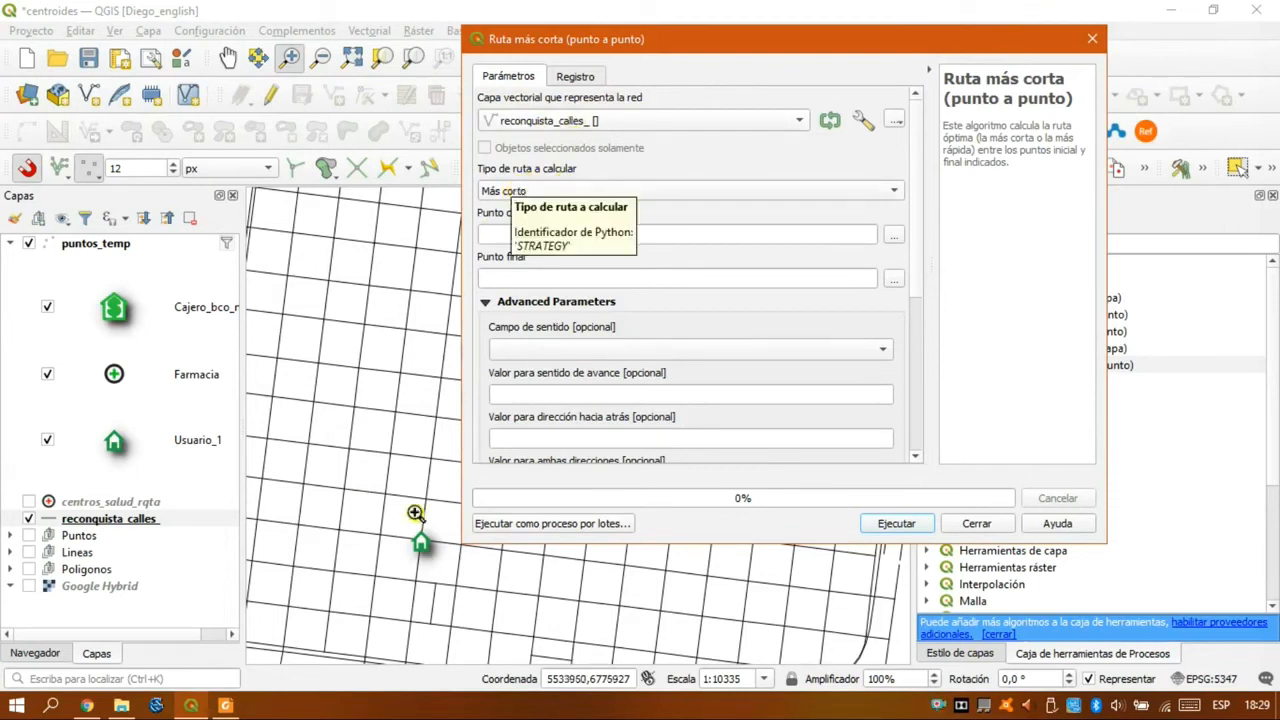
{"action": "left_click", "coordinate": [575, 196]}
{"action": "left_click", "coordinate": [566, 208]}
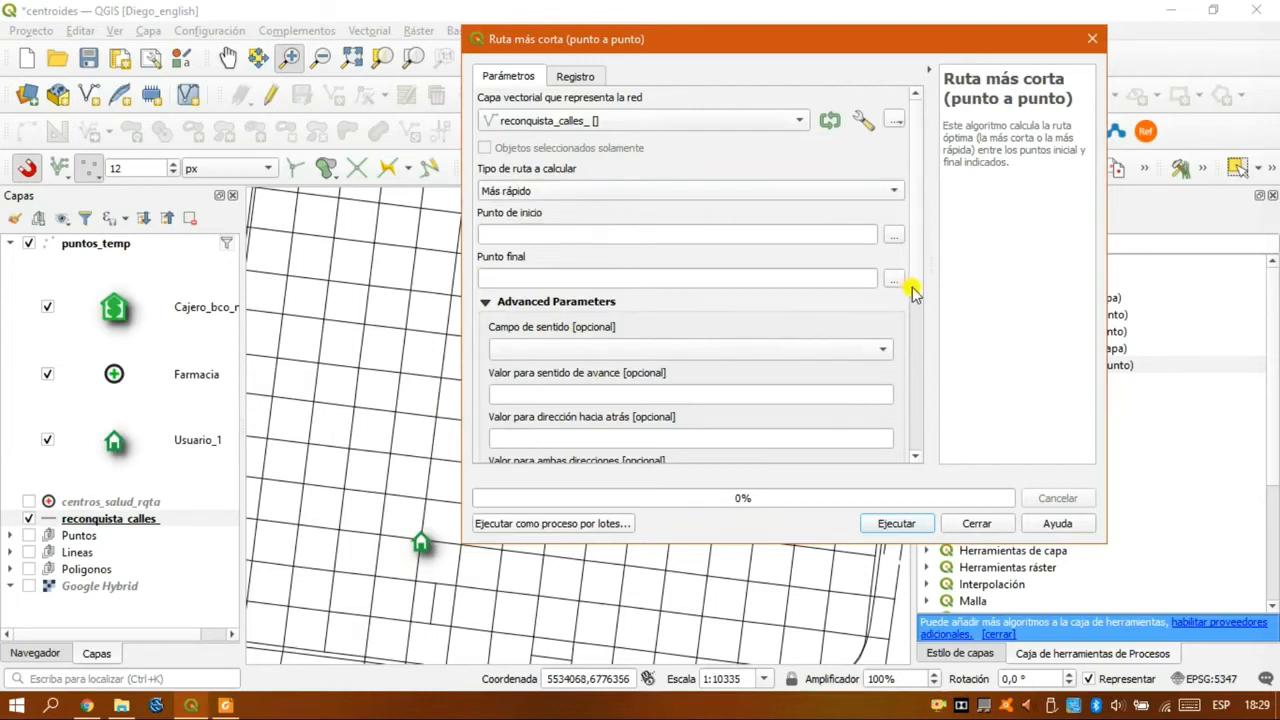
{"action": "scroll", "coordinate": [912, 290], "scroll_direction": "down", "scroll_amount": 3}
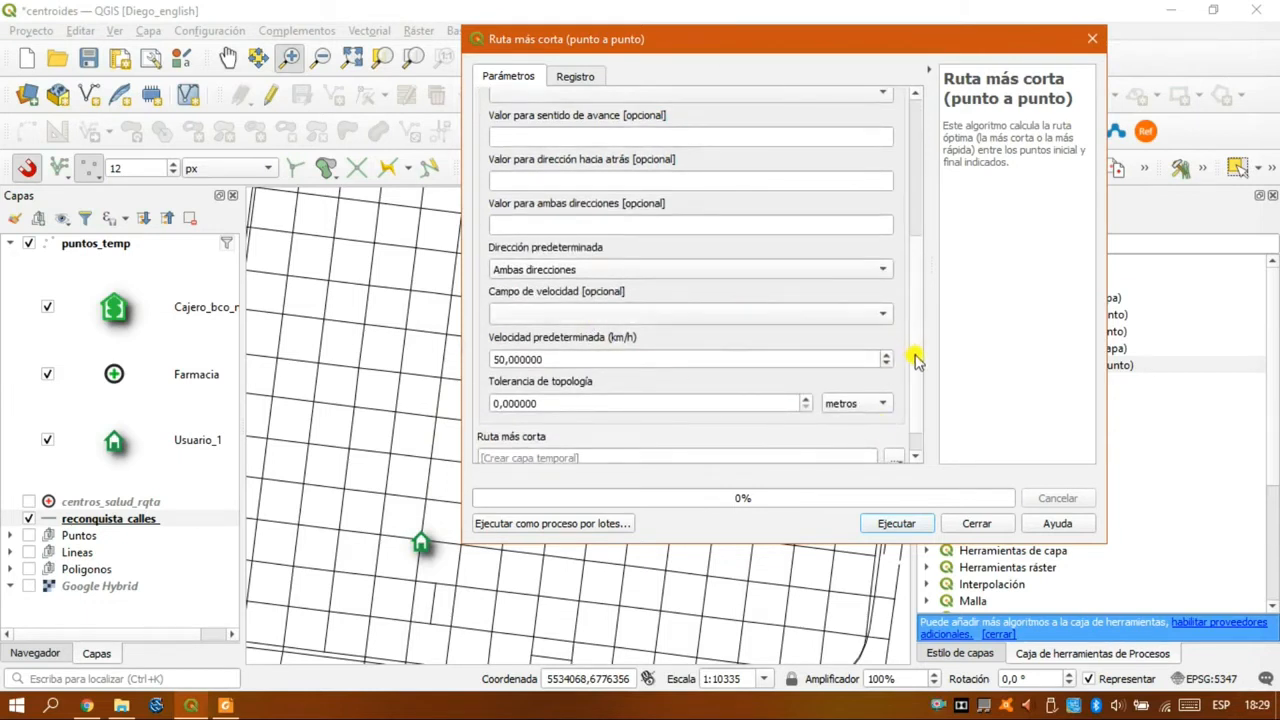
{"action": "scroll", "coordinate": [915, 358], "scroll_direction": "up", "scroll_amount": 5}
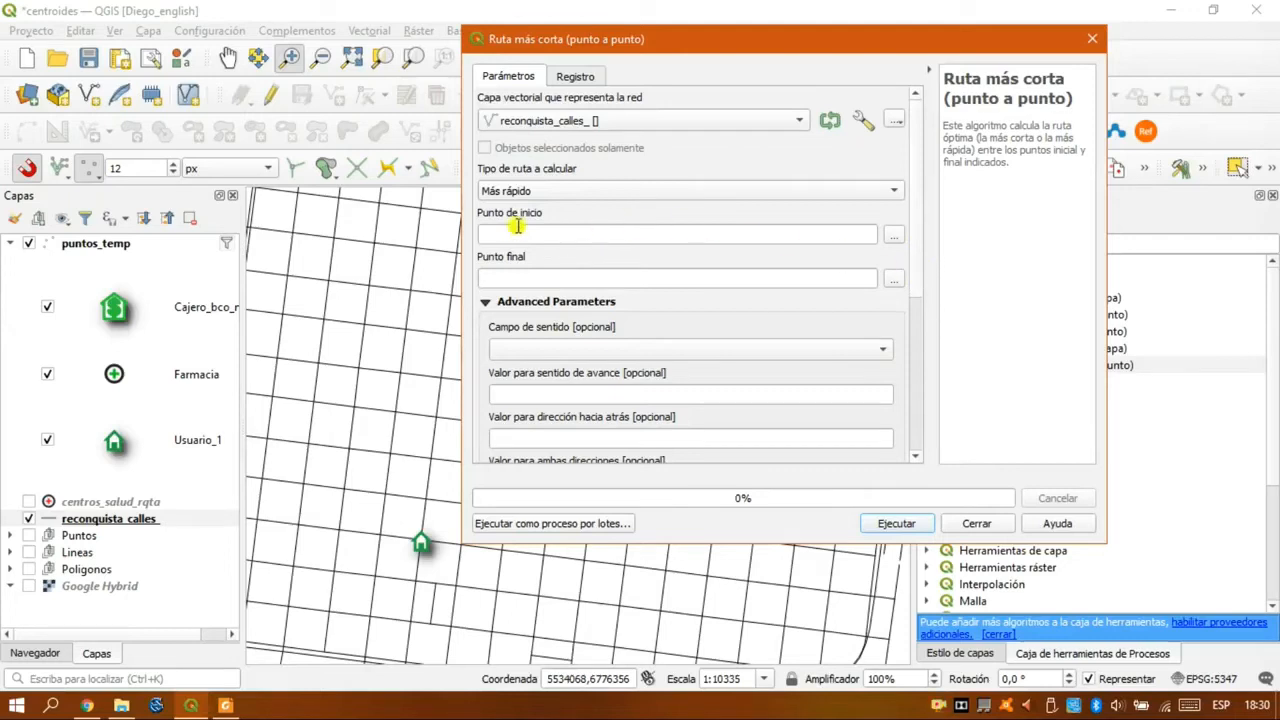
- Set the route type to Más corto and pick the Usuario_1 house marker on the map as the start point
{"action": "left_click", "coordinate": [536, 194]}
{"action": "left_click", "coordinate": [547, 175]}
{"action": "left_click", "coordinate": [893, 236]}
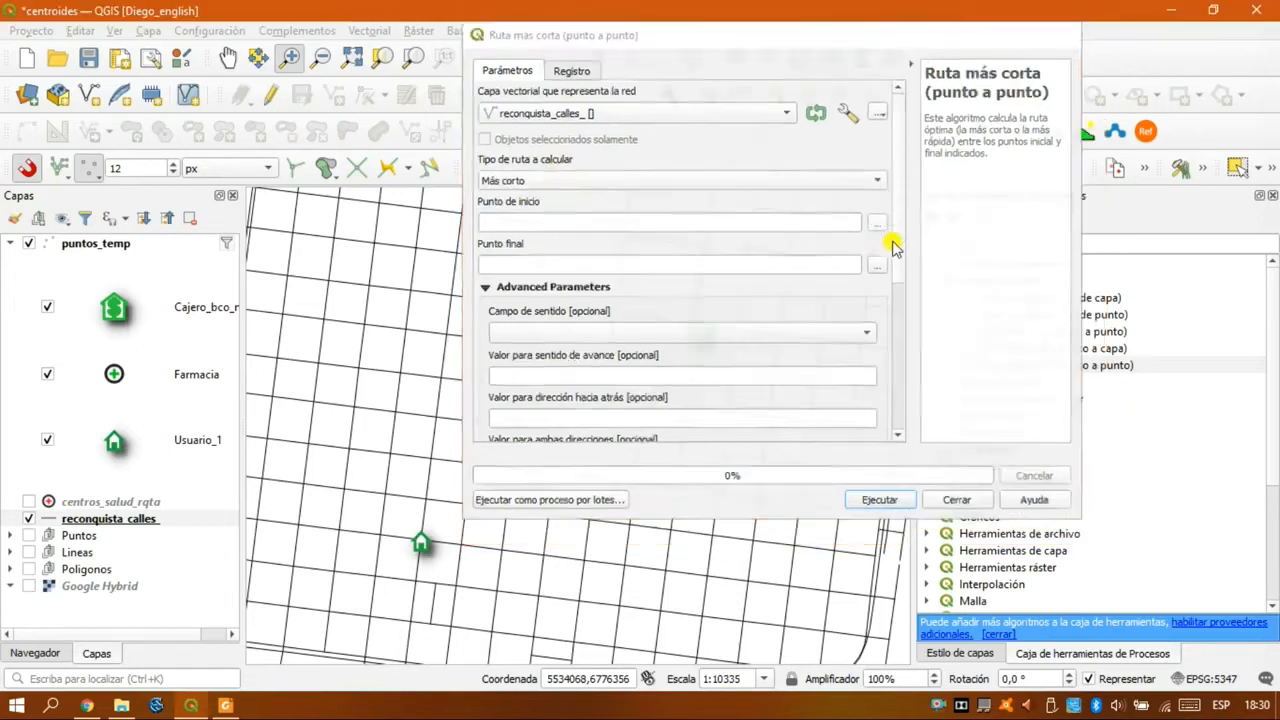
{"action": "left_click", "coordinate": [417, 540]}
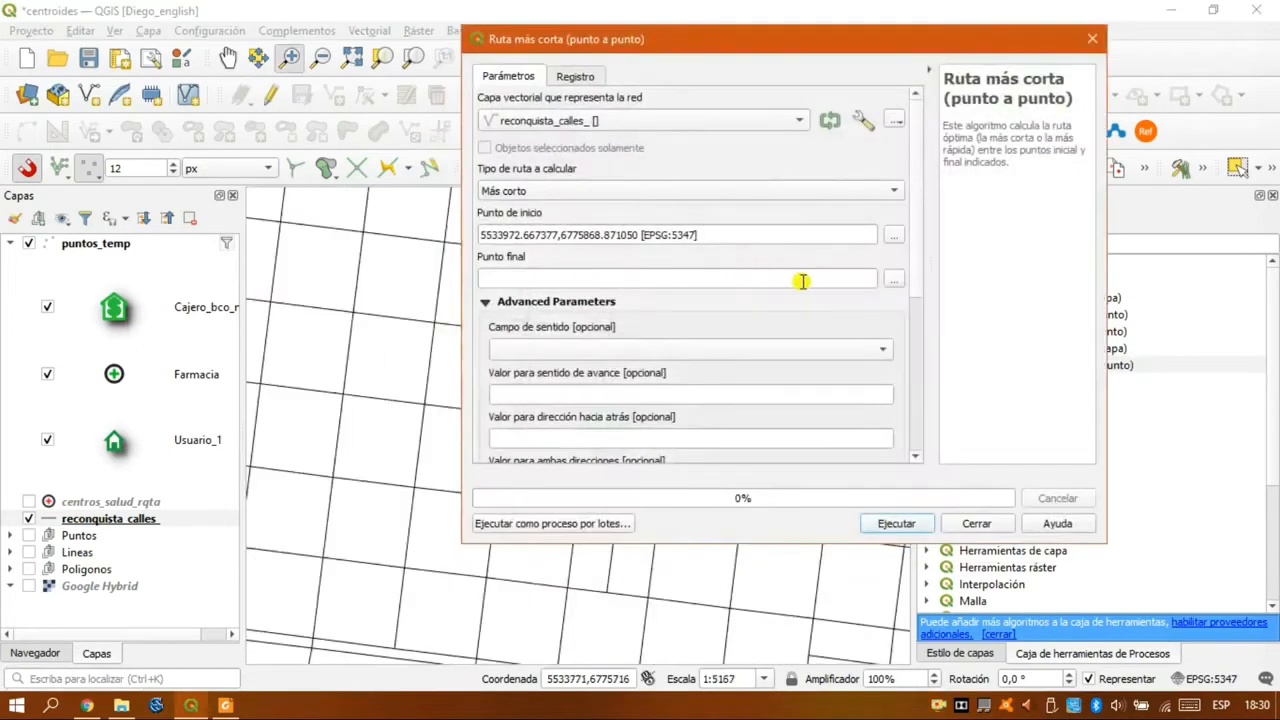
- Pick the Cajero bank marker on the map as the route's end point
{"action": "left_click", "coordinate": [893, 280]}
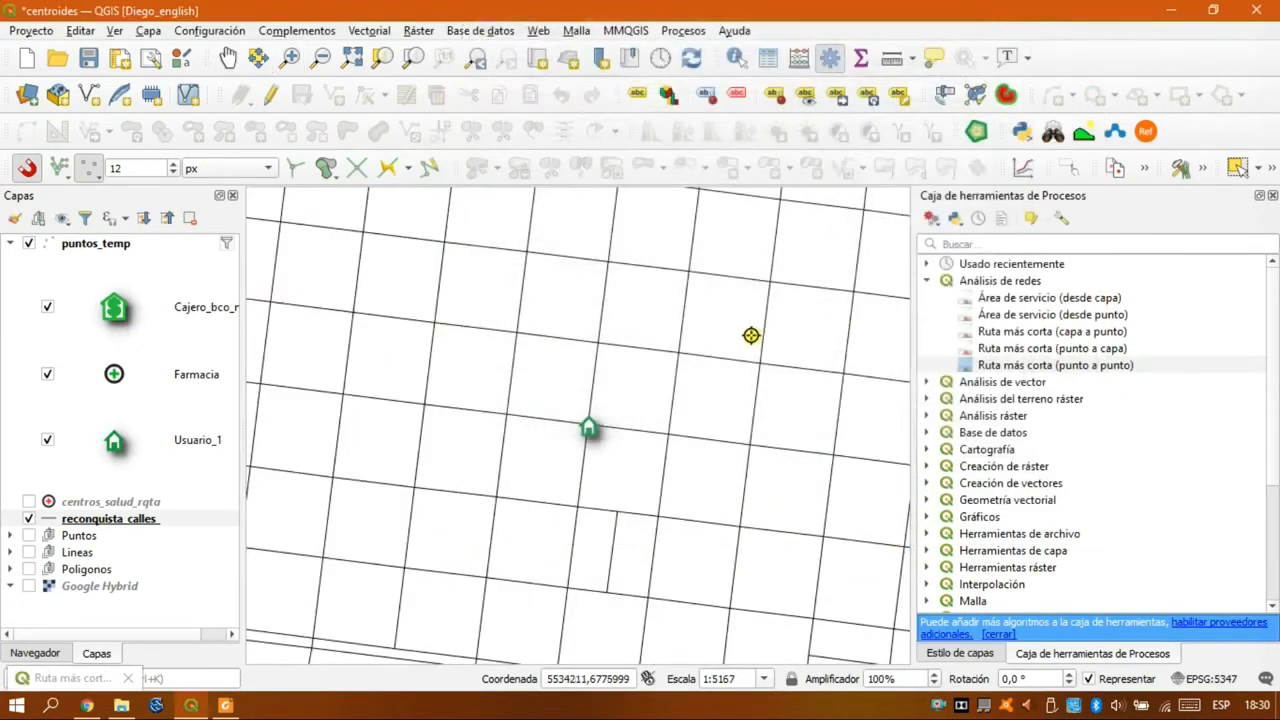
{"action": "left_click_drag", "start_coordinate": [751, 335], "coordinate": [457, 523]}
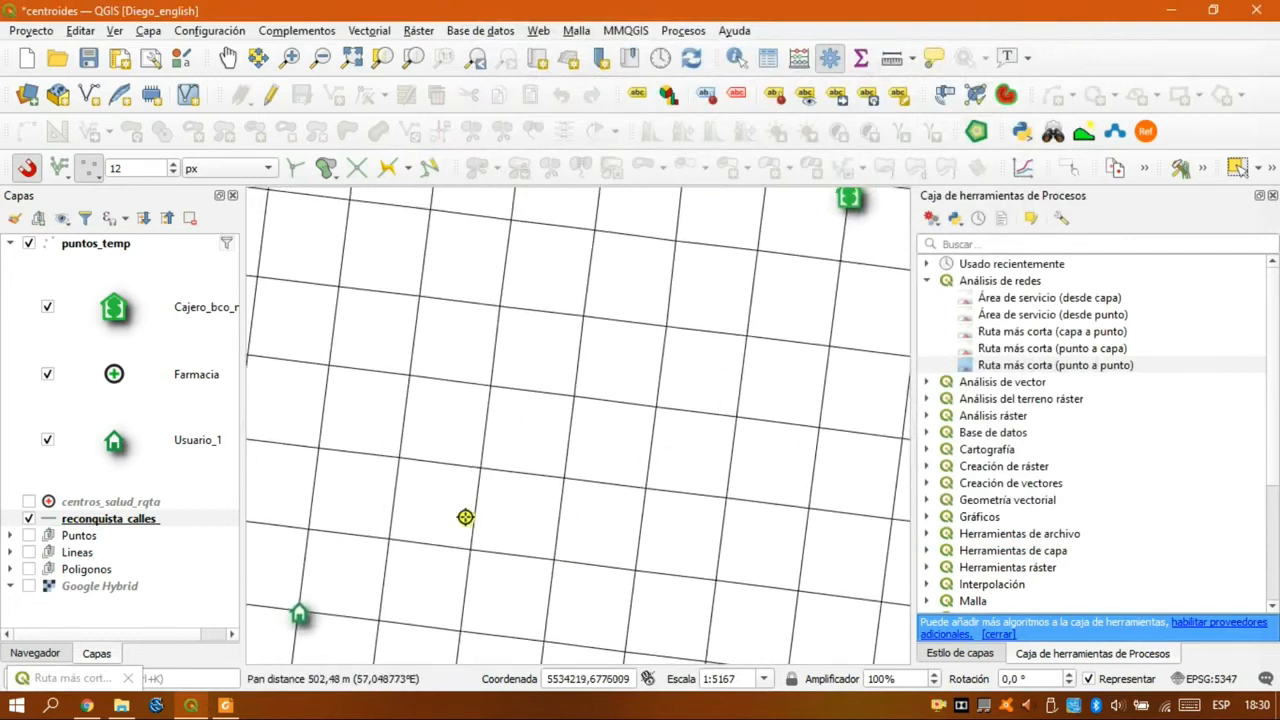
{"action": "scroll", "coordinate": [466, 517], "scroll_direction": "down", "scroll_amount": 1}
{"action": "left_click", "coordinate": [660, 355]}
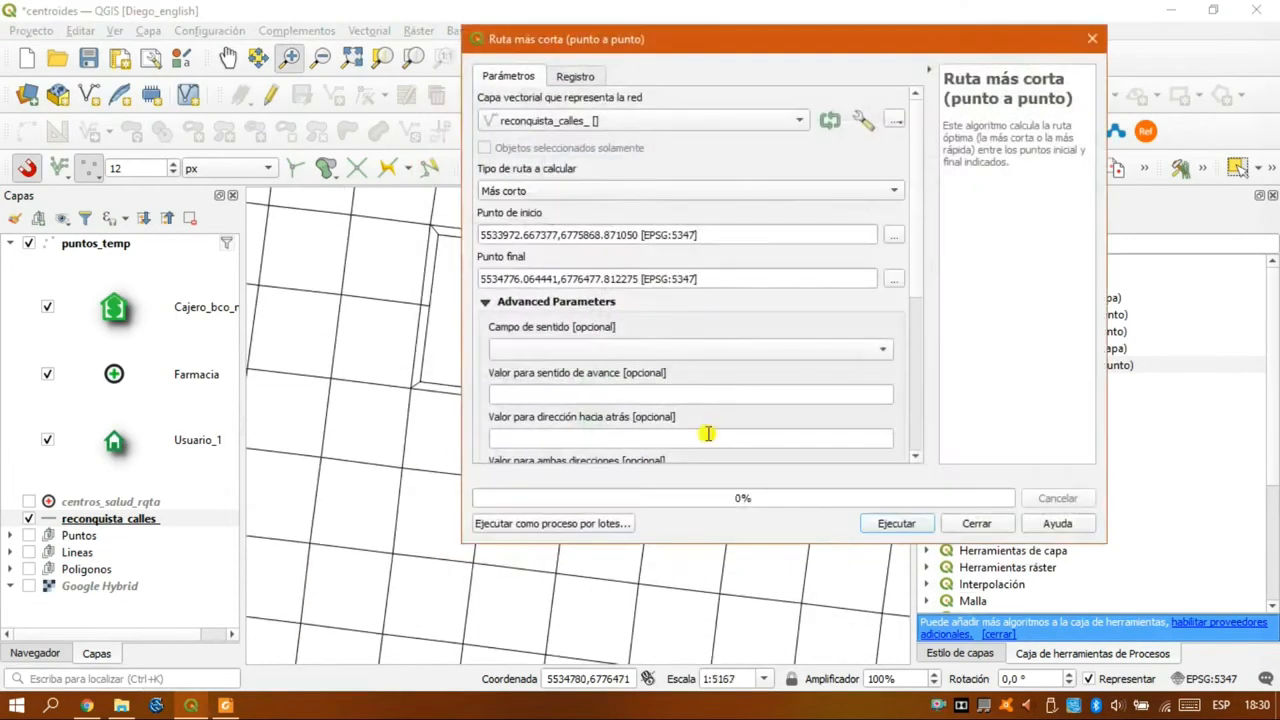
- Leave the direction field empty, set the topology tolerance to 5 metres, run the shortest route calculation and close the dialog
{"action": "left_click", "coordinate": [584, 350]}
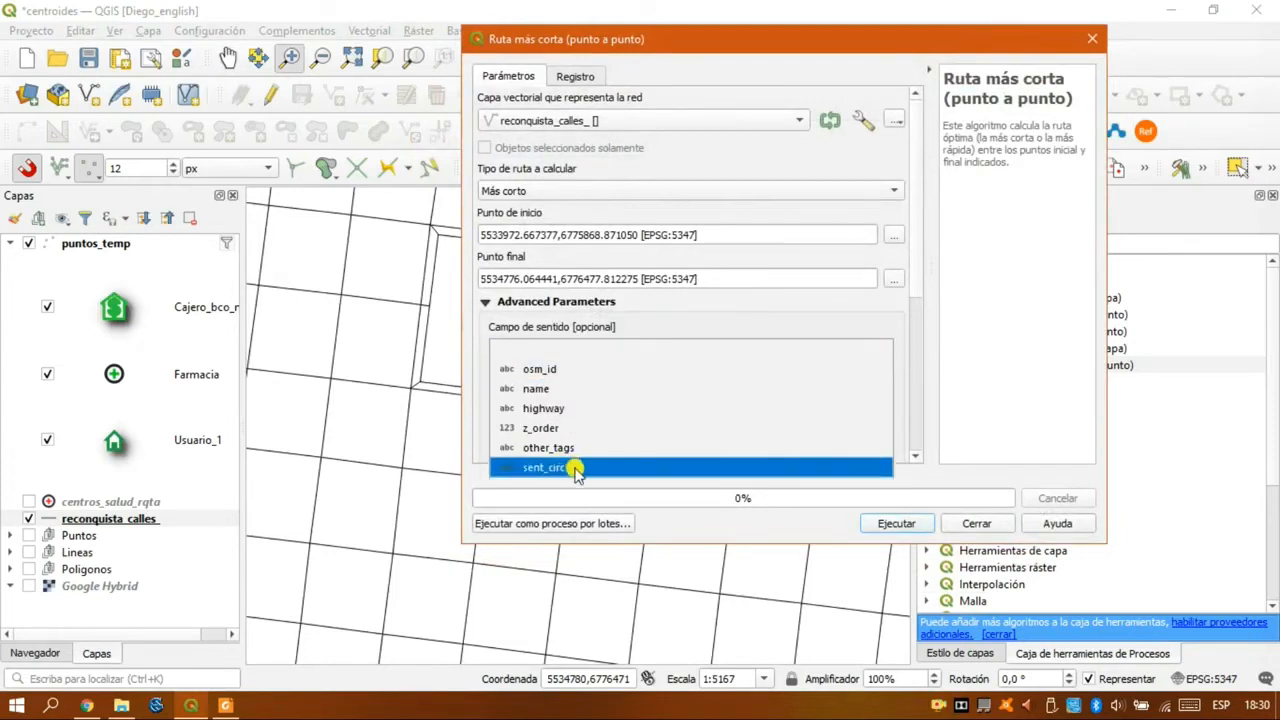
{"action": "left_click", "coordinate": [617, 345]}
{"action": "scroll", "coordinate": [920, 280], "scroll_direction": "down", "scroll_amount": 5}
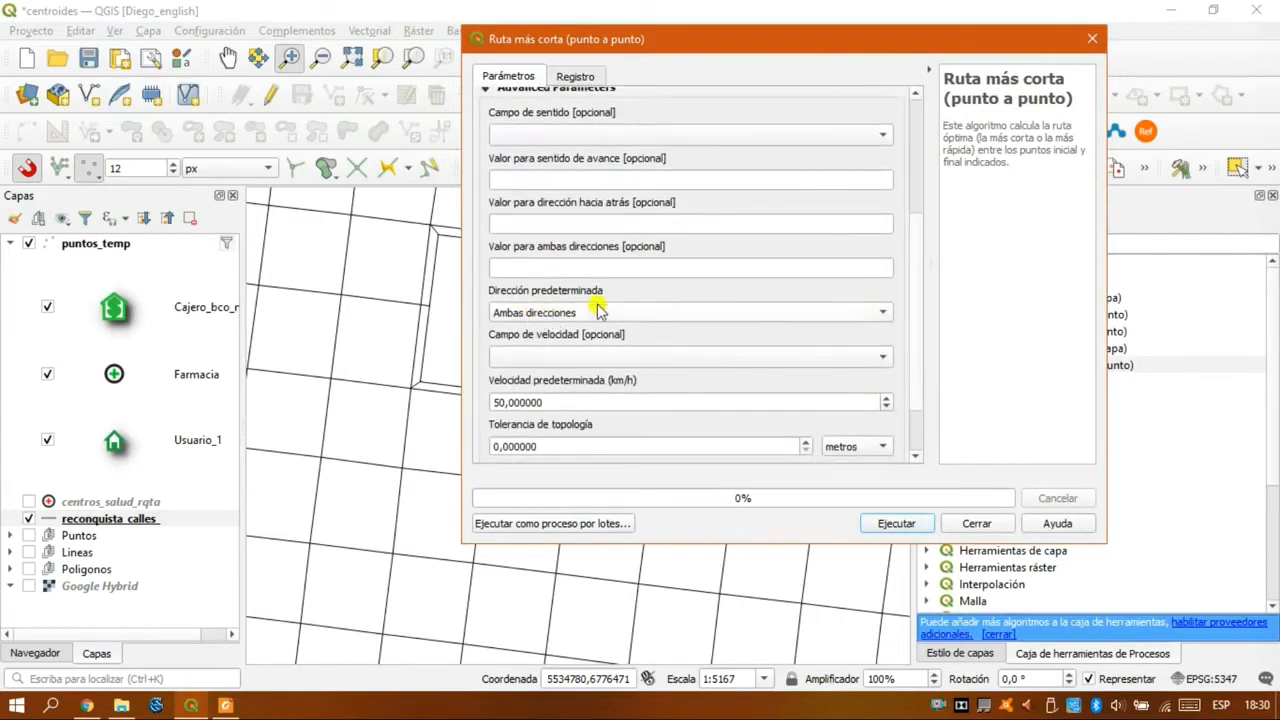
{"action": "scroll", "coordinate": [916, 390], "scroll_direction": "down", "scroll_amount": 2}
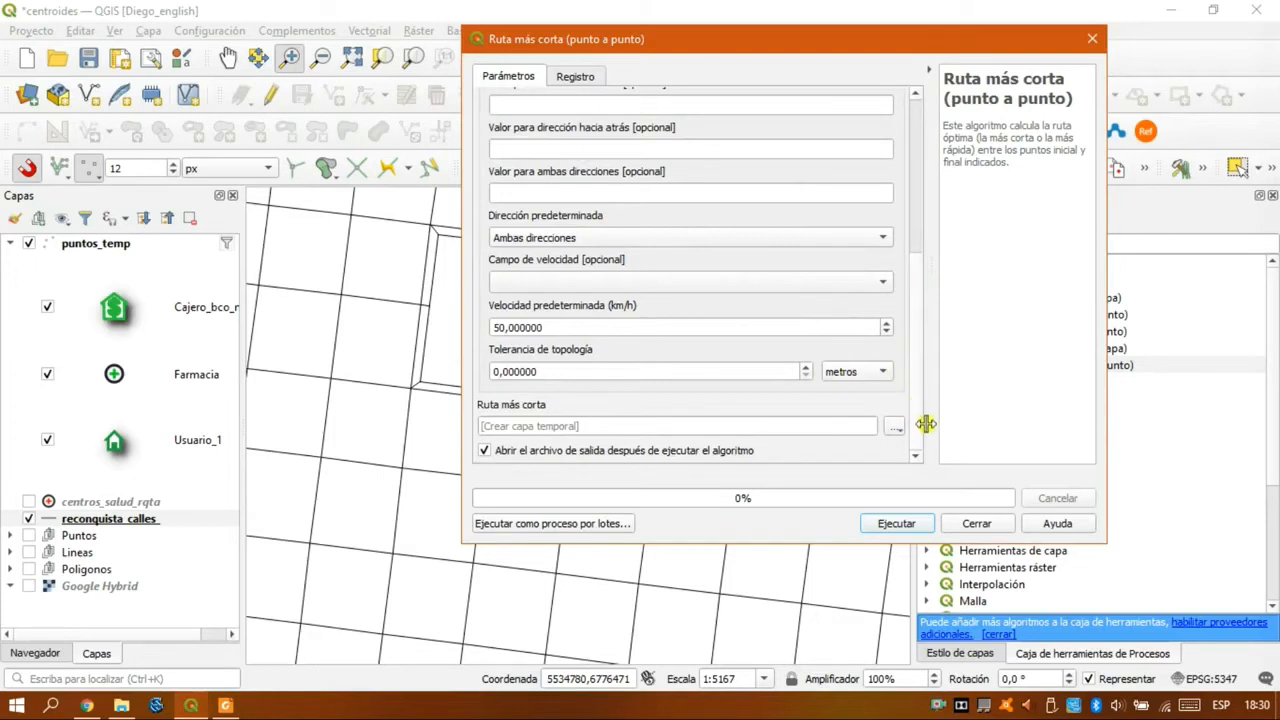
{"action": "left_click", "coordinate": [498, 371]}
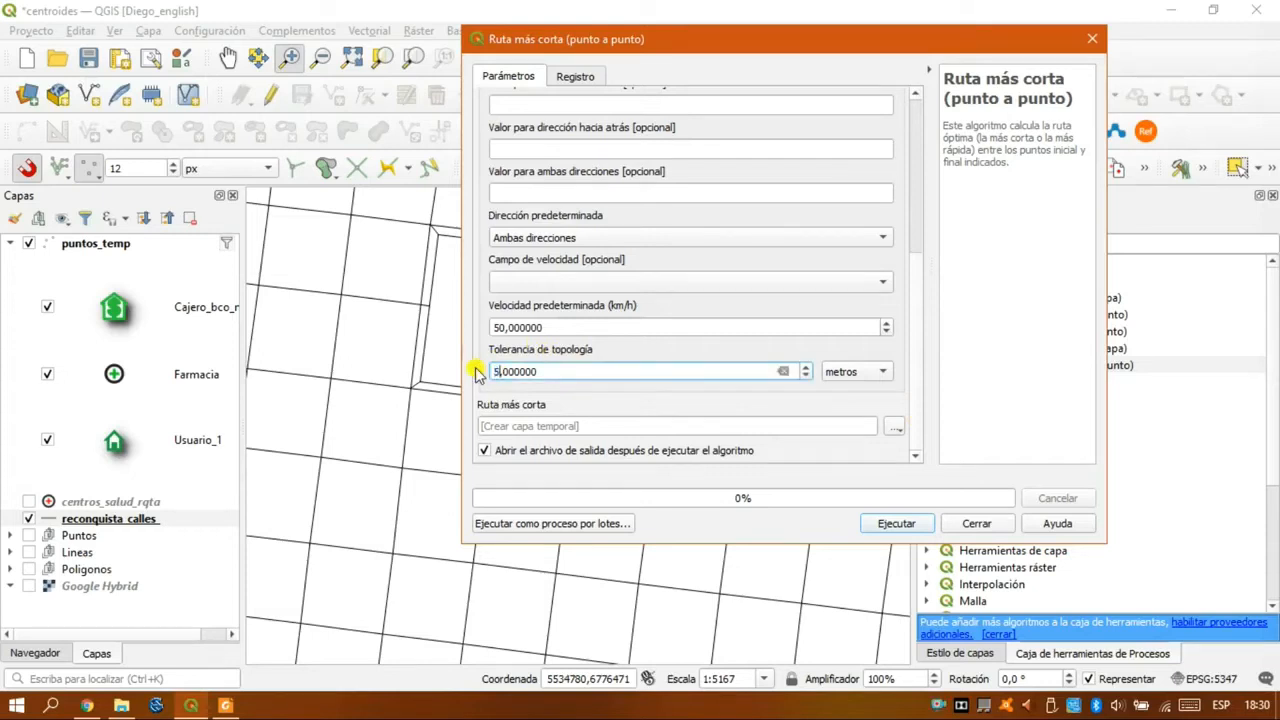
{"action": "type", "text": "5"}
{"action": "left_click", "coordinate": [895, 523]}
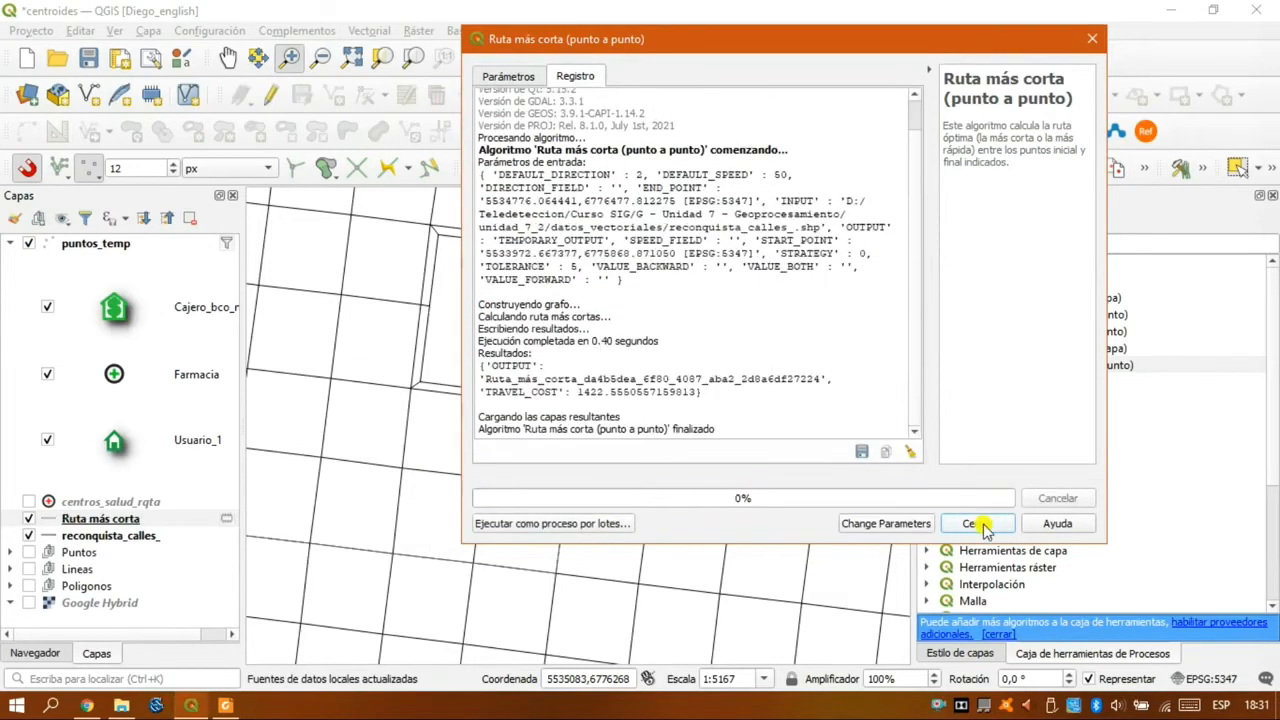
{"action": "left_click", "coordinate": [975, 523]}
- Style the Ruta más corta layer with the dash red line symbol and set its width to 1.26 millimetres
{"action": "left_click", "coordinate": [86, 518]}
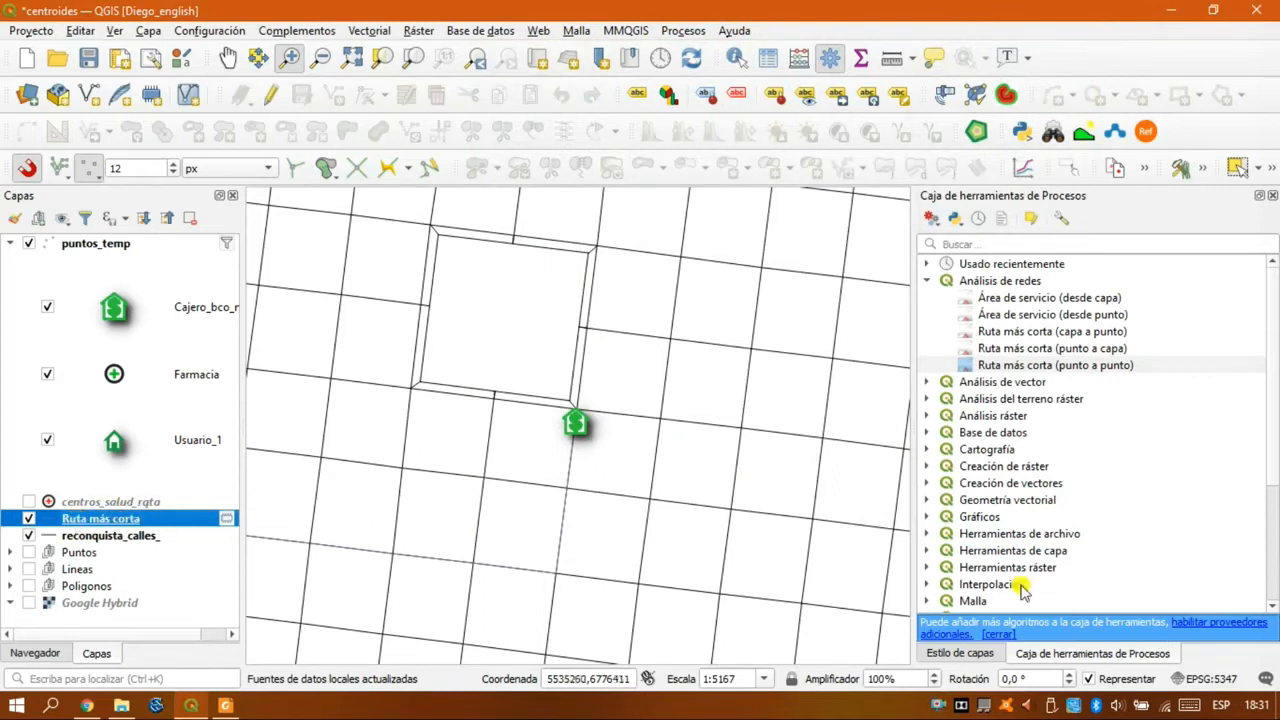
{"action": "left_click", "coordinate": [413, 57]}
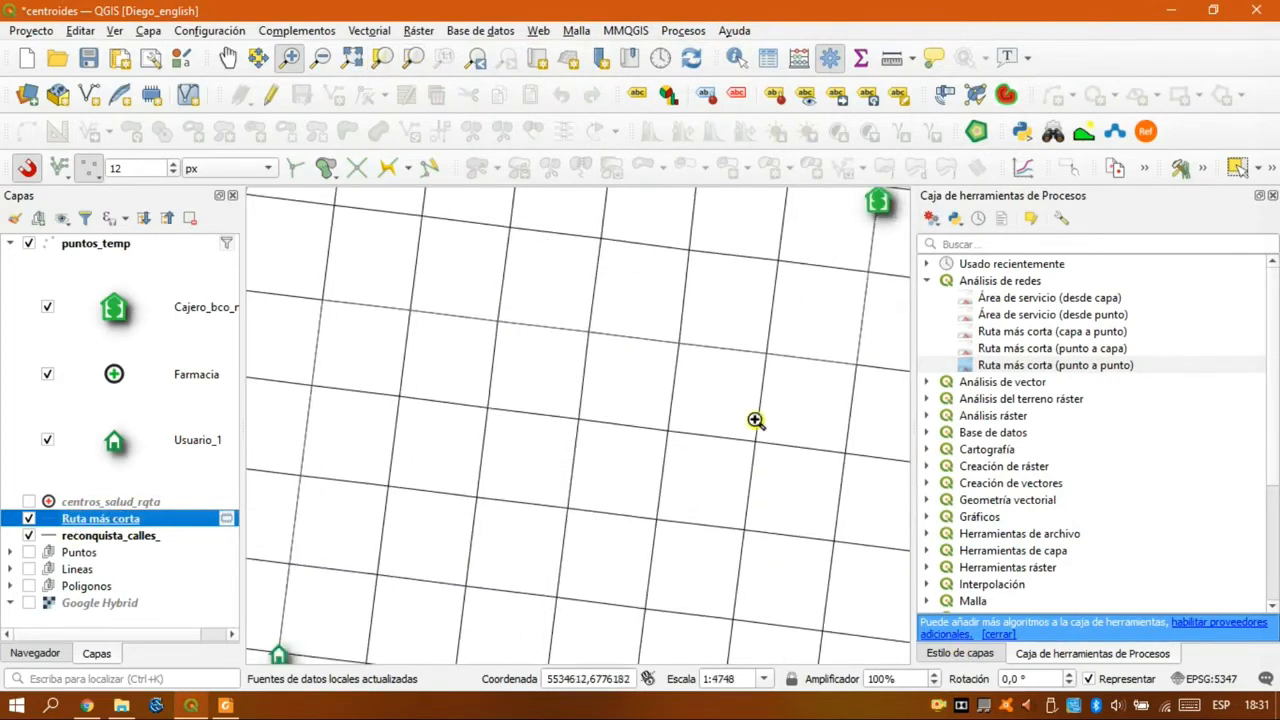
{"action": "left_click", "coordinate": [960, 653]}
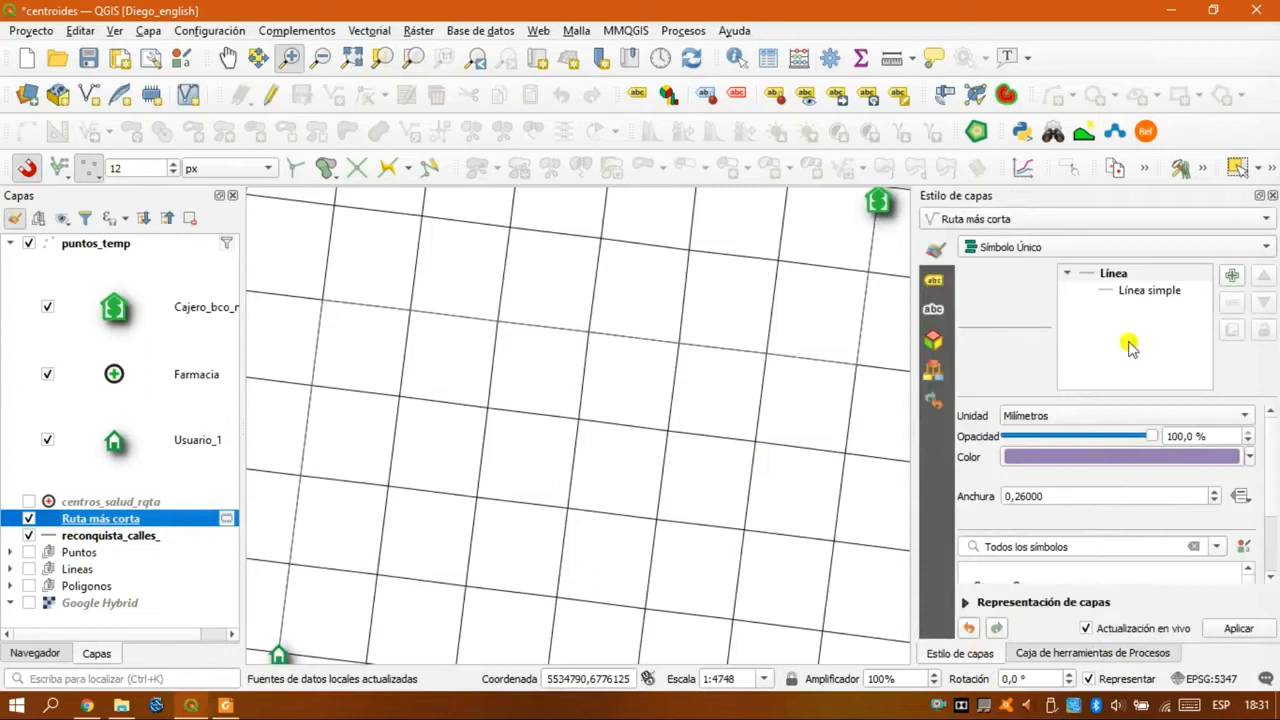
{"action": "left_click", "coordinate": [1213, 491]}
{"action": "left_click_drag", "start_coordinate": [1270, 524], "coordinate": [1272, 560]}
{"action": "scroll", "coordinate": [1246, 528], "scroll_direction": "down", "scroll_amount": 5}
{"action": "left_click", "coordinate": [1010, 505]}
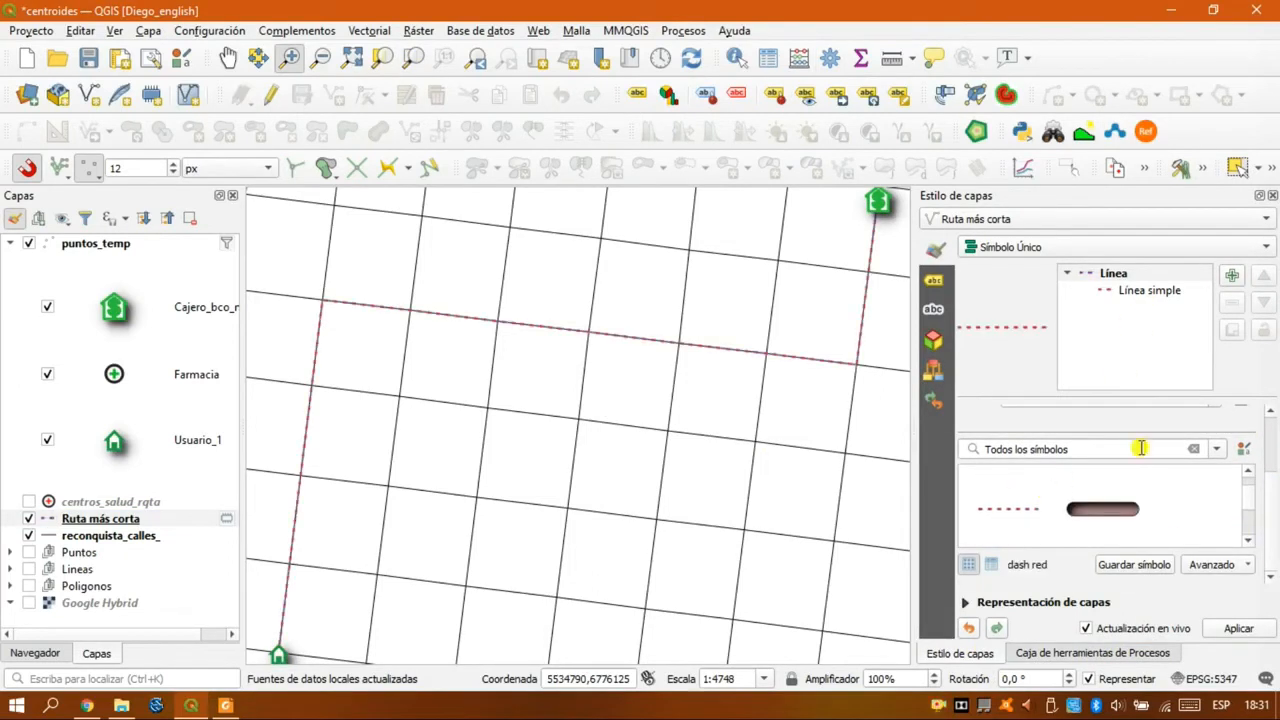
{"action": "scroll", "coordinate": [1266, 514], "scroll_direction": "up", "scroll_amount": 3}
{"action": "left_click", "coordinate": [1213, 491]}
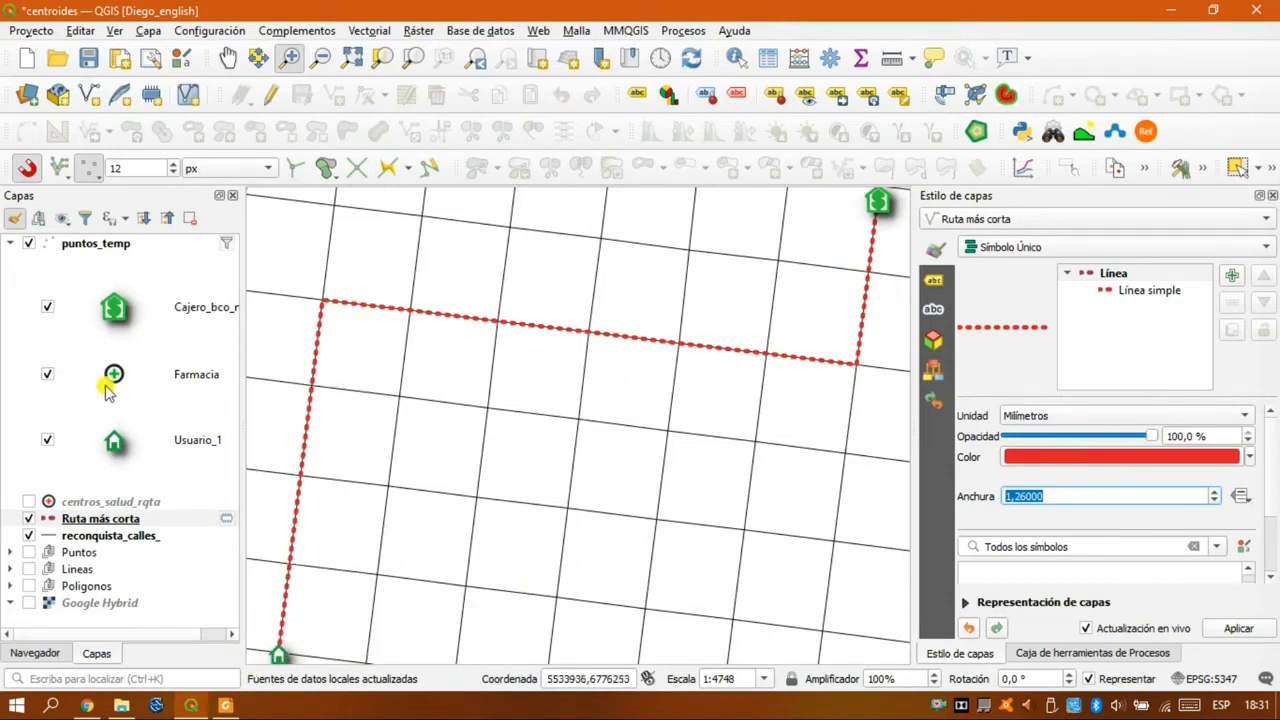
- Open the Ruta más corta attribute table, examine the start, end and cost fields, and close the table
{"action": "left_click", "coordinate": [82, 518]}
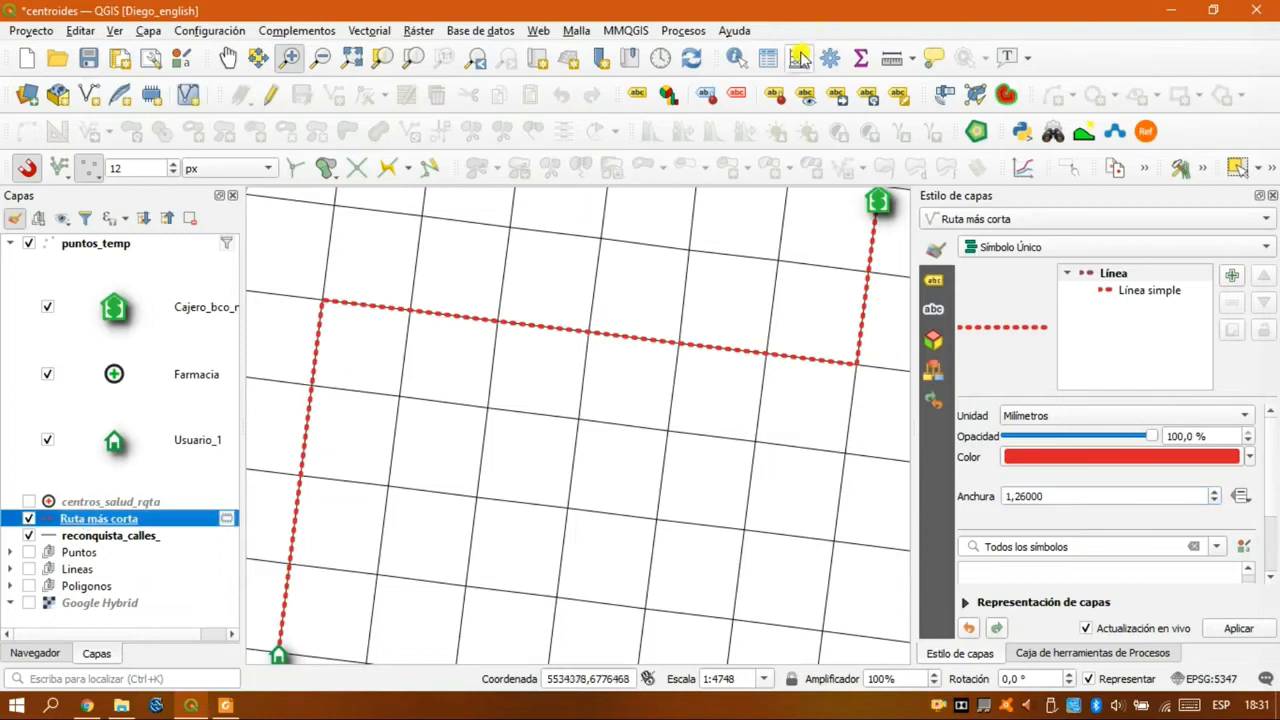
{"action": "left_click", "coordinate": [800, 58]}
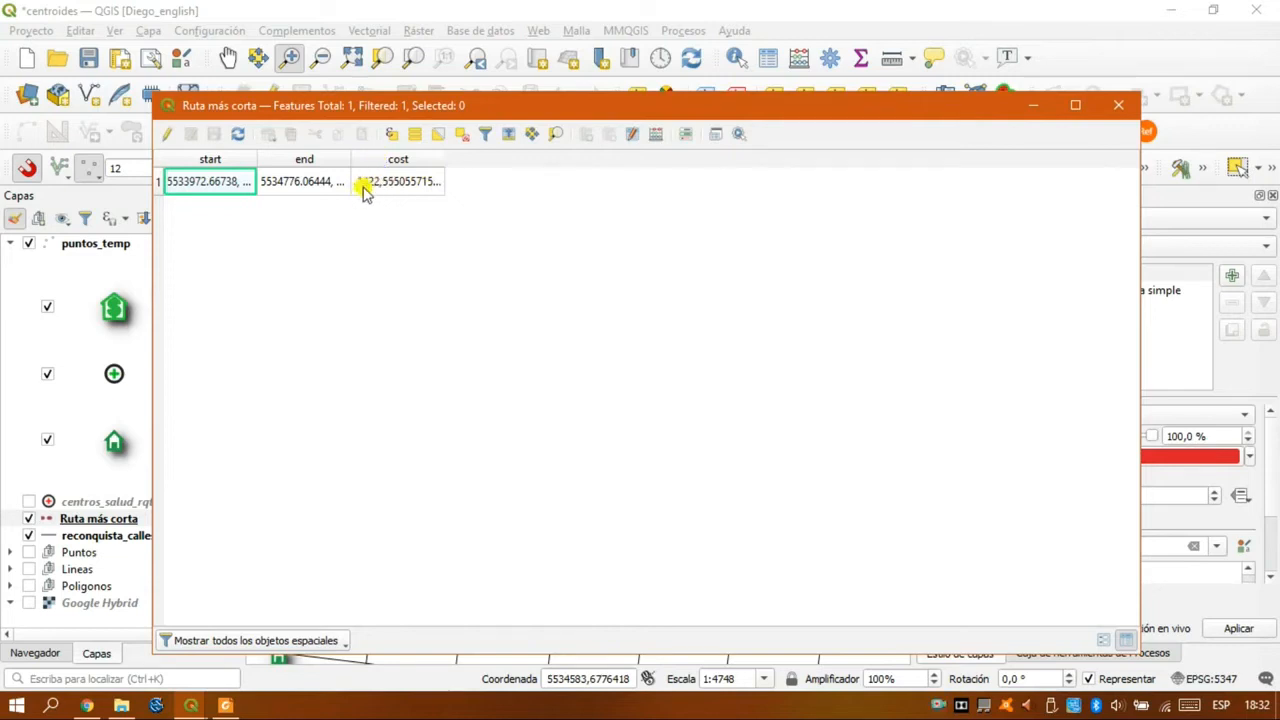
{"action": "left_click", "coordinate": [1117, 105]}
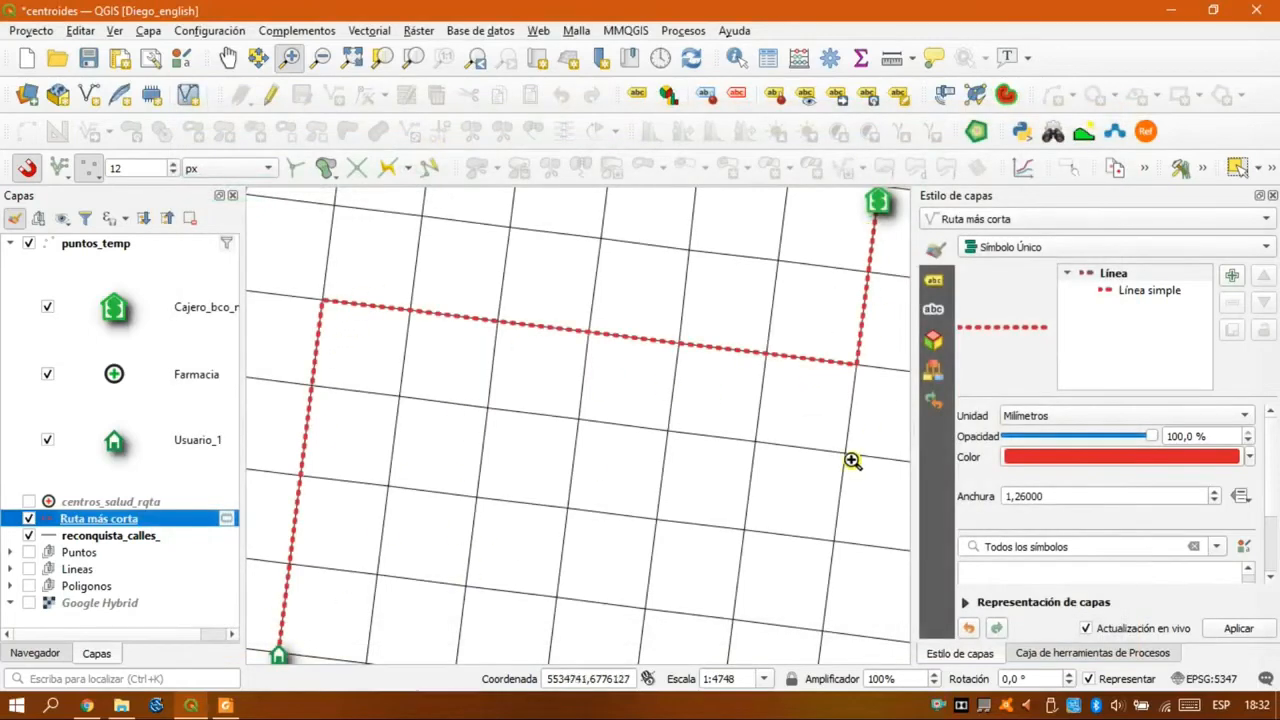
- Reopen Ruta más corta (punto a punto) for reconquista_calles_ and pick the Usuario_1 house marker as the start point
{"action": "left_click", "coordinate": [74, 537]}
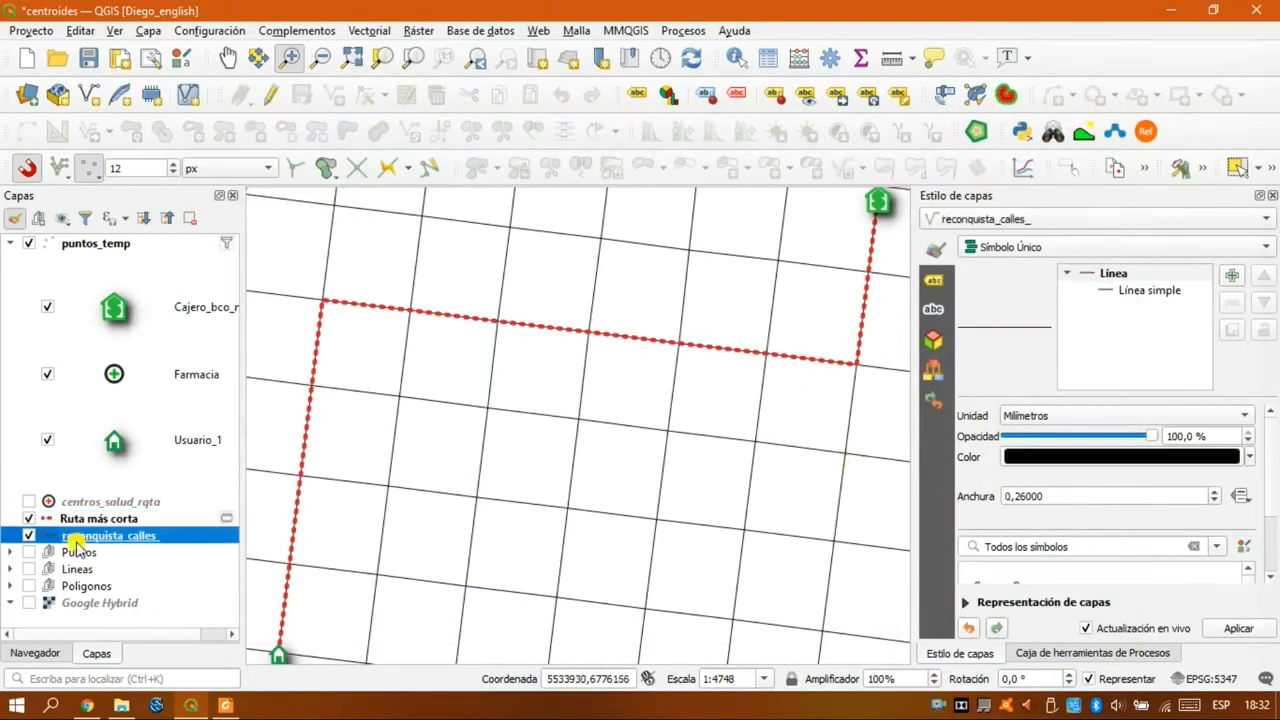
{"action": "left_click", "coordinate": [1032, 655]}
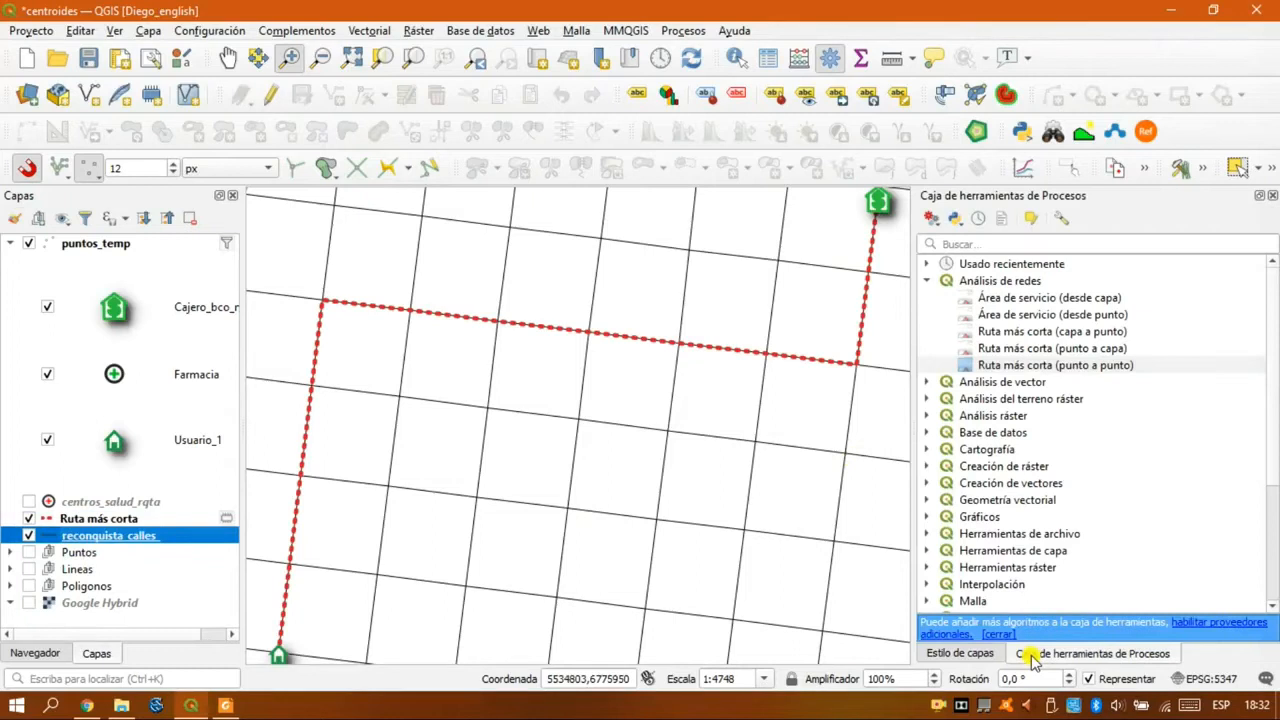
{"action": "double_click", "coordinate": [1022, 365]}
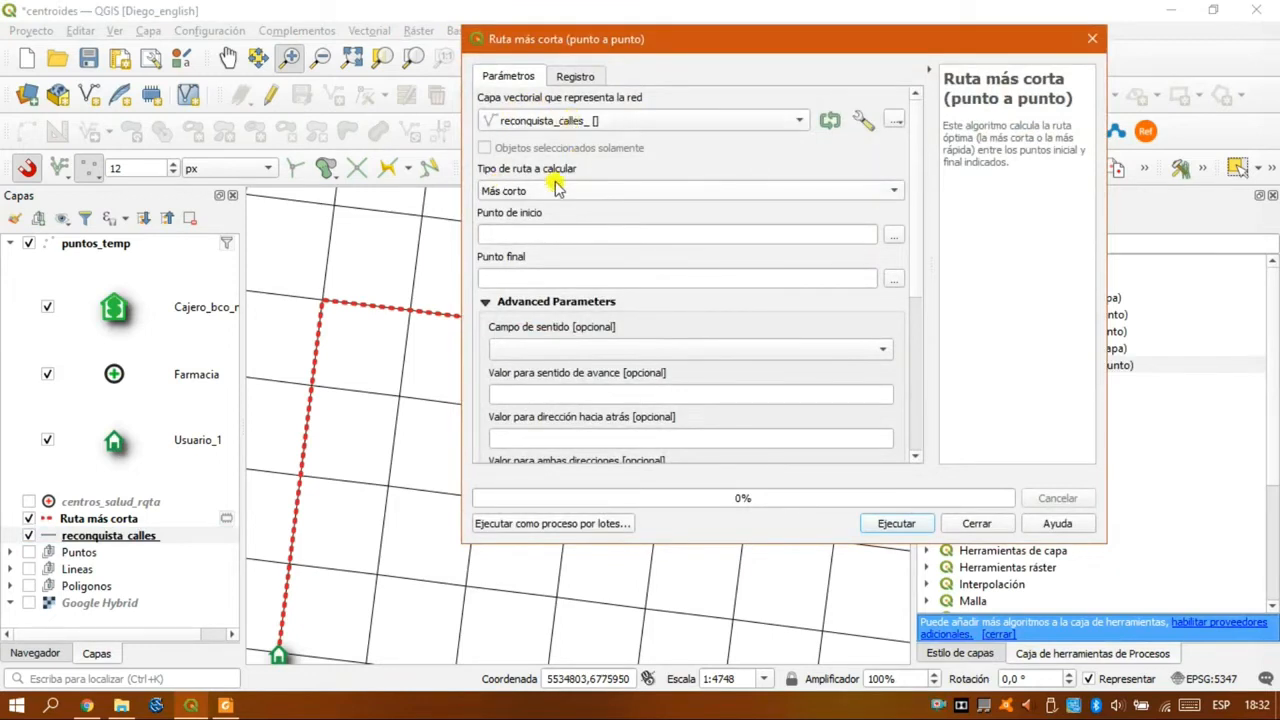
{"action": "left_click", "coordinate": [895, 237]}
{"action": "left_click", "coordinate": [278, 655]}
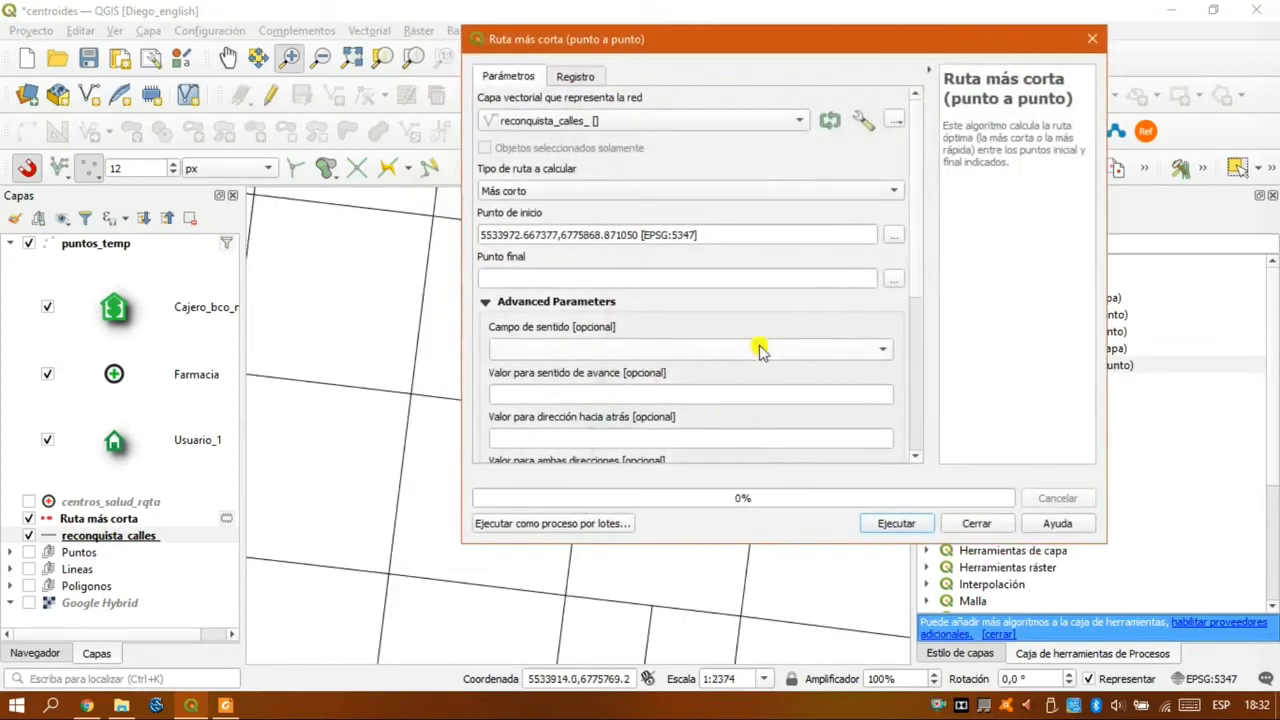
- Pick the Cajero bank marker on the map as the end point of the second route
{"action": "left_click", "coordinate": [895, 280]}
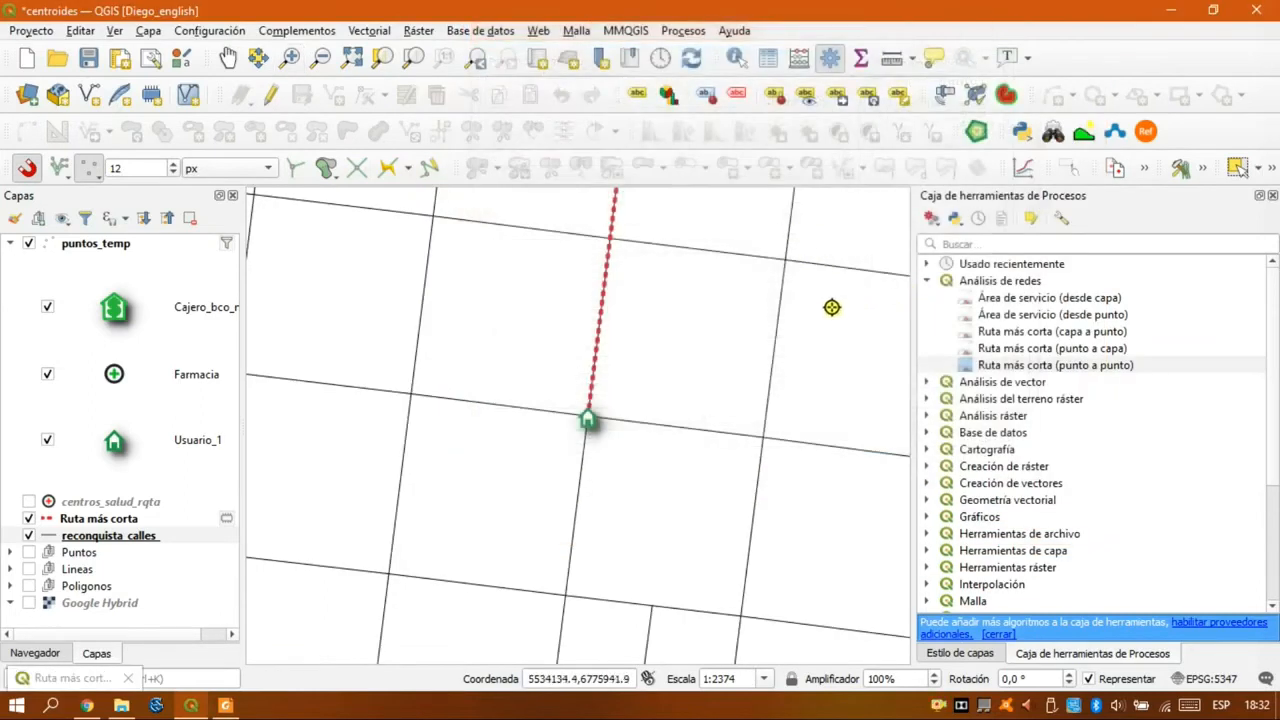
{"action": "scroll", "coordinate": [820, 300], "scroll_direction": "down", "scroll_amount": 1}
{"action": "left_click_drag", "start_coordinate": [808, 294], "coordinate": [517, 514]}
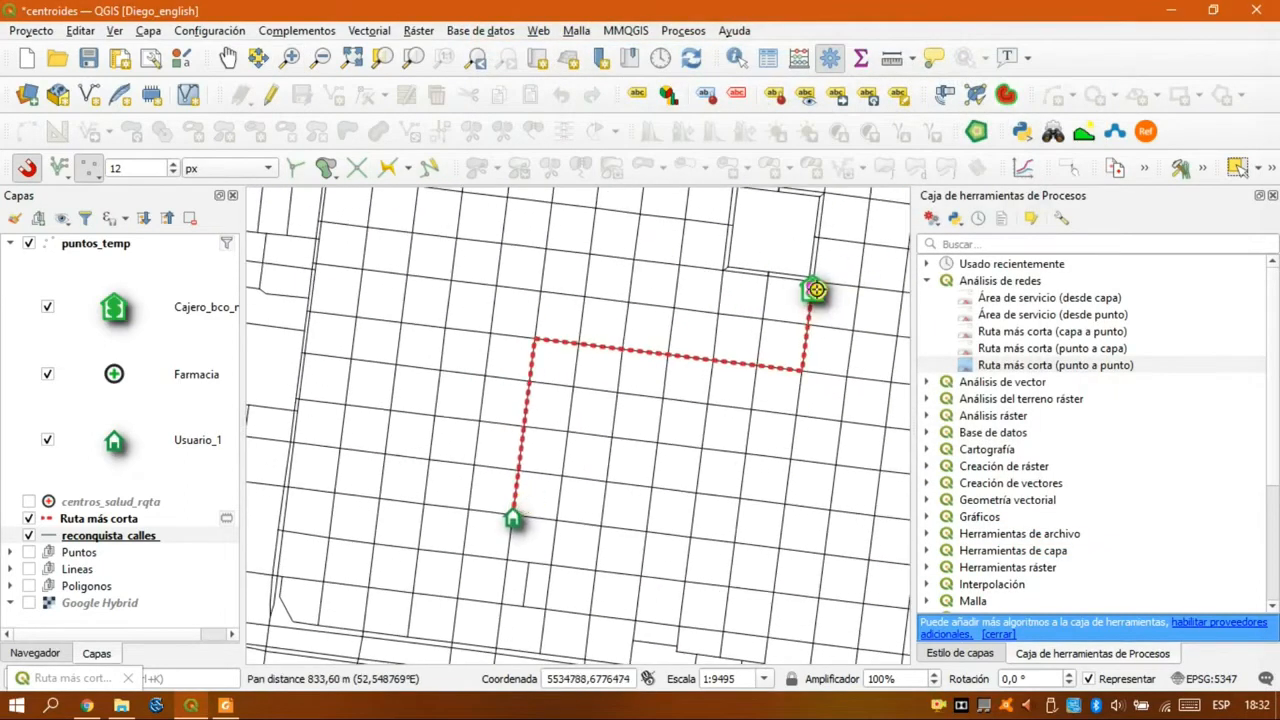
{"action": "left_click", "coordinate": [790, 298]}
- Set the direction field to sent_circ, with UV as the forward value, VC as the backward value and DV for both directions
{"action": "left_click", "coordinate": [694, 346]}
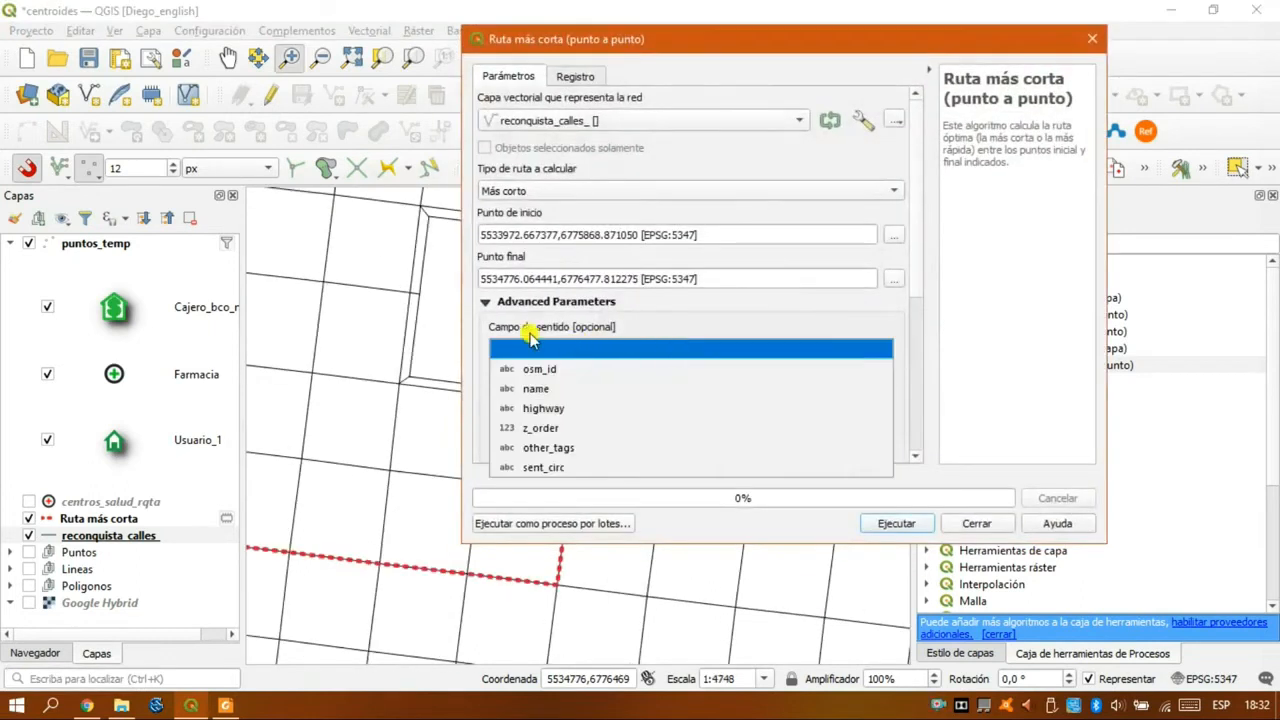
{"action": "left_click", "coordinate": [548, 468]}
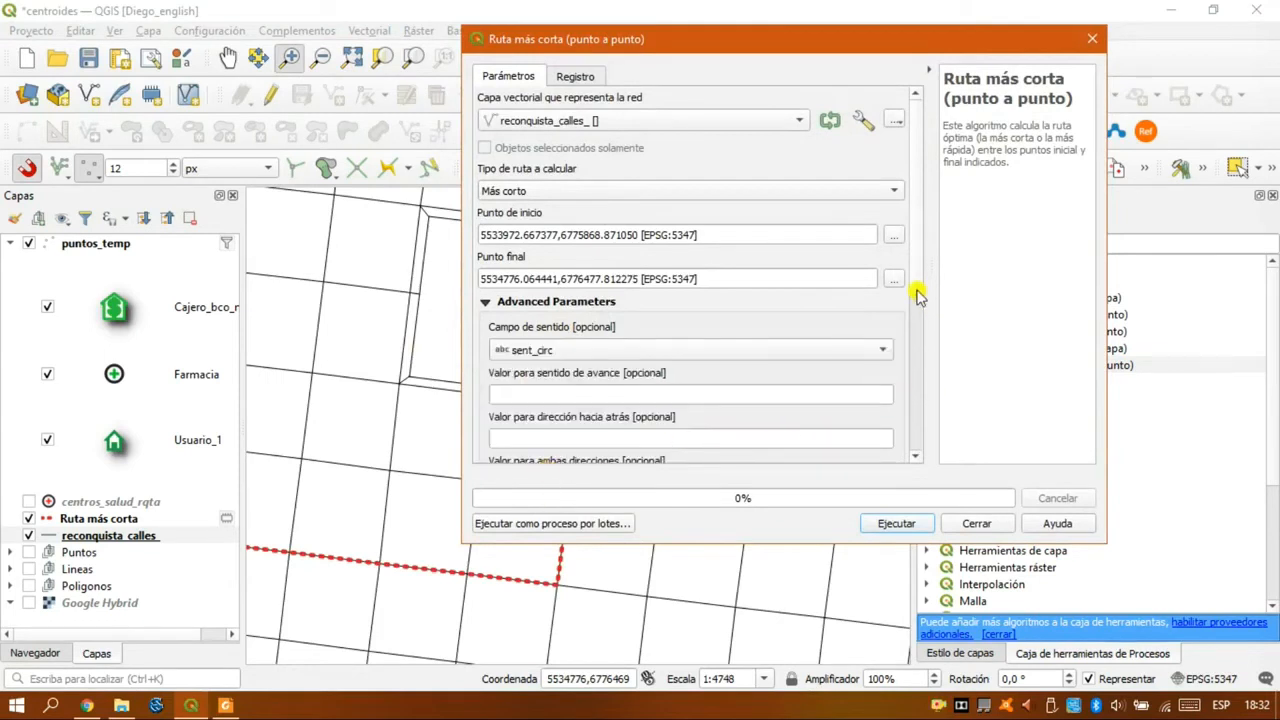
{"action": "scroll", "coordinate": [908, 334], "scroll_direction": "down", "scroll_amount": 5}
{"action": "left_click", "coordinate": [535, 277]}
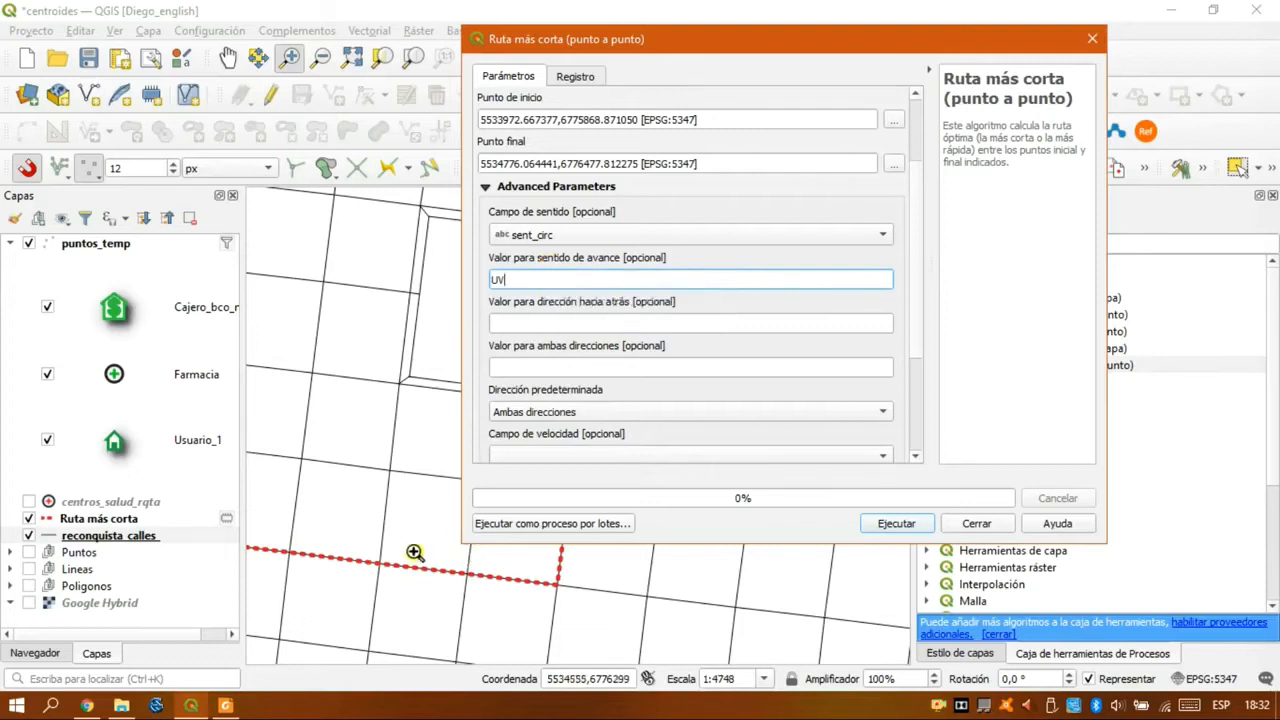
{"action": "left_click", "coordinate": [531, 321]}
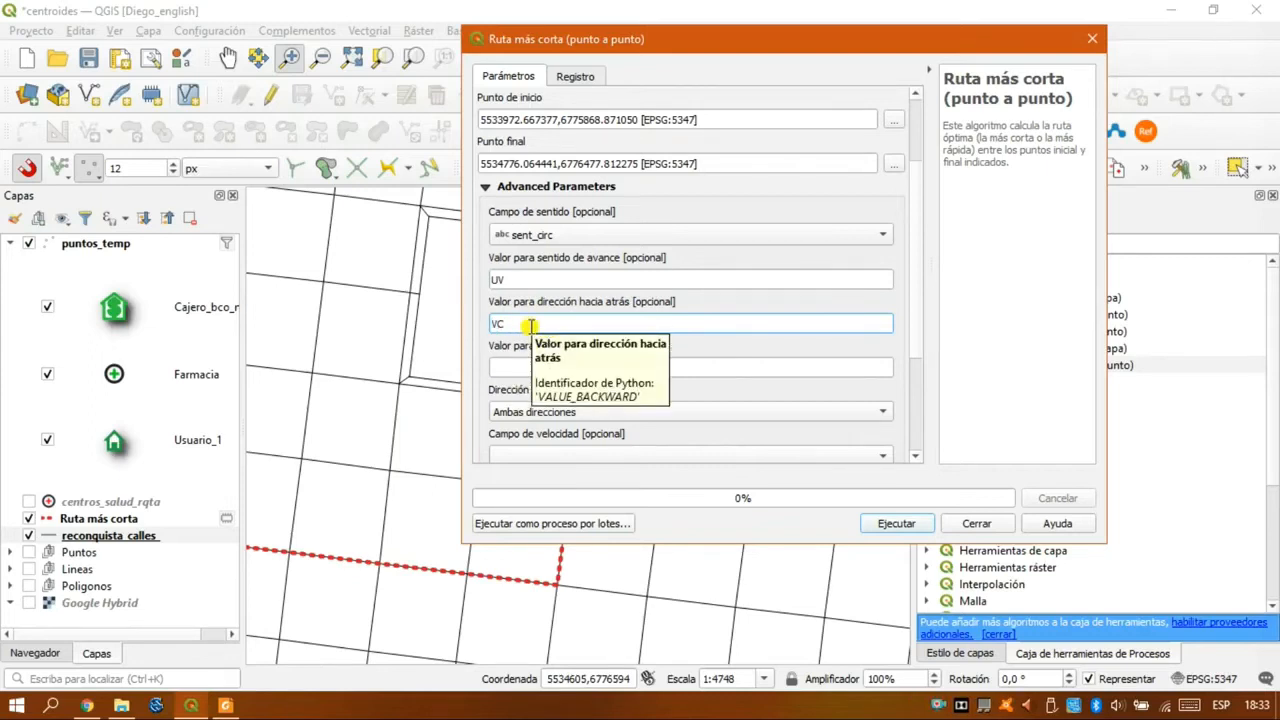
{"action": "left_click", "coordinate": [531, 368]}
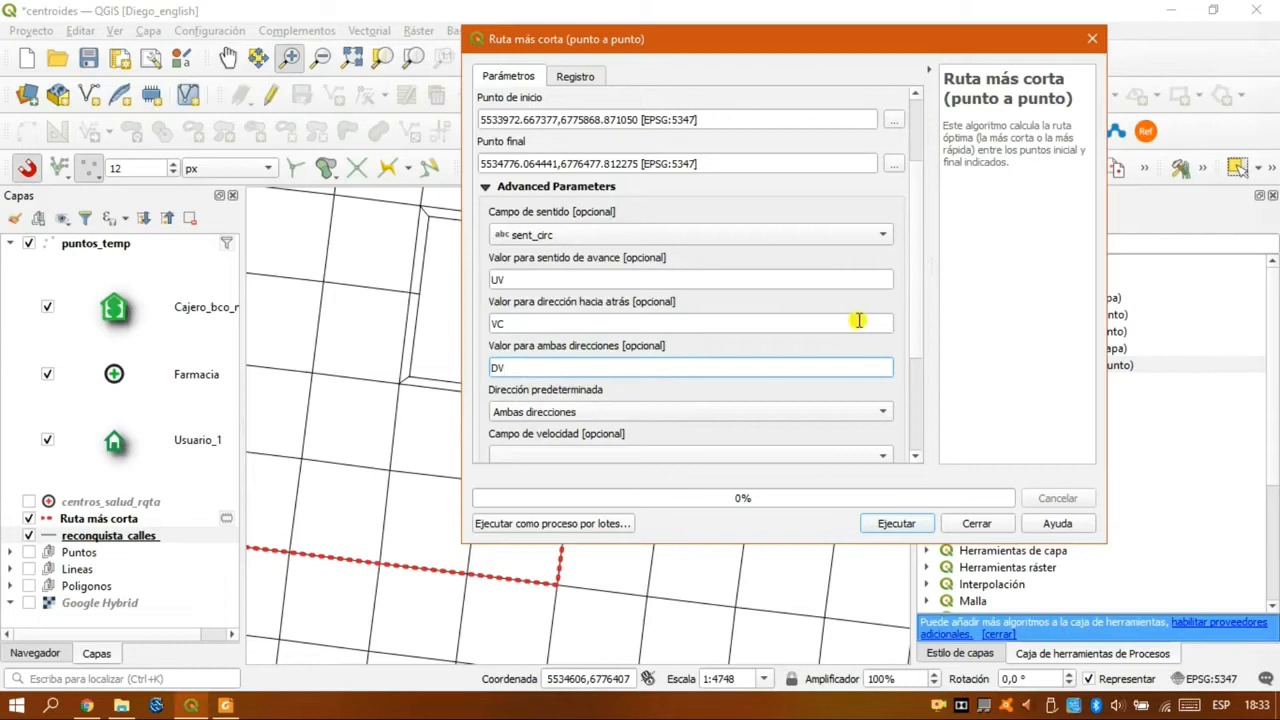
- Set the default direction to Sentido de avance and the topology tolerance to 5 metres, run the route calculation and close the dialog
{"action": "scroll", "coordinate": [918, 325], "scroll_direction": "down", "scroll_amount": 5}
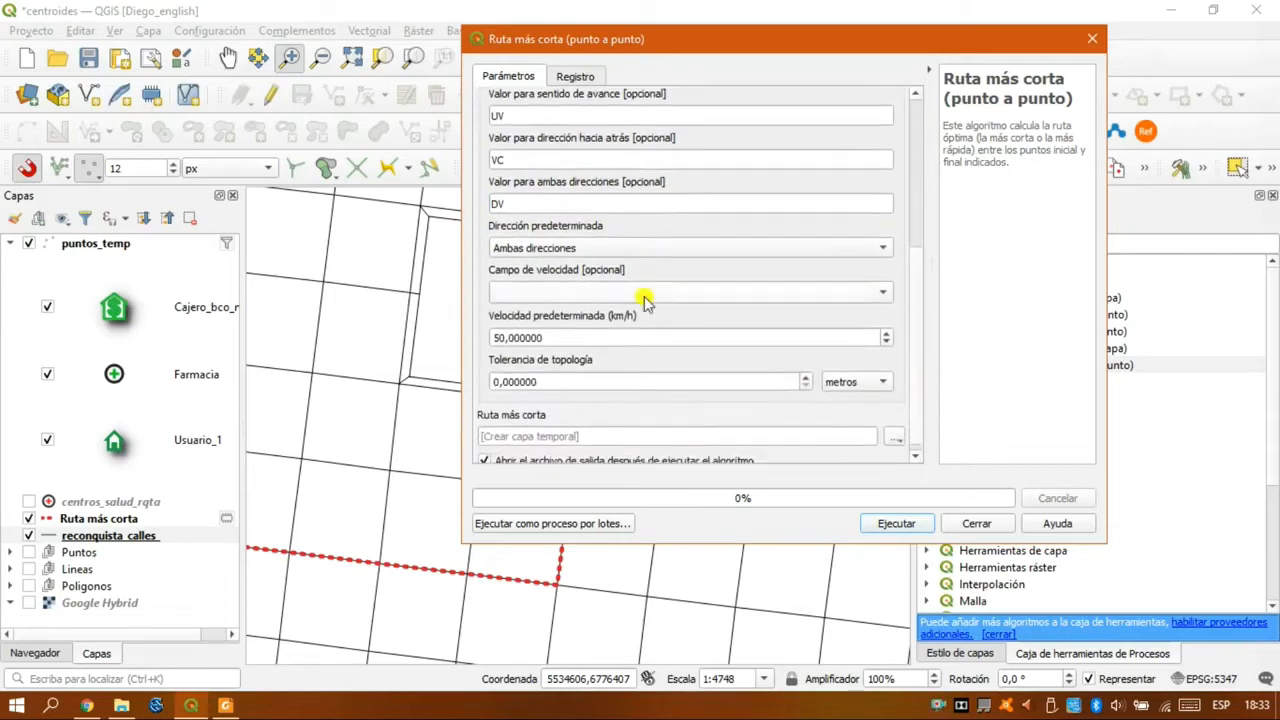
{"action": "left_click", "coordinate": [534, 249]}
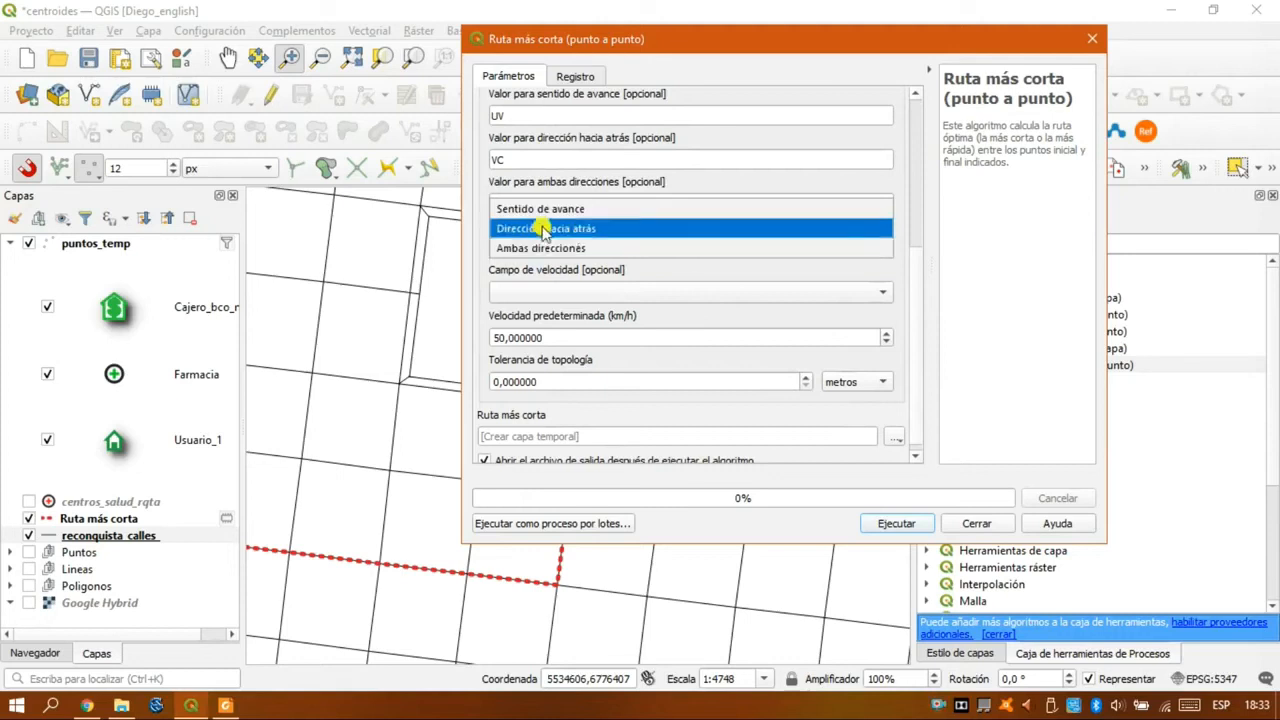
{"action": "left_click", "coordinate": [546, 209]}
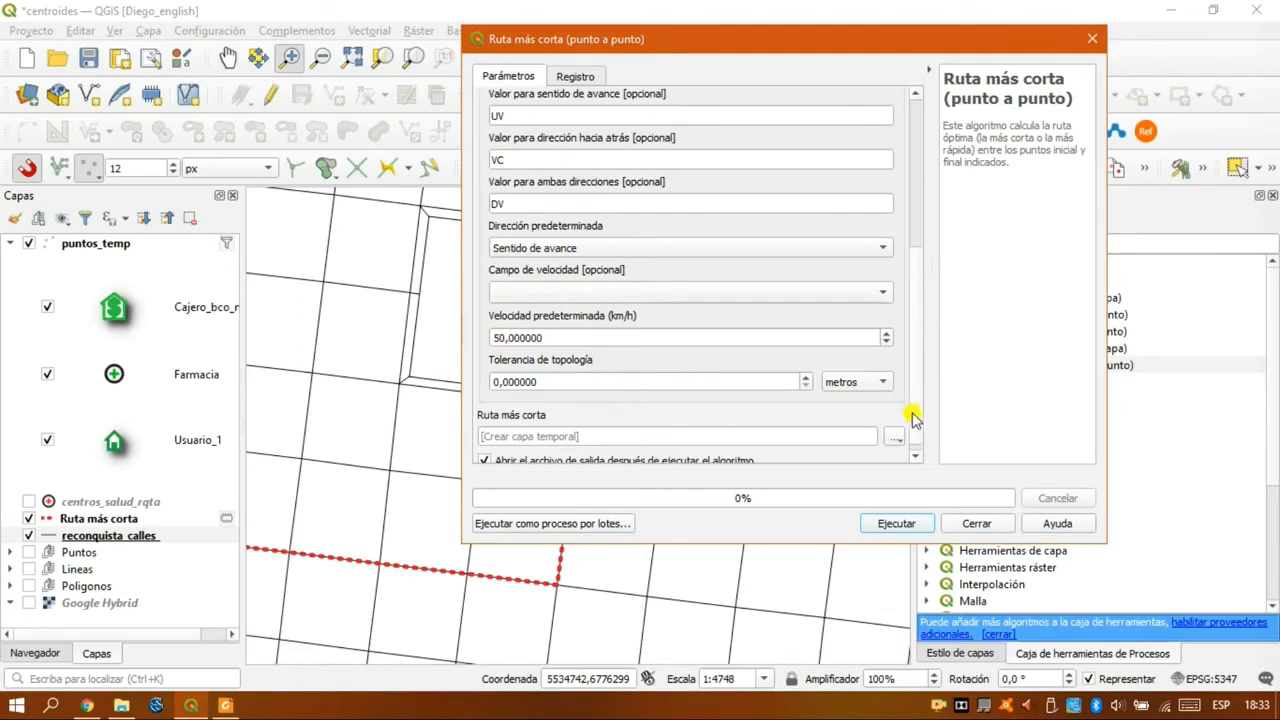
{"action": "left_click", "coordinate": [498, 381]}
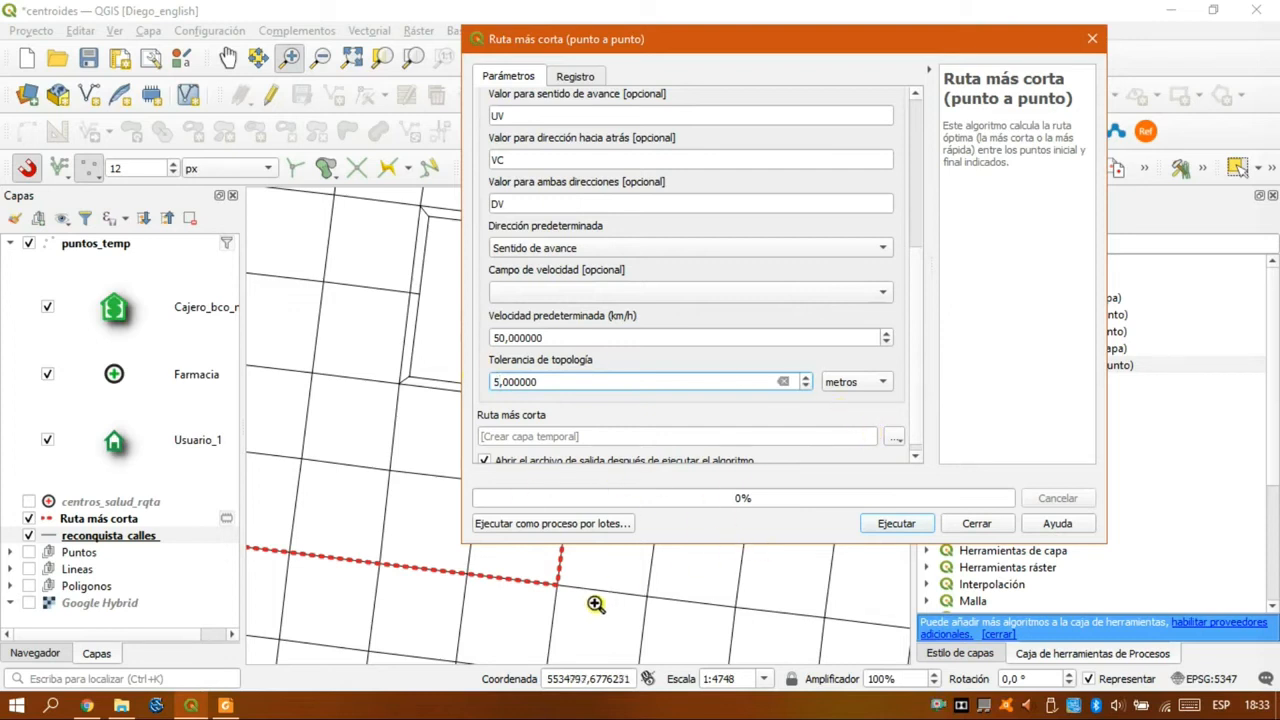
{"action": "left_click", "coordinate": [897, 524]}
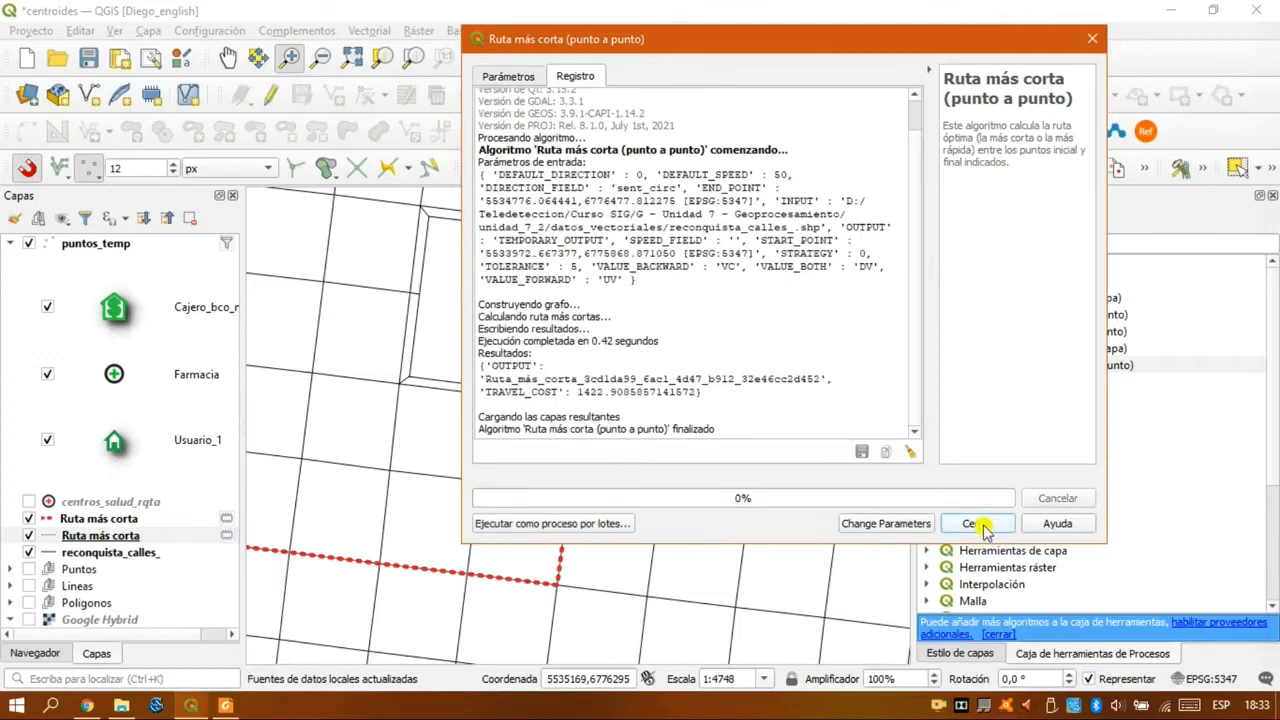
{"action": "left_click", "coordinate": [976, 524]}
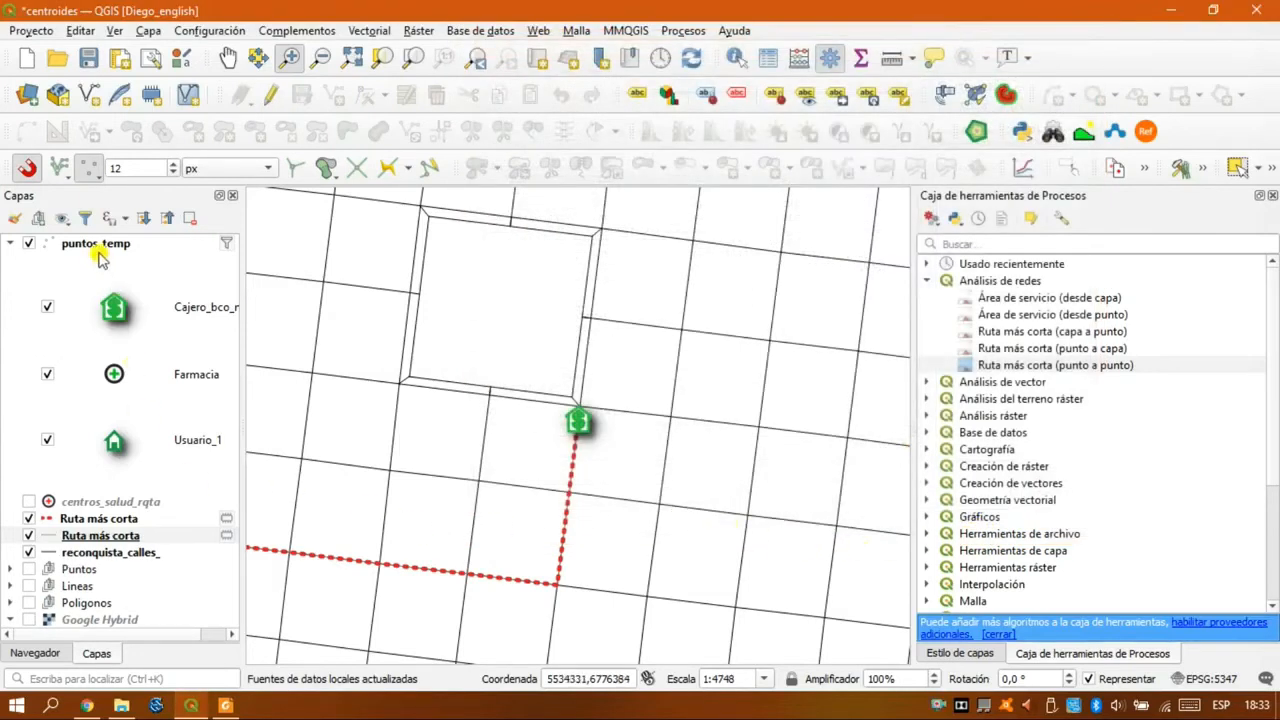
- Zoom to the newly calculated Ruta más corta layer and apply a dashed line preset to its symbol
{"action": "left_click", "coordinate": [80, 537]}
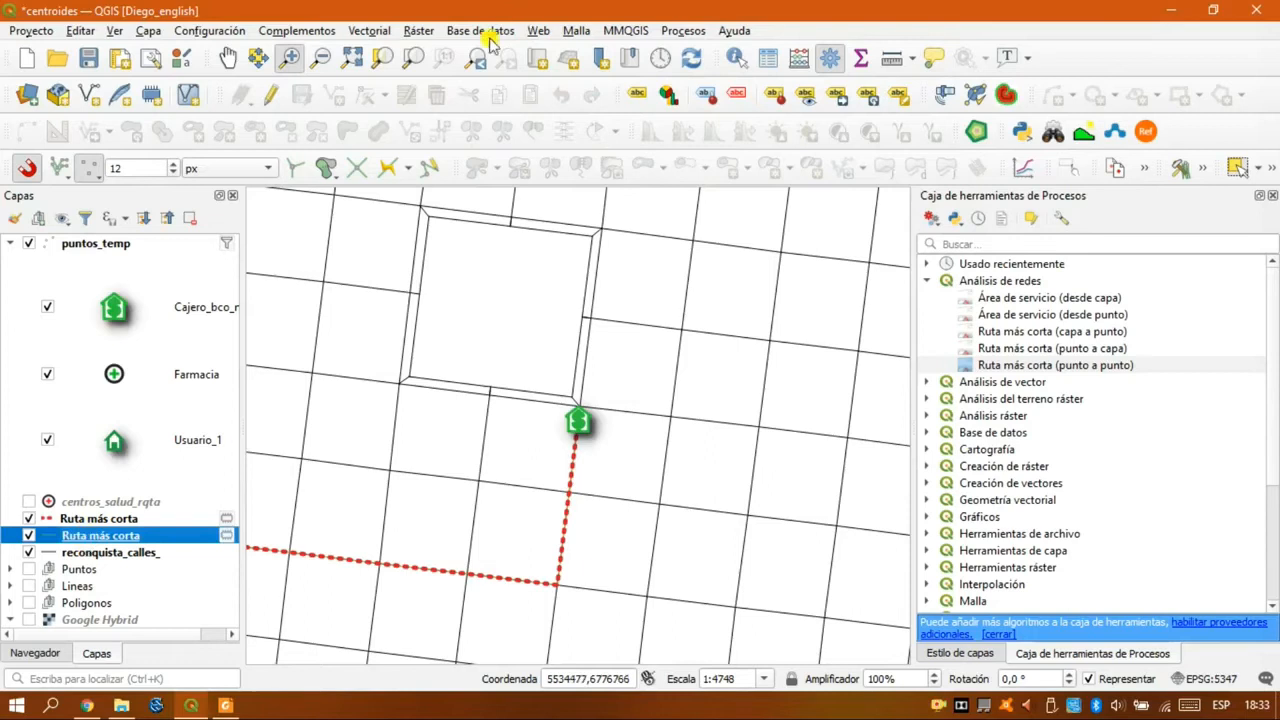
{"action": "left_click", "coordinate": [410, 59]}
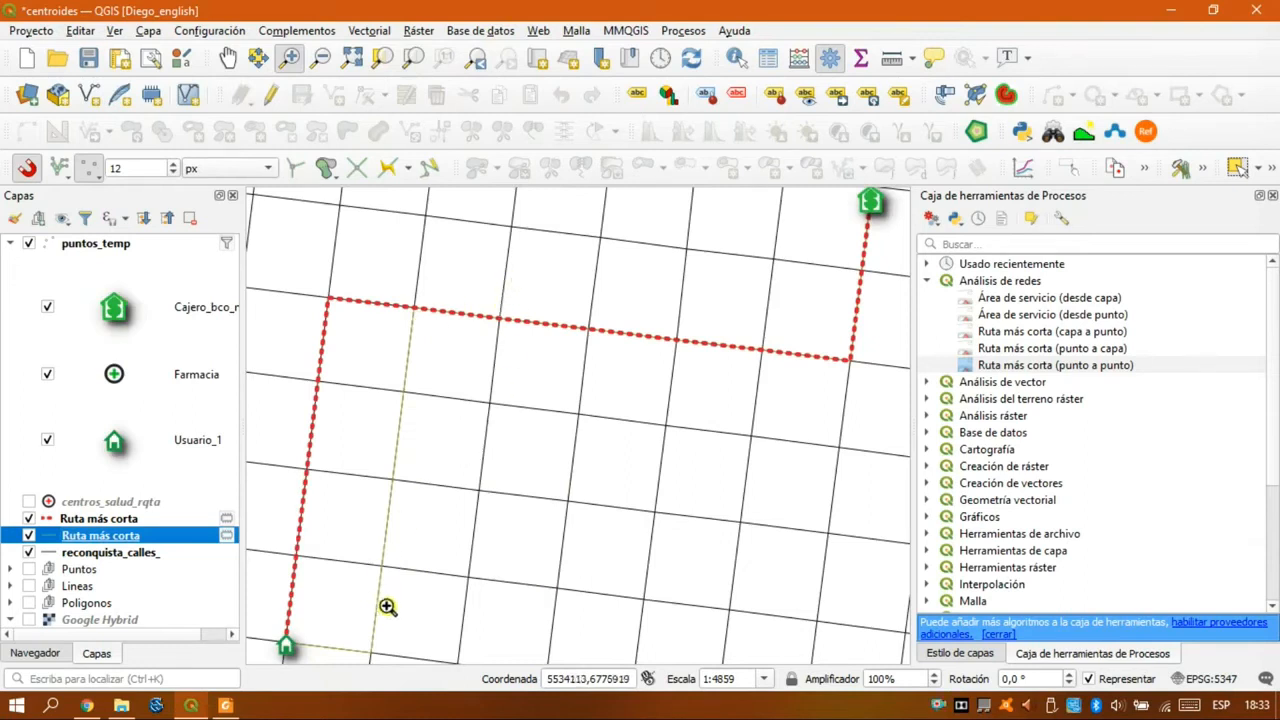
{"action": "left_click", "coordinate": [985, 656]}
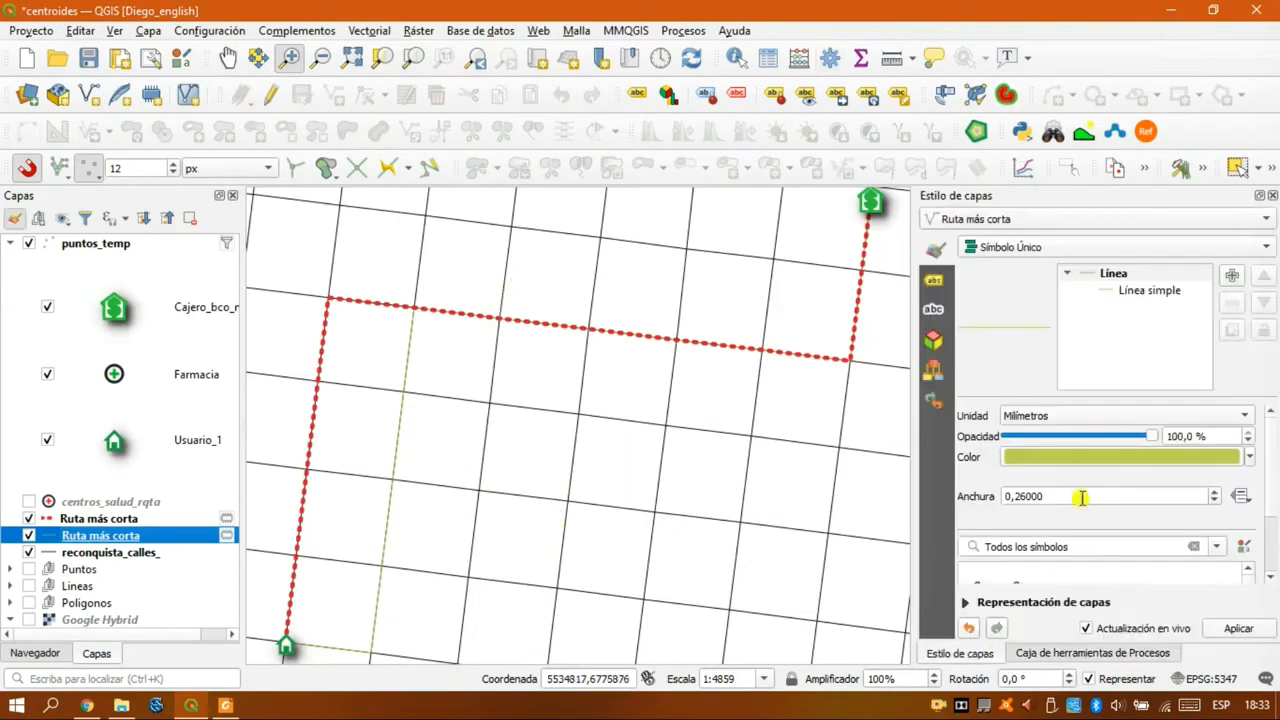
{"action": "left_click", "coordinate": [1124, 289]}
{"action": "scroll", "coordinate": [1272, 480], "scroll_direction": "down", "scroll_amount": 3}
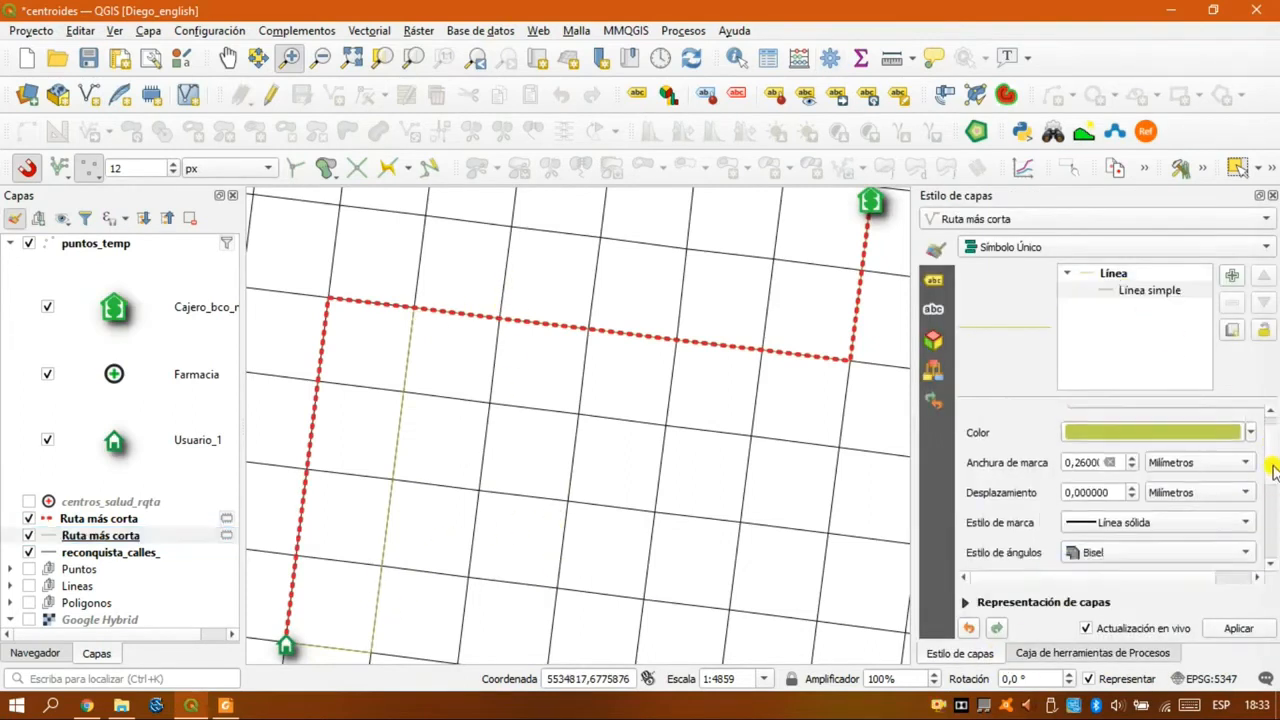
{"action": "left_click", "coordinate": [1113, 274]}
{"action": "left_click", "coordinate": [1115, 510]}
{"action": "left_click", "coordinate": [1128, 291]}
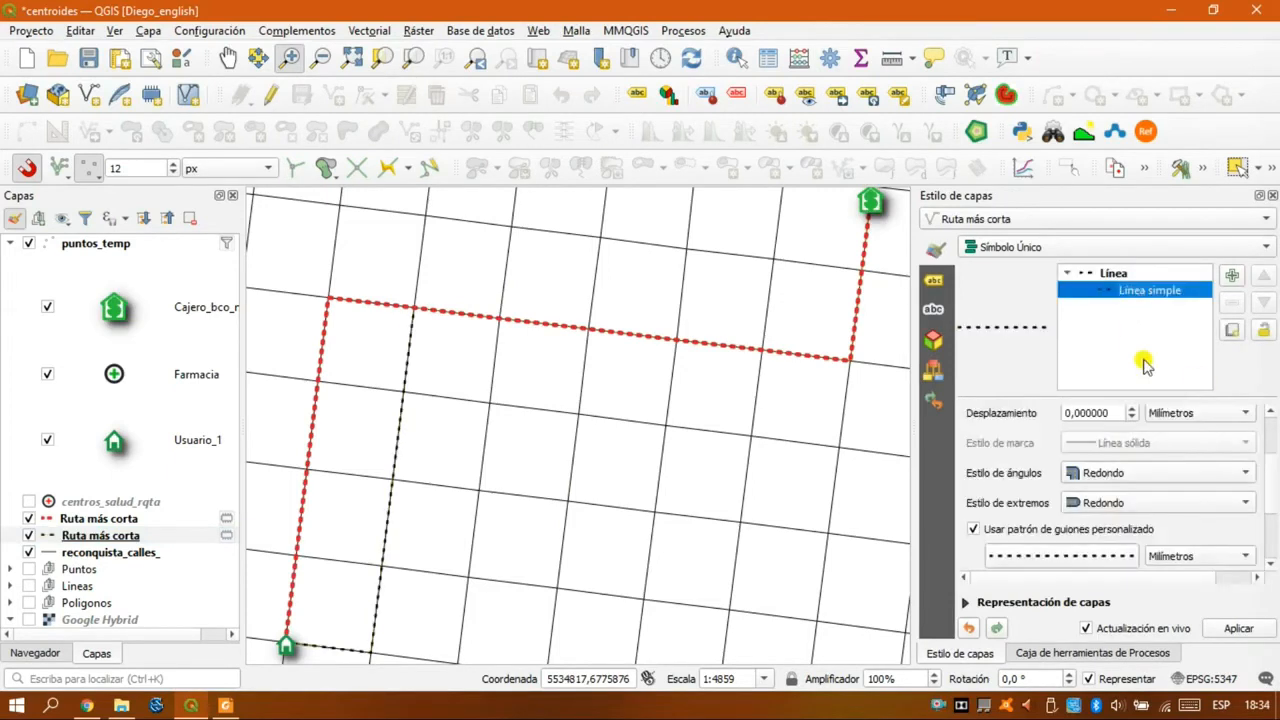
- Colour the second route's simple line green and set its stroke width to 2,26 millimetres
{"action": "scroll", "coordinate": [1272, 475], "scroll_direction": "up", "scroll_amount": 3}
{"action": "scroll", "coordinate": [1276, 475], "scroll_direction": "up", "scroll_amount": 1}
{"action": "left_click", "coordinate": [1150, 450]}
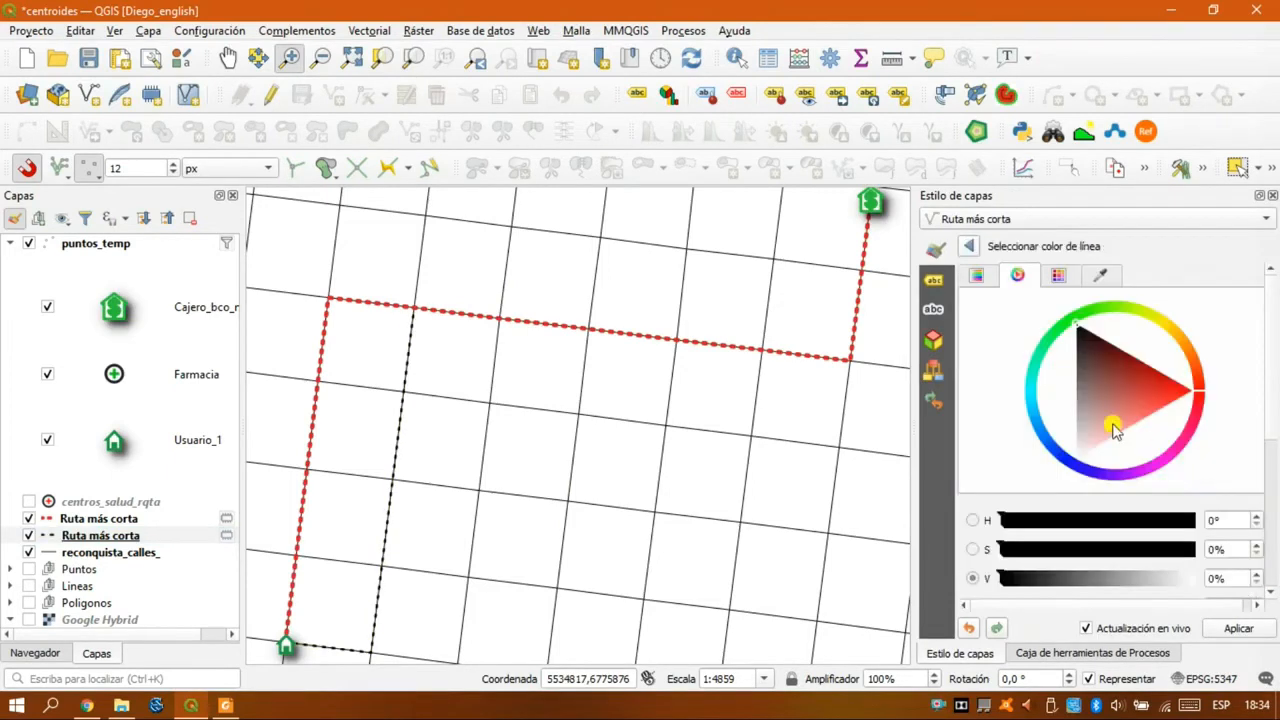
{"action": "left_click", "coordinate": [1114, 426]}
{"action": "left_click", "coordinate": [980, 280]}
{"action": "scroll", "coordinate": [1135, 481], "scroll_direction": "up", "scroll_amount": 8}
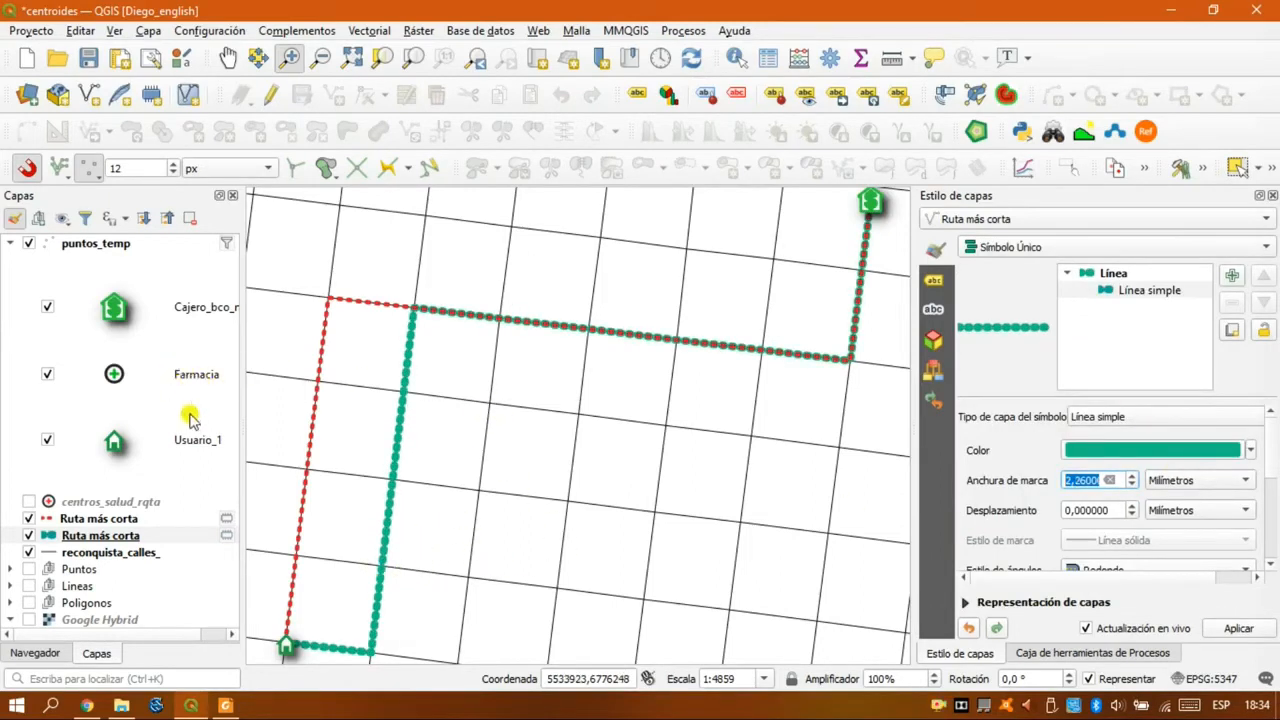
- Compare the cost values of the red and green Ruta más corta layers in their attribute tables
{"action": "left_click", "coordinate": [88, 537]}
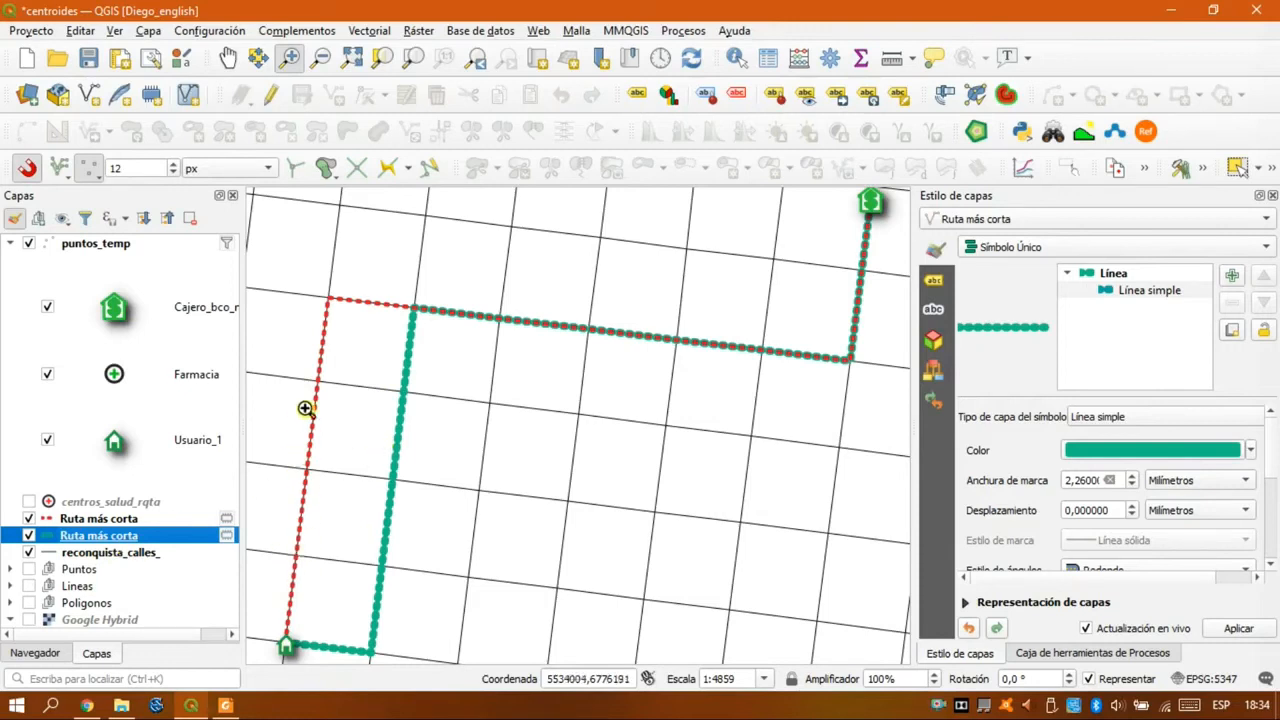
{"action": "left_click", "coordinate": [104, 519]}
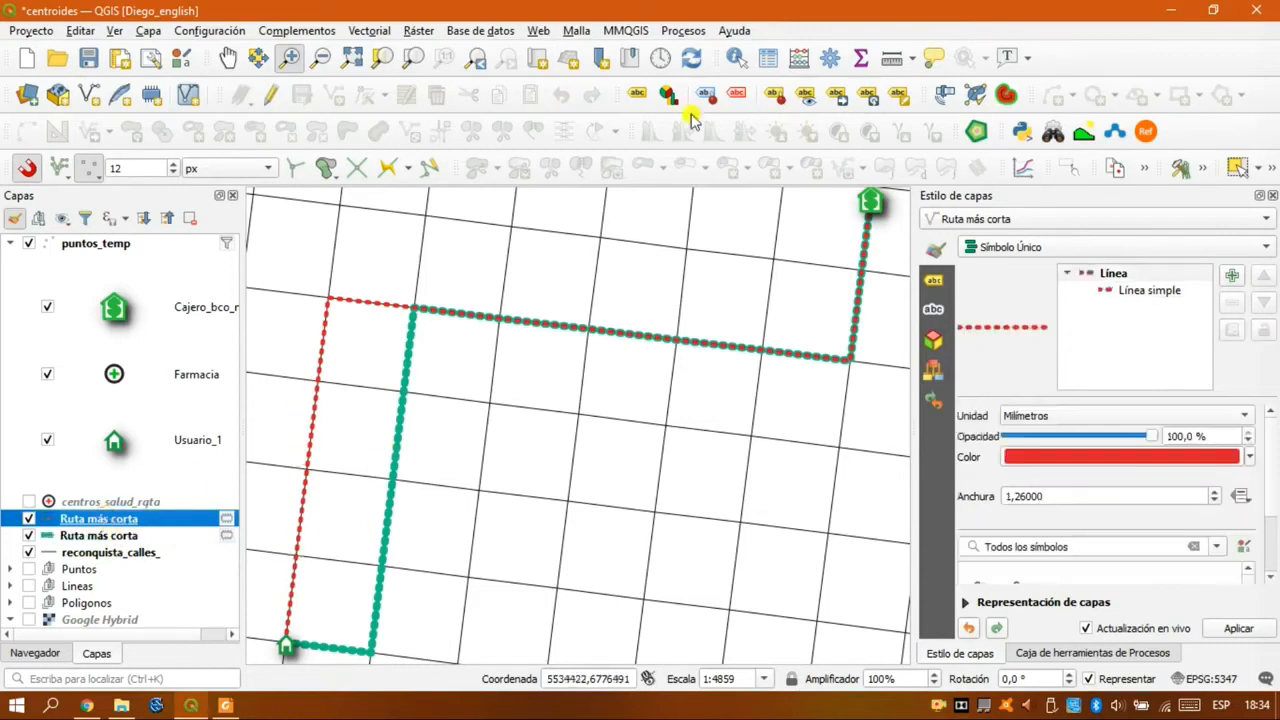
{"action": "left_click", "coordinate": [767, 58]}
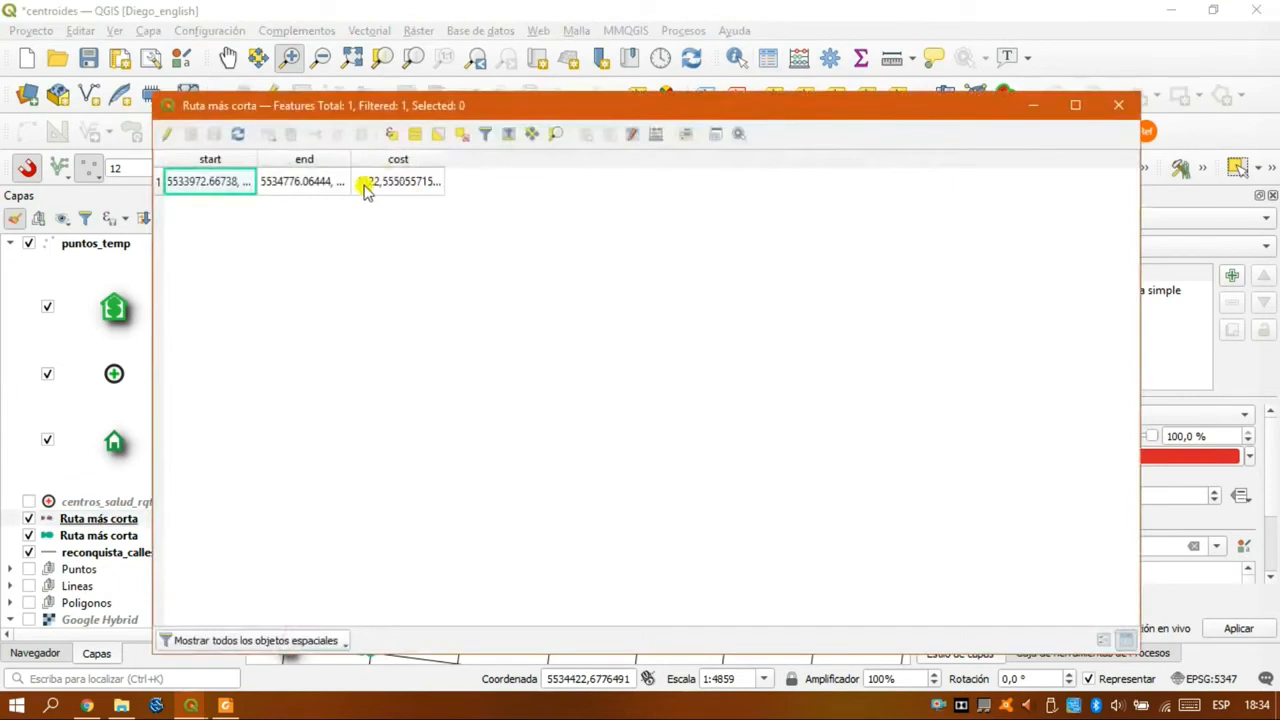
{"action": "left_click", "coordinate": [1118, 105]}
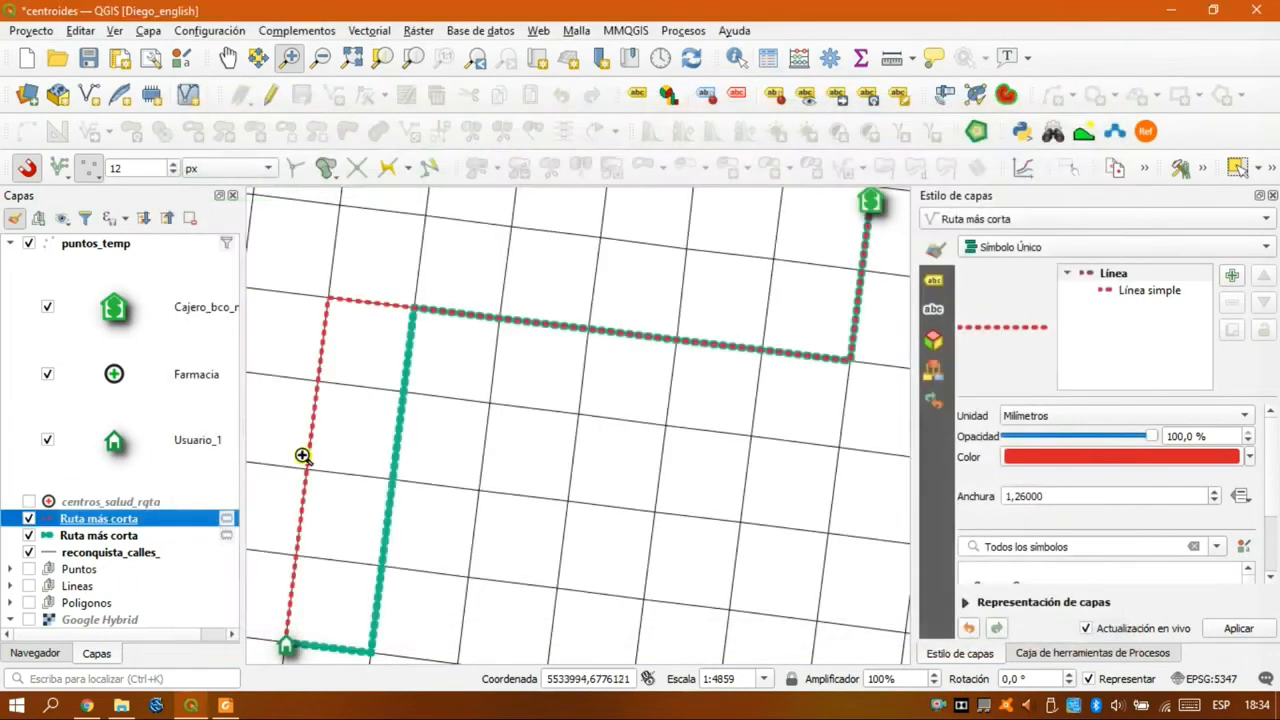
{"action": "left_click", "coordinate": [105, 536]}
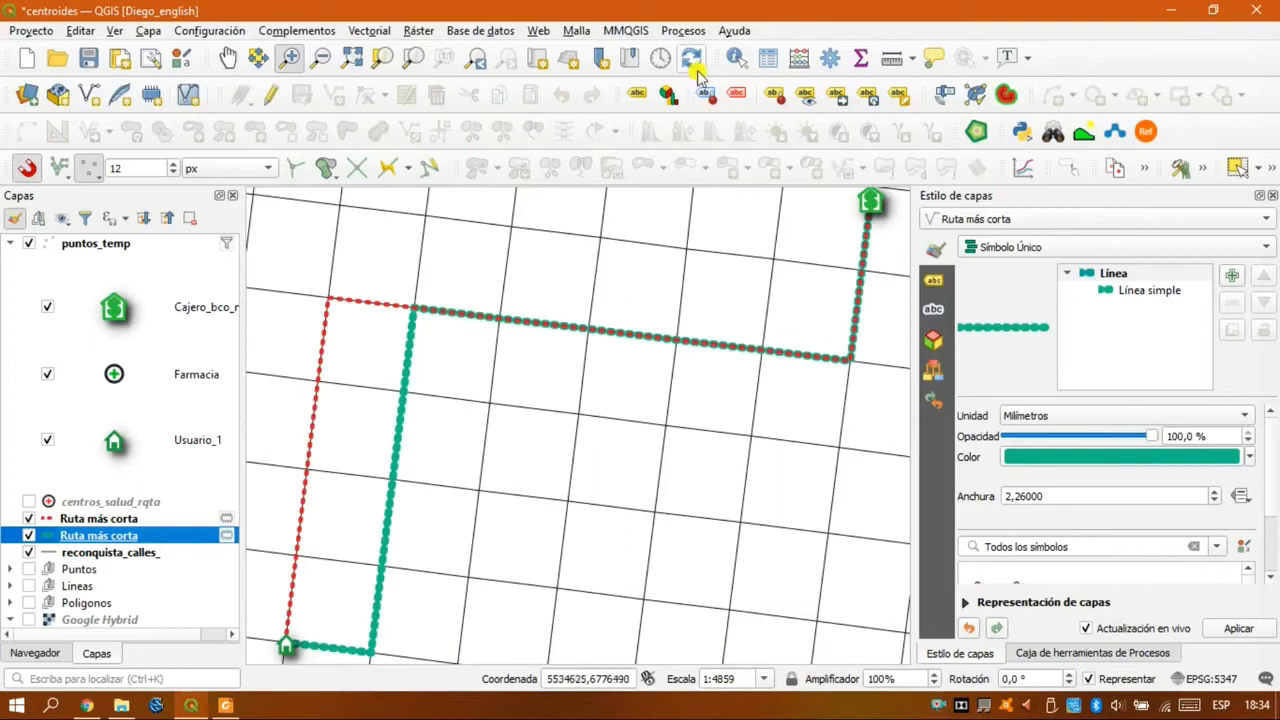
{"action": "left_click", "coordinate": [768, 57]}
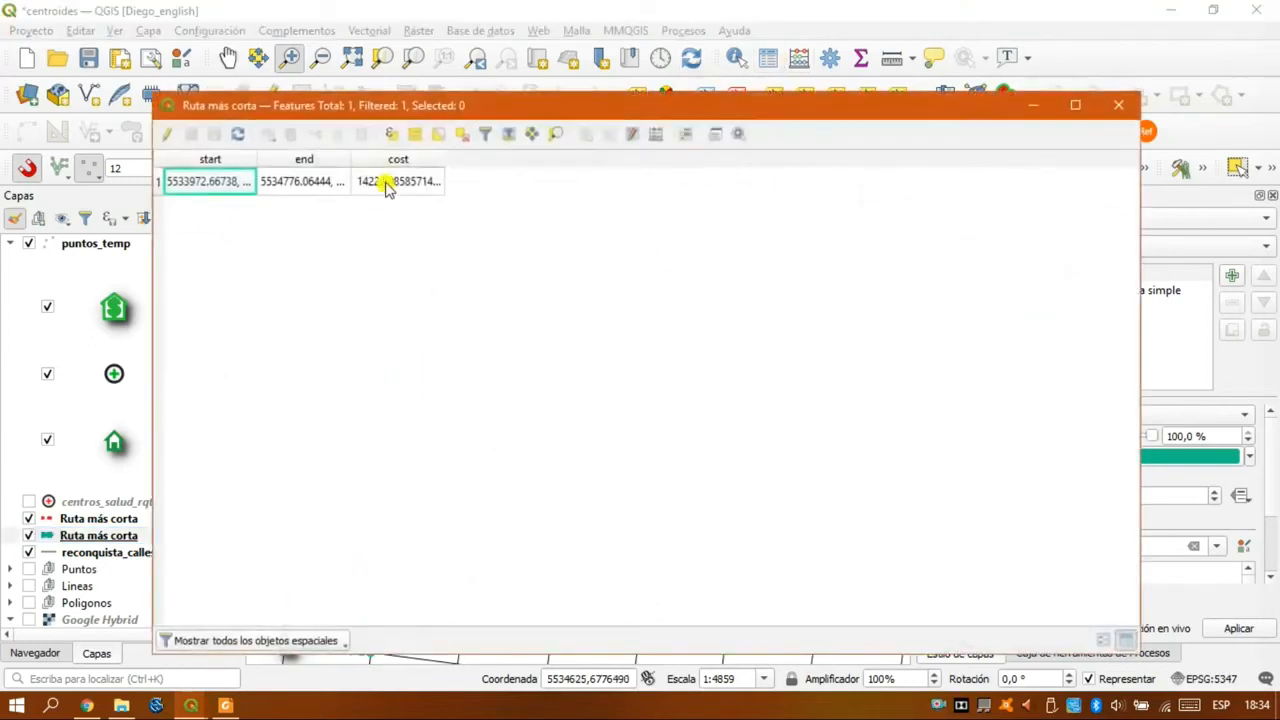
{"action": "left_click", "coordinate": [1117, 107]}
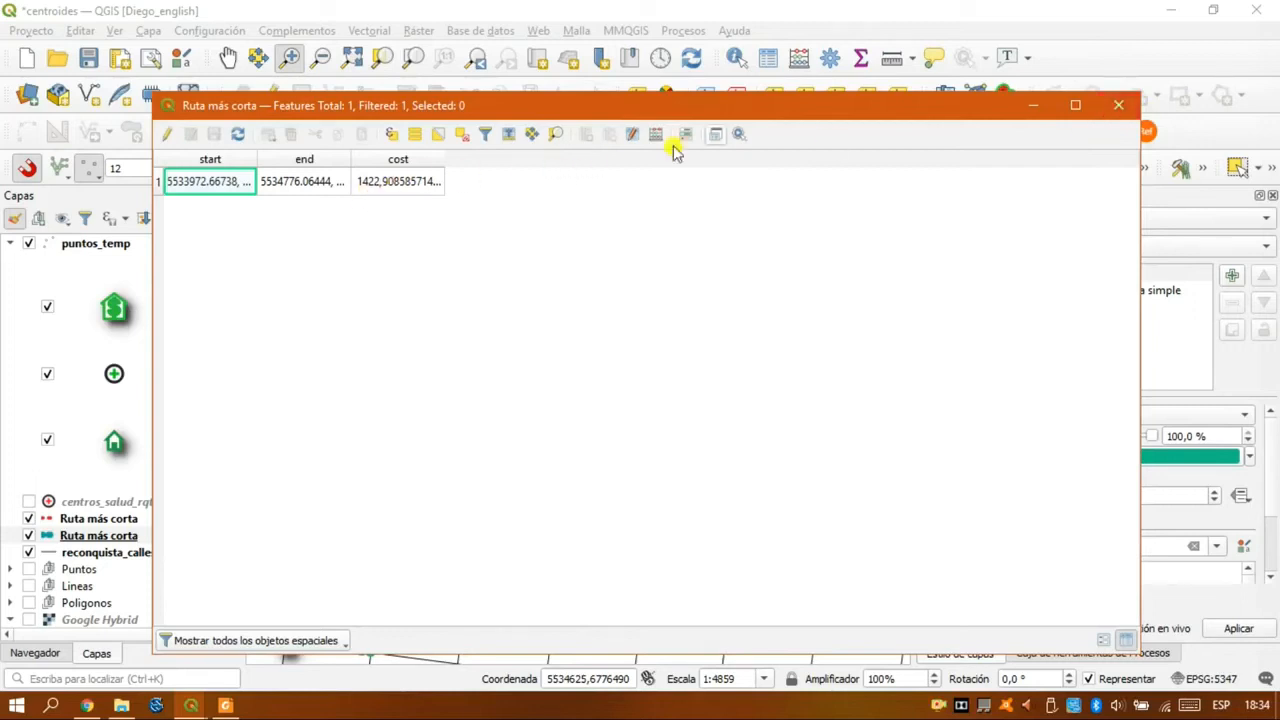
{"action": "left_click", "coordinate": [1118, 105]}
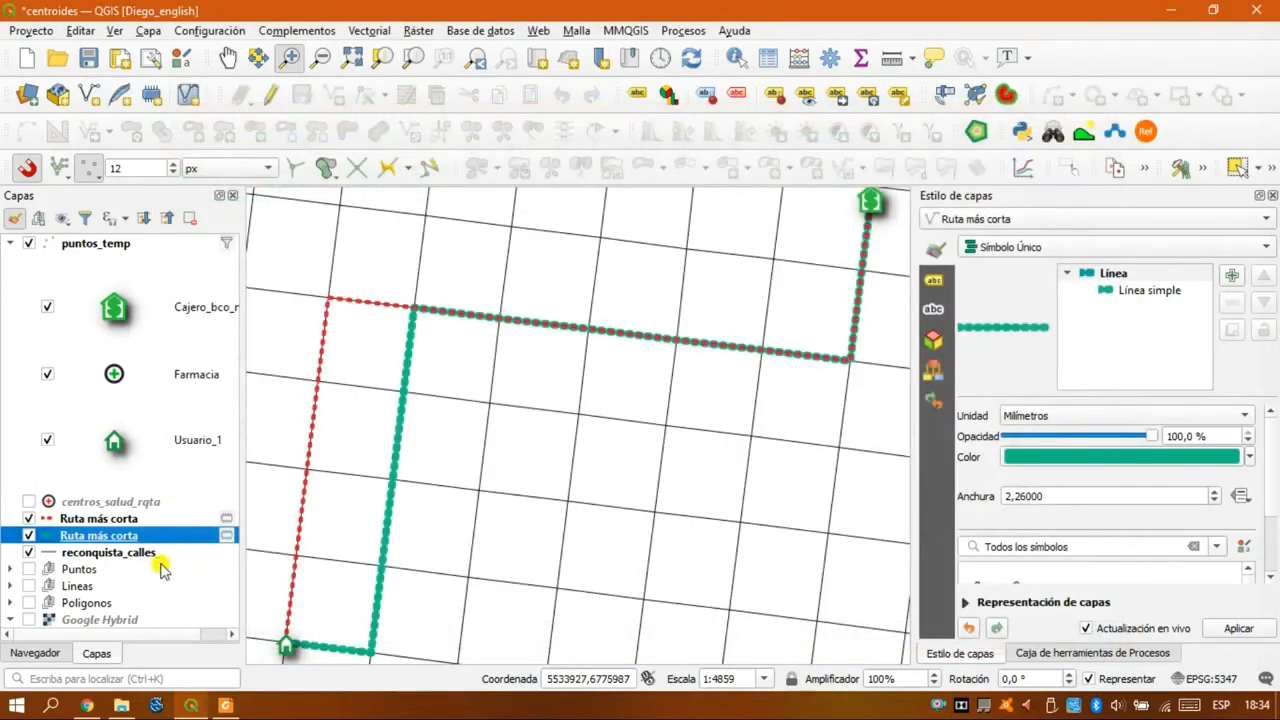
- Recheck the full cost value of the red route and that of the green route in their attribute tables
{"action": "left_click", "coordinate": [113, 520]}
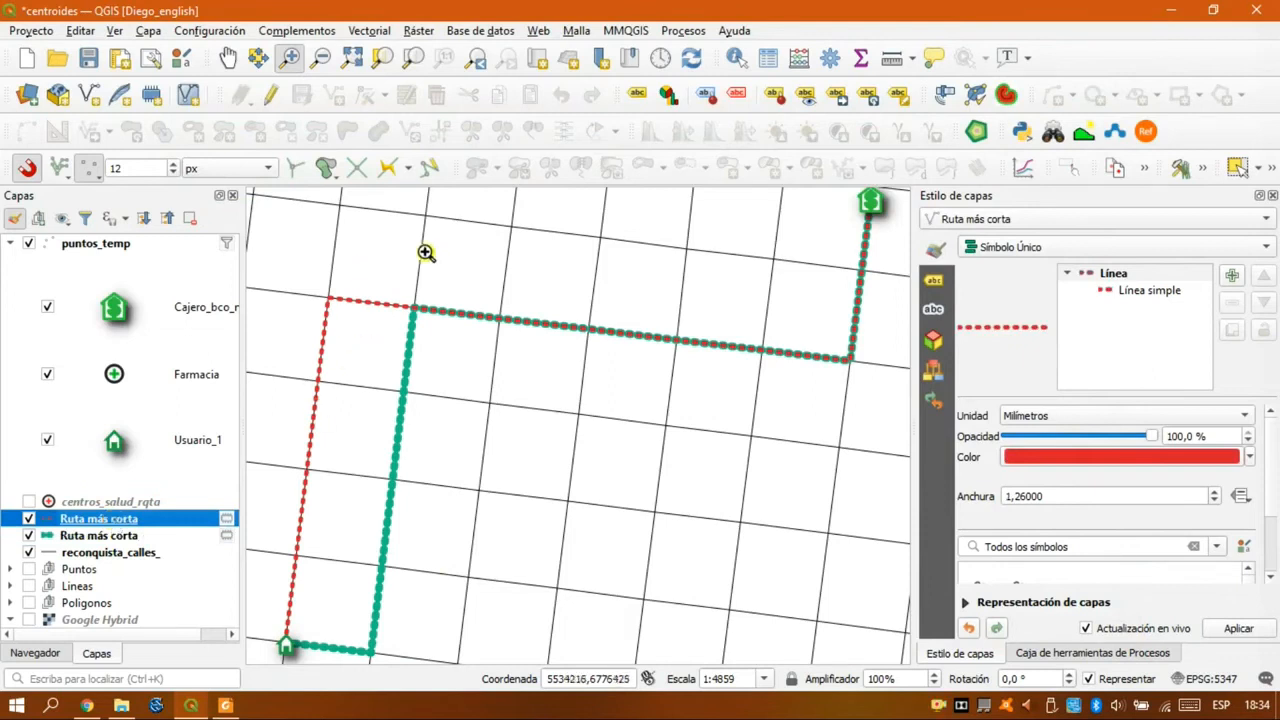
{"action": "left_click", "coordinate": [762, 60]}
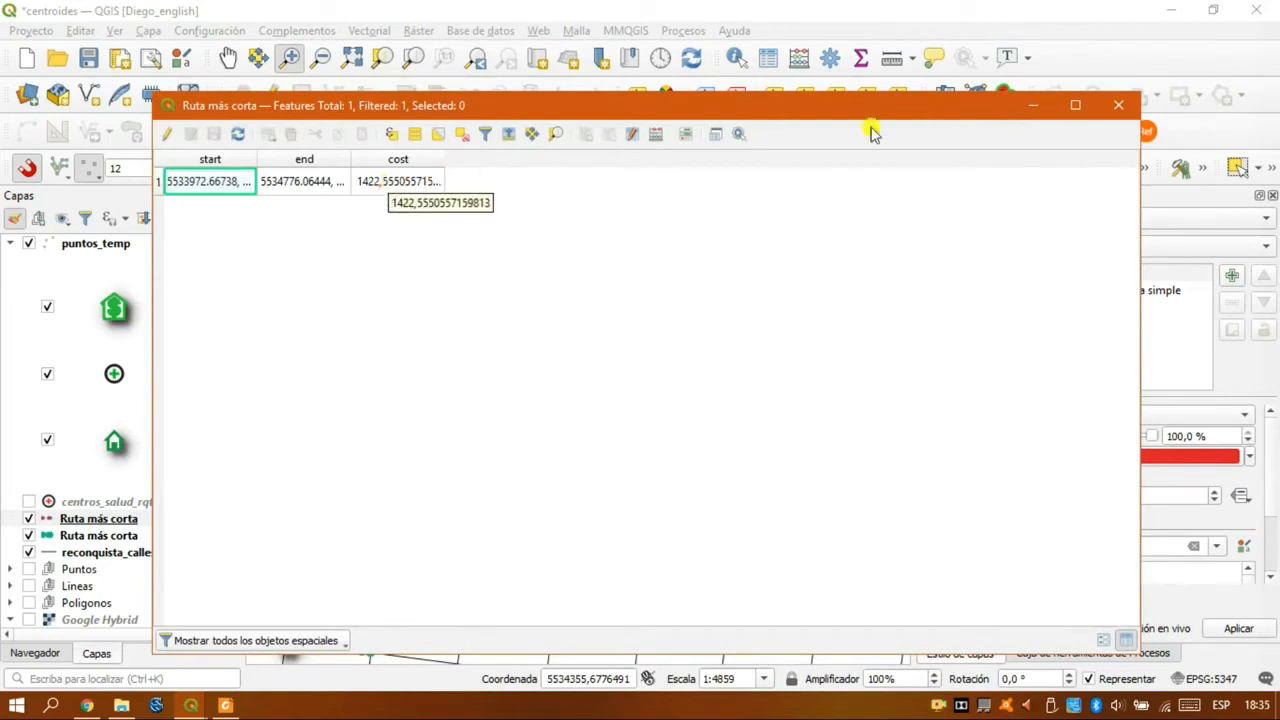
{"action": "left_click", "coordinate": [1114, 107]}
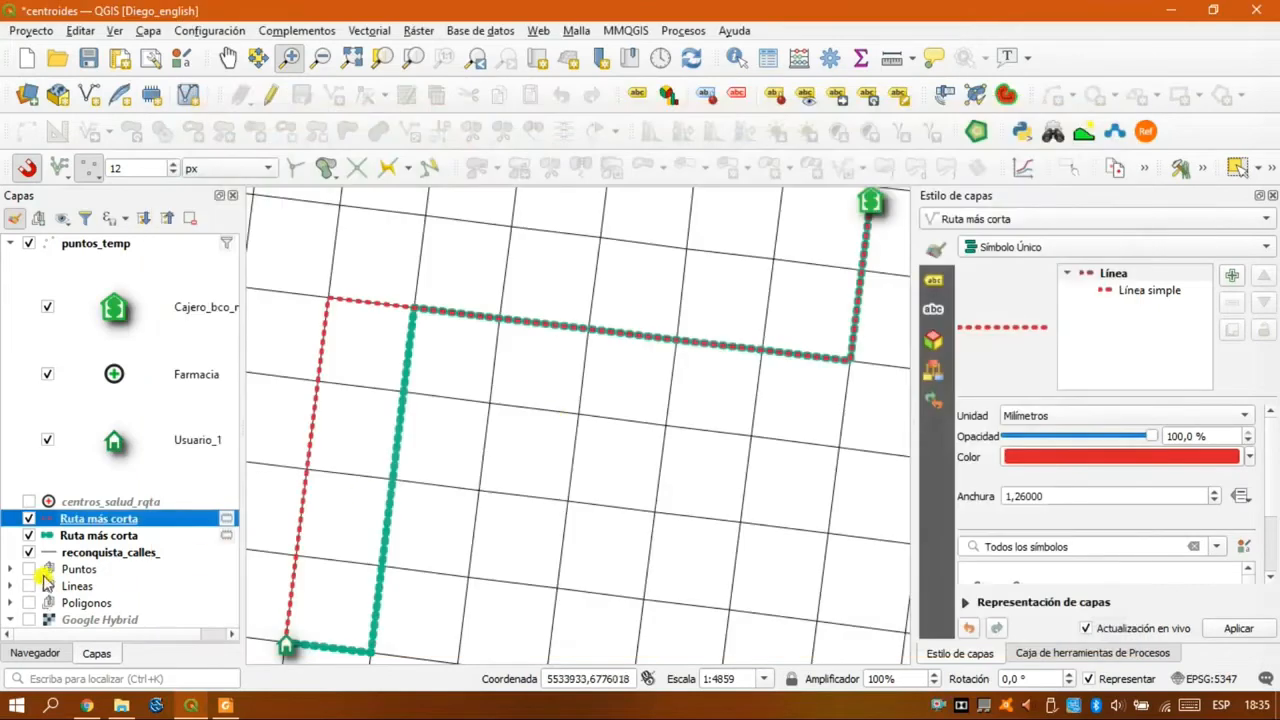
{"action": "left_click", "coordinate": [79, 535]}
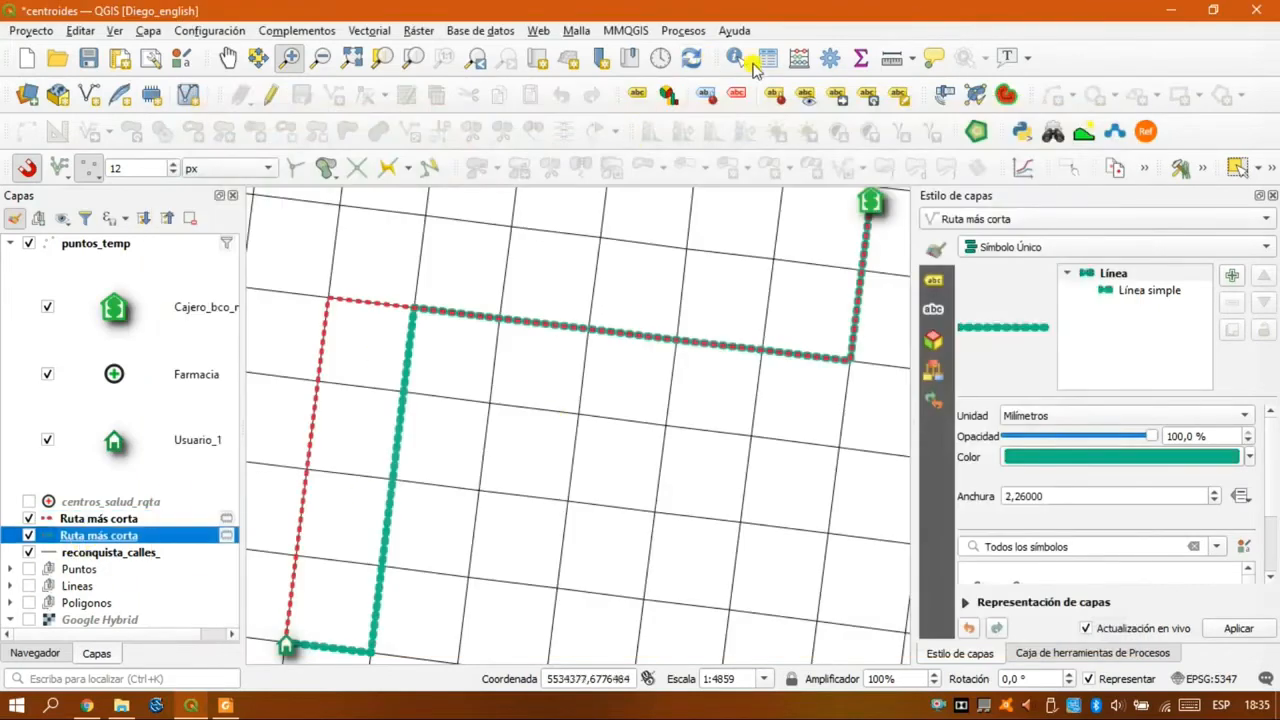
{"action": "left_click", "coordinate": [765, 59]}
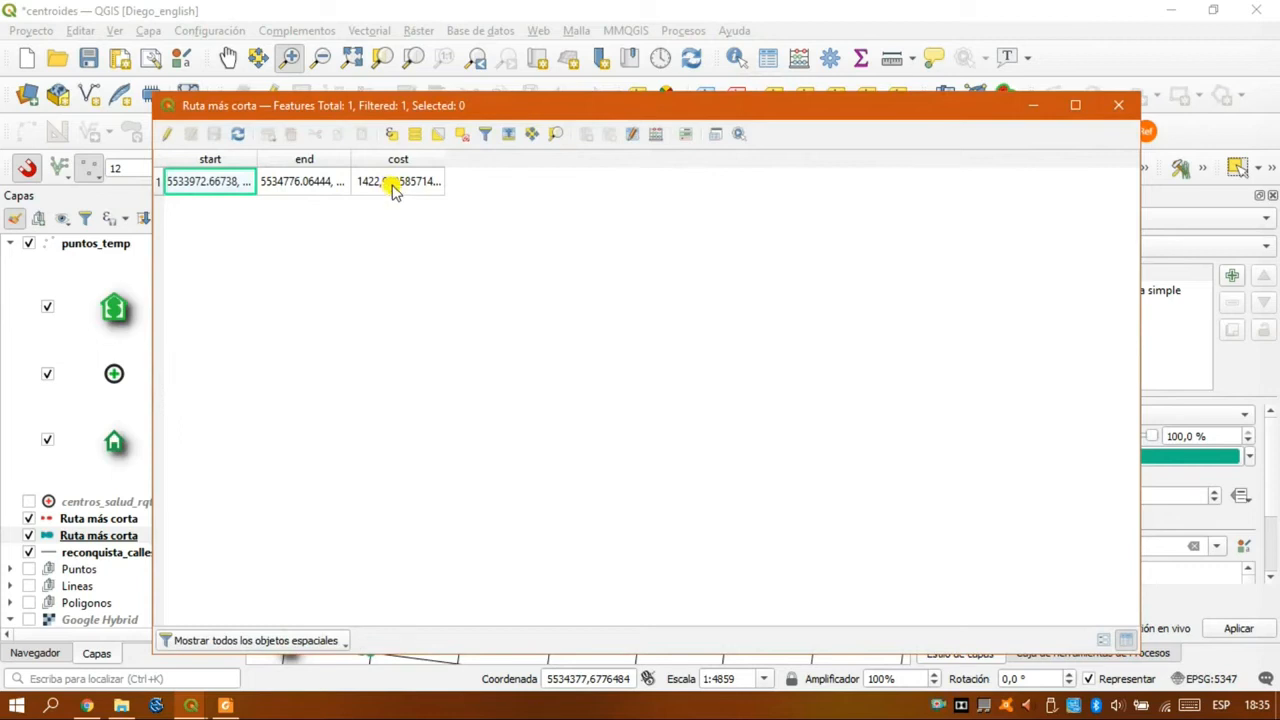
{"action": "left_click", "coordinate": [1118, 105]}
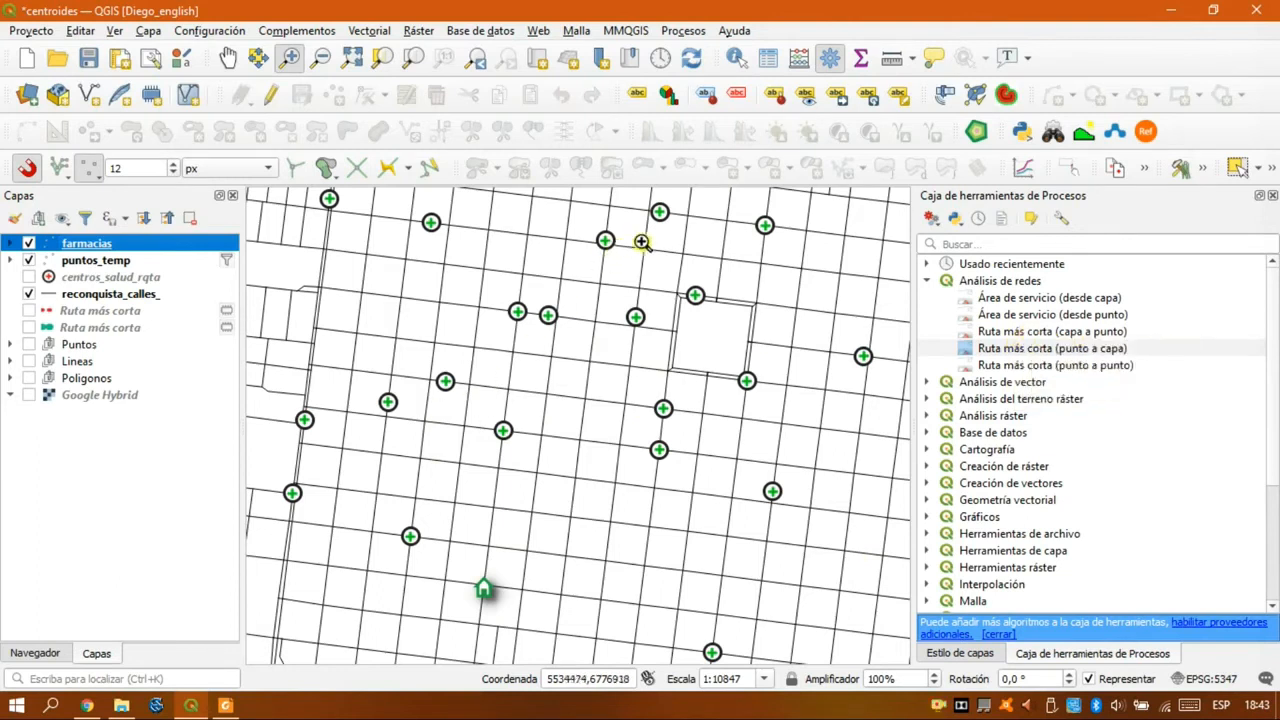
- Open Ruta más corta (punto a capa) with reconquista_calles_ as network and farmacias as end points, starting from the Usuario_1 house marker
{"action": "double_click", "coordinate": [1010, 347]}
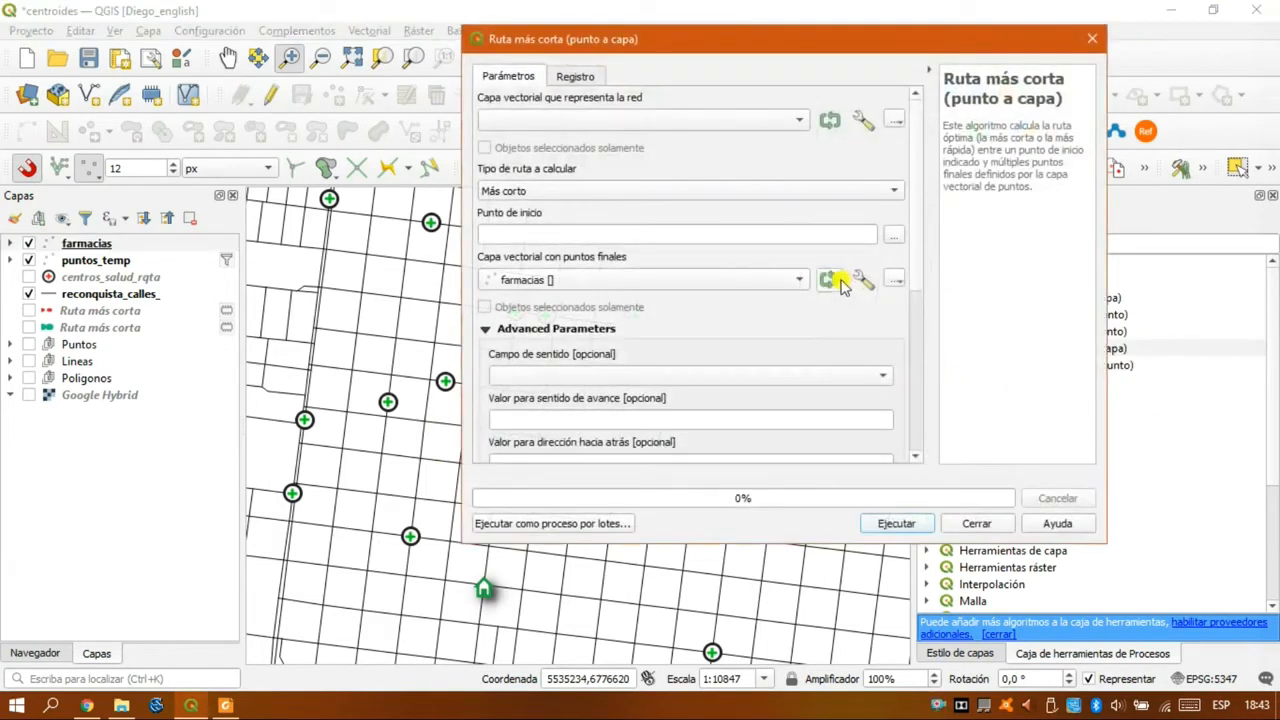
{"action": "left_click", "coordinate": [600, 120]}
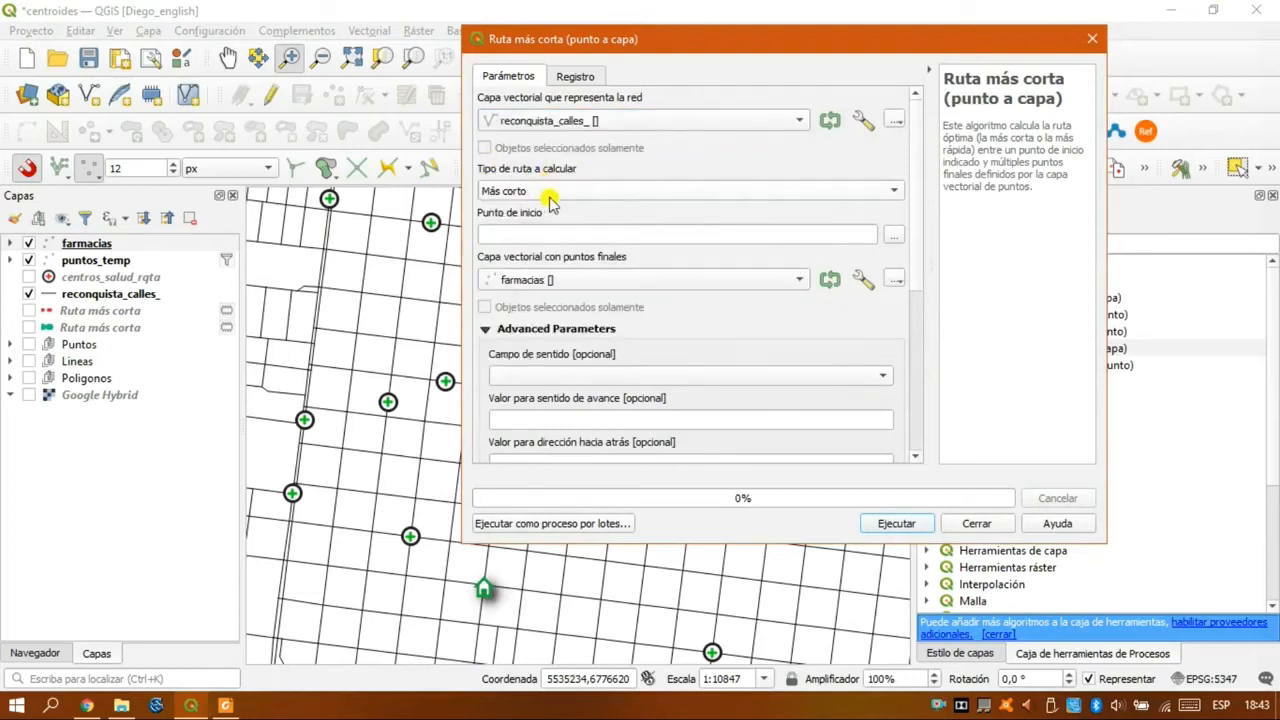
{"action": "left_click", "coordinate": [893, 236]}
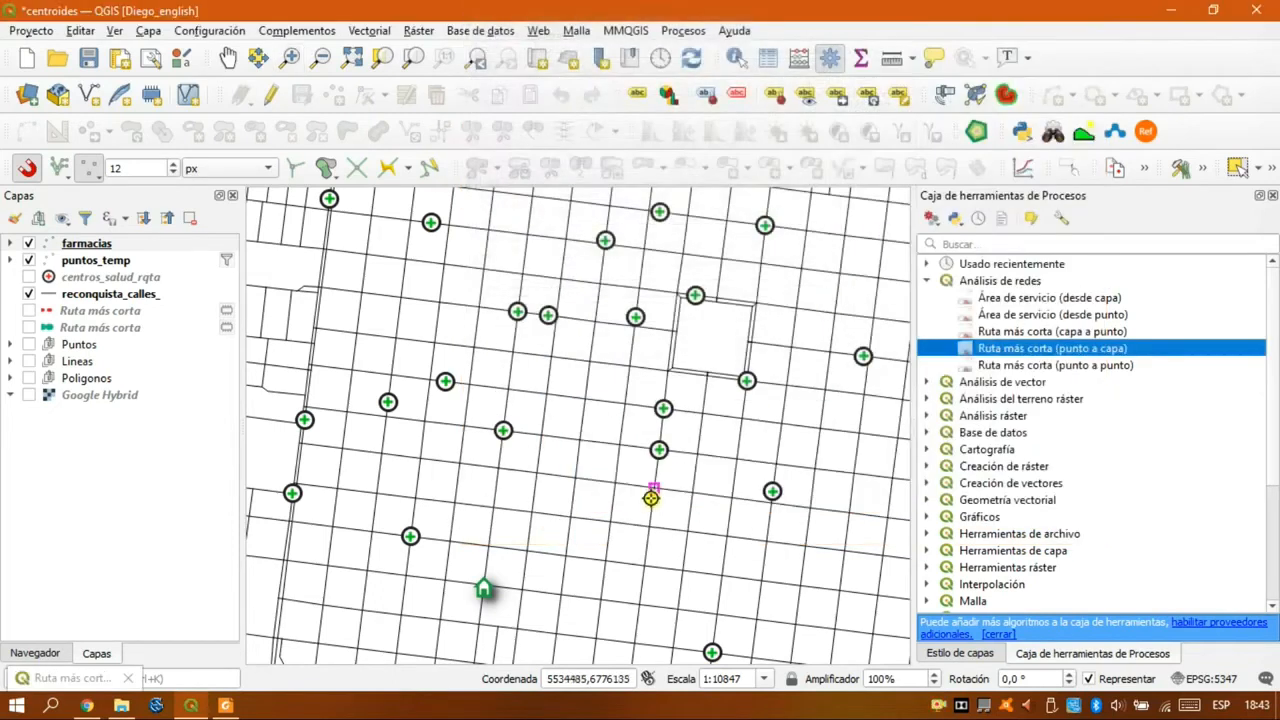
{"action": "left_click", "coordinate": [486, 591]}
{"action": "scroll", "coordinate": [486, 591], "scroll_direction": "up", "scroll_amount": 1}
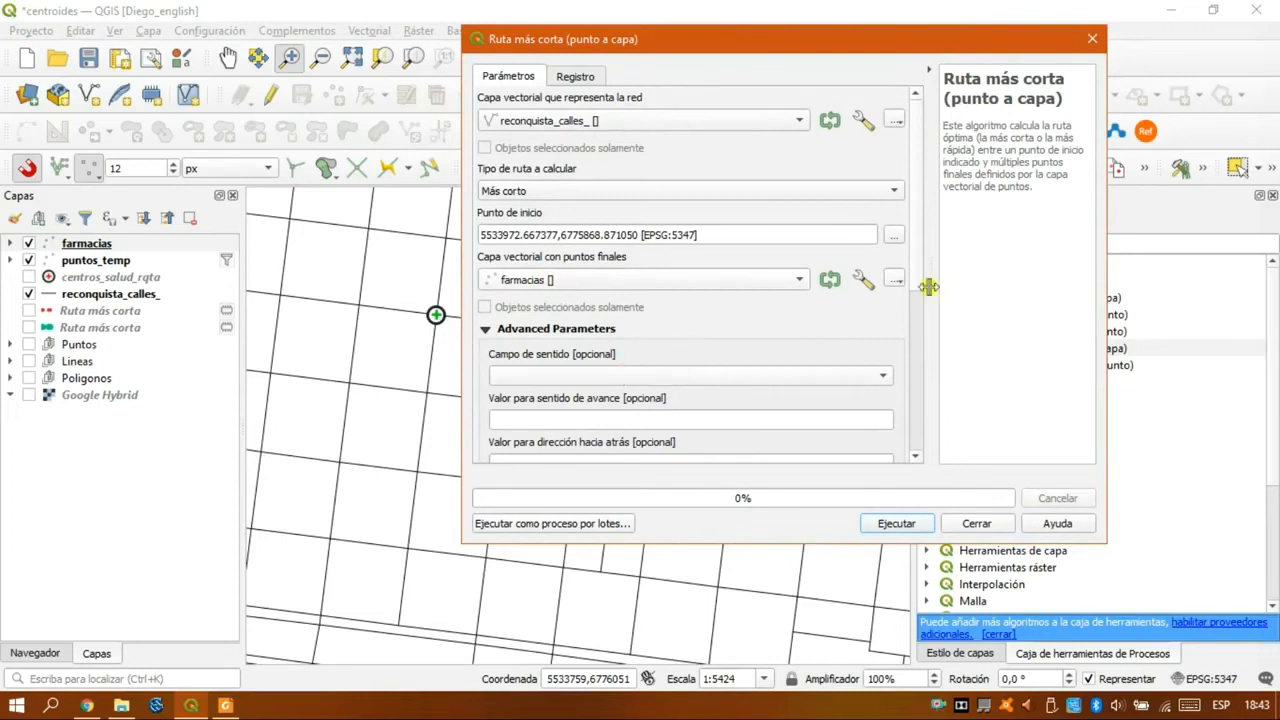
- Set the topology tolerance to 5 metres, run the point-to-layer route calculation and close the dialog
{"action": "left_click_drag", "start_coordinate": [914, 268], "coordinate": [880, 363]}
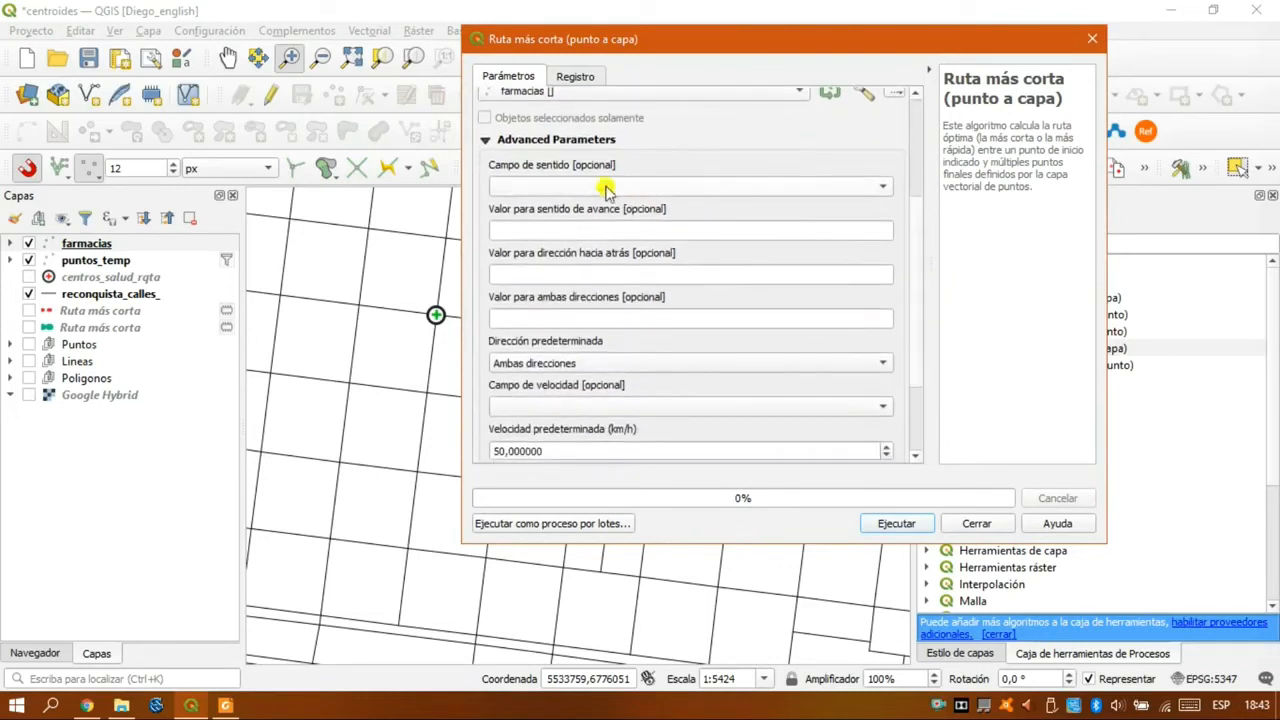
{"action": "left_click_drag", "start_coordinate": [920, 280], "coordinate": [923, 320]}
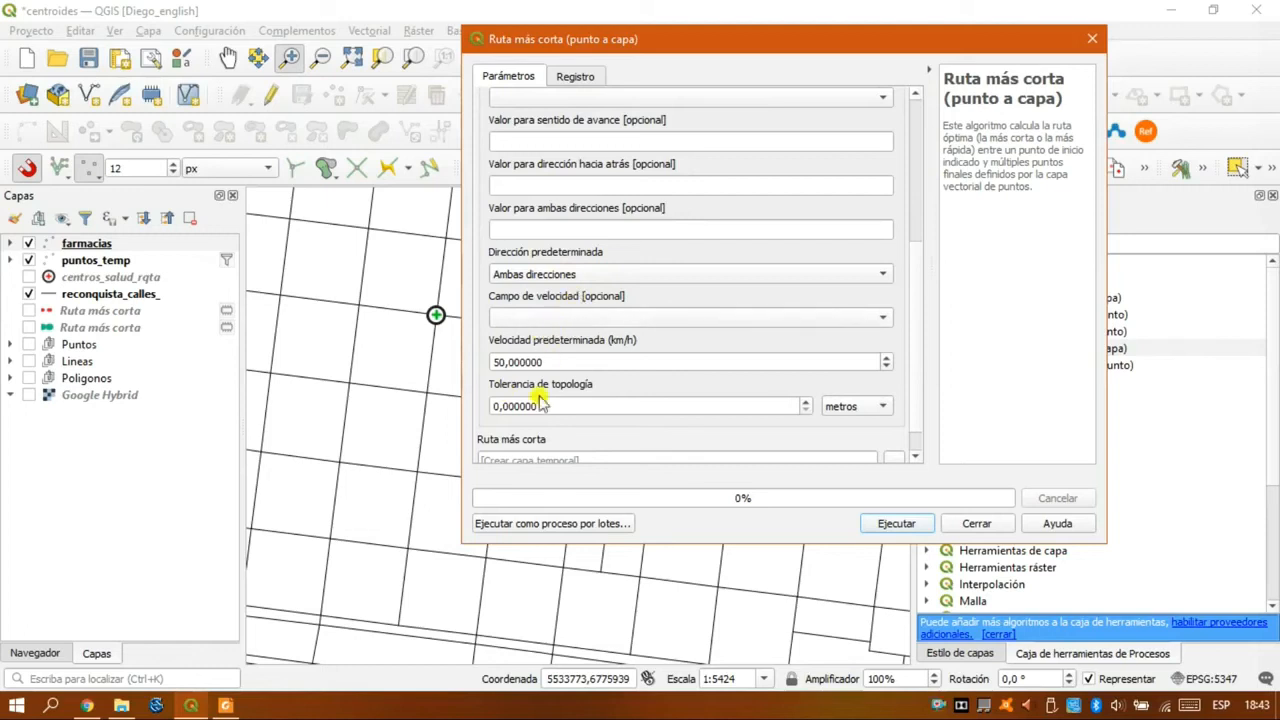
{"action": "left_click", "coordinate": [499, 407]}
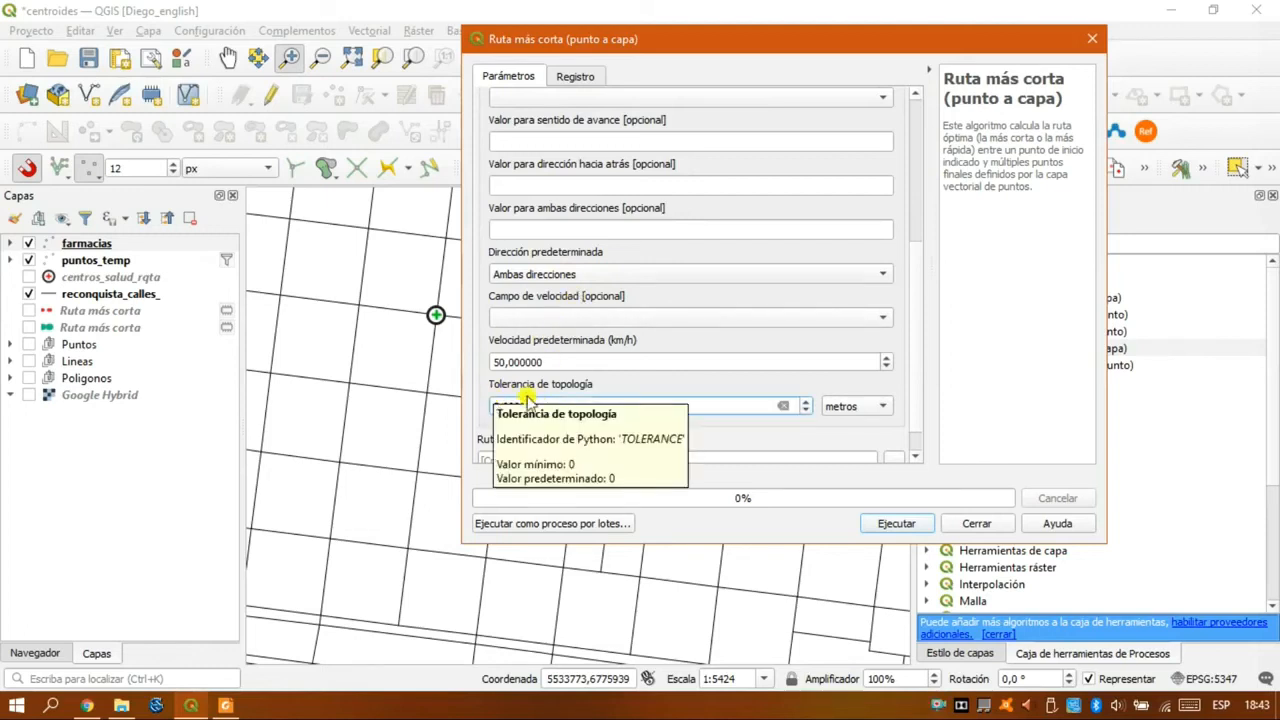
{"action": "left_click", "coordinate": [896, 523]}
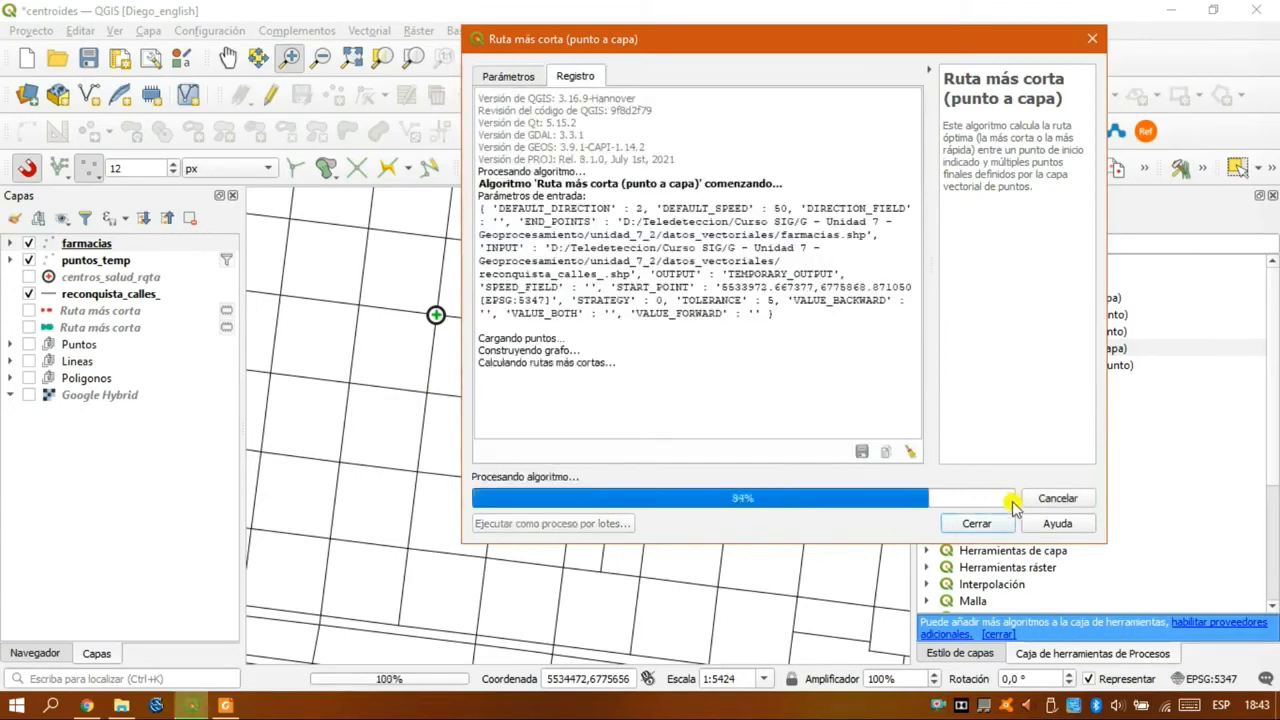
{"action": "left_click", "coordinate": [974, 523]}
- Select the new pharmacy routes layer and zoom the map to its extent
{"action": "left_click", "coordinate": [98, 259]}
{"action": "left_click", "coordinate": [95, 243]}
{"action": "left_click", "coordinate": [413, 57]}
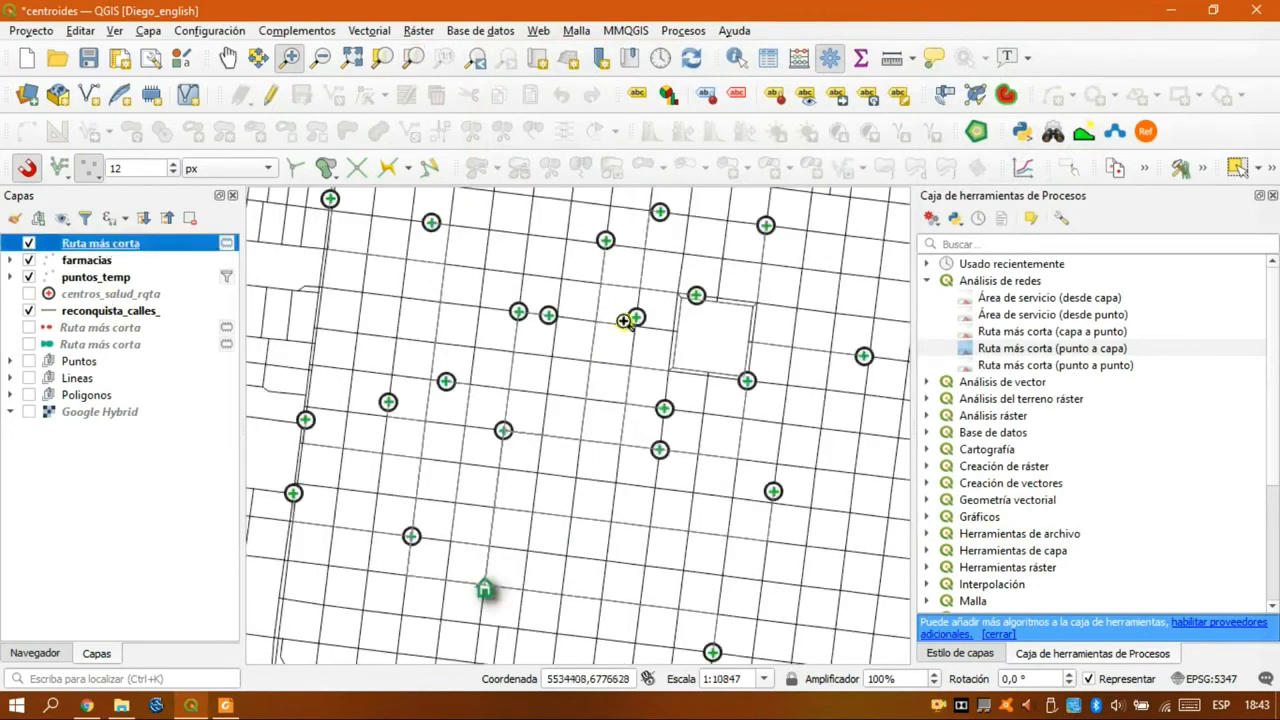
- Copy all style categories from the red dashed Ruta más corta layer and paste them onto the new pharmacy routes layer
{"action": "left_click", "coordinate": [77, 330]}
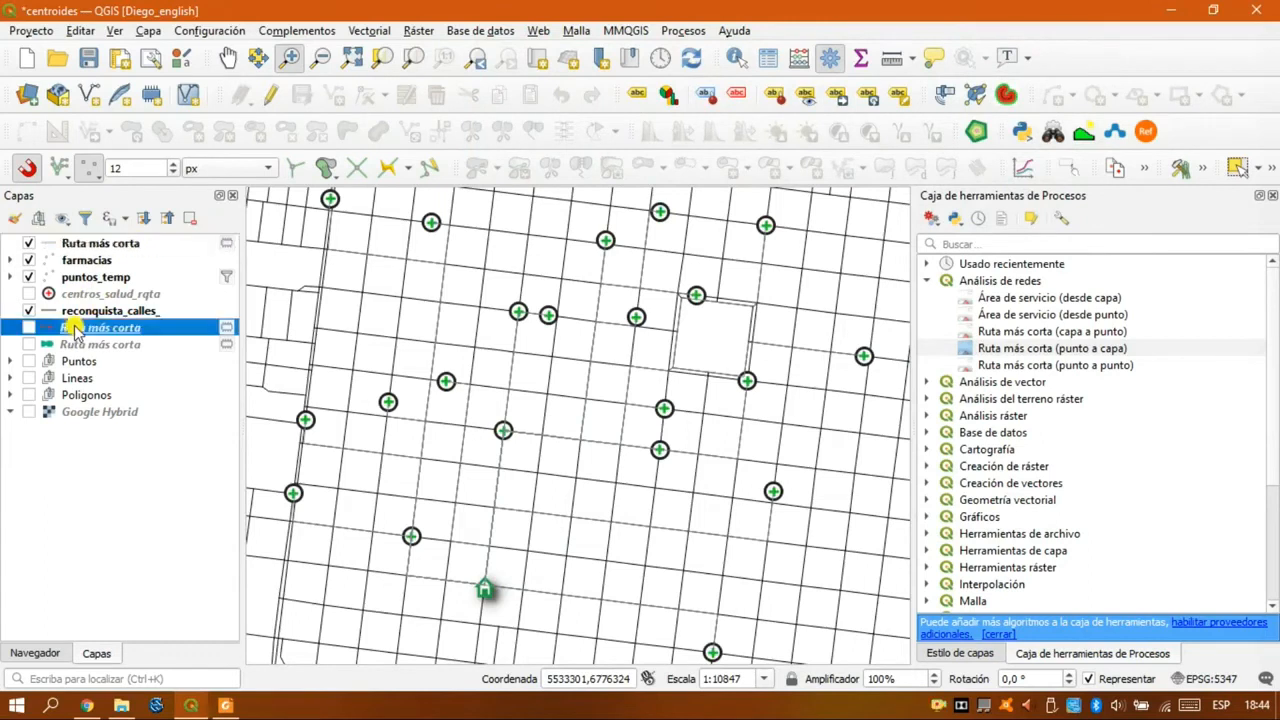
{"action": "right_click", "coordinate": [77, 330]}
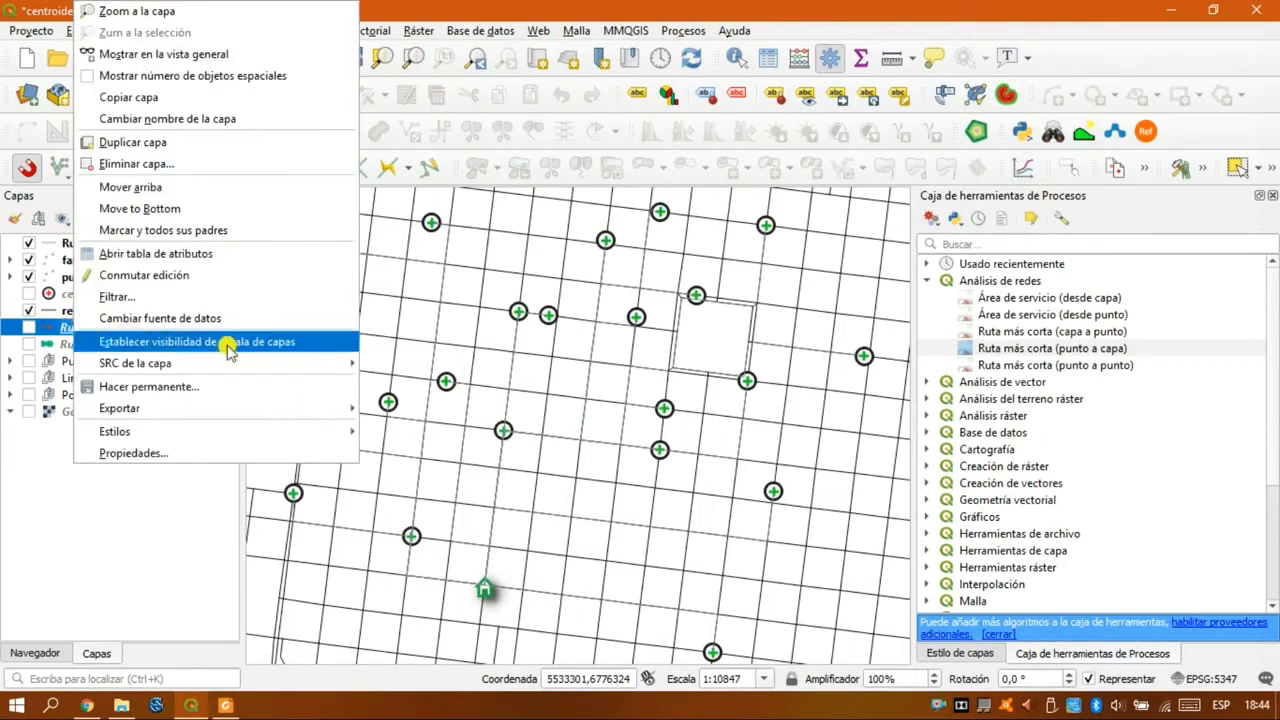
{"action": "mouse_move", "coordinate": [286, 429]}
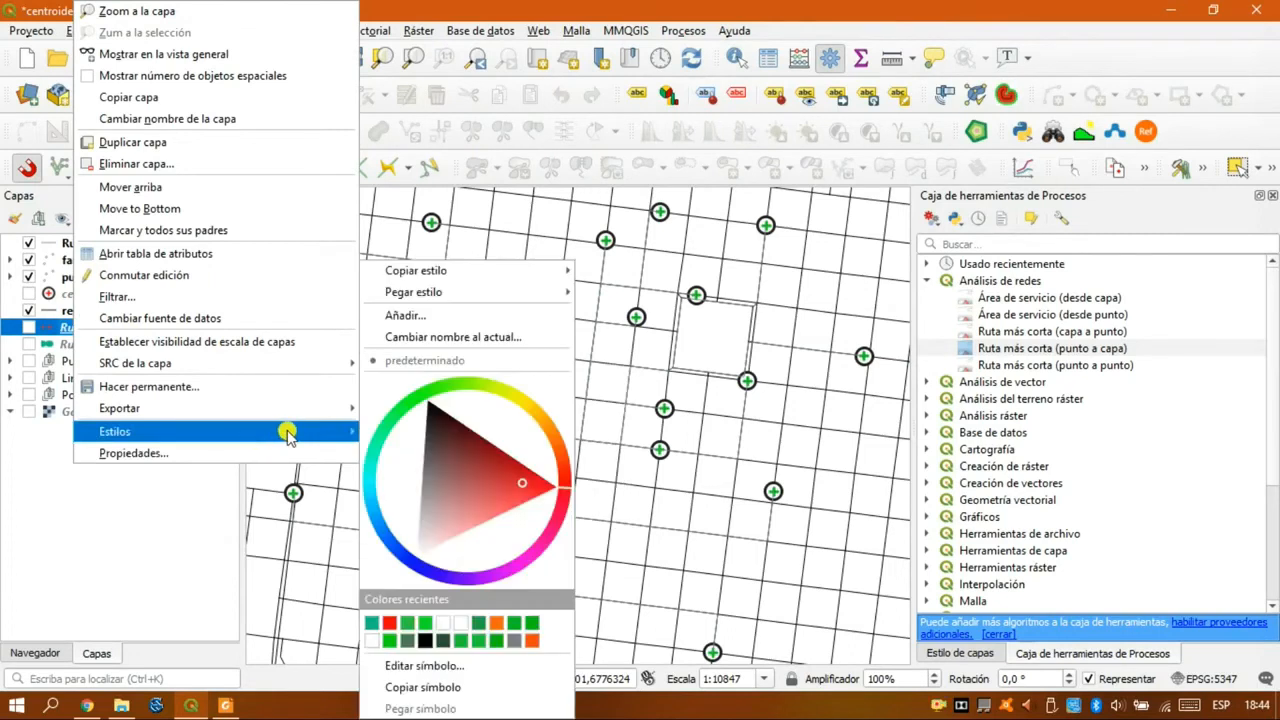
{"action": "mouse_move", "coordinate": [494, 271]}
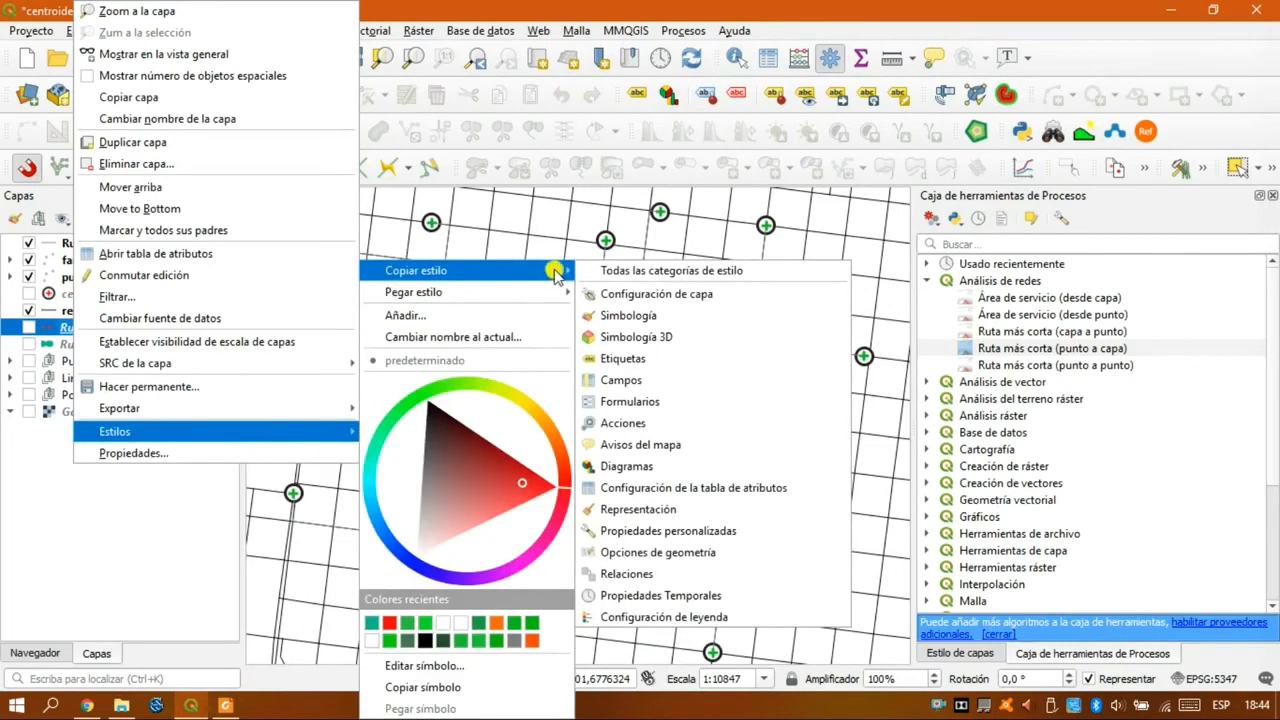
{"action": "left_click", "coordinate": [596, 271]}
{"action": "left_click", "coordinate": [63, 243]}
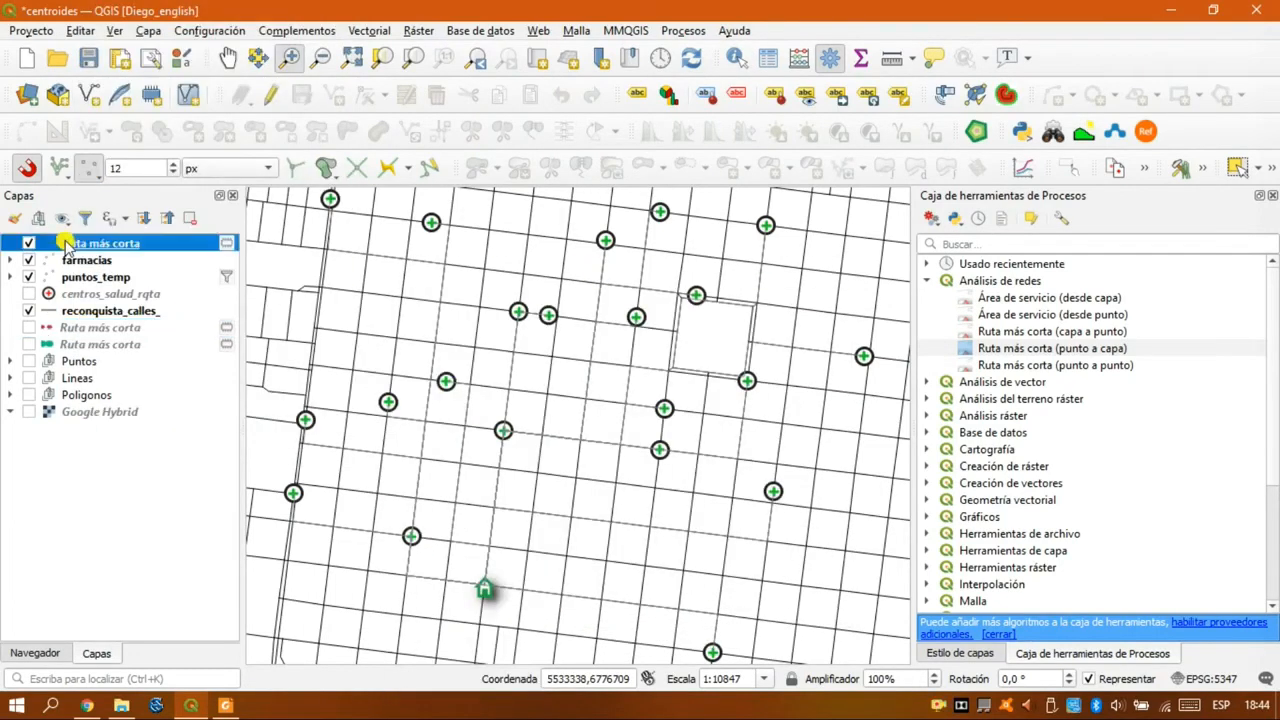
{"action": "right_click", "coordinate": [63, 243]}
{"action": "mouse_move", "coordinate": [210, 627]}
{"action": "mouse_move", "coordinate": [510, 292]}
{"action": "left_click", "coordinate": [590, 287]}
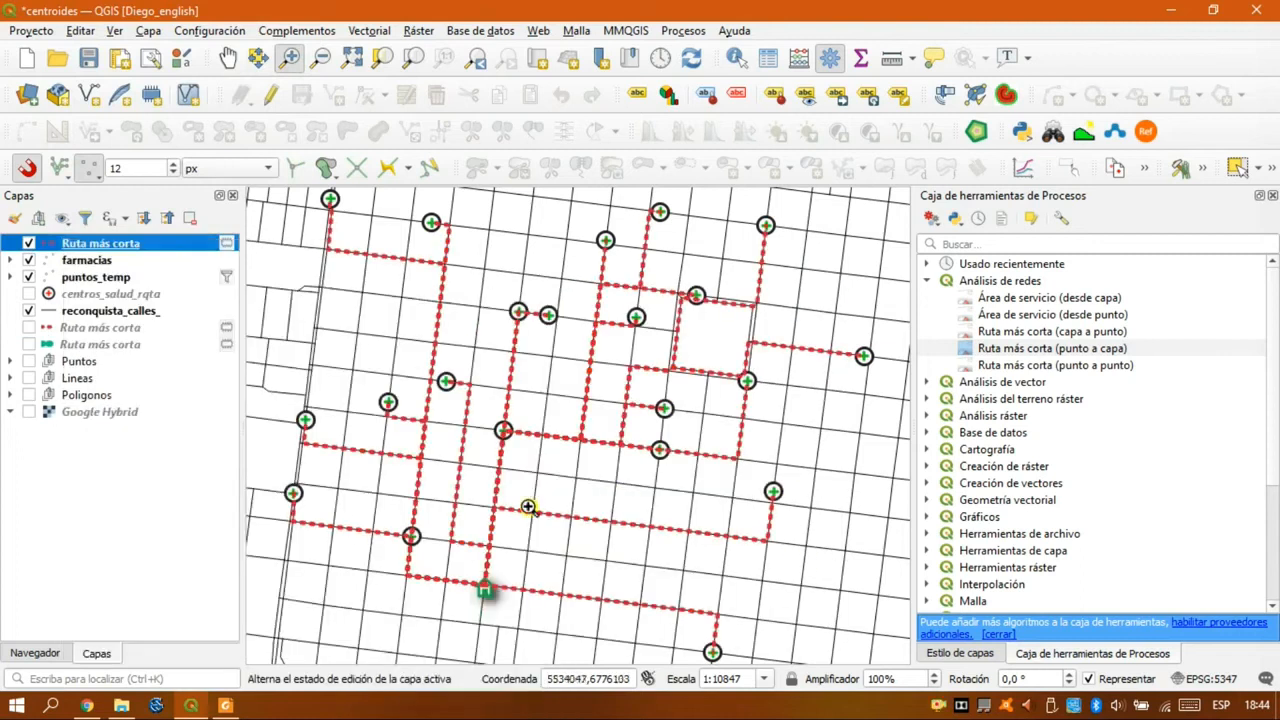
- Sort the pharmacy routes' attribute table by ascending cost, select the lowest-cost route and close the table
{"action": "left_click", "coordinate": [768, 58]}
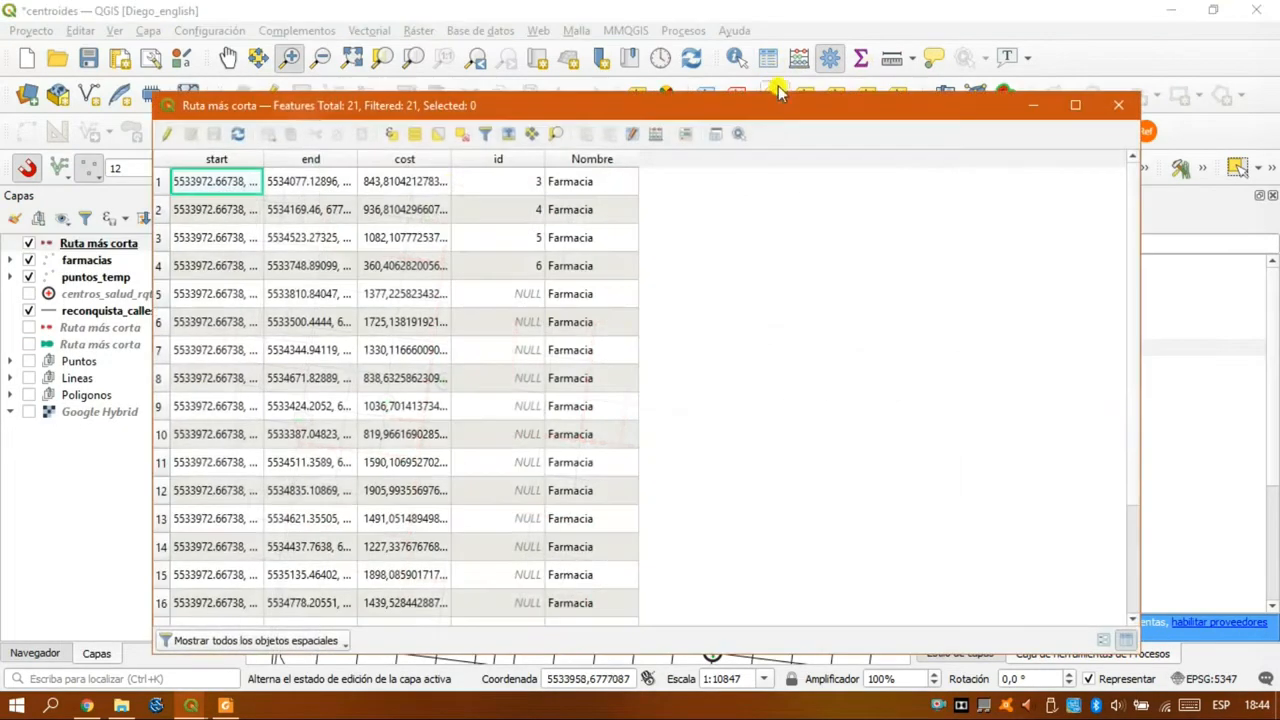
{"action": "left_click_drag", "start_coordinate": [447, 105], "coordinate": [545, 103]}
{"action": "left_click", "coordinate": [507, 153]}
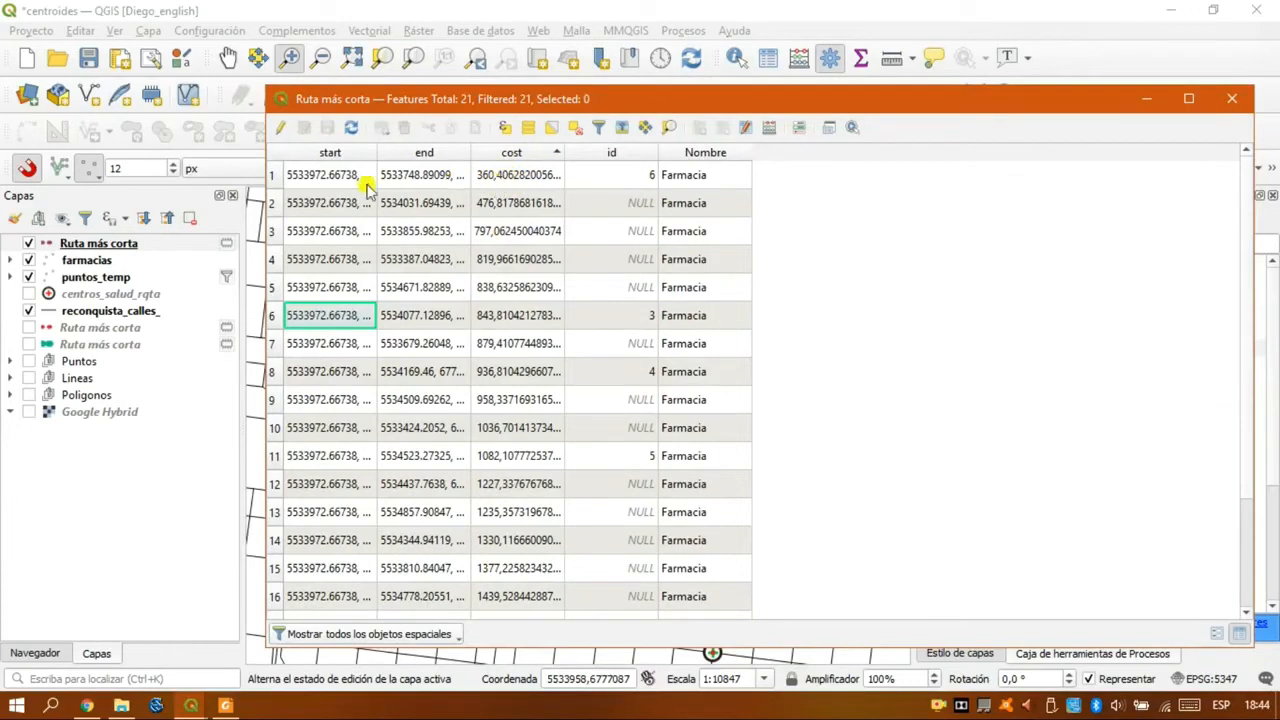
{"action": "left_click", "coordinate": [272, 176]}
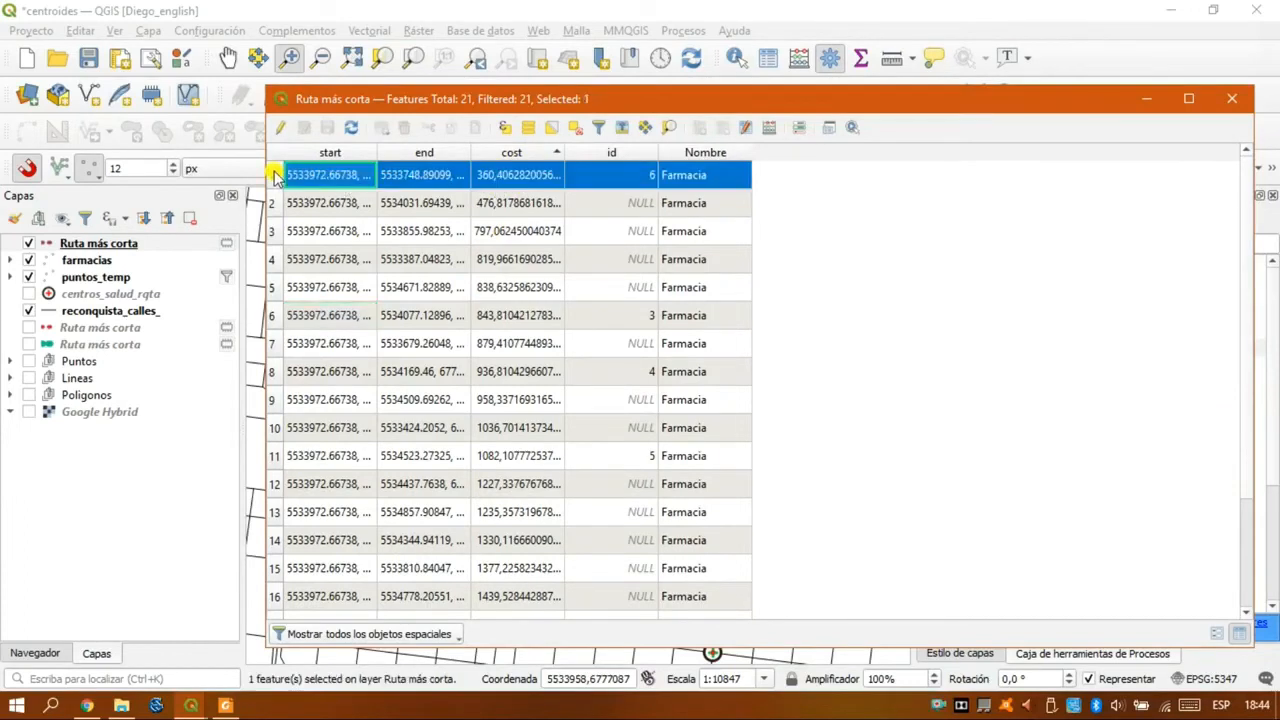
{"action": "left_click", "coordinate": [1232, 98]}
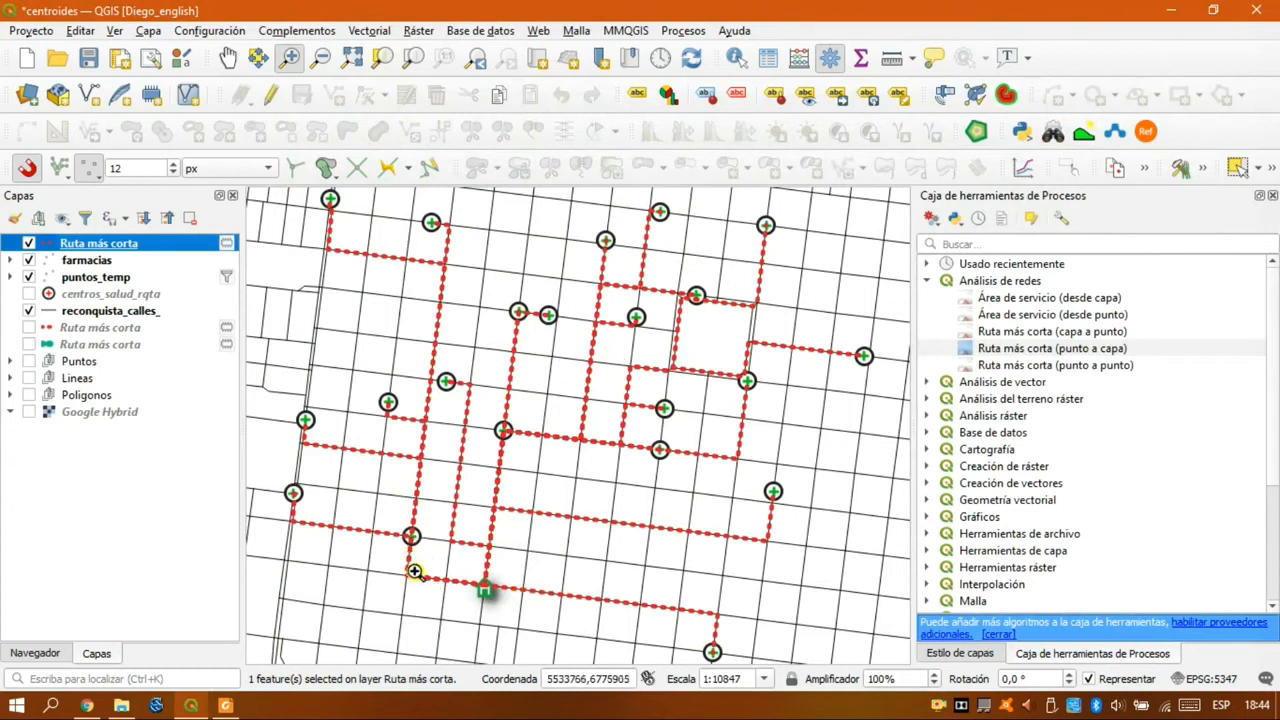
- Classify the pharmacy routes layer with categorized symbology on the cost field using random colors
{"action": "scroll", "coordinate": [485, 593], "scroll_direction": "up", "scroll_amount": 3}
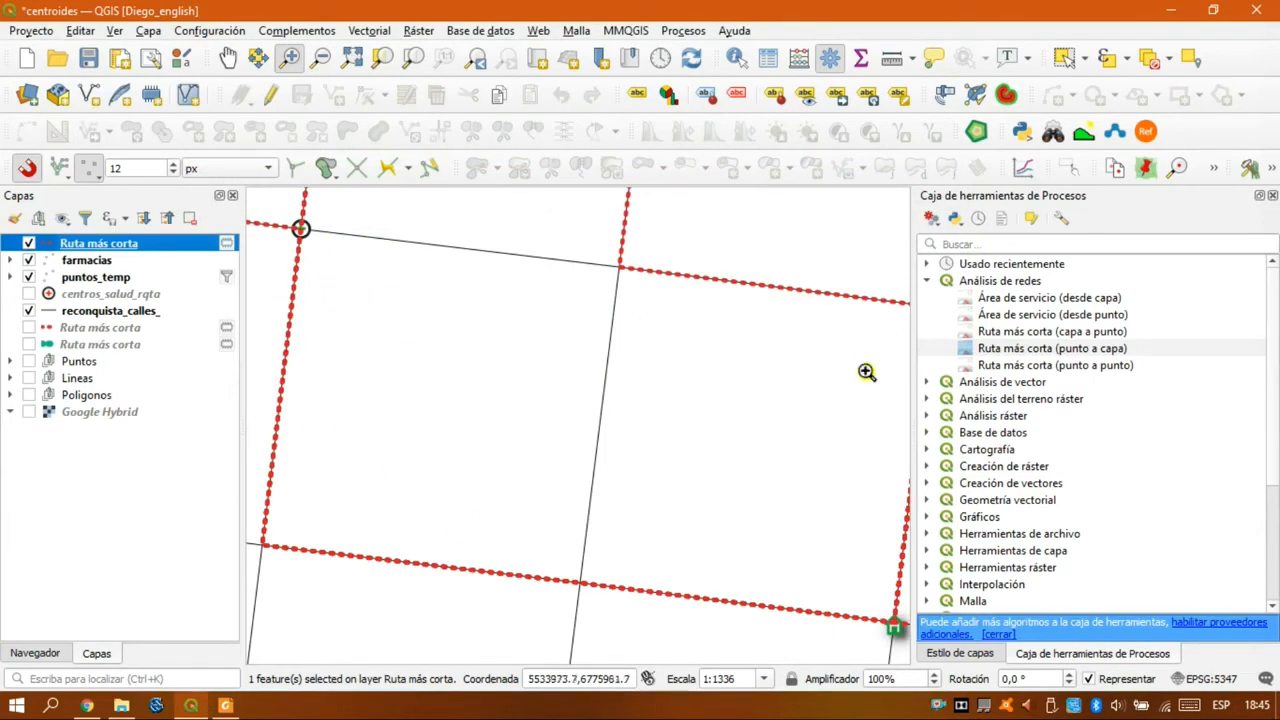
{"action": "left_click", "coordinate": [968, 653]}
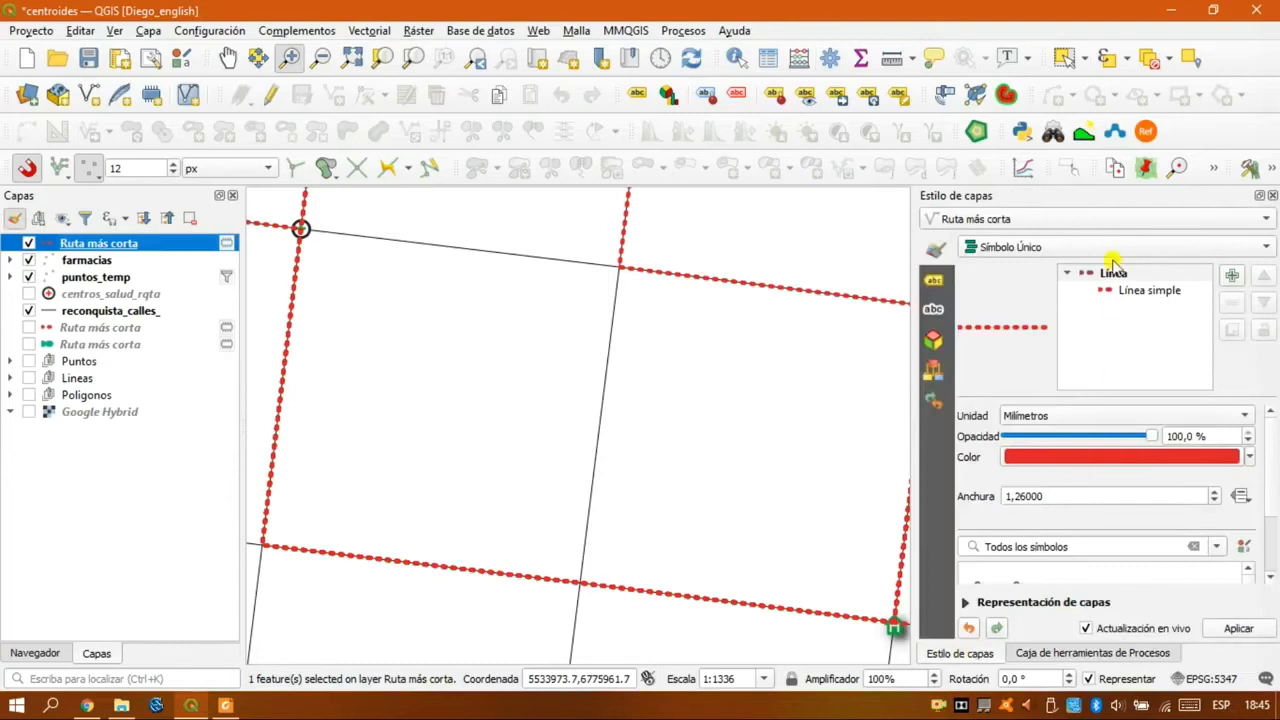
{"action": "left_click", "coordinate": [1088, 253]}
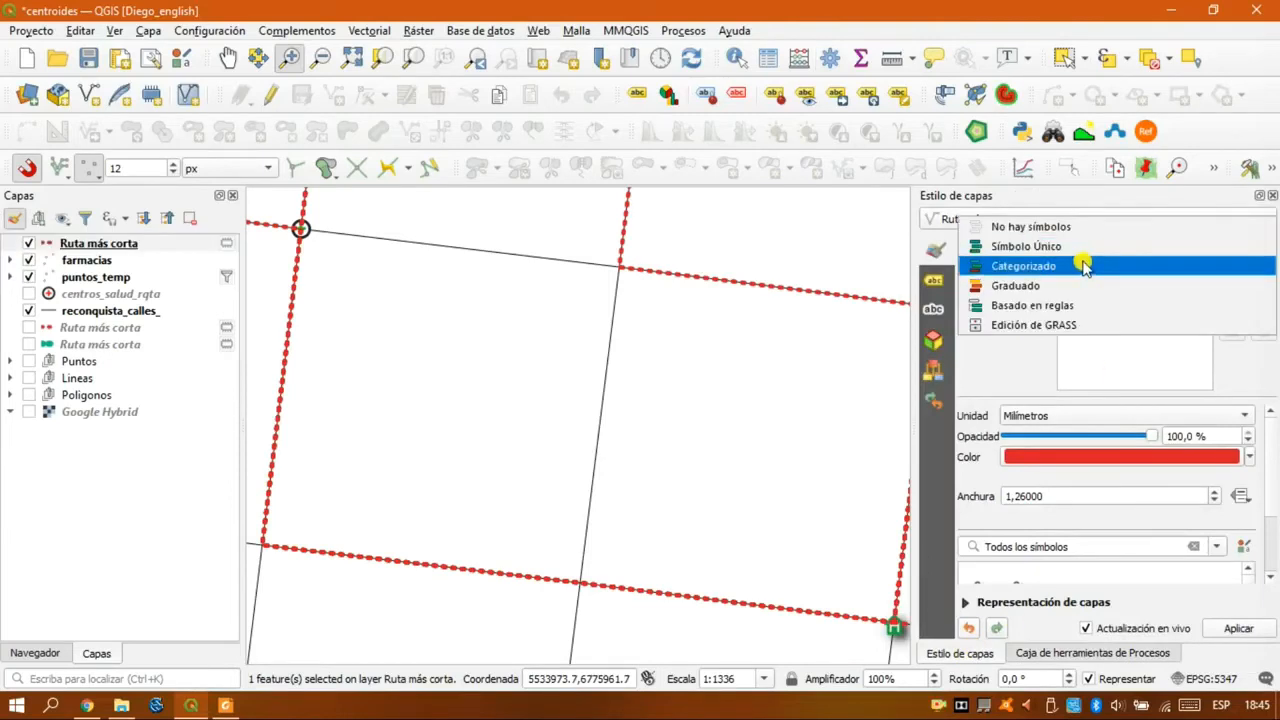
{"action": "left_click", "coordinate": [1084, 265]}
{"action": "left_click", "coordinate": [993, 578]}
{"action": "left_click", "coordinate": [1238, 274]}
{"action": "left_click", "coordinate": [1080, 386]}
{"action": "left_click", "coordinate": [993, 578]}
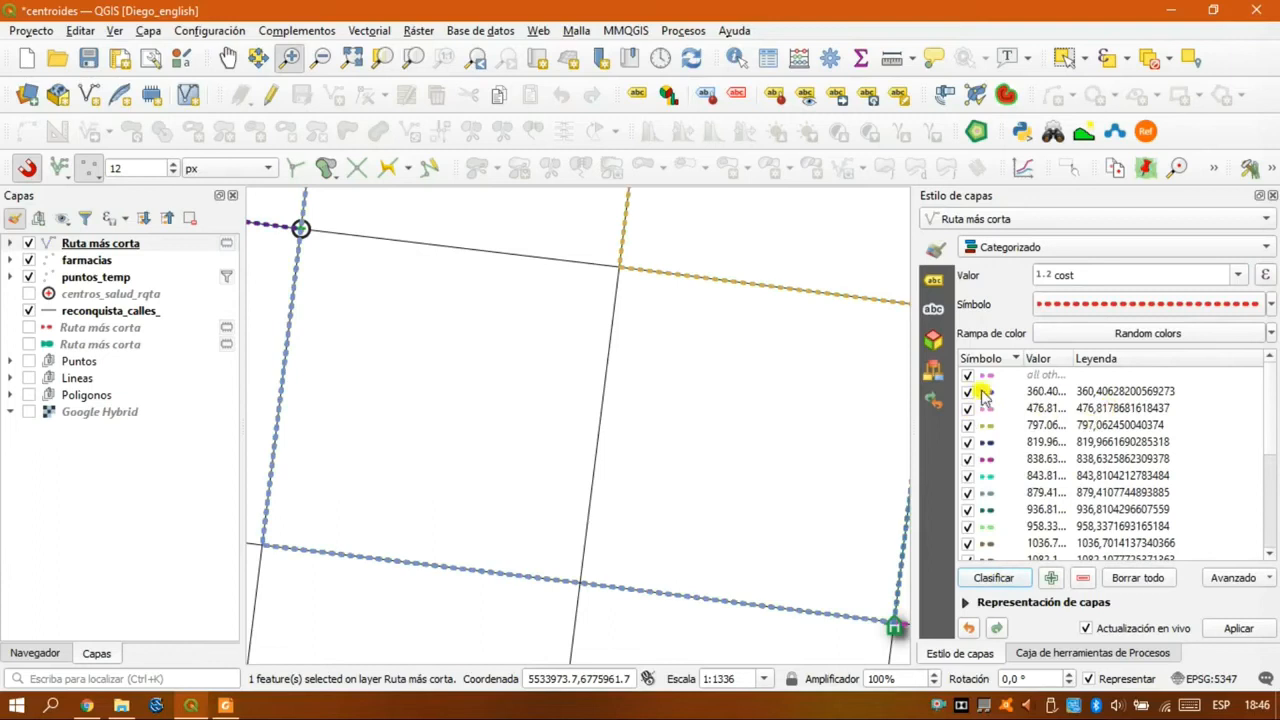
- Turn off every cost category of the pharmacy routes except the lowest one, leaving only the shortest route displayed
{"action": "left_click", "coordinate": [967, 426]}
{"action": "left_click", "coordinate": [967, 444]}
{"action": "left_click", "coordinate": [967, 460]}
{"action": "left_click", "coordinate": [967, 477]}
{"action": "left_click", "coordinate": [967, 494]}
{"action": "left_click", "coordinate": [967, 511]}
{"action": "left_click", "coordinate": [967, 527]}
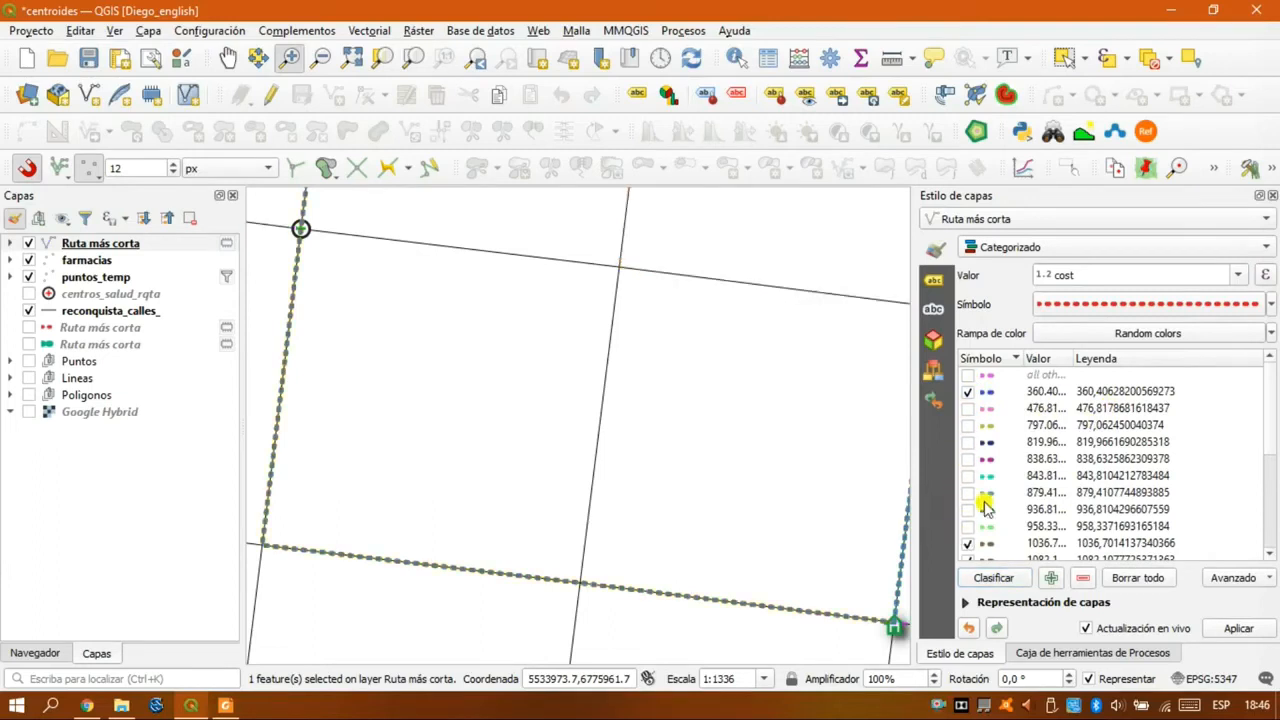
{"action": "scroll", "coordinate": [984, 505], "scroll_direction": "down", "scroll_amount": 1}
{"action": "scroll", "coordinate": [970, 548], "scroll_direction": "down", "scroll_amount": 2}
{"action": "left_click", "coordinate": [967, 459]}
{"action": "left_click", "coordinate": [967, 476]}
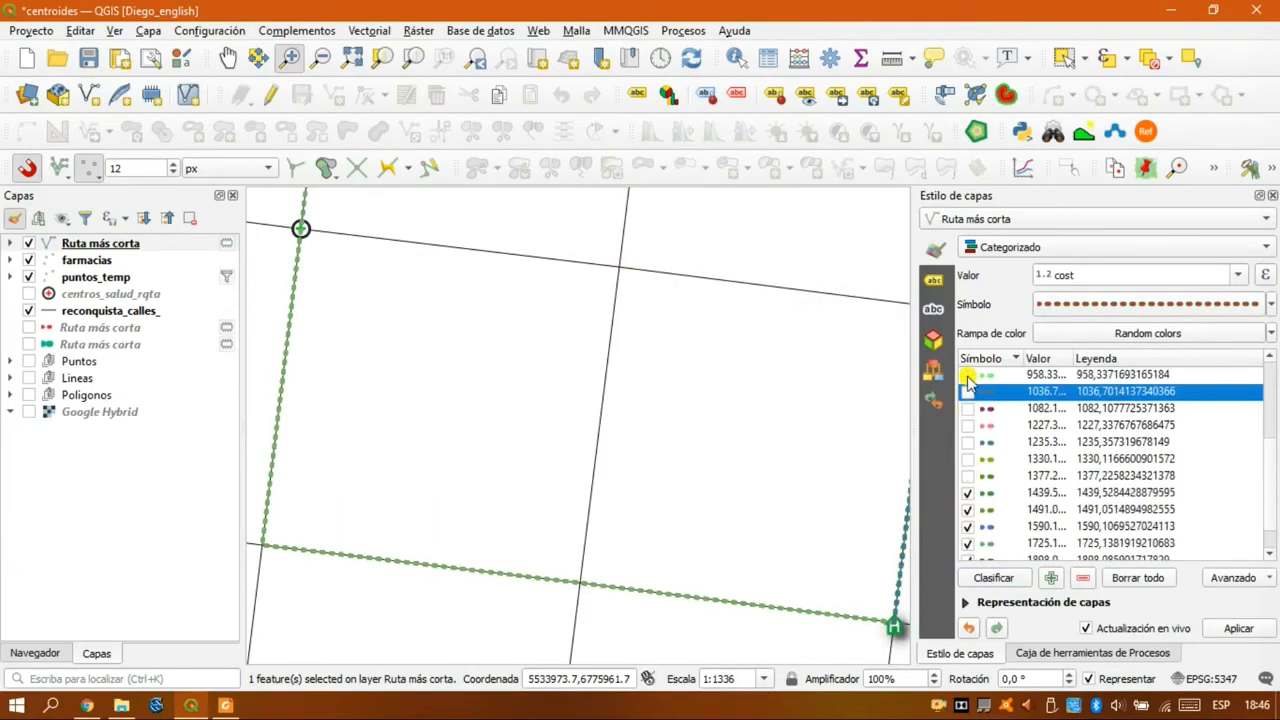
{"action": "left_click", "coordinate": [967, 492]}
{"action": "left_click", "coordinate": [967, 509]}
{"action": "left_click", "coordinate": [967, 526]}
{"action": "left_click", "coordinate": [967, 543]}
{"action": "scroll", "coordinate": [975, 537], "scroll_direction": "down", "scroll_amount": 1}
{"action": "left_click", "coordinate": [967, 526]}
{"action": "left_click", "coordinate": [967, 543]}
{"action": "scroll", "coordinate": [405, 309], "scroll_direction": "down", "scroll_amount": 2}
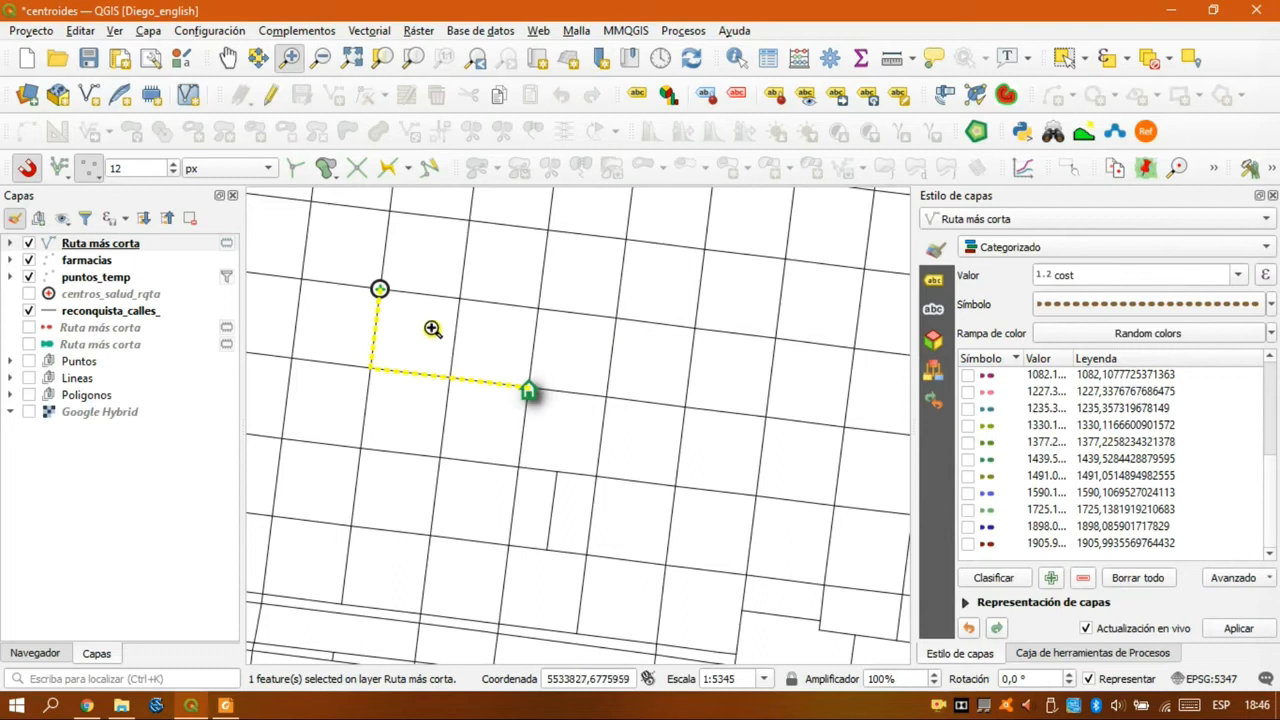
- Label the pharmacy route with single labels that use the cost field
{"action": "left_click", "coordinate": [942, 282]}
{"action": "left_click", "coordinate": [1057, 249]}
{"action": "left_click", "coordinate": [1054, 265]}
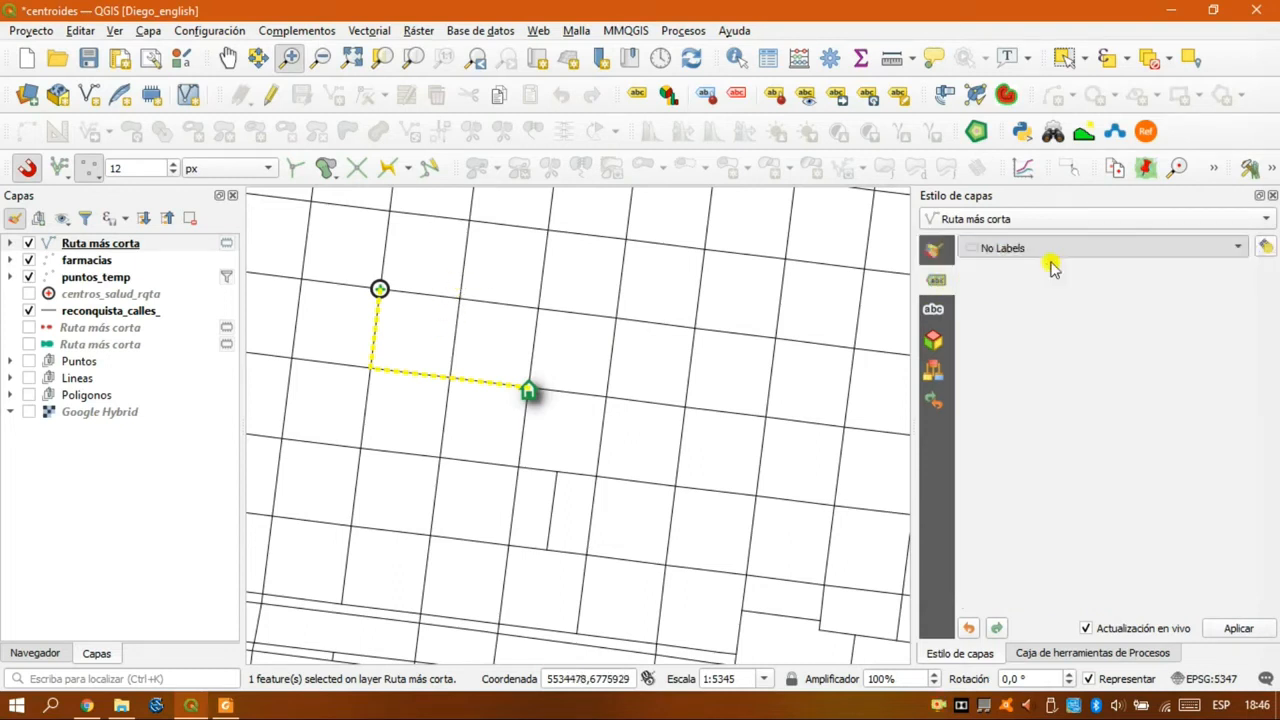
{"action": "left_click", "coordinate": [1238, 280]}
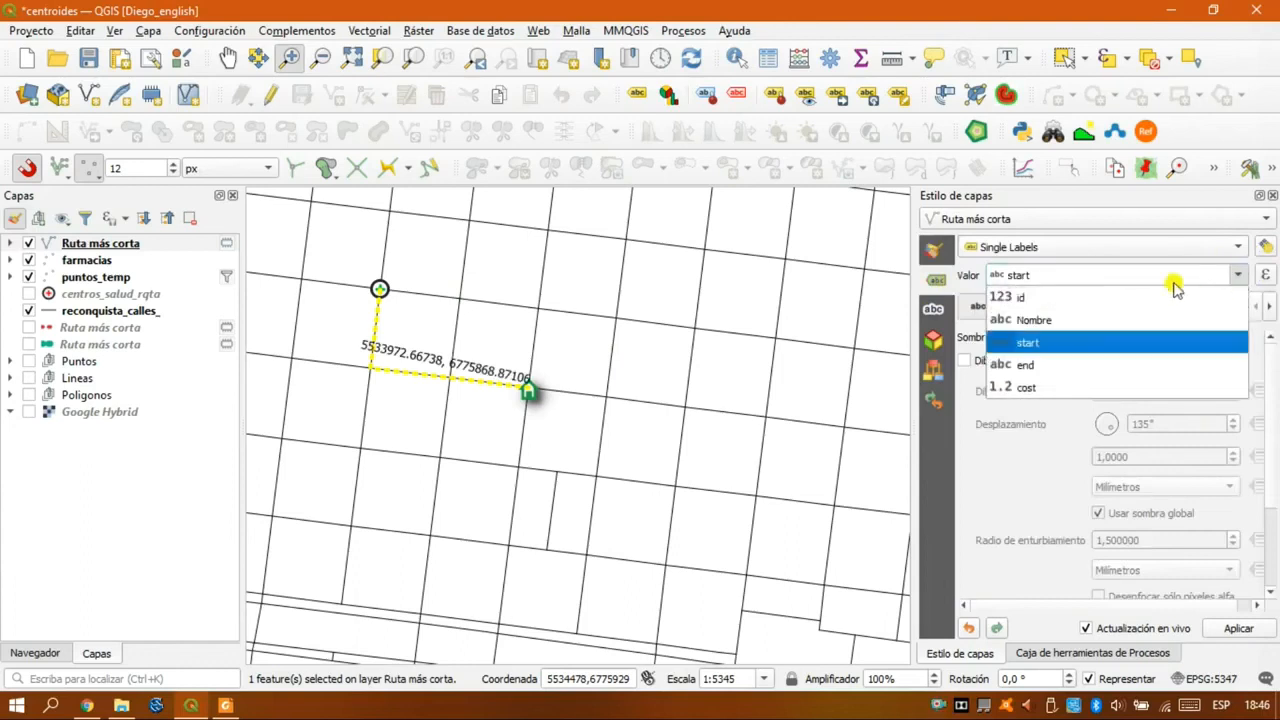
{"action": "left_click", "coordinate": [1075, 383]}
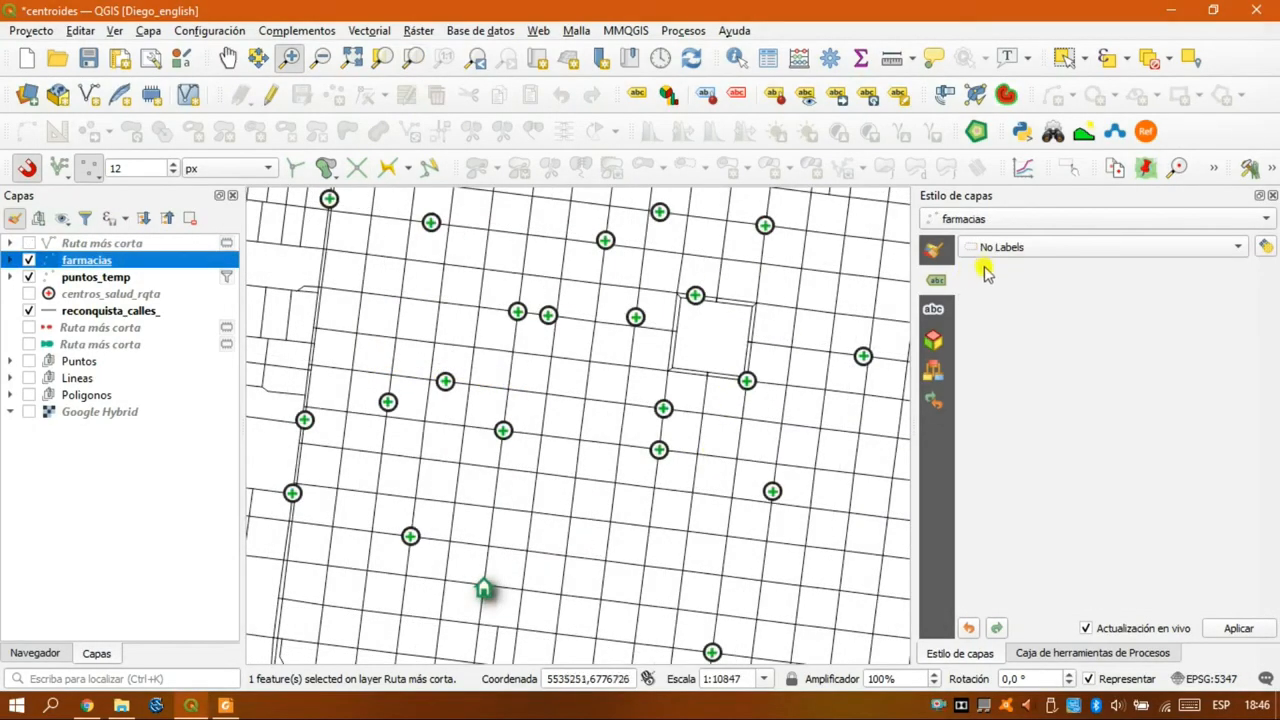
- Open Ruta más corta (punto a capa) with reconquista_calles_ as network and farmacias as end points, starting from the house marker again
{"action": "left_click", "coordinate": [1056, 655]}
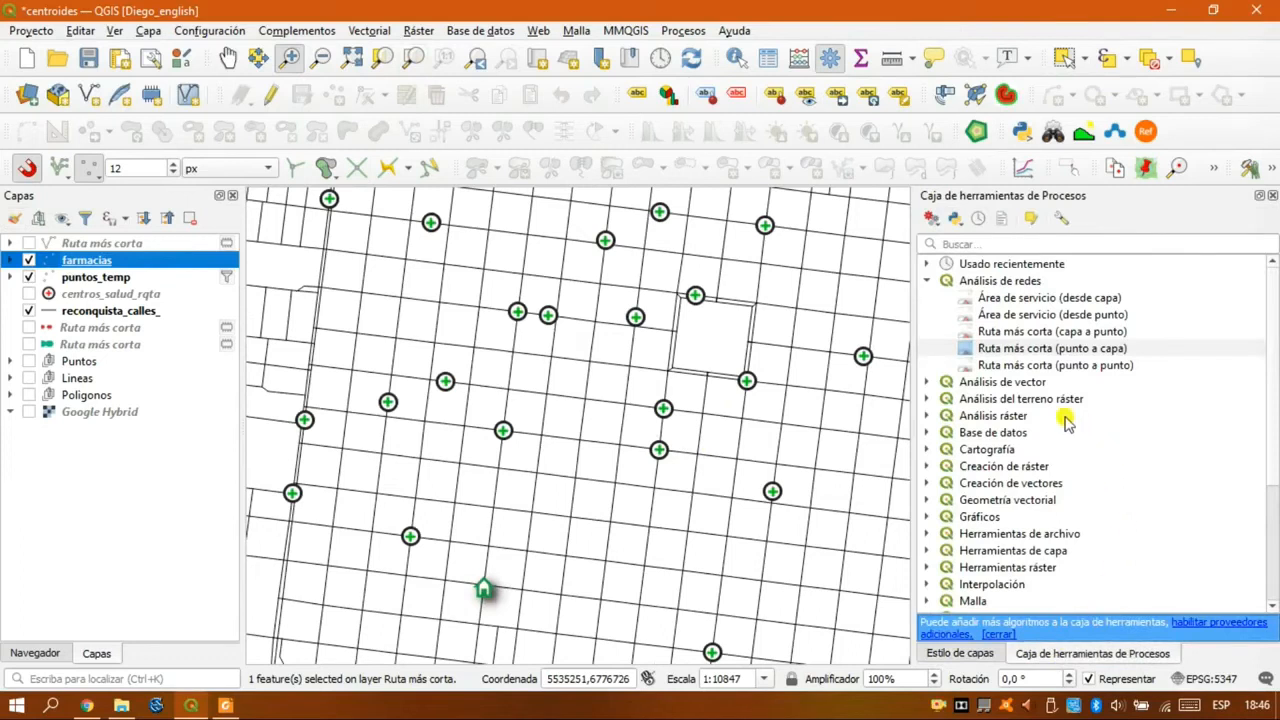
{"action": "double_click", "coordinate": [1028, 349]}
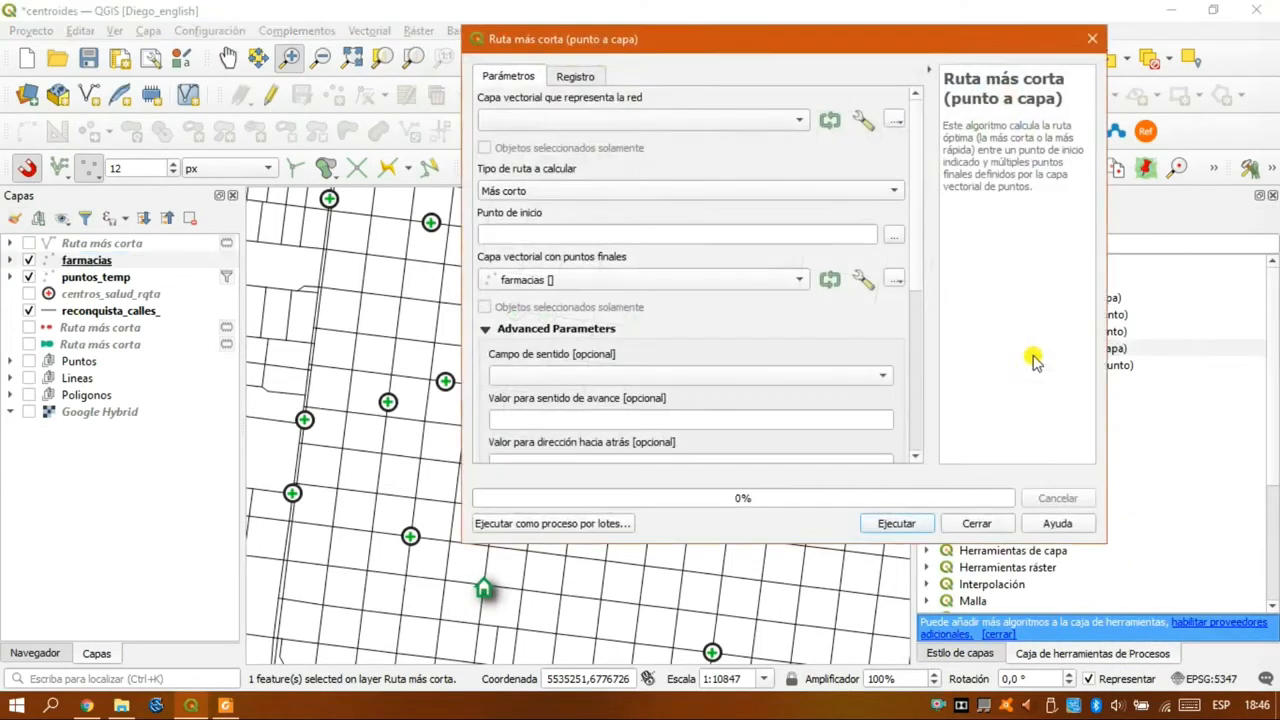
{"action": "left_click", "coordinate": [634, 118]}
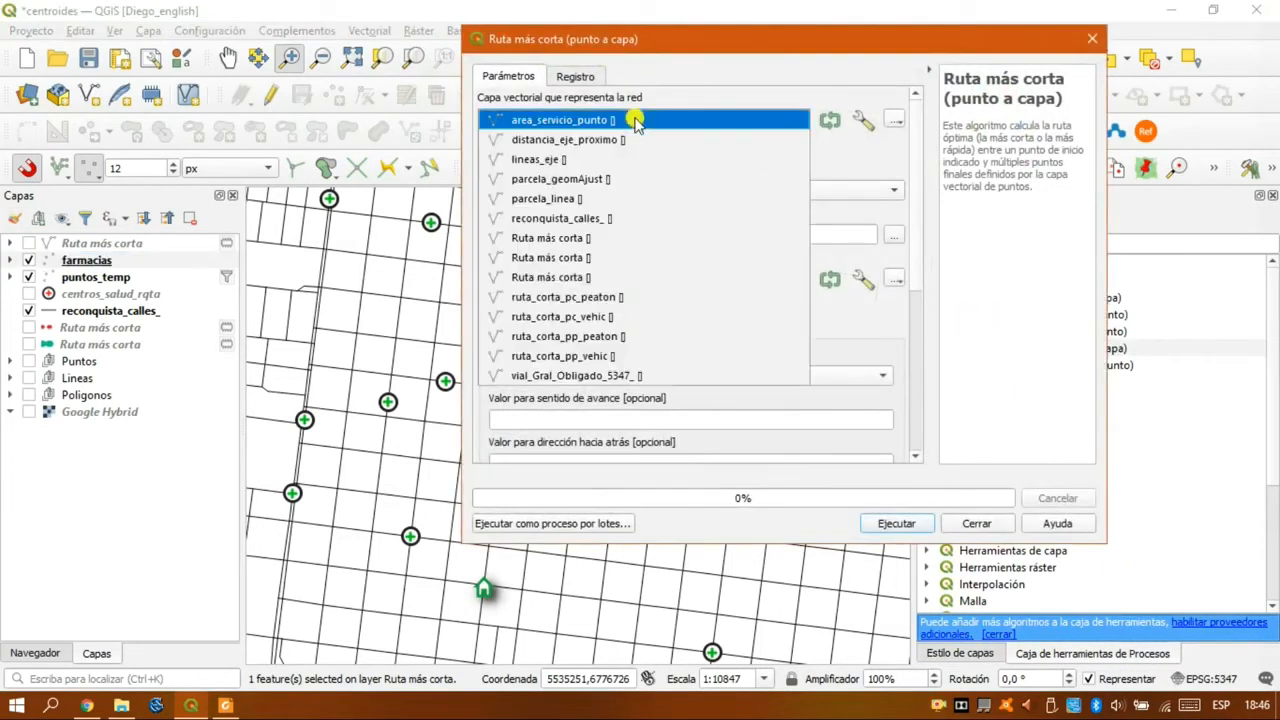
{"action": "left_click", "coordinate": [588, 216]}
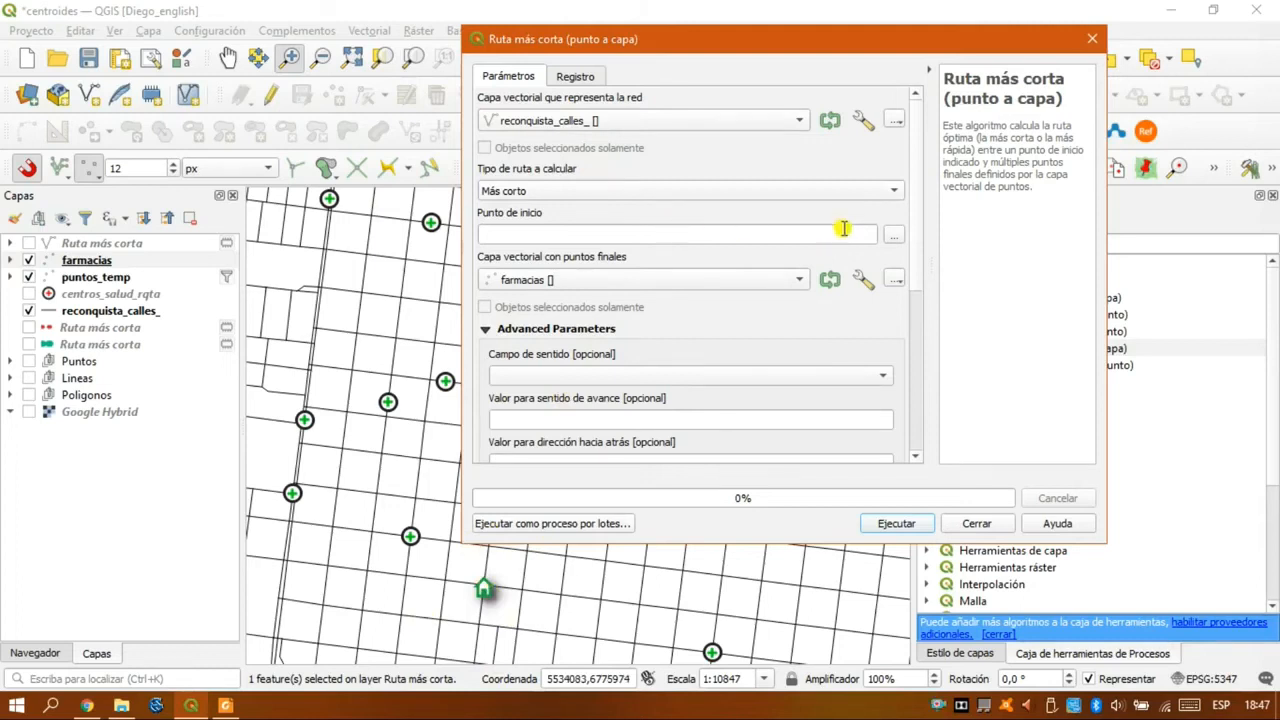
{"action": "left_click", "coordinate": [895, 234]}
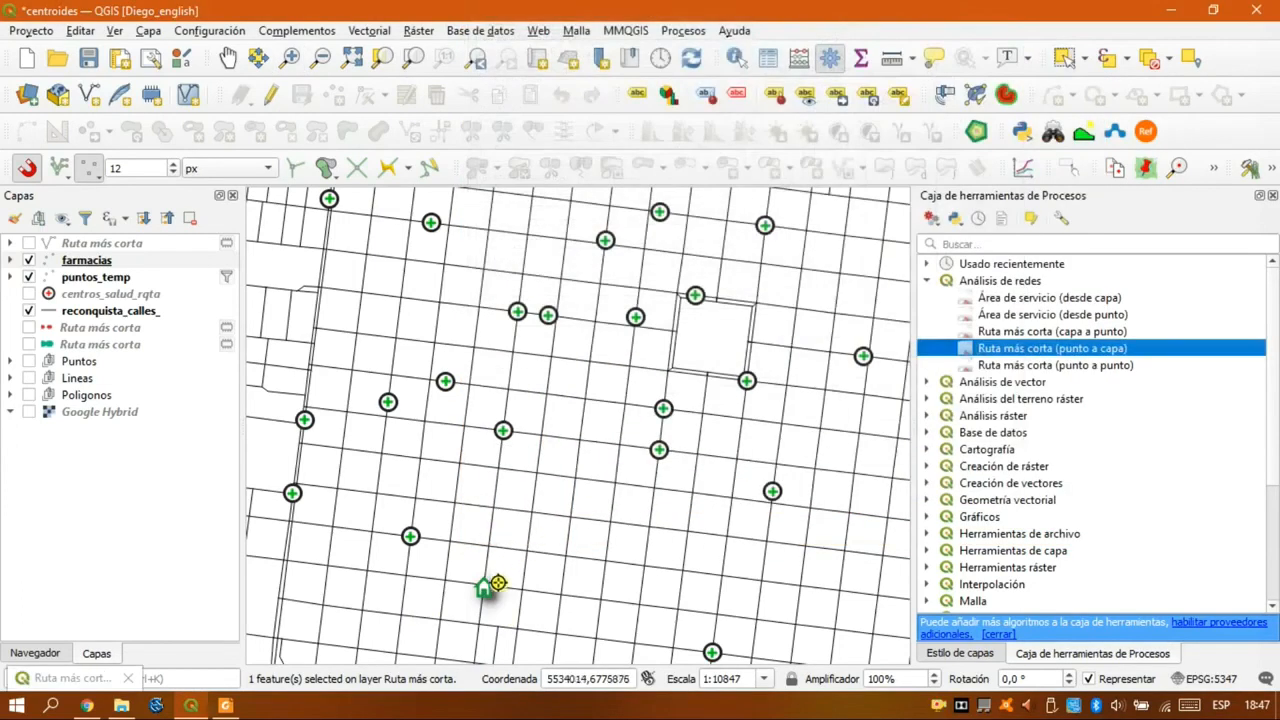
{"action": "scroll", "coordinate": [484, 587], "scroll_direction": "up", "scroll_amount": 1}
{"action": "left_click", "coordinate": [483, 588]}
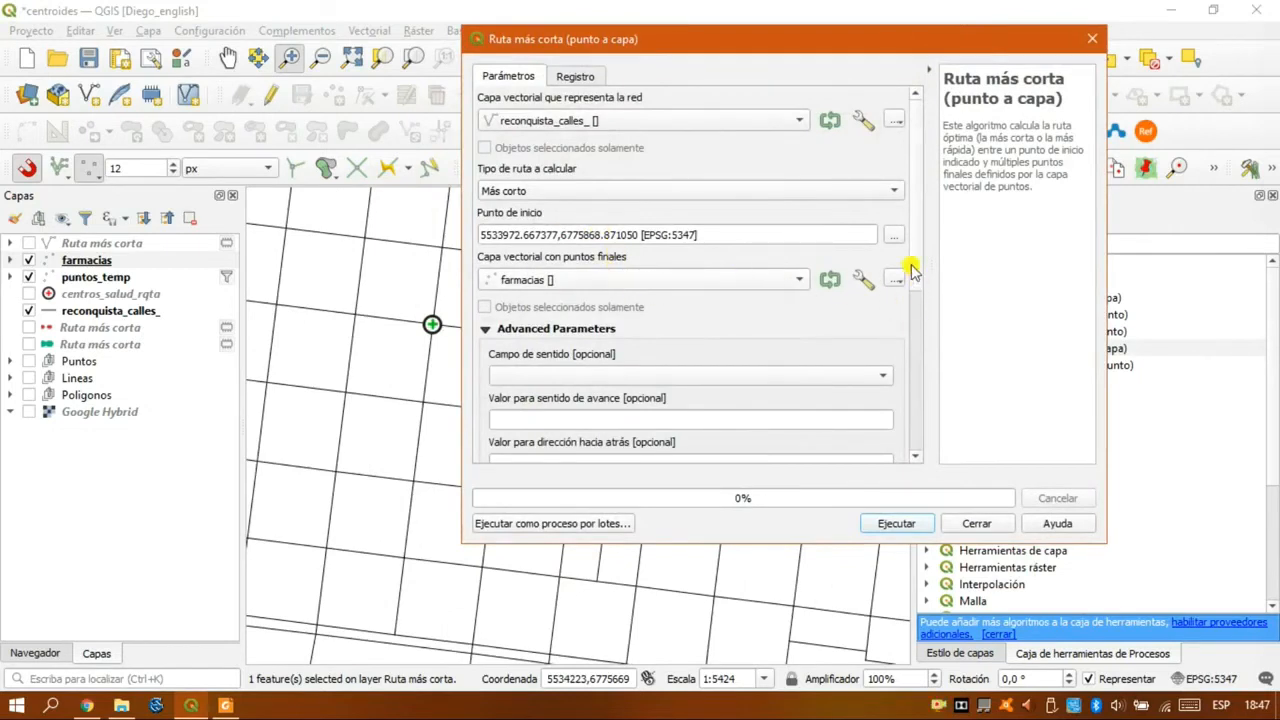
- Set the direction field to sent_circ, with UV for forward, DV for both directions and Sentido de avance as default direction
{"action": "left_click_drag", "start_coordinate": [911, 263], "coordinate": [930, 368]}
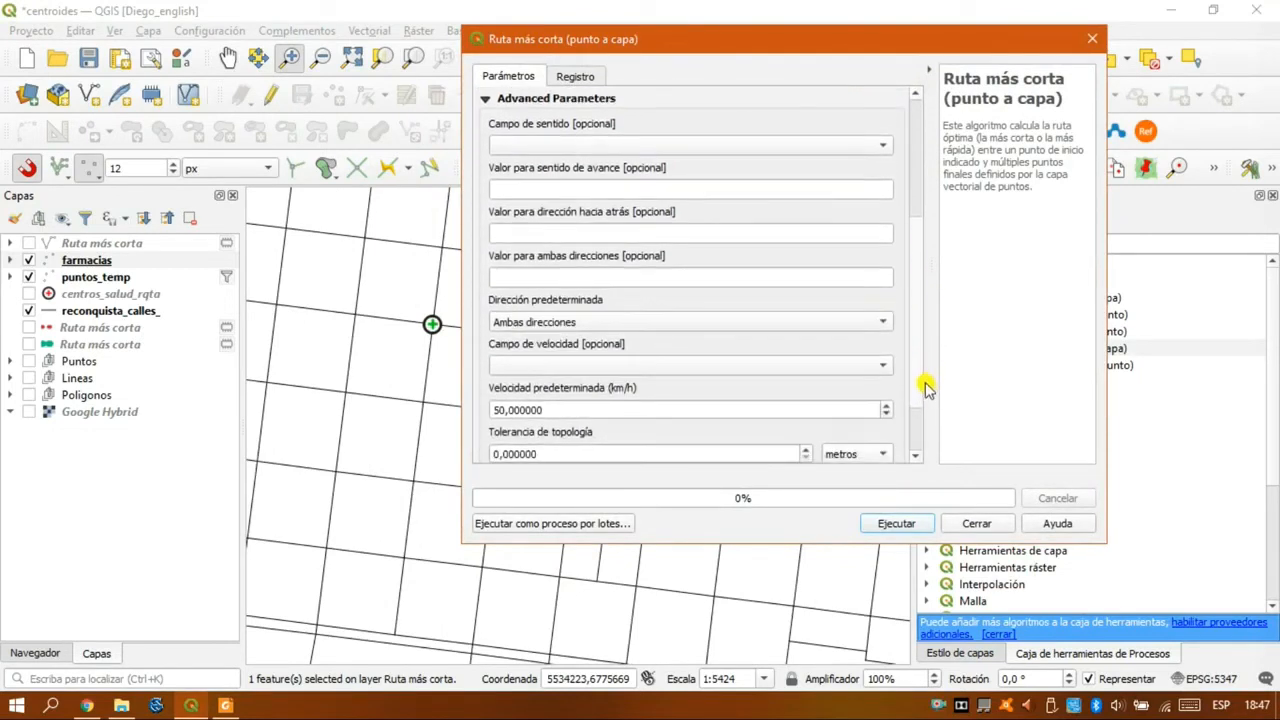
{"action": "left_click", "coordinate": [553, 147]}
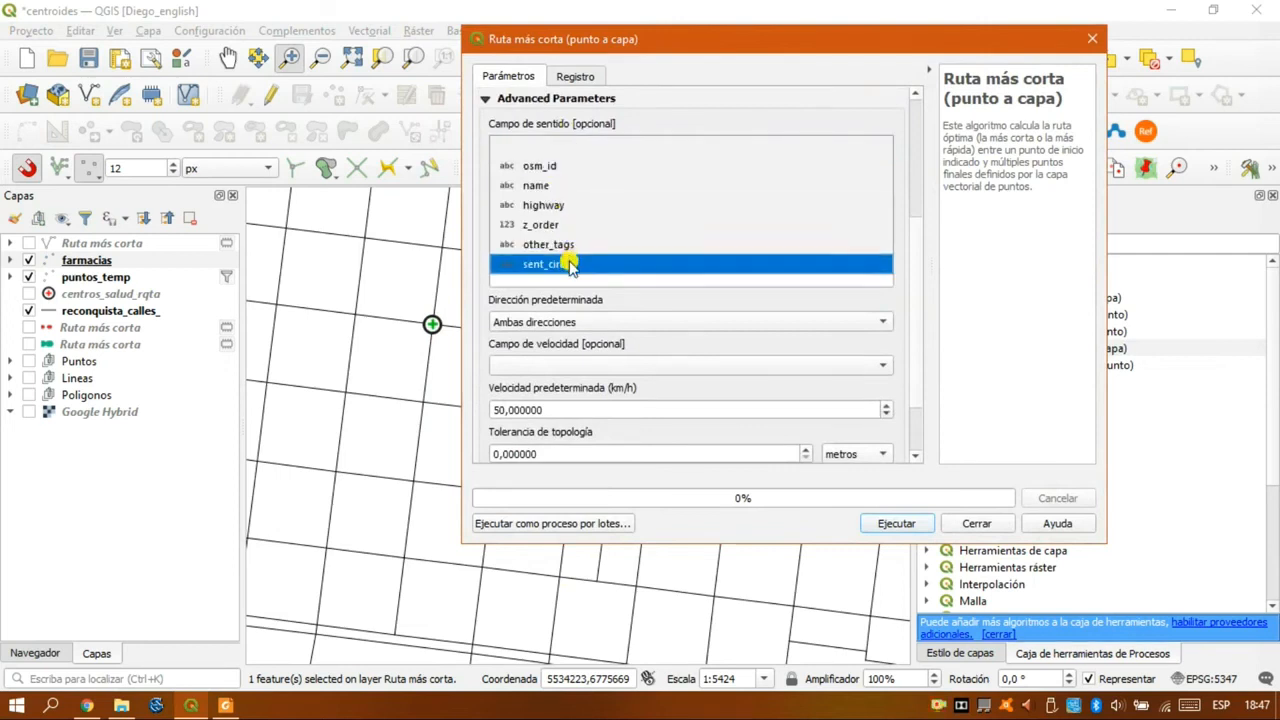
{"action": "left_click", "coordinate": [570, 264]}
{"action": "left_click", "coordinate": [554, 190]}
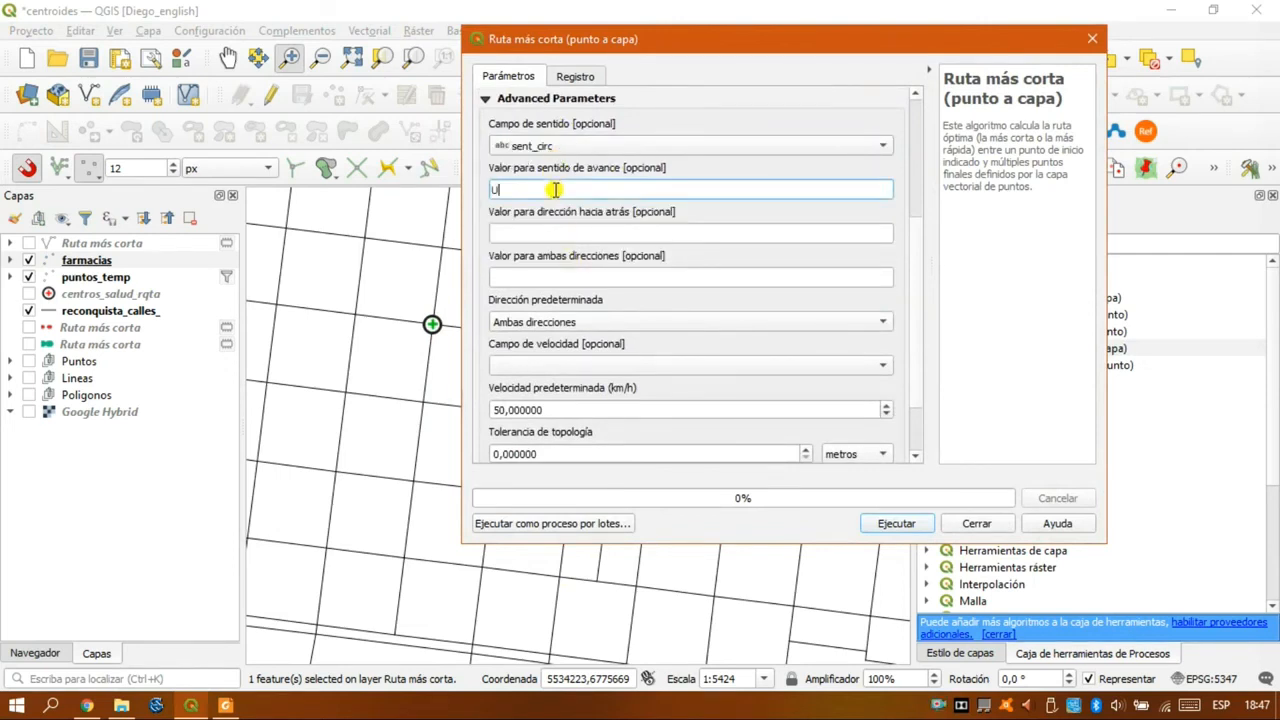
{"action": "left_click", "coordinate": [521, 277]}
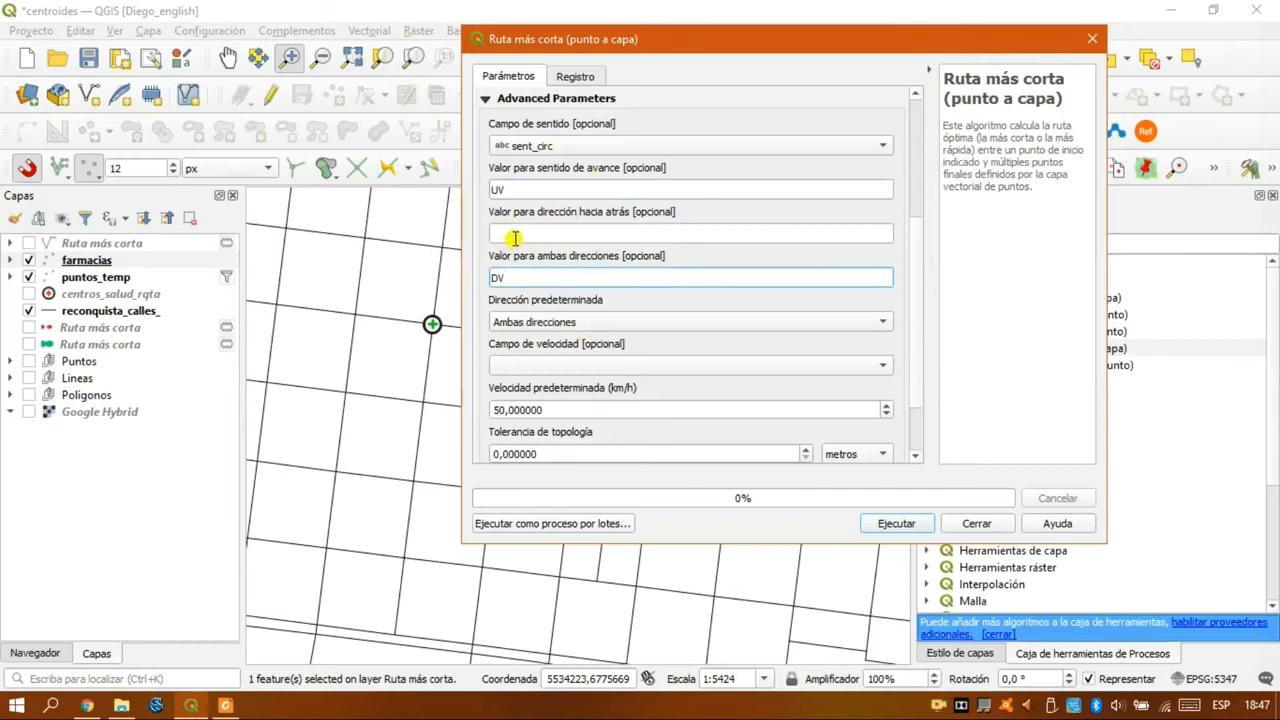
{"action": "left_click", "coordinate": [618, 322]}
{"action": "left_click", "coordinate": [570, 283]}
- Enter the topology tolerance in metres, run the route calculation with street directions and close the dialog
{"action": "left_click_drag", "start_coordinate": [912, 316], "coordinate": [920, 386]}
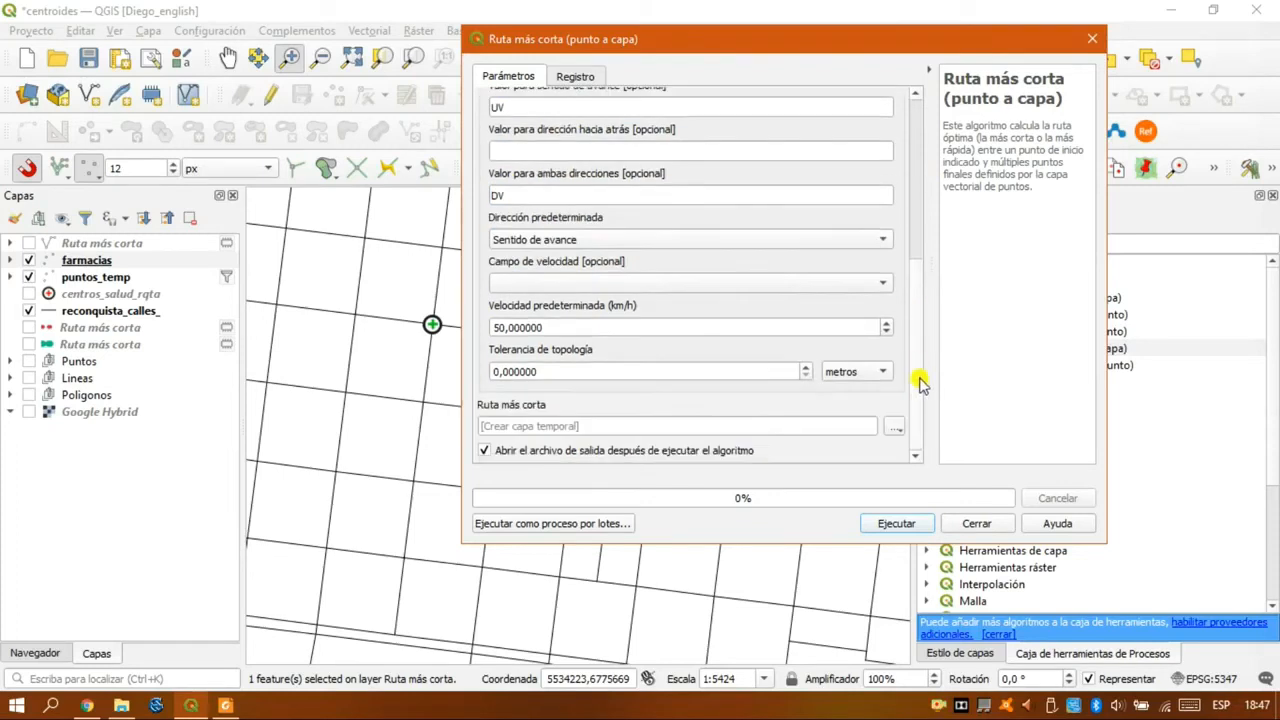
{"action": "double_click", "coordinate": [500, 371]}
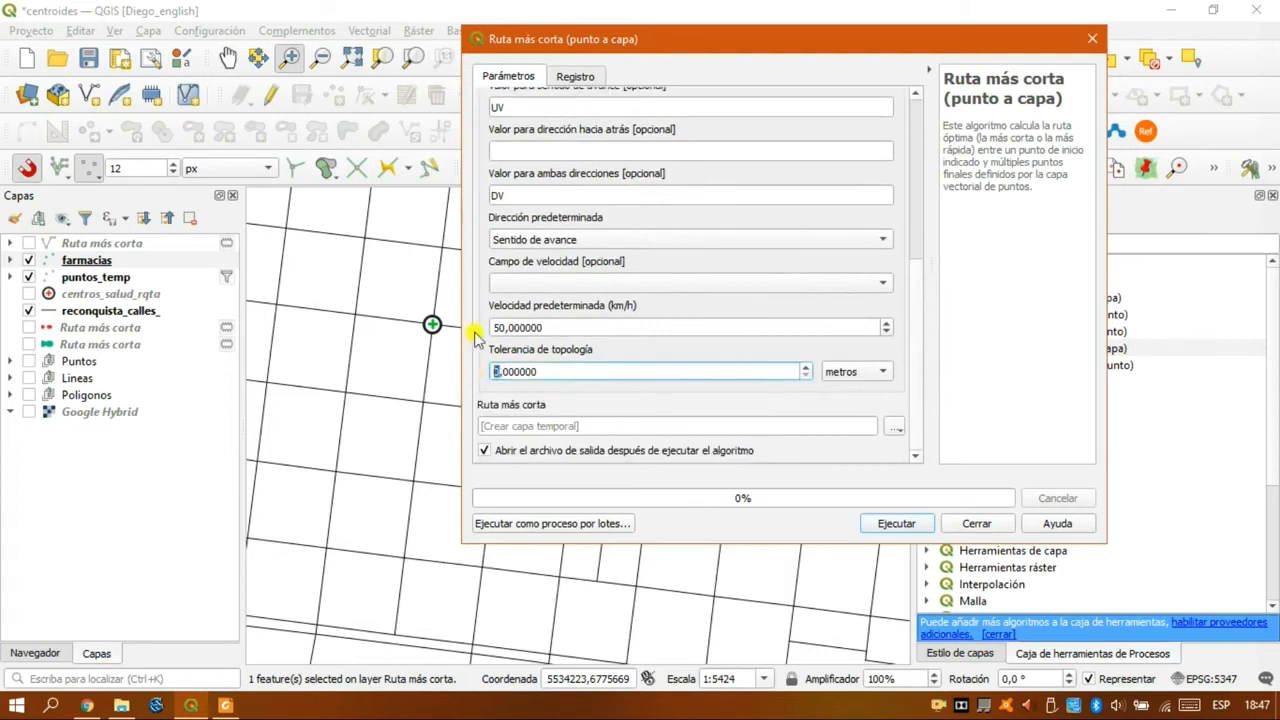
{"action": "left_click", "coordinate": [890, 523]}
{"action": "left_click", "coordinate": [970, 523]}
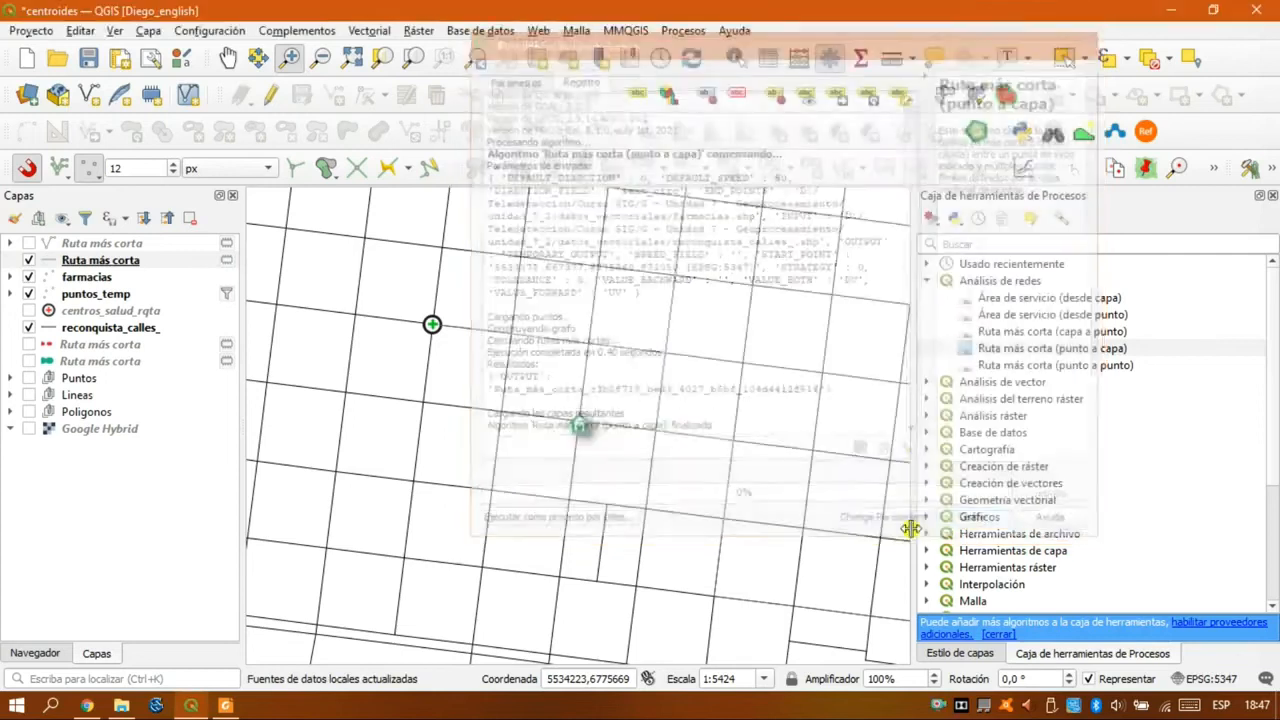
- Select the newly calculated street-direction routes layer and zoom the map to its extent
{"action": "left_click", "coordinate": [101, 260]}
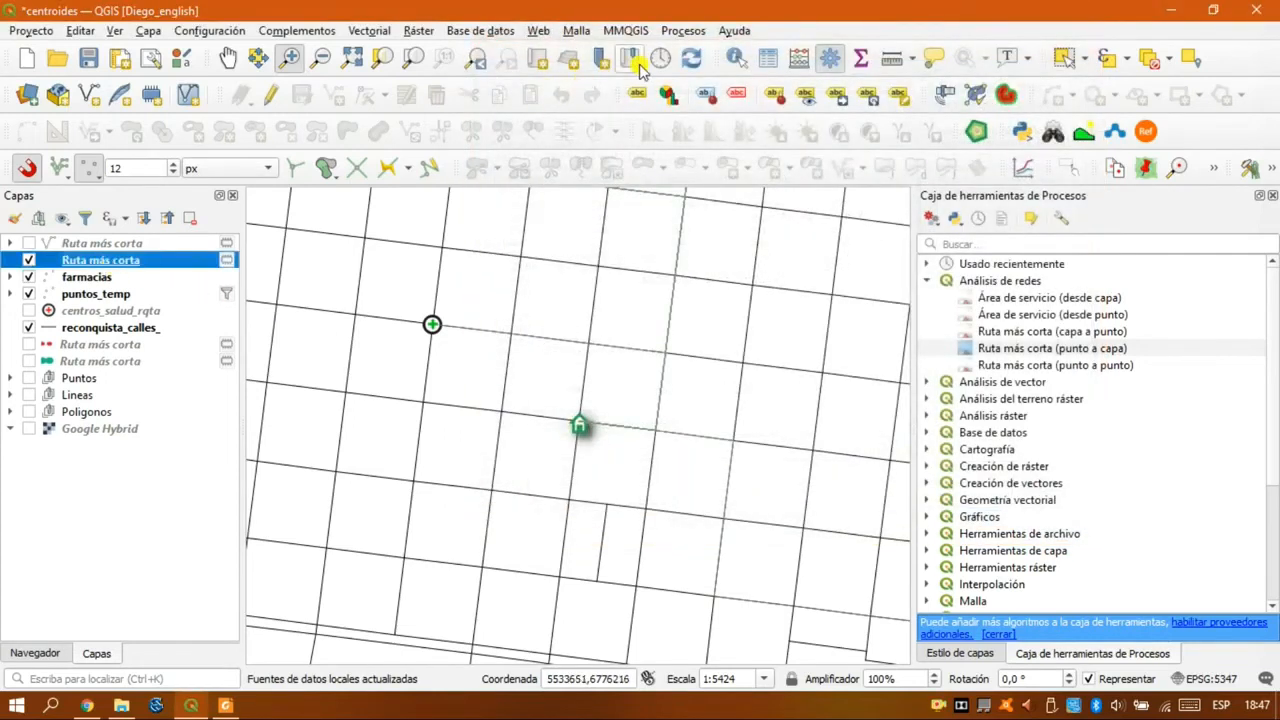
{"action": "left_click", "coordinate": [405, 60]}
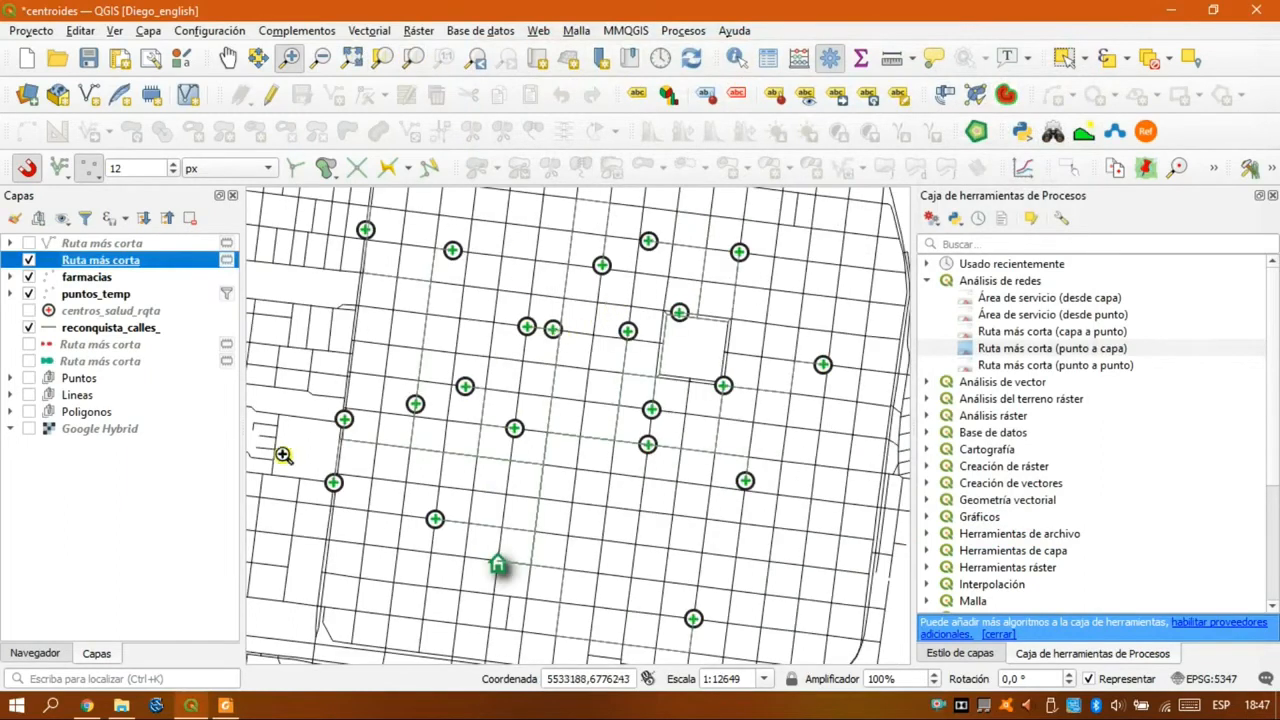
- Copy all style categories from the thick green Ruta más corta layer and paste them onto the street-direction pharmacy routes layer
{"action": "left_click", "coordinate": [96, 361]}
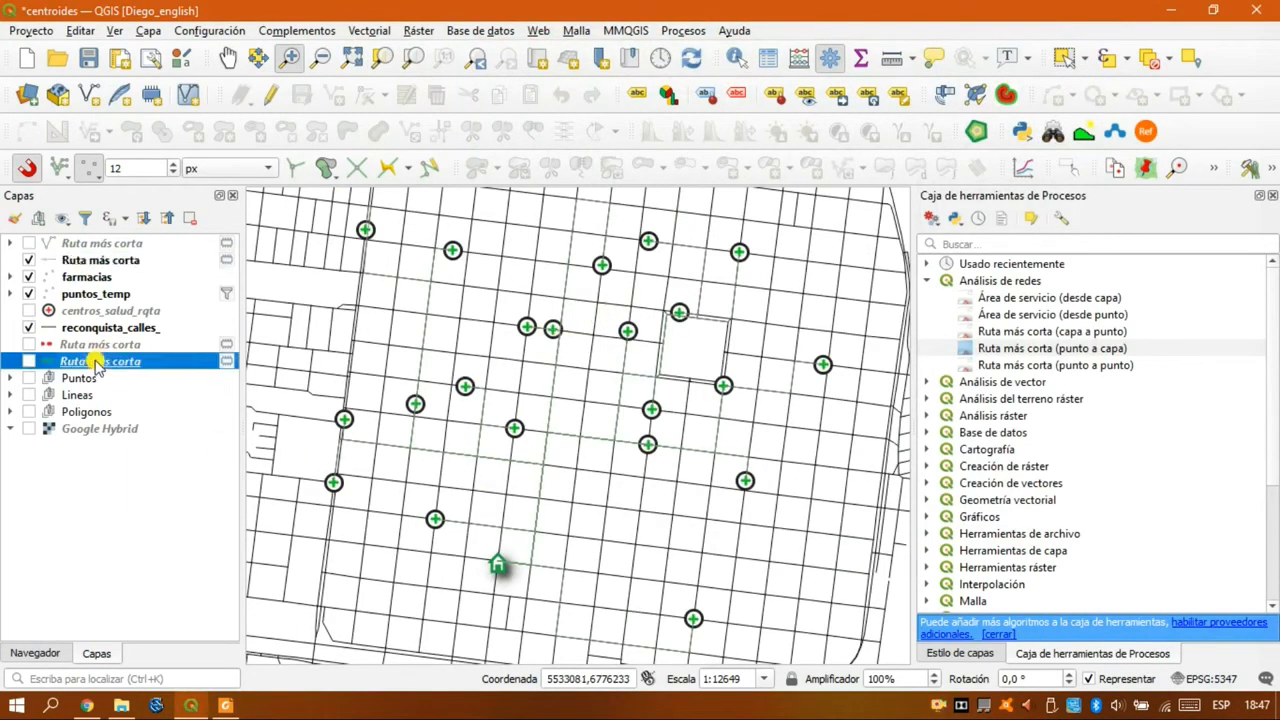
{"action": "right_click", "coordinate": [95, 360]}
{"action": "mouse_move", "coordinate": [244, 430]}
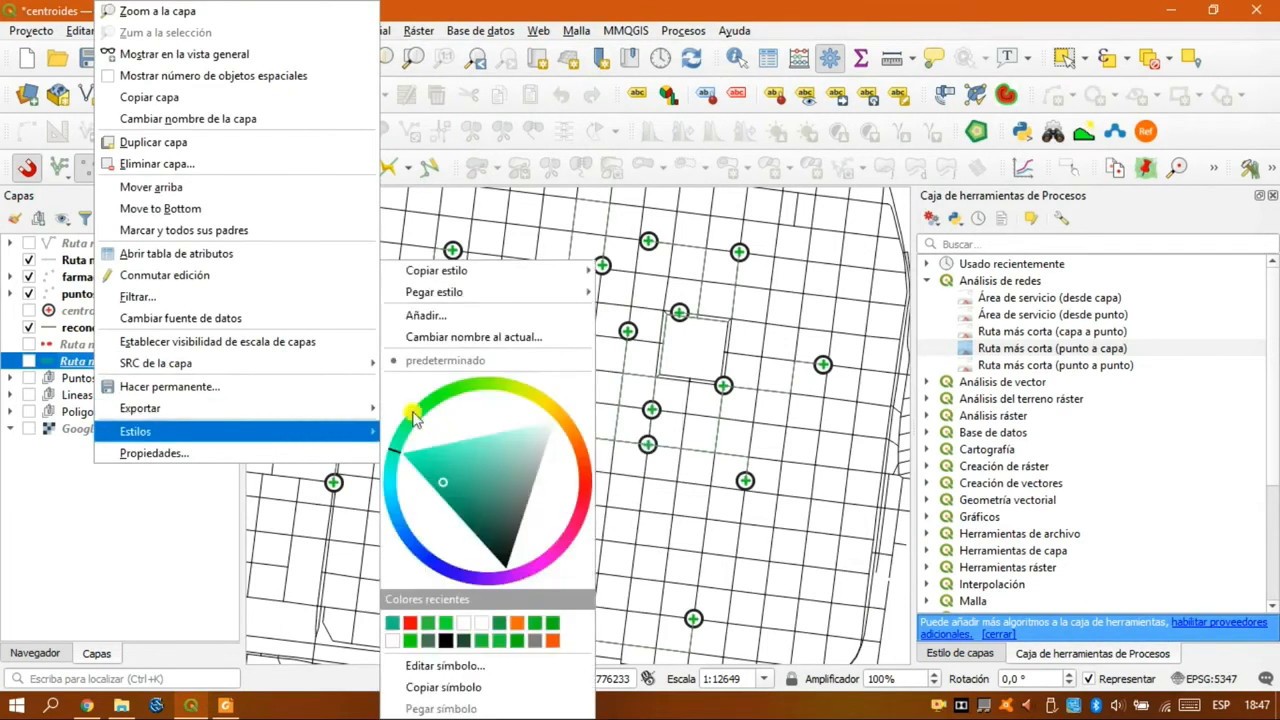
{"action": "mouse_move", "coordinate": [557, 276]}
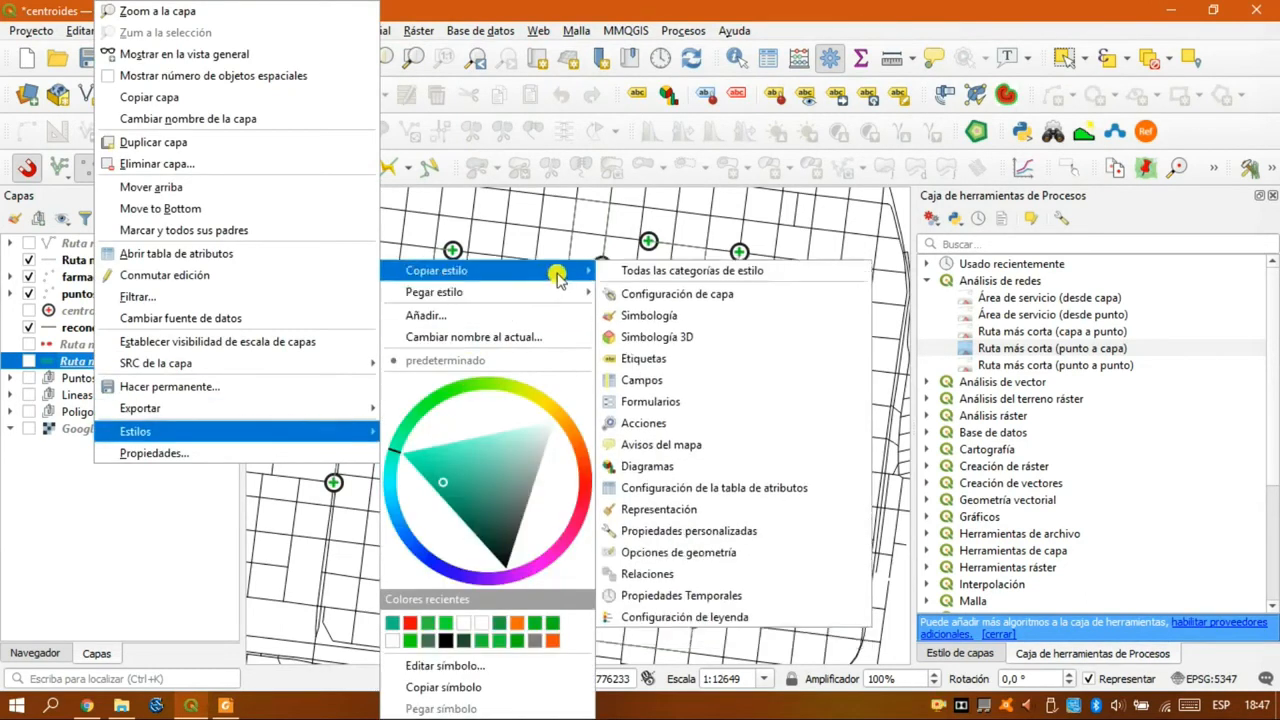
{"action": "left_click", "coordinate": [625, 271]}
{"action": "left_click", "coordinate": [82, 260]}
{"action": "right_click", "coordinate": [82, 260]}
{"action": "mouse_move", "coordinate": [250, 667]}
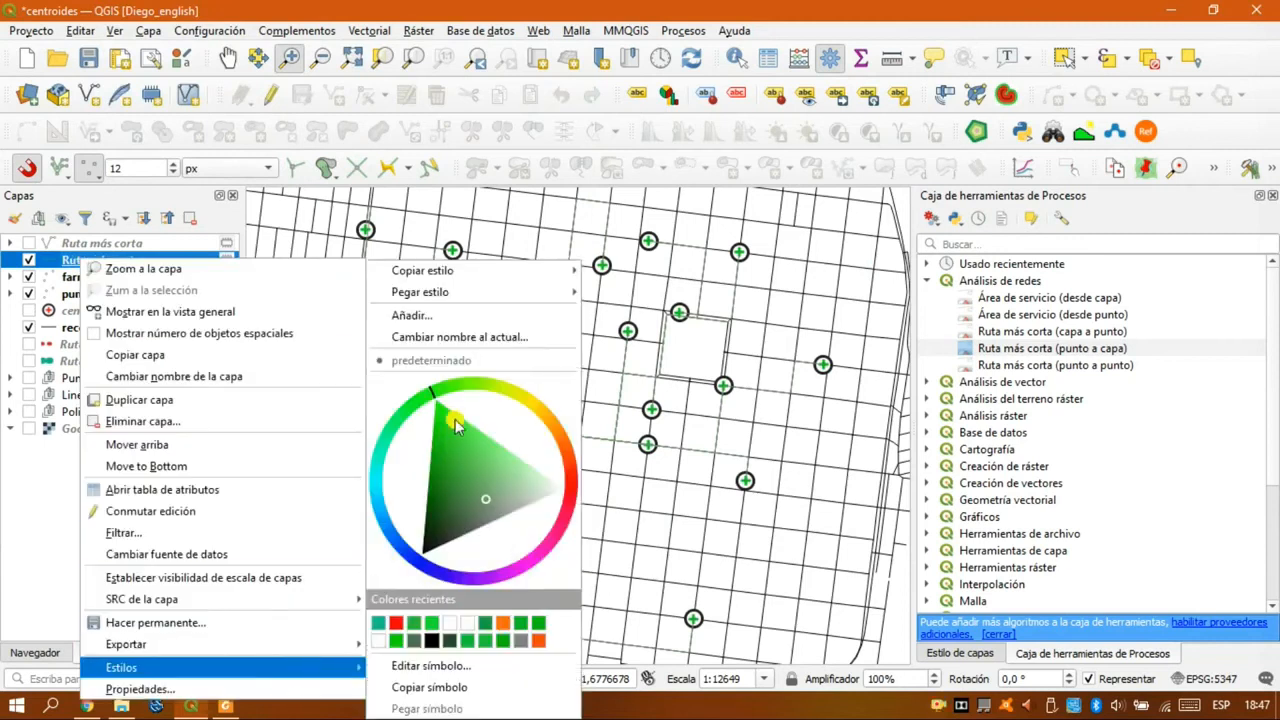
{"action": "left_click", "coordinate": [603, 291]}
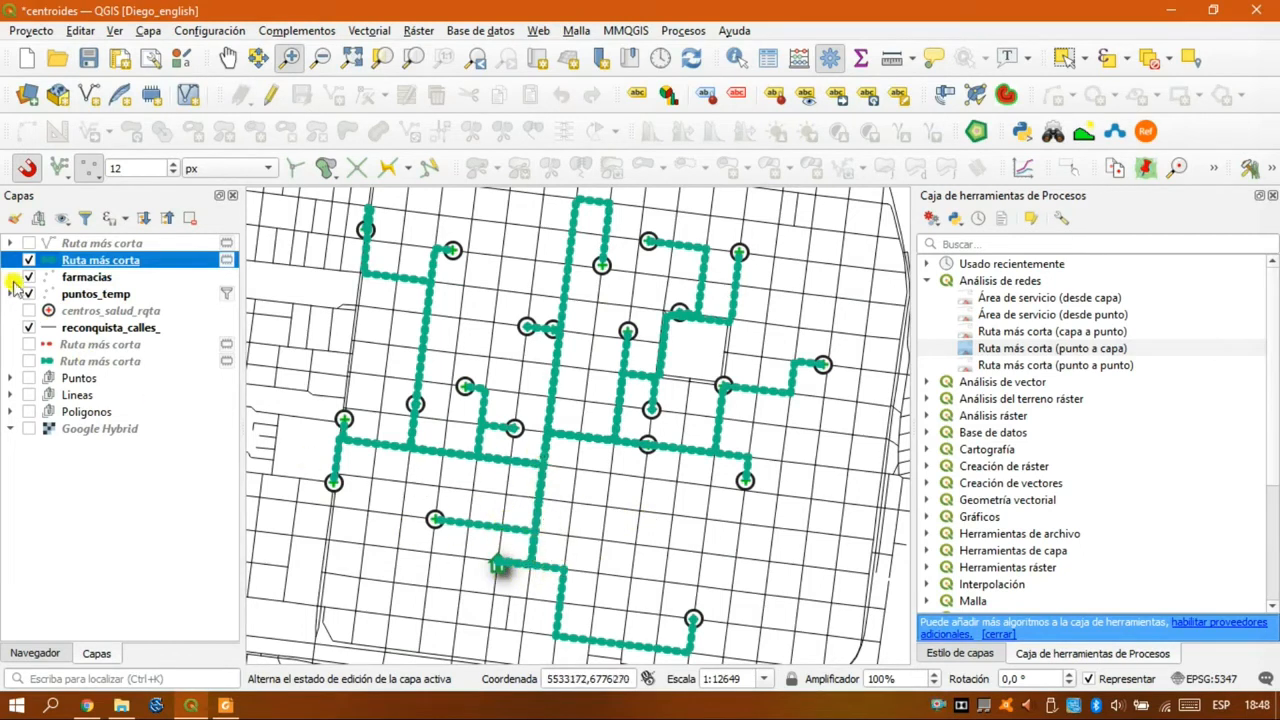
- Show the topmost Ruta más corta layer with the pedestrian pharmacy routes and set its symbology to Símbolo Único
{"action": "left_click", "coordinate": [28, 244]}
{"action": "left_click", "coordinate": [66, 244]}
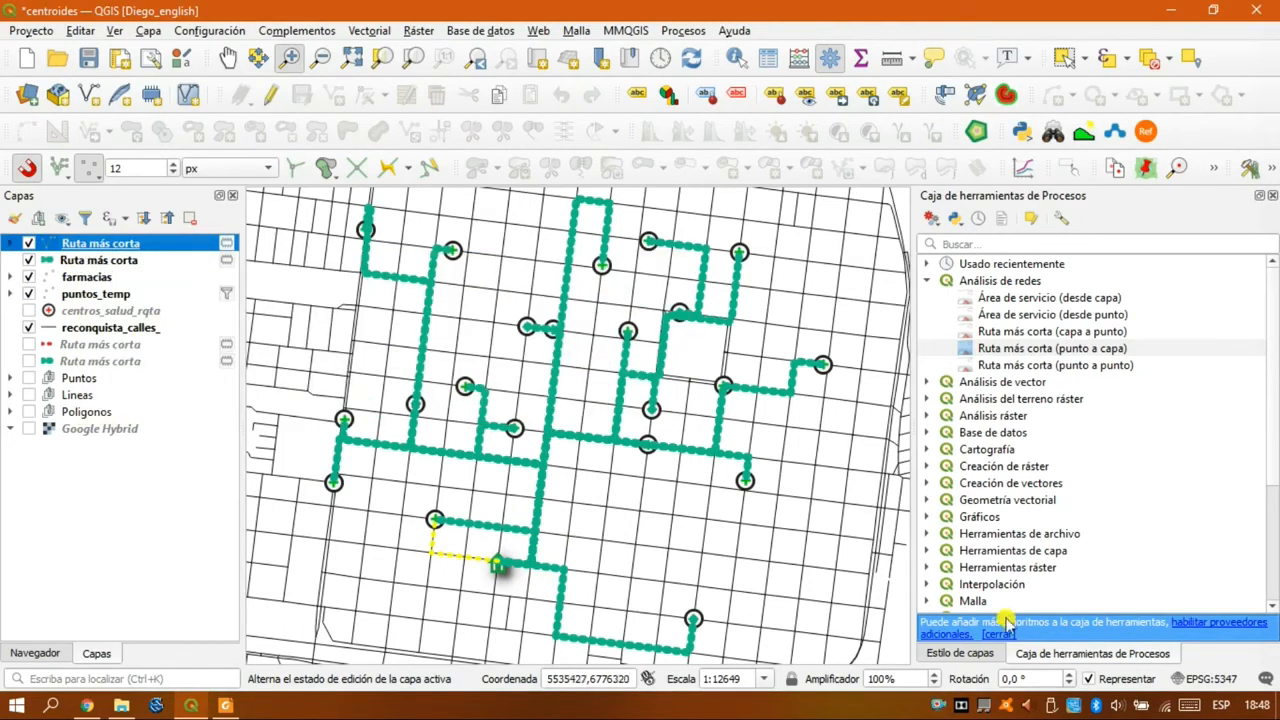
{"action": "left_click", "coordinate": [962, 654]}
{"action": "scroll", "coordinate": [1032, 252], "scroll_direction": "down", "scroll_amount": 1}
{"action": "left_click", "coordinate": [1036, 247]}
{"action": "left_click", "coordinate": [1030, 226]}
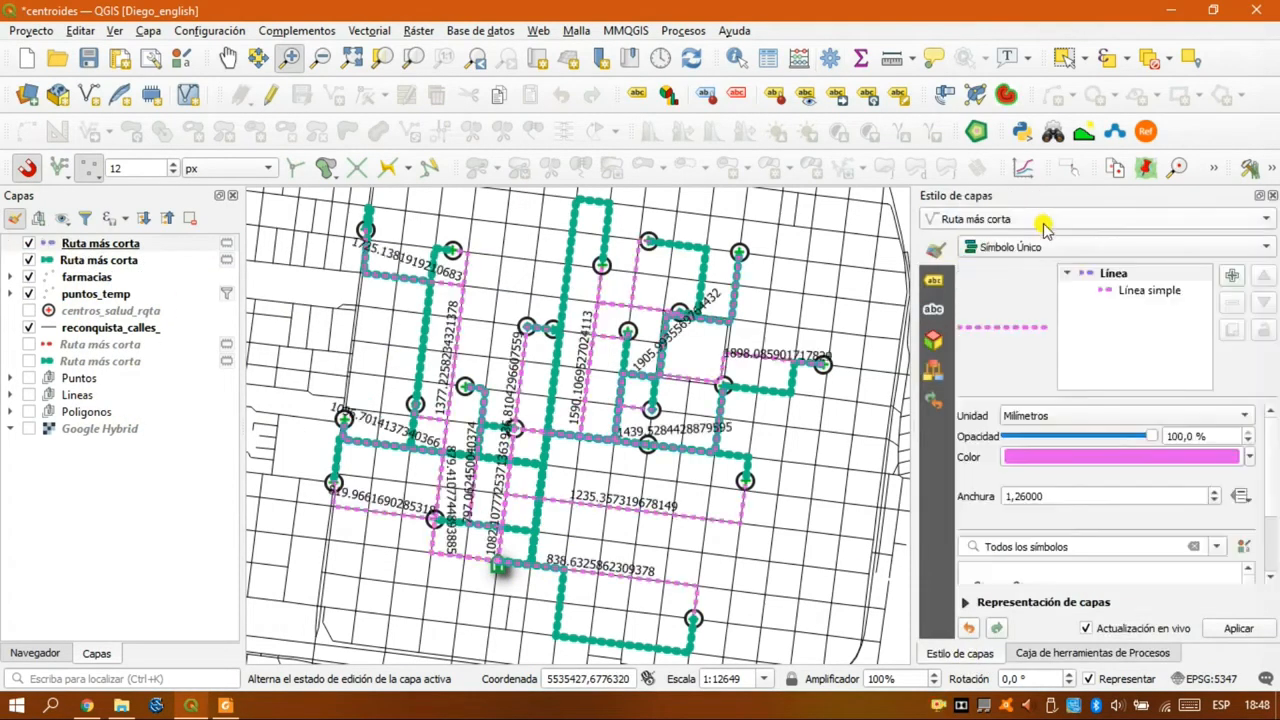
- Set the labelling of the pedestrian pharmacy routes to No Labels
{"action": "left_click", "coordinate": [936, 279]}
{"action": "left_click", "coordinate": [1013, 250]}
{"action": "left_click", "coordinate": [1005, 229]}
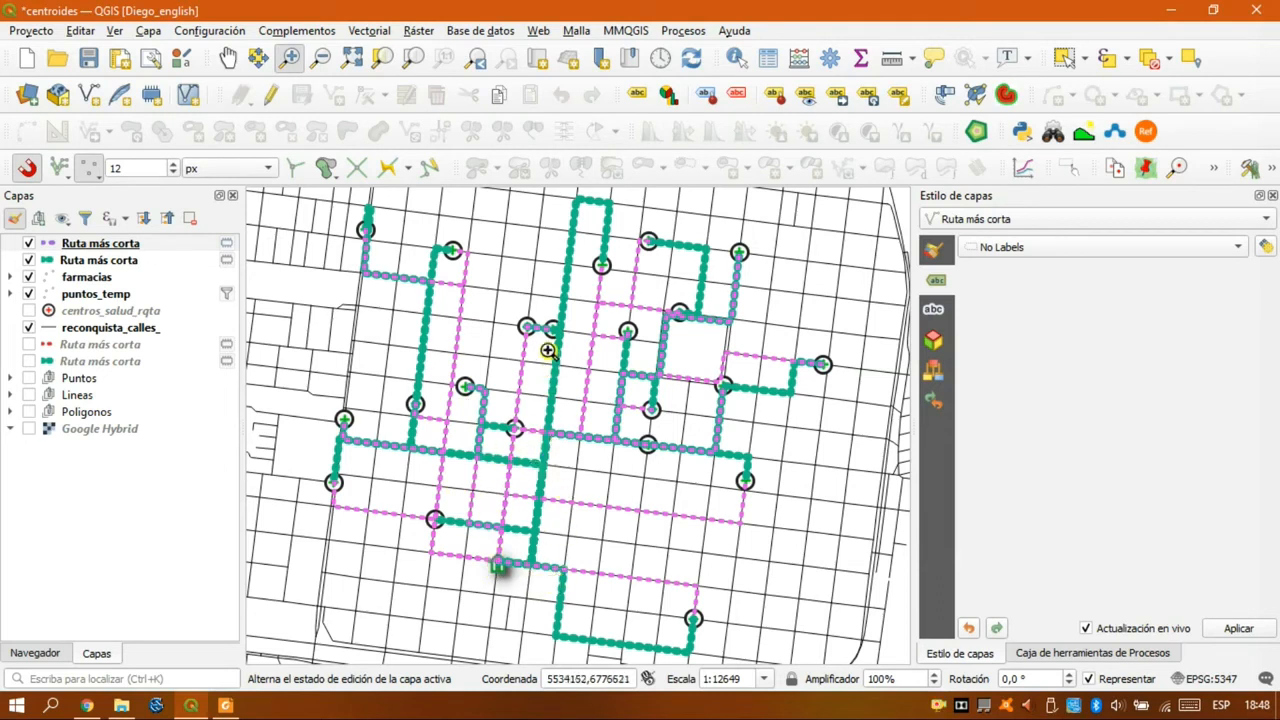
- Hide the pedestrian routes layer and open selection by expression for the street-direction routes layer
{"action": "left_click", "coordinate": [29, 243]}
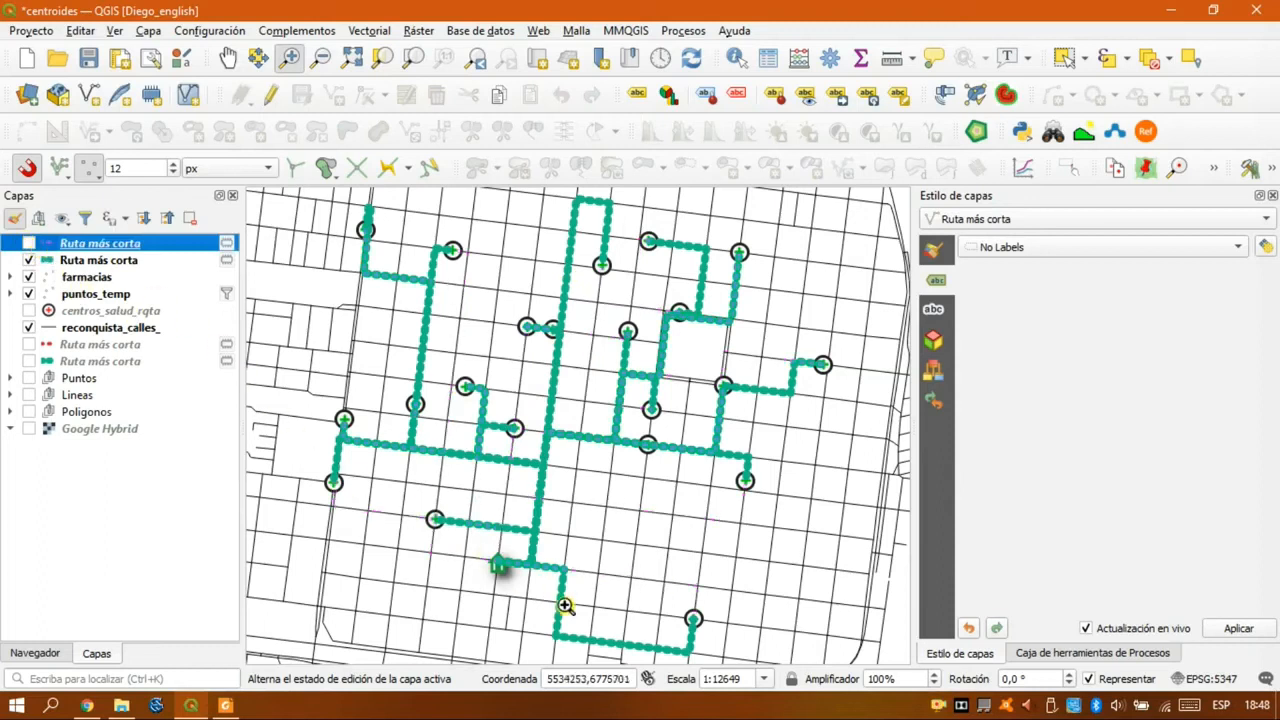
{"action": "left_click", "coordinate": [102, 261]}
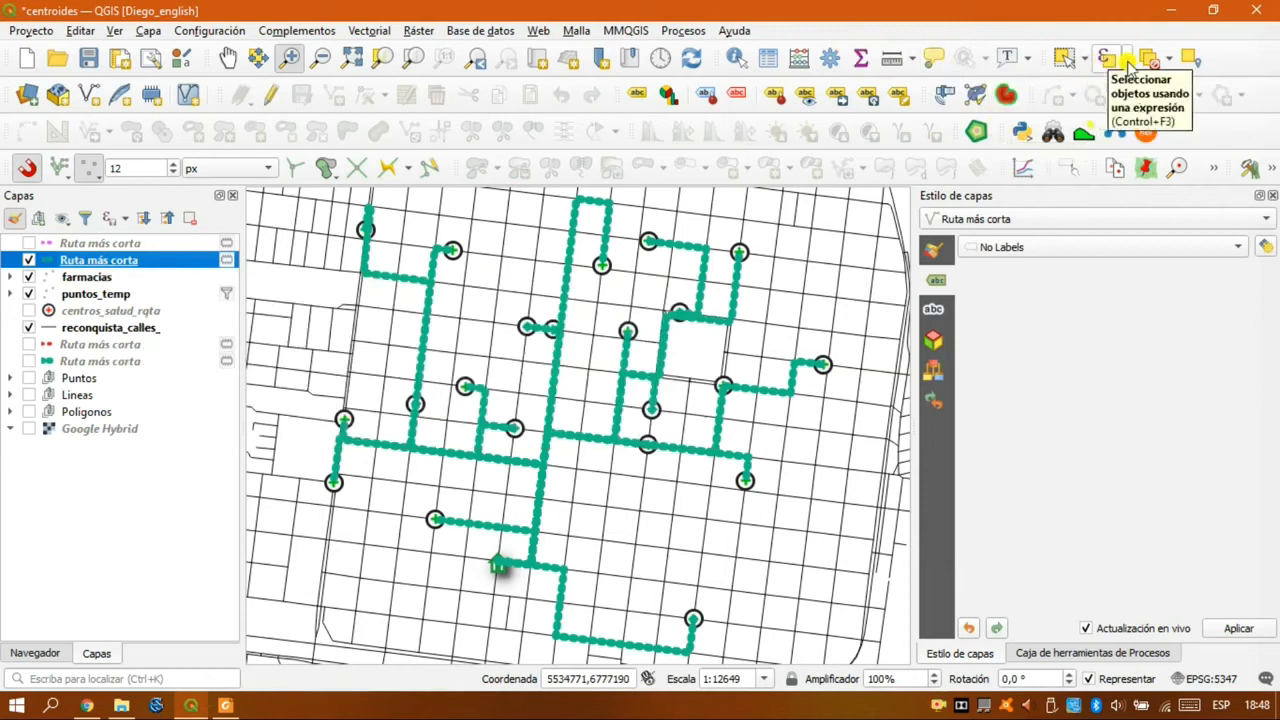
{"action": "left_click", "coordinate": [1127, 60]}
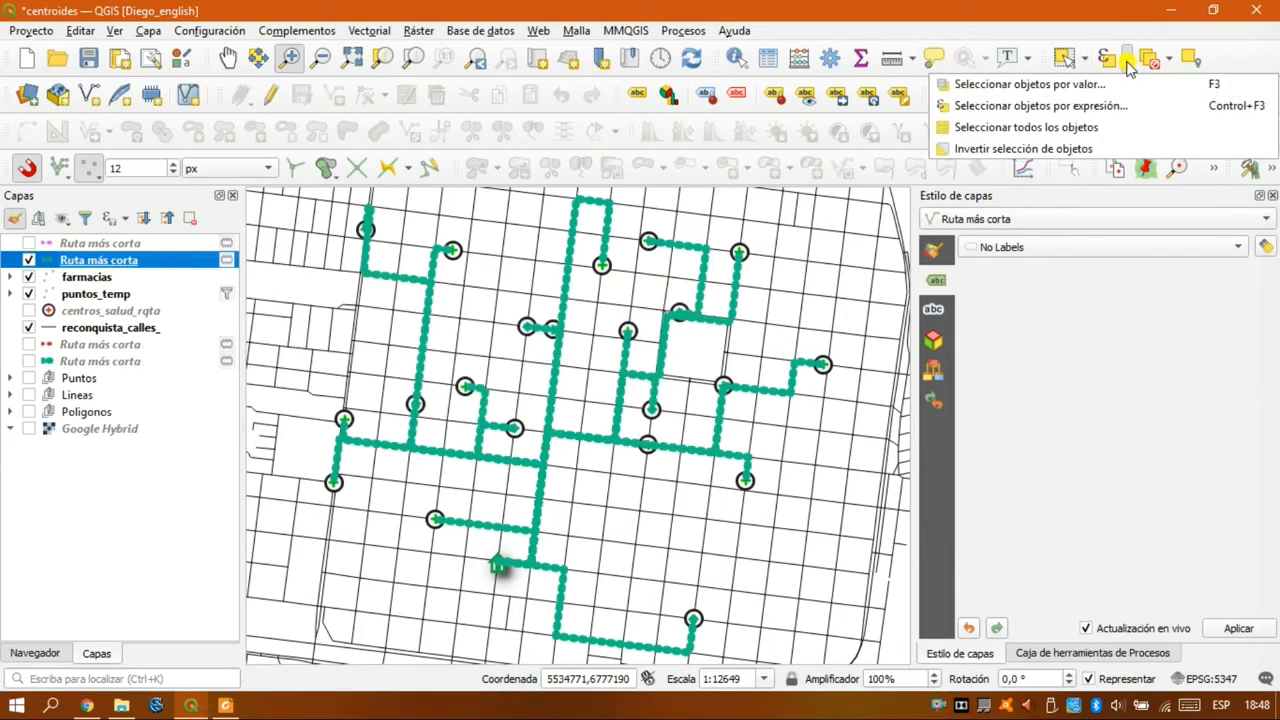
{"action": "left_click", "coordinate": [1110, 107]}
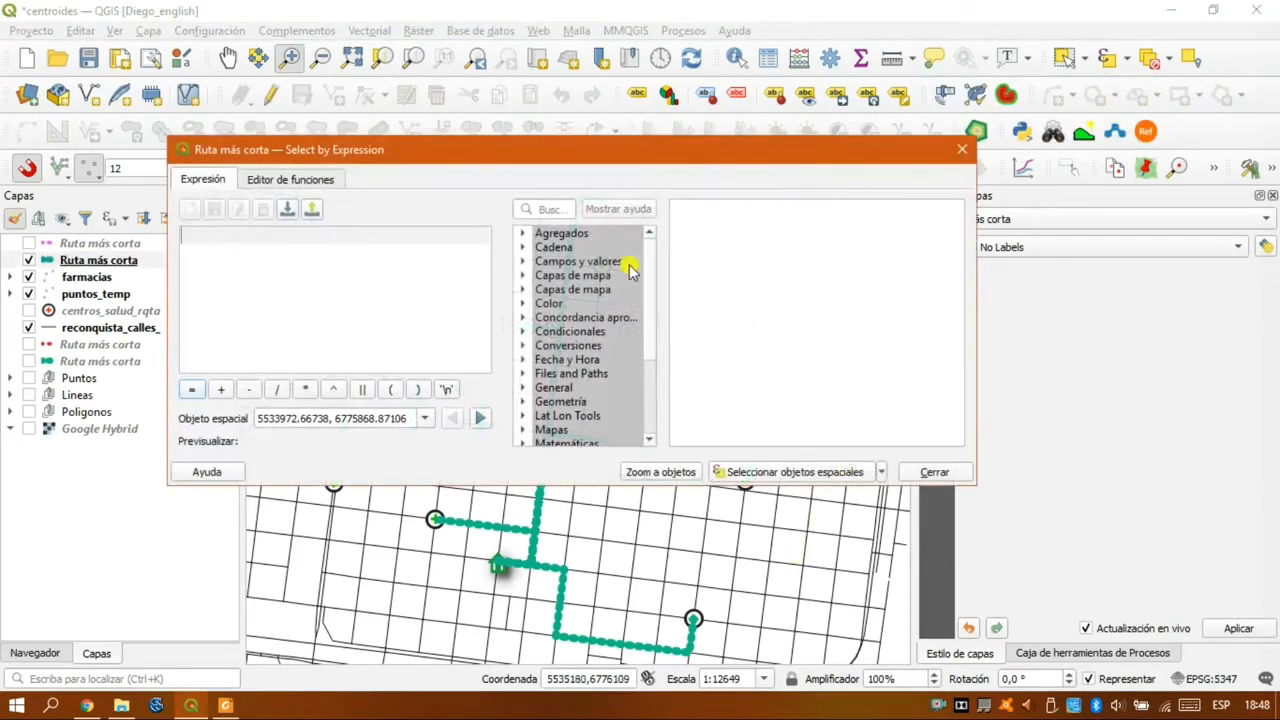
{"action": "left_click_drag", "start_coordinate": [538, 163], "coordinate": [639, 147]}
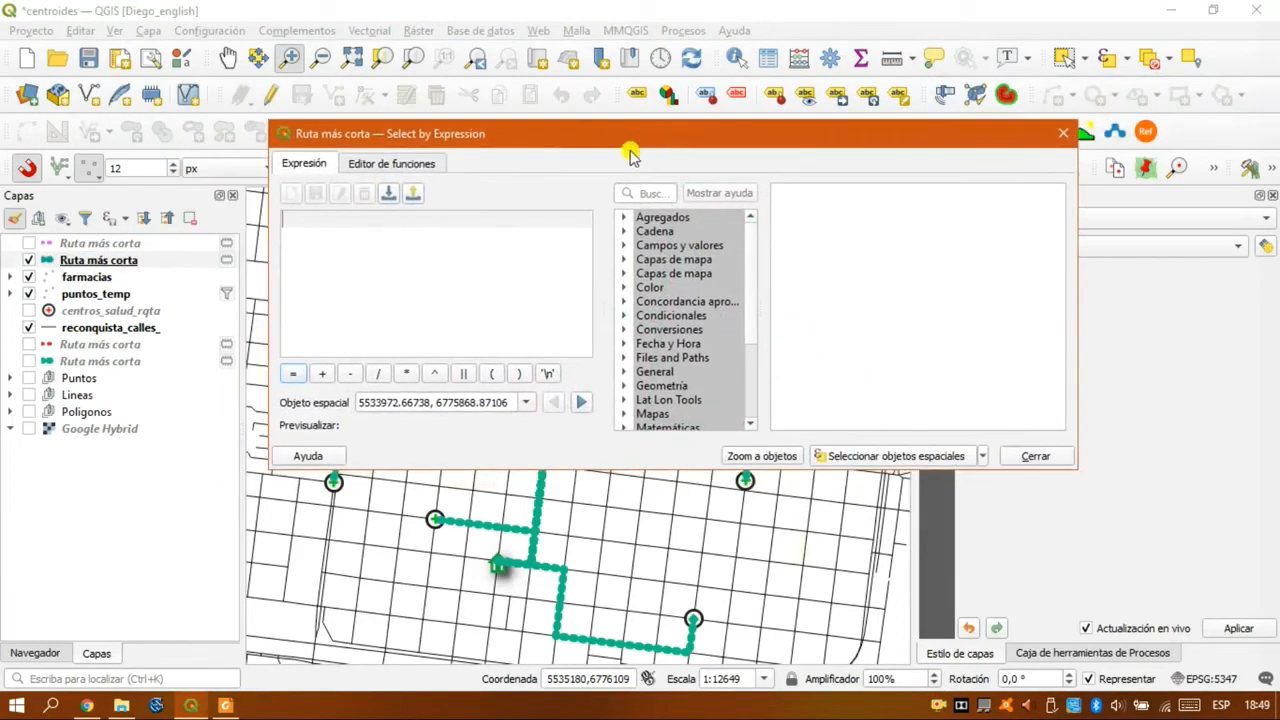
- Build the selection expression "cost" = minimum("cost") using the layer's cost field
{"action": "left_click", "coordinate": [622, 246]}
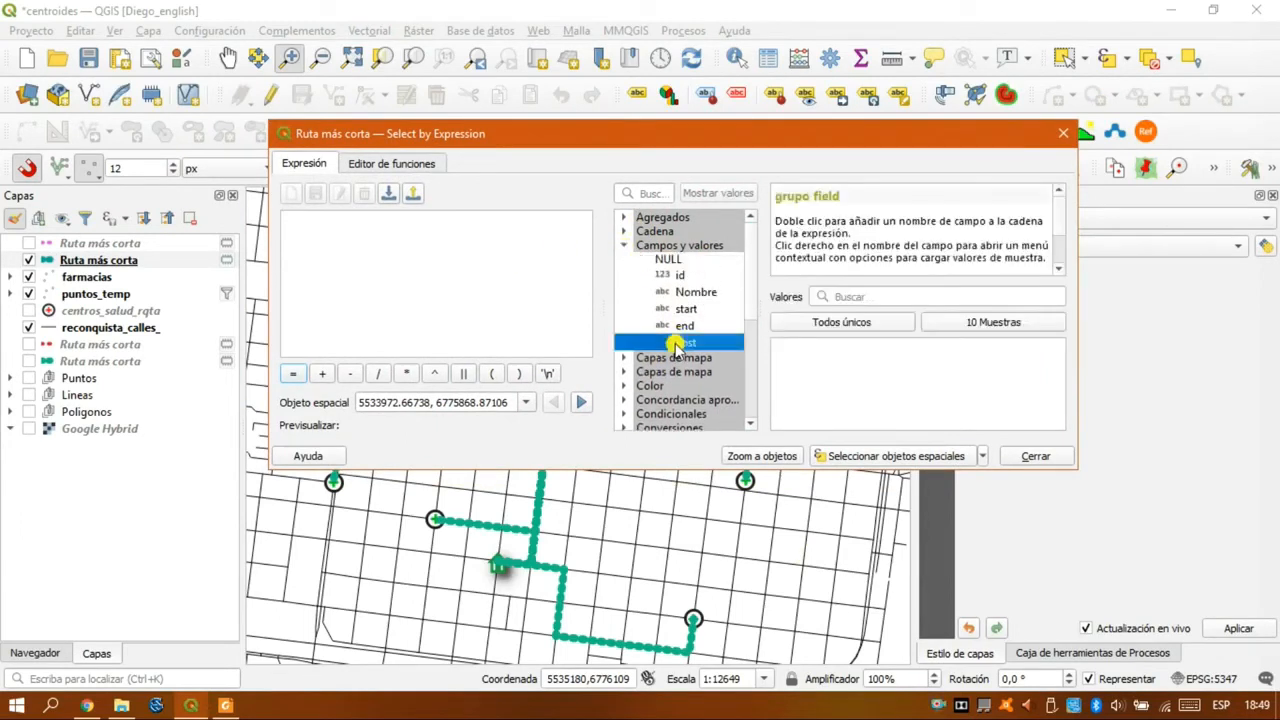
{"action": "double_click", "coordinate": [676, 343]}
{"action": "left_click", "coordinate": [296, 377]}
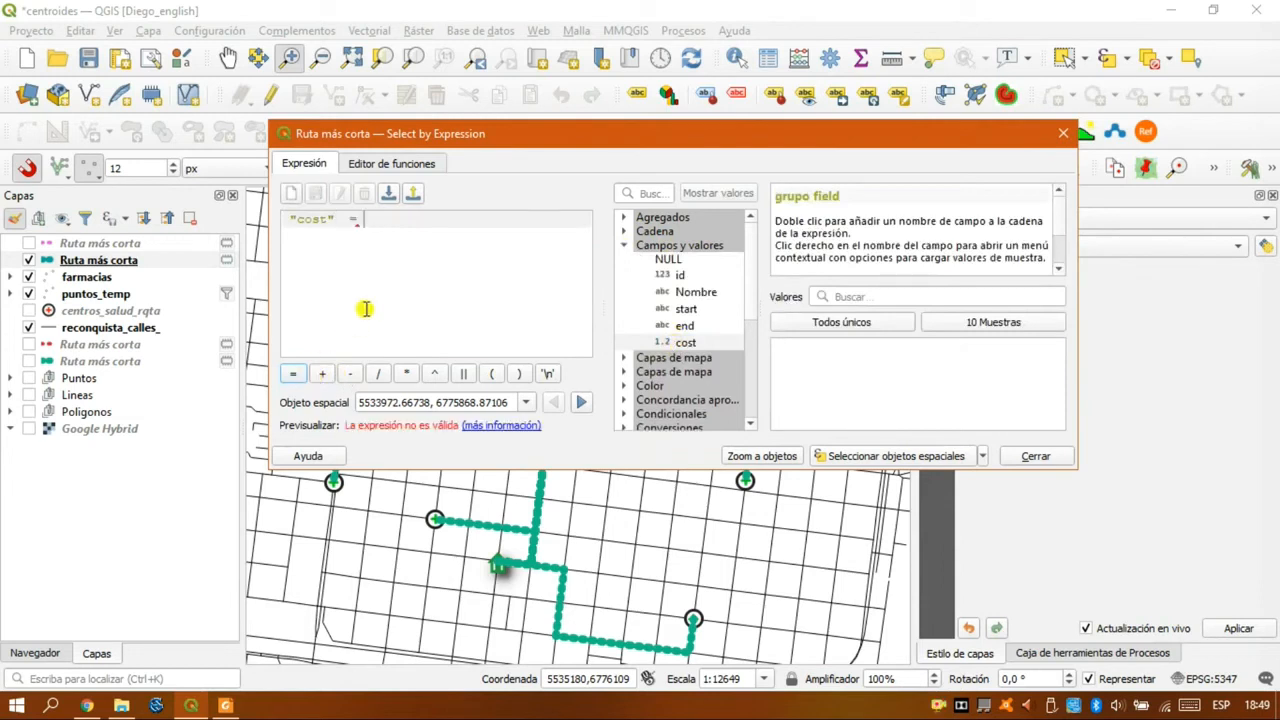
{"action": "type", "text": "min"}
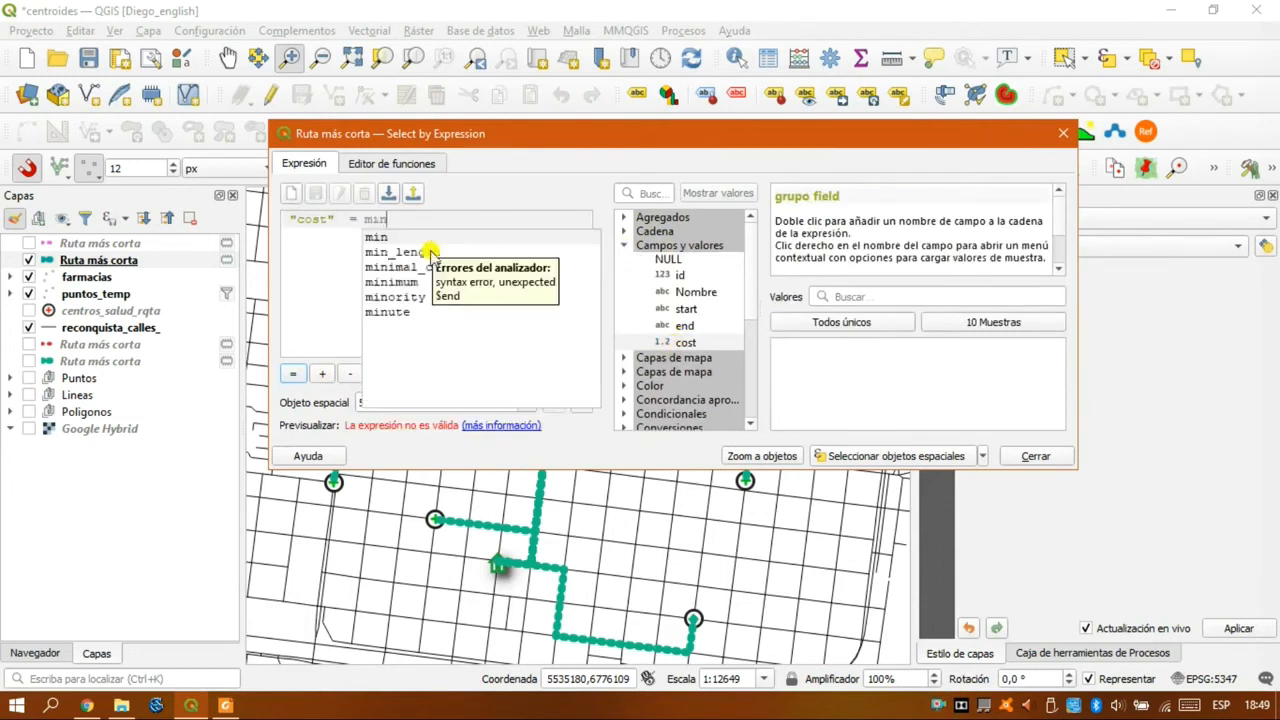
{"action": "type", "text": "imum("}
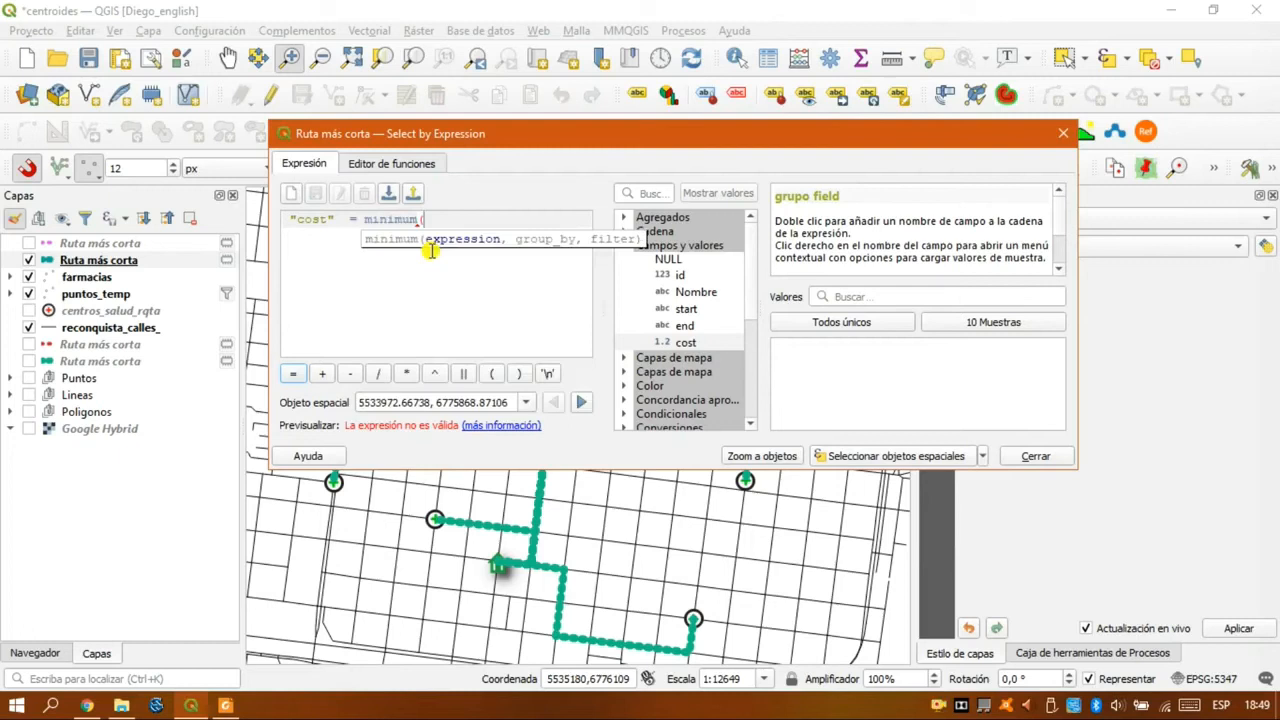
{"action": "double_click", "coordinate": [686, 342]}
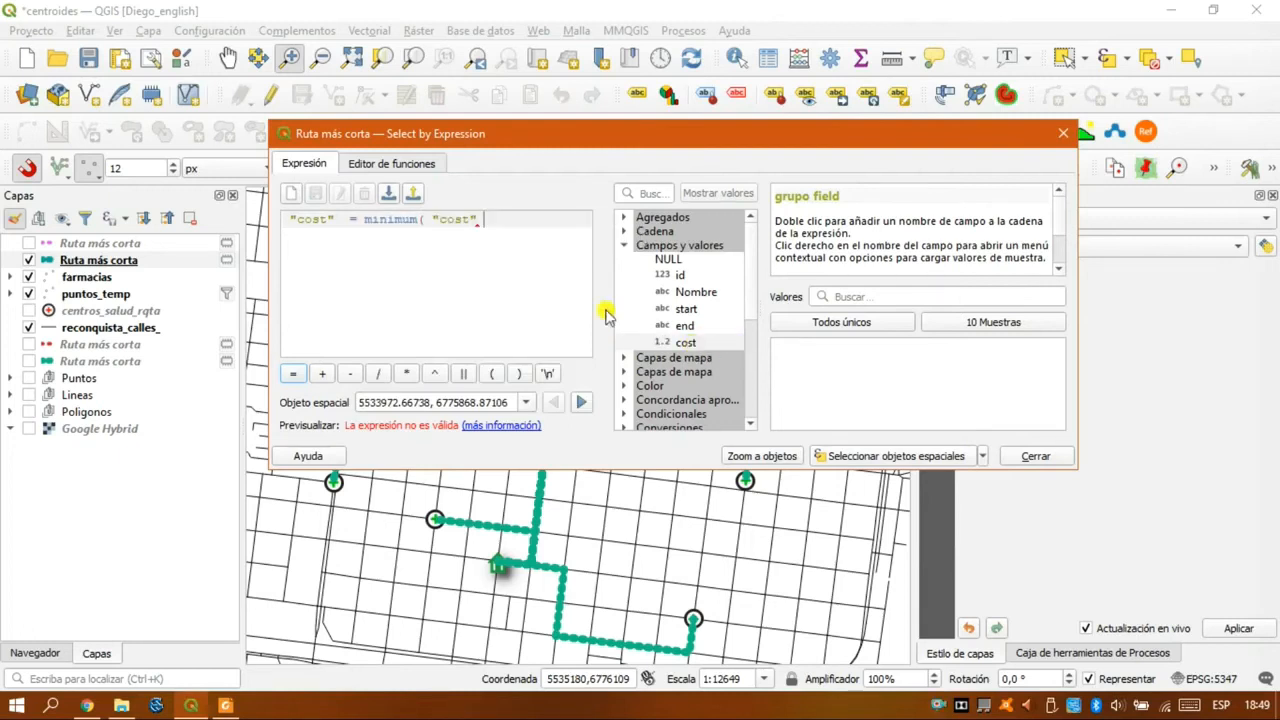
{"action": "type", "text": ")"}
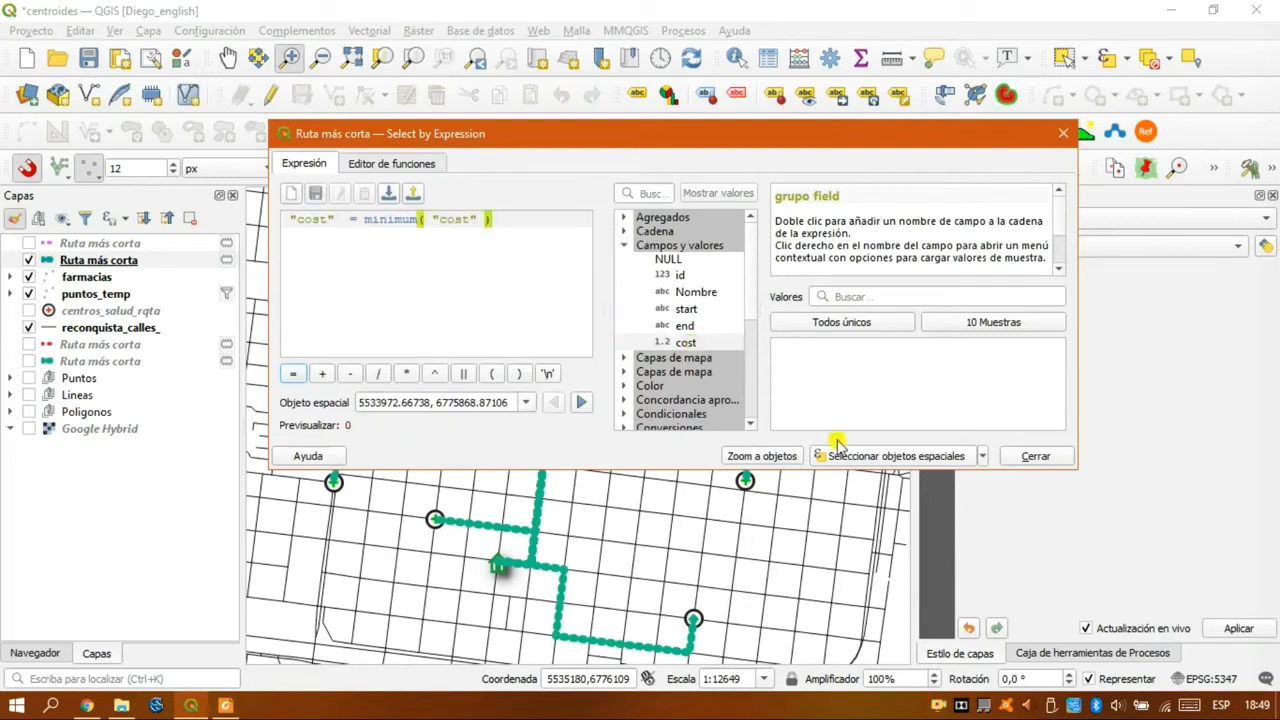
- Select the routes matching the expression, zoom to the selection and check the selected record's cost in the attribute table
{"action": "left_click", "coordinate": [872, 456]}
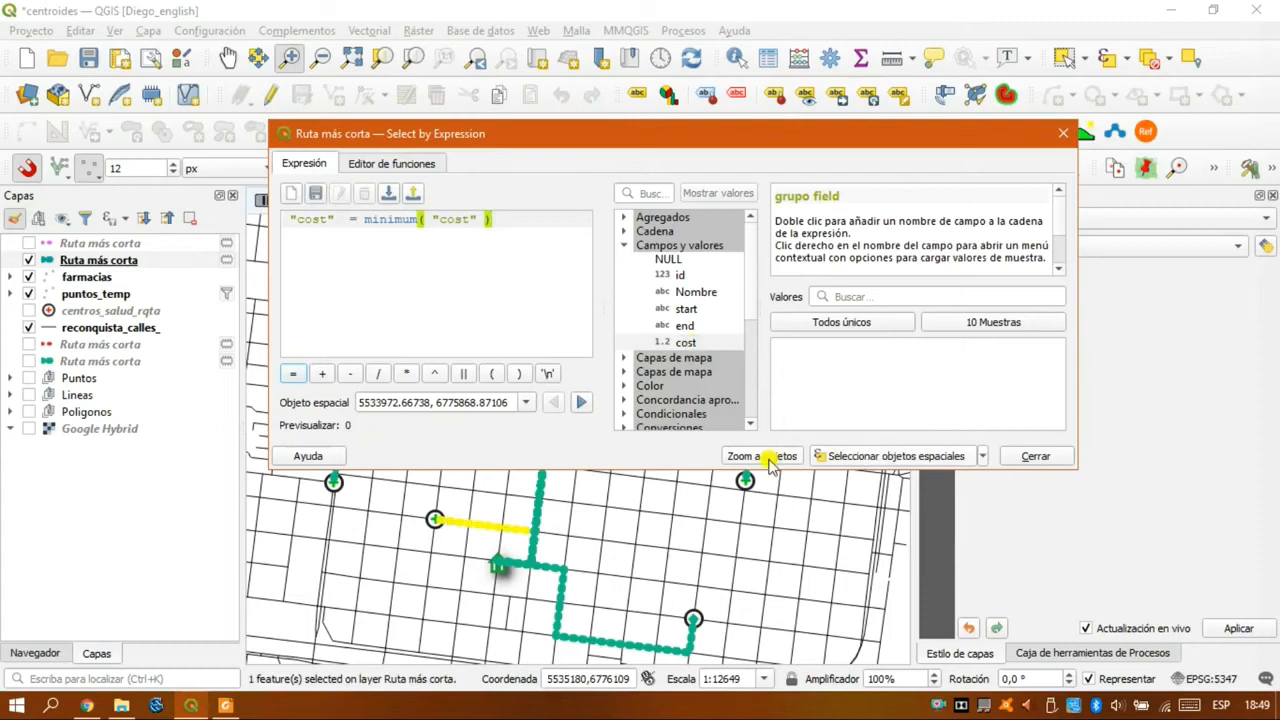
{"action": "left_click", "coordinate": [768, 457]}
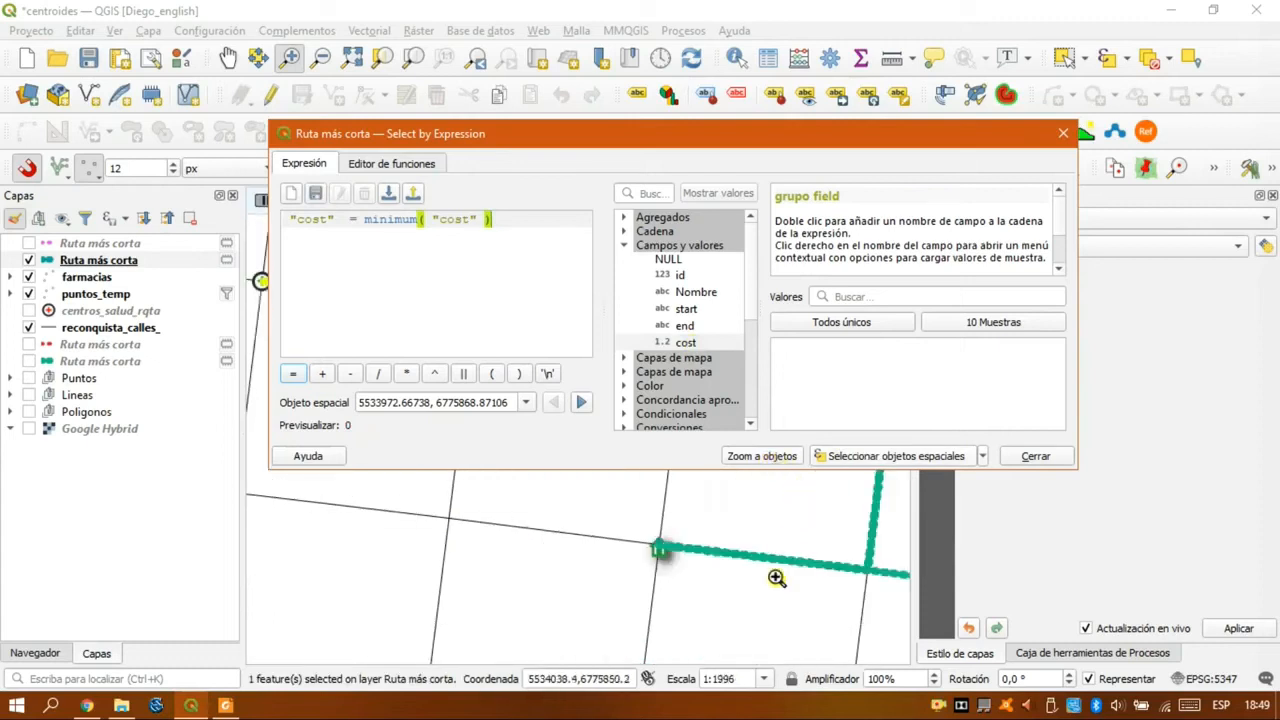
{"action": "left_click", "coordinate": [1035, 456]}
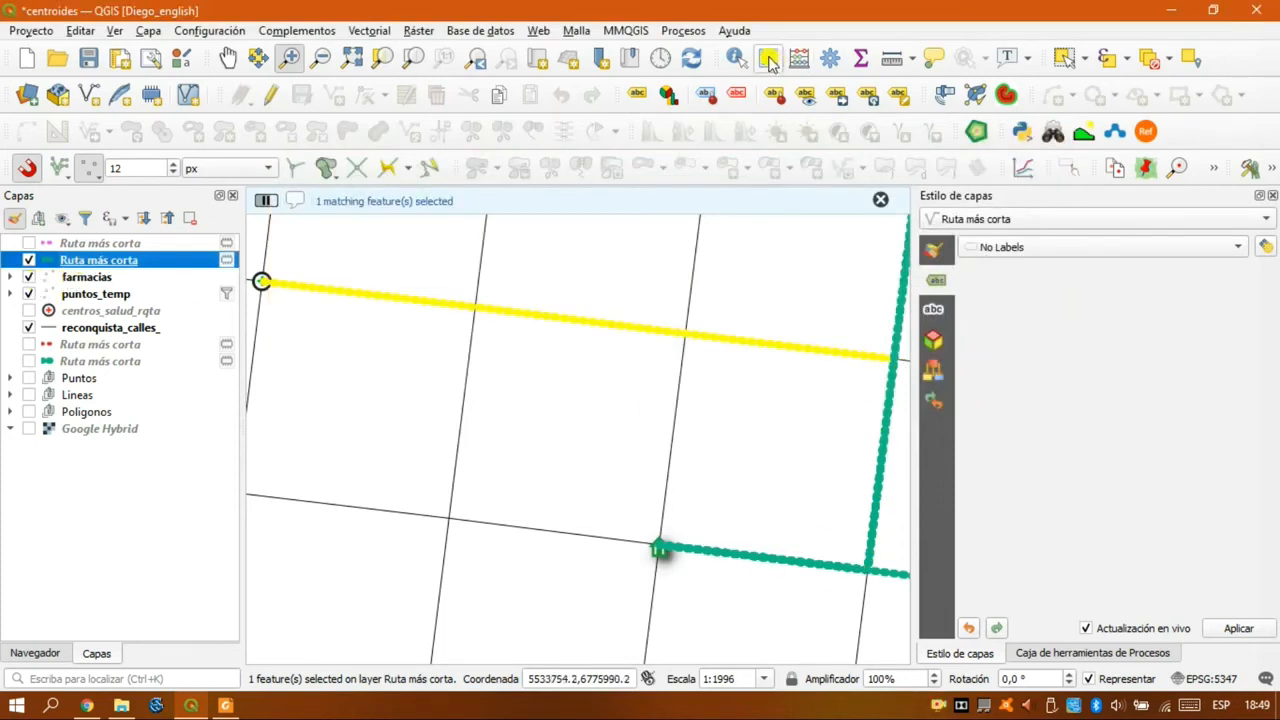
{"action": "left_click", "coordinate": [768, 60]}
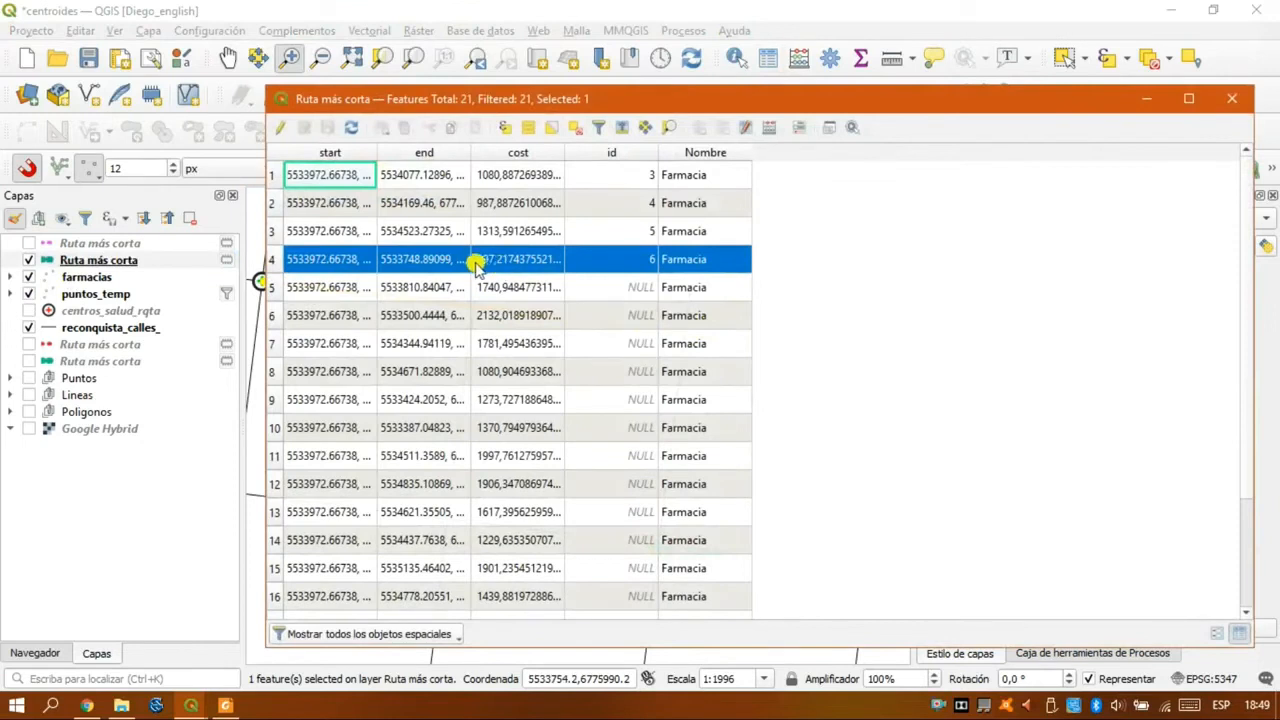
{"action": "left_click", "coordinate": [1236, 102]}
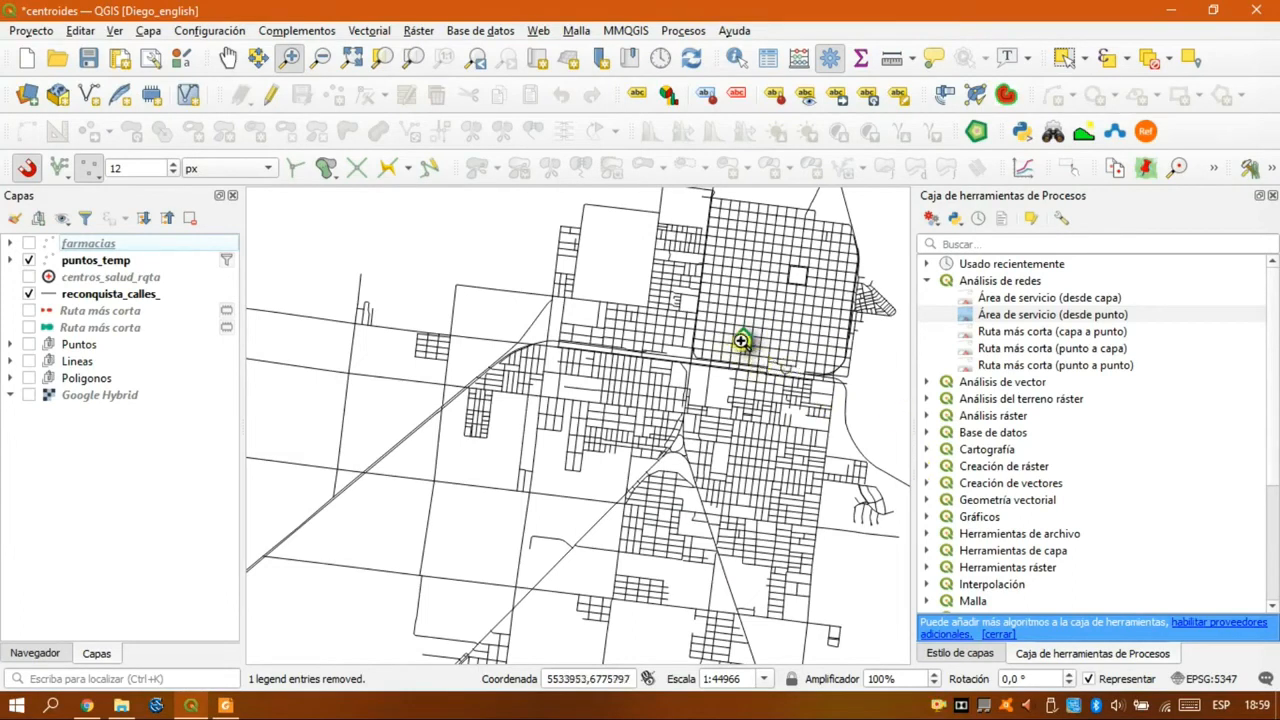
- Open Área de servicio (desde punto) with reconquista_calles_ as the network layer and the map centred near the house marker
{"action": "left_click", "coordinate": [767, 328]}
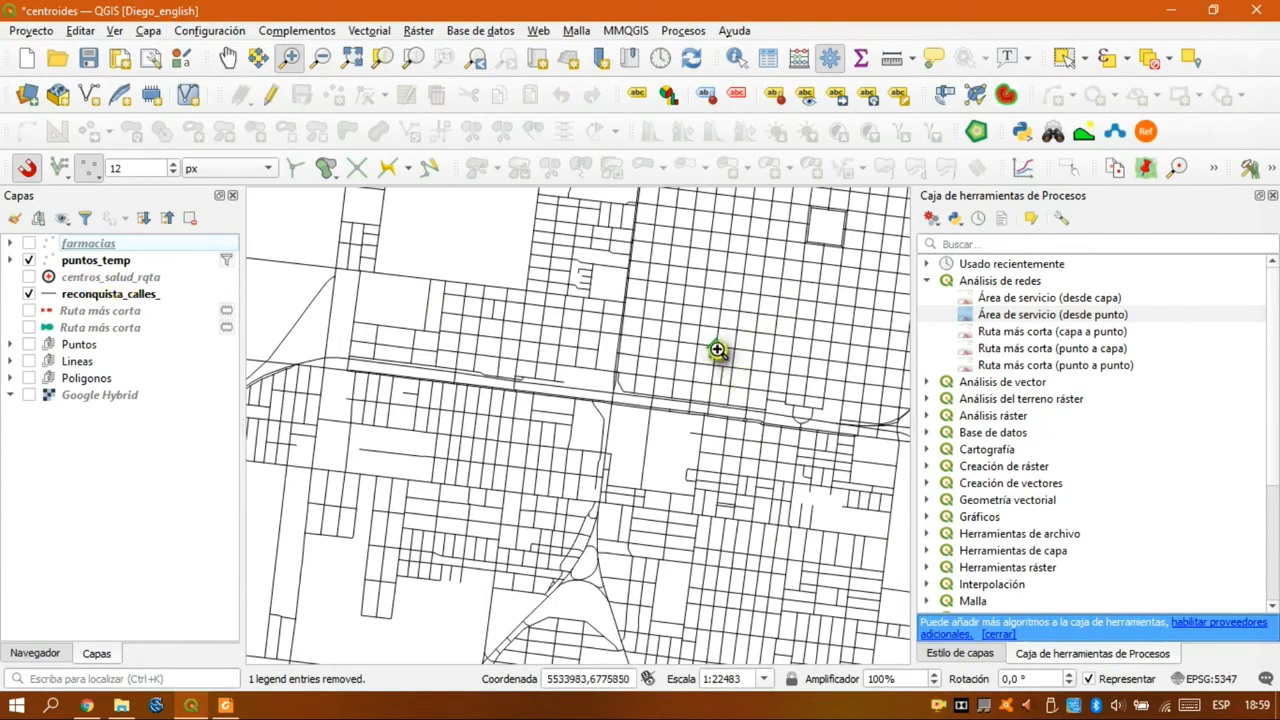
{"action": "left_click", "coordinate": [63, 296]}
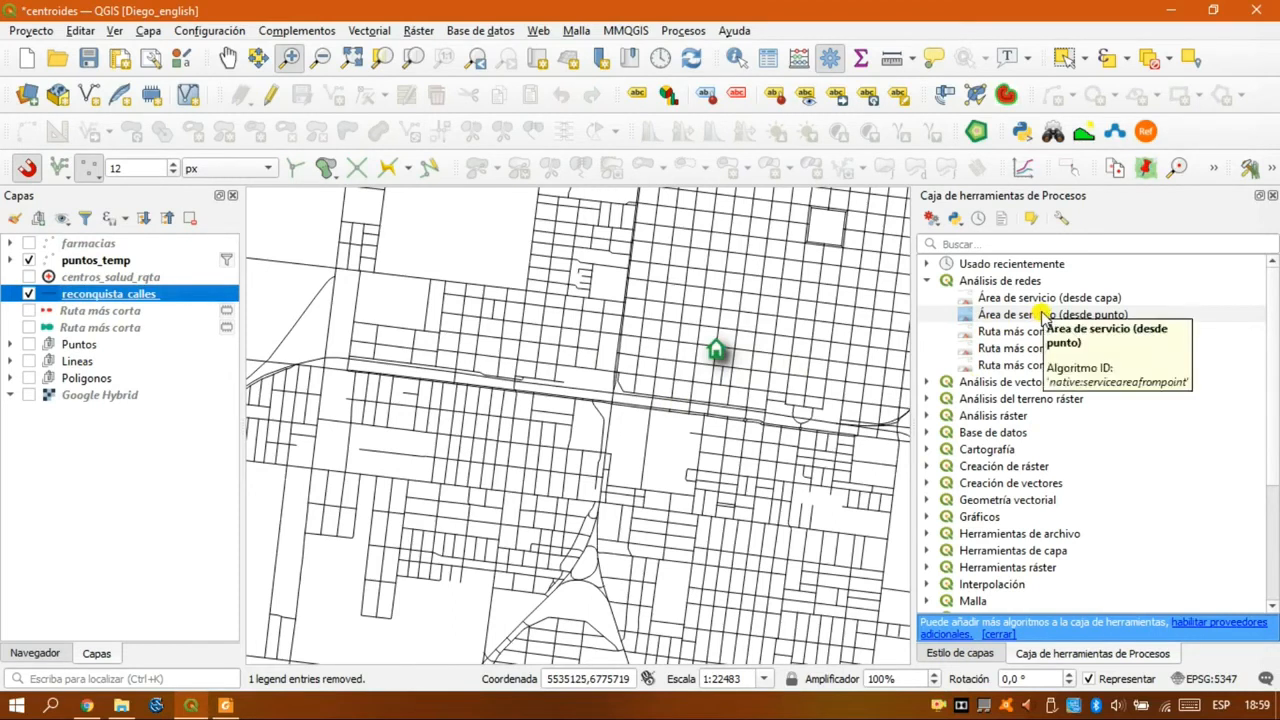
{"action": "double_click", "coordinate": [1068, 317]}
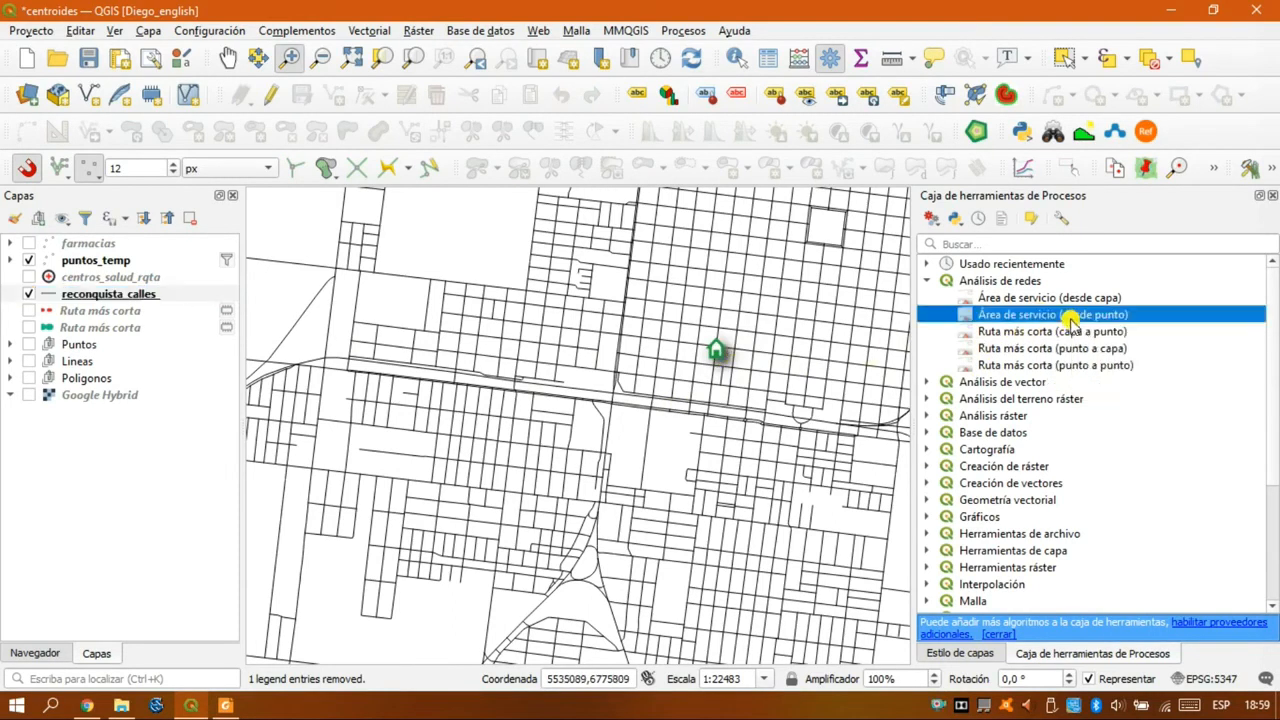
{"action": "left_click_drag", "start_coordinate": [775, 115], "coordinate": [897, 145]}
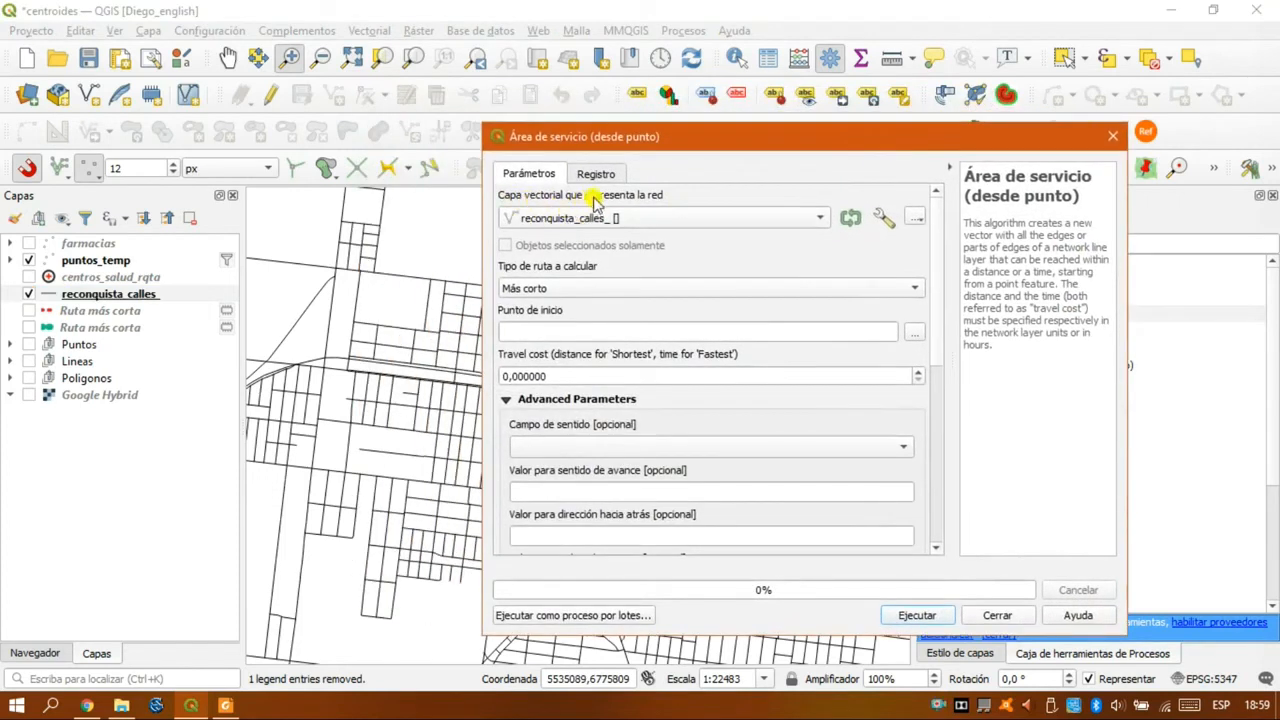
{"action": "left_click", "coordinate": [613, 291]}
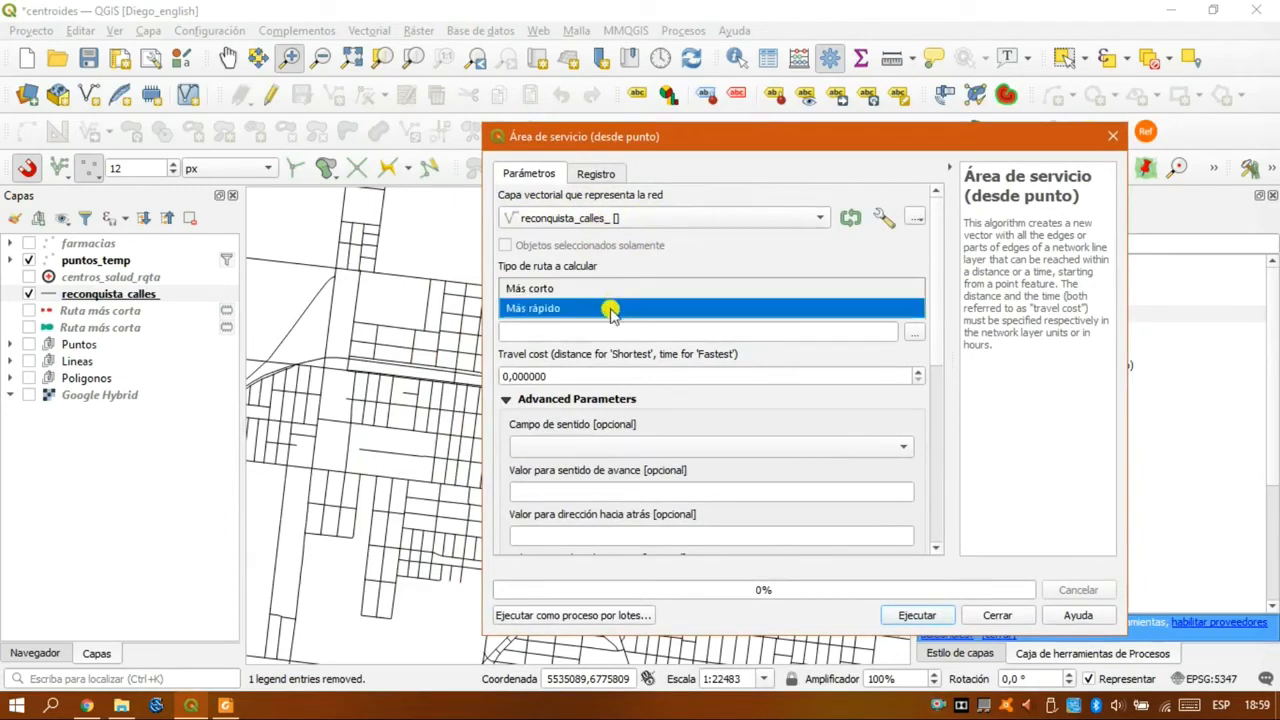
{"action": "left_click", "coordinate": [682, 150]}
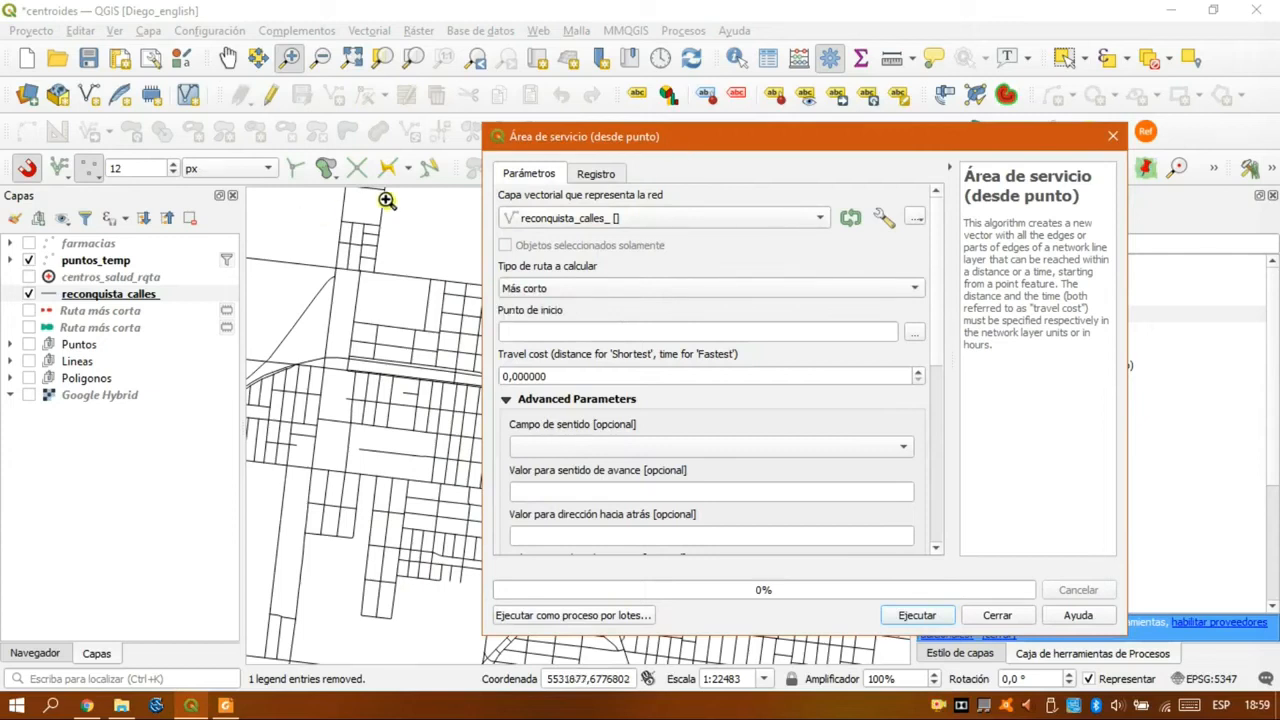
{"action": "left_click_drag", "start_coordinate": [590, 140], "coordinate": [5, 380]}
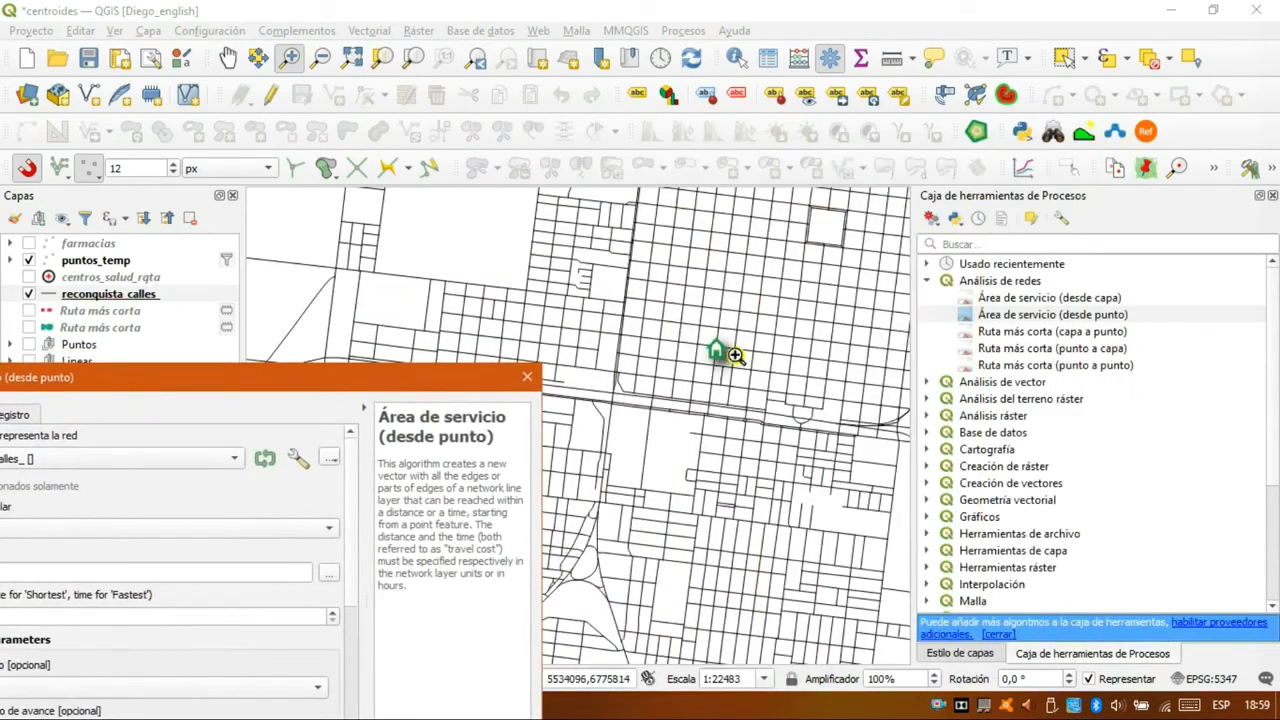
{"action": "left_click_drag", "start_coordinate": [243, 383], "coordinate": [752, 133]}
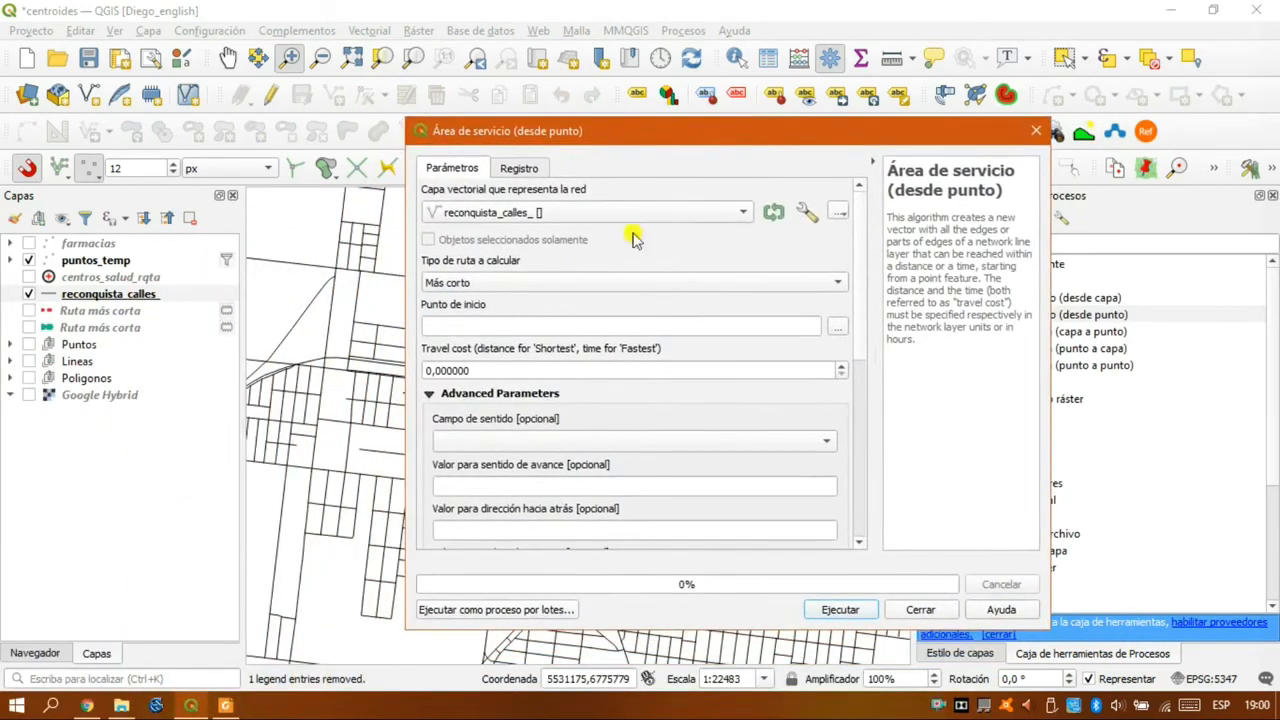
- Set the service area's route type to Más rápido and pick the house marker location on the map as the start point
{"action": "left_click", "coordinate": [482, 284]}
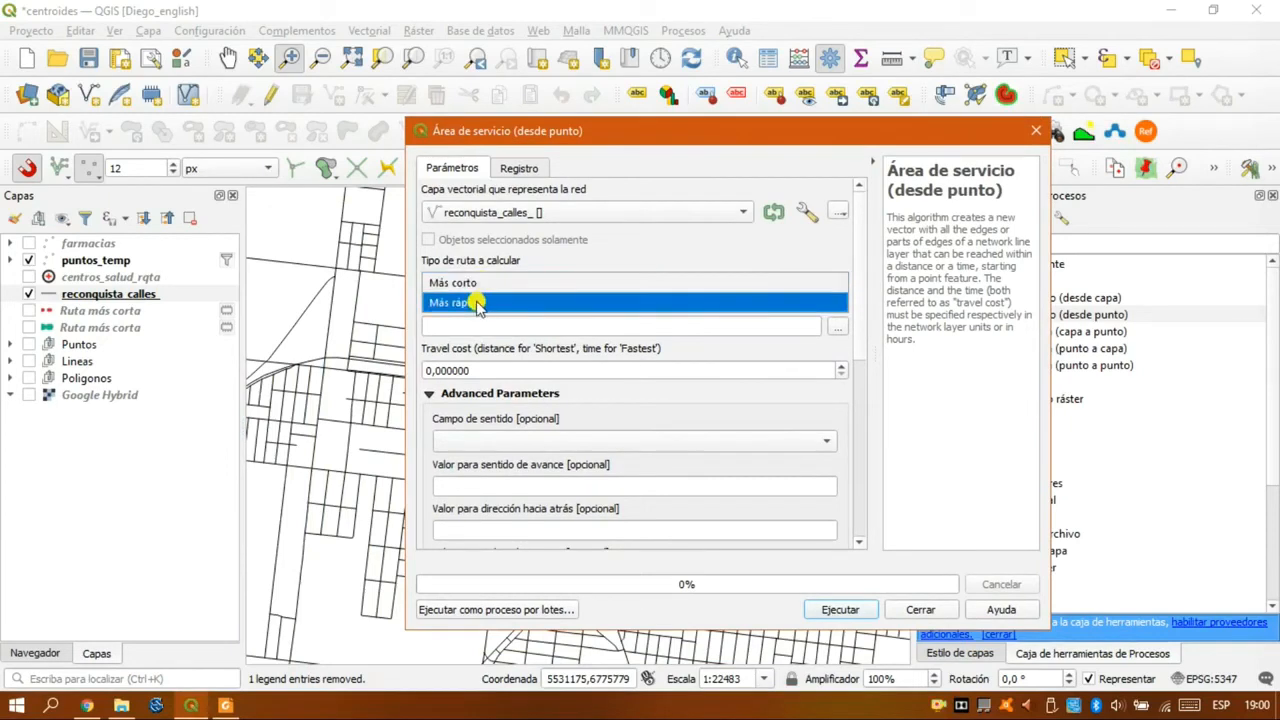
{"action": "left_click", "coordinate": [477, 305]}
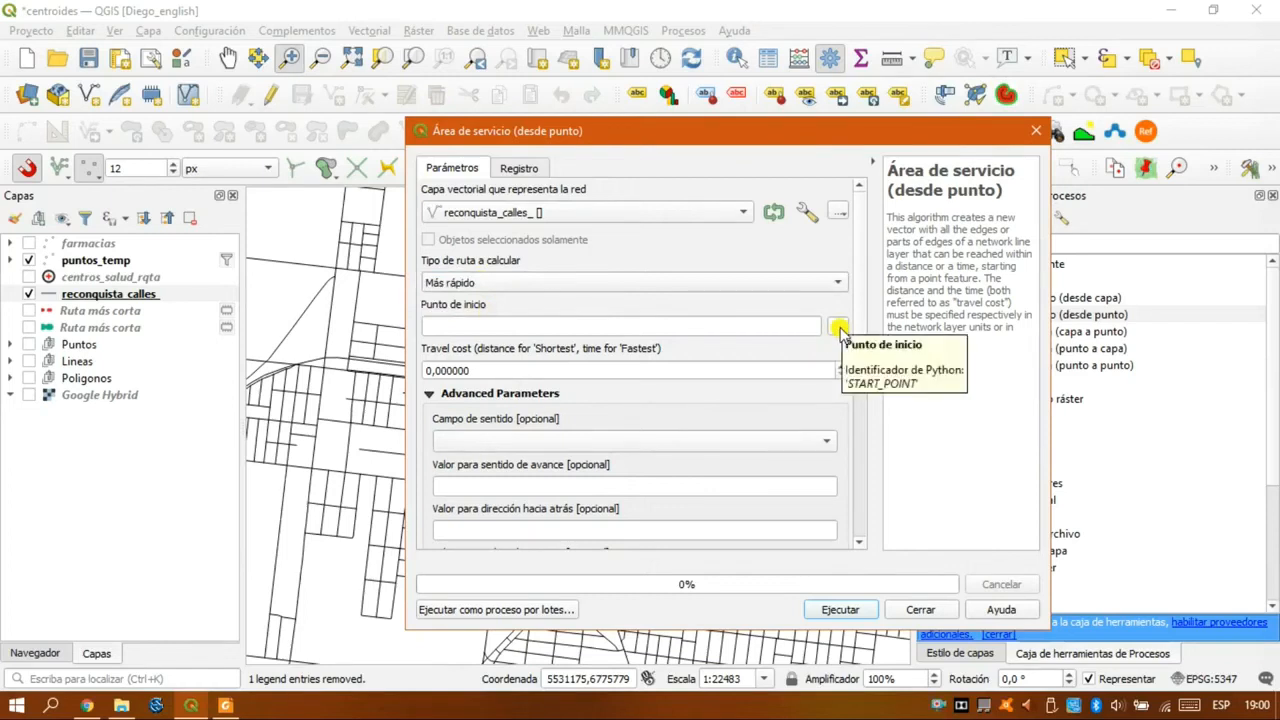
{"action": "left_click", "coordinate": [838, 329]}
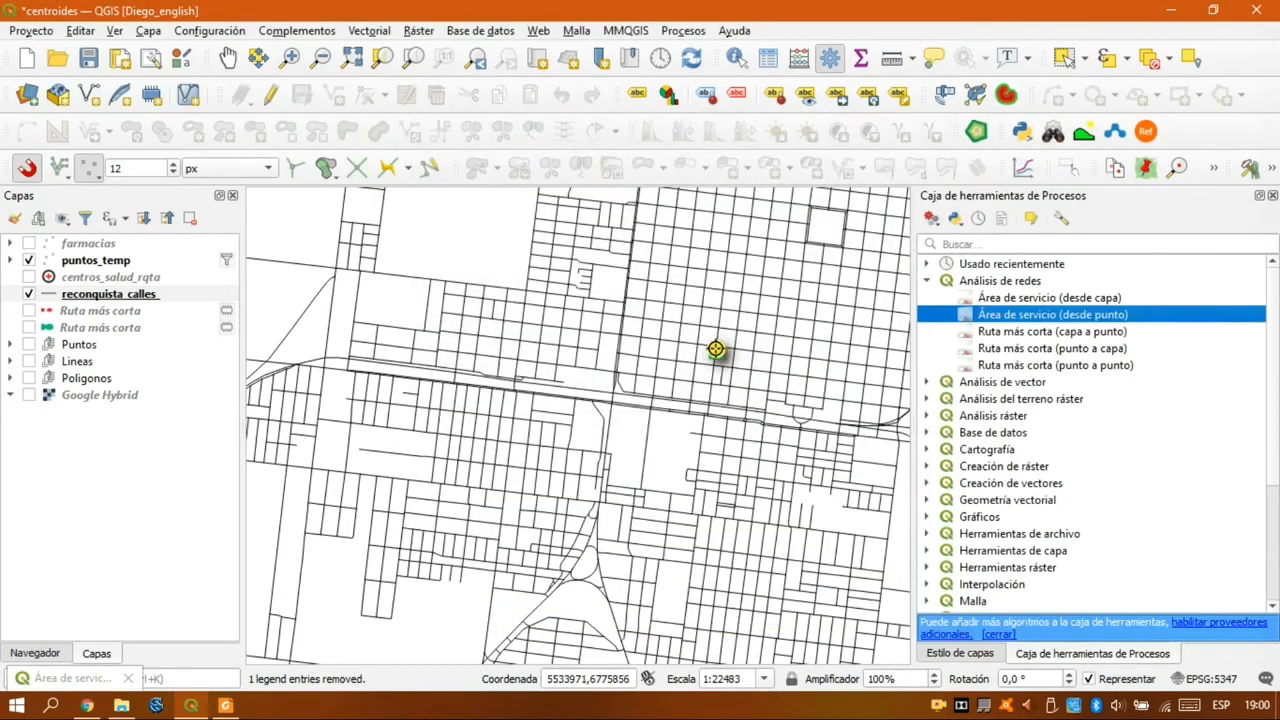
{"action": "left_click", "coordinate": [716, 349]}
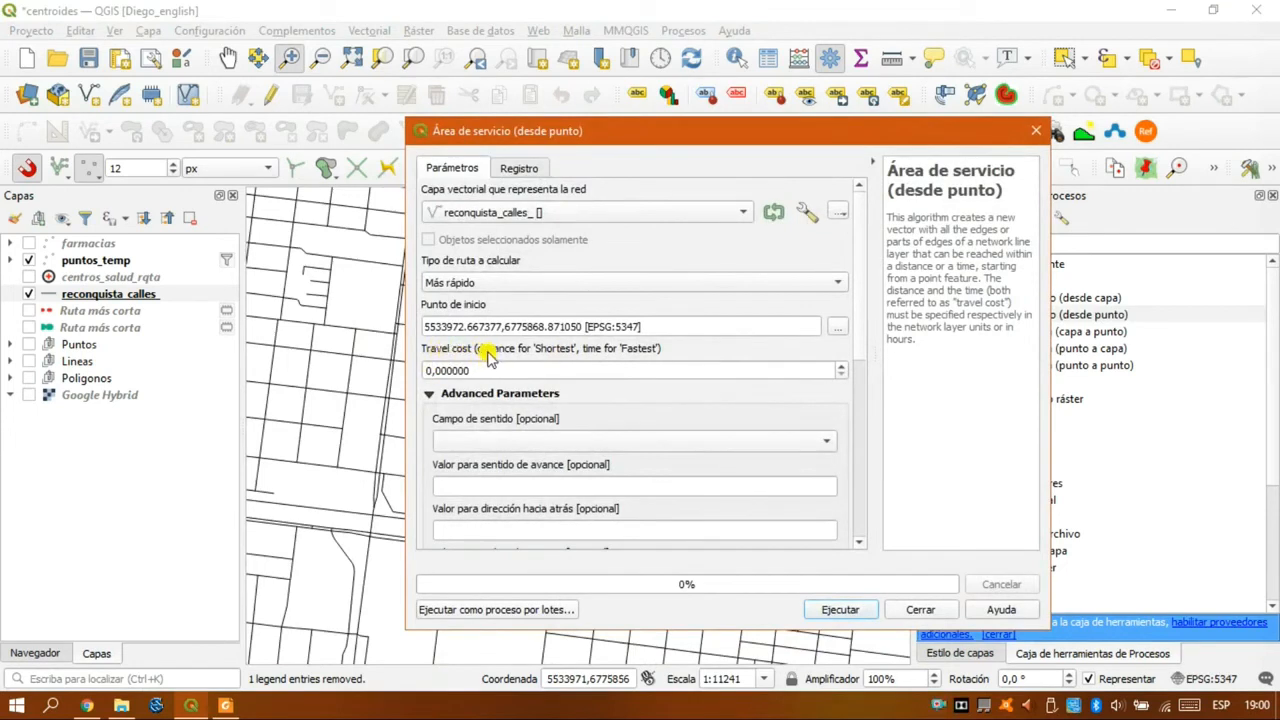
{"action": "left_click", "coordinate": [490, 284]}
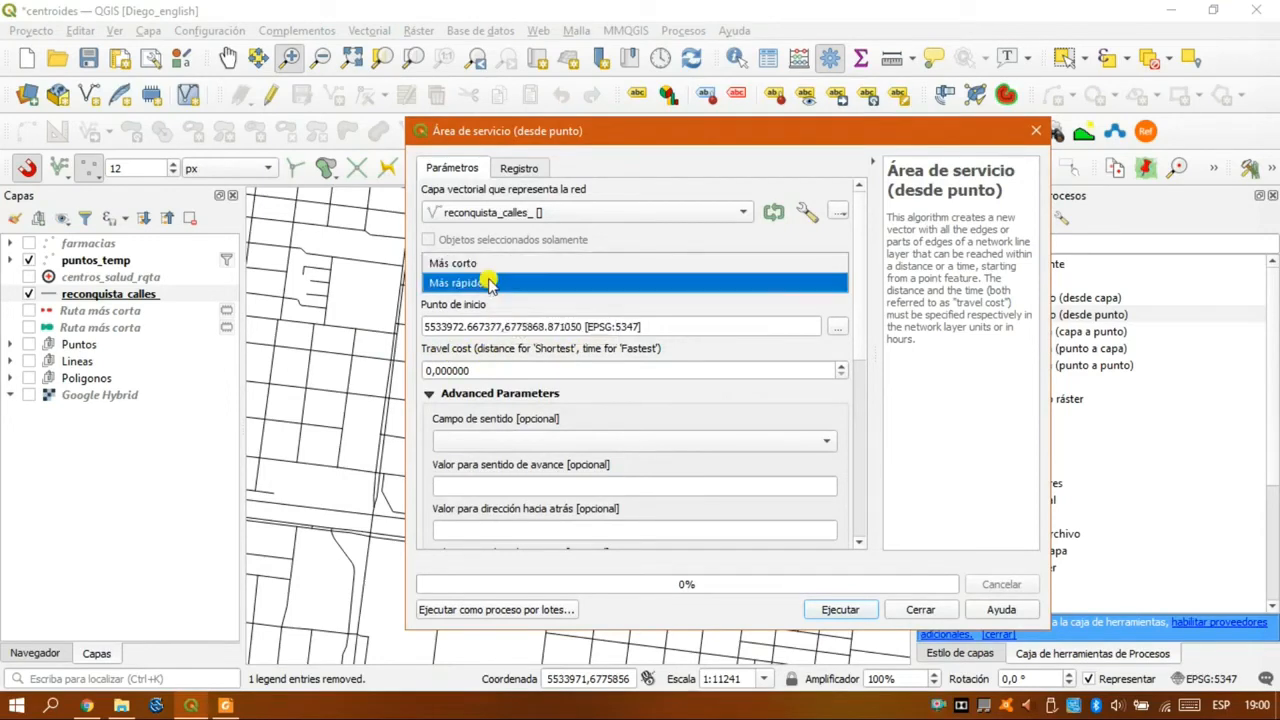
{"action": "left_click", "coordinate": [490, 284]}
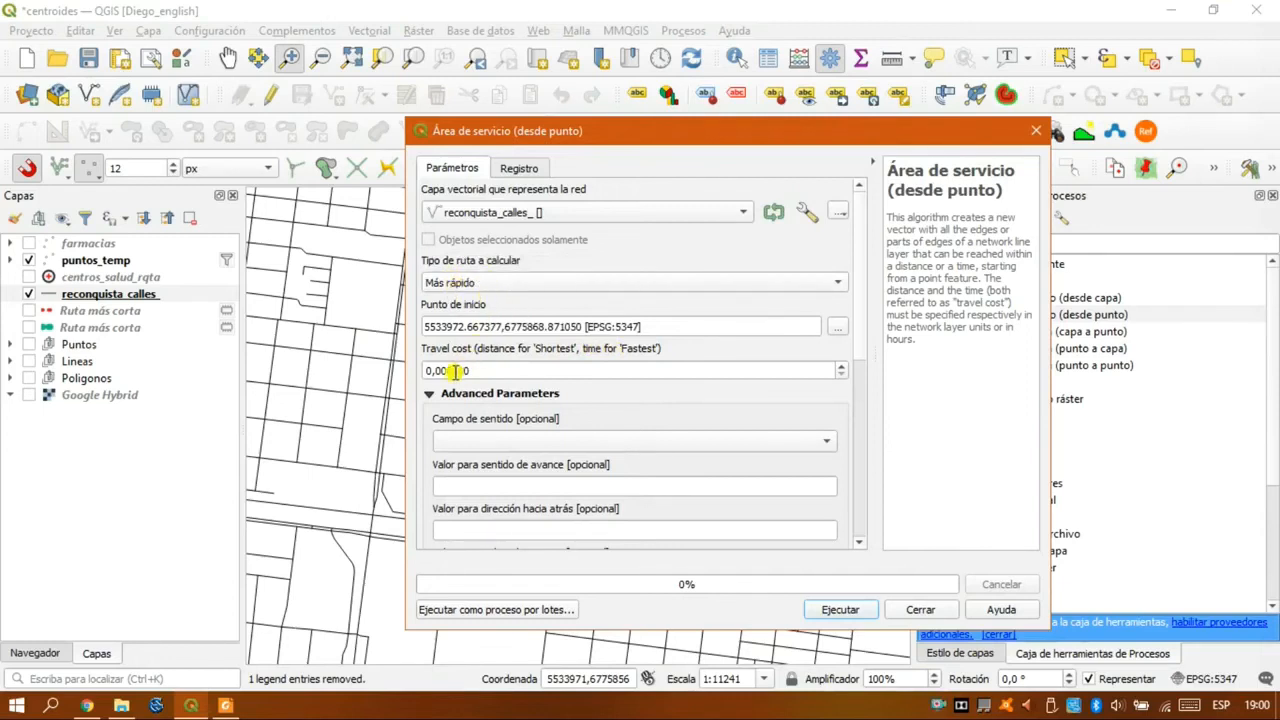
- Check the travel cost's time unit in the tool description and set the travel cost to 0.5 hours
{"action": "left_click_drag", "start_coordinate": [480, 370], "coordinate": [412, 374]}
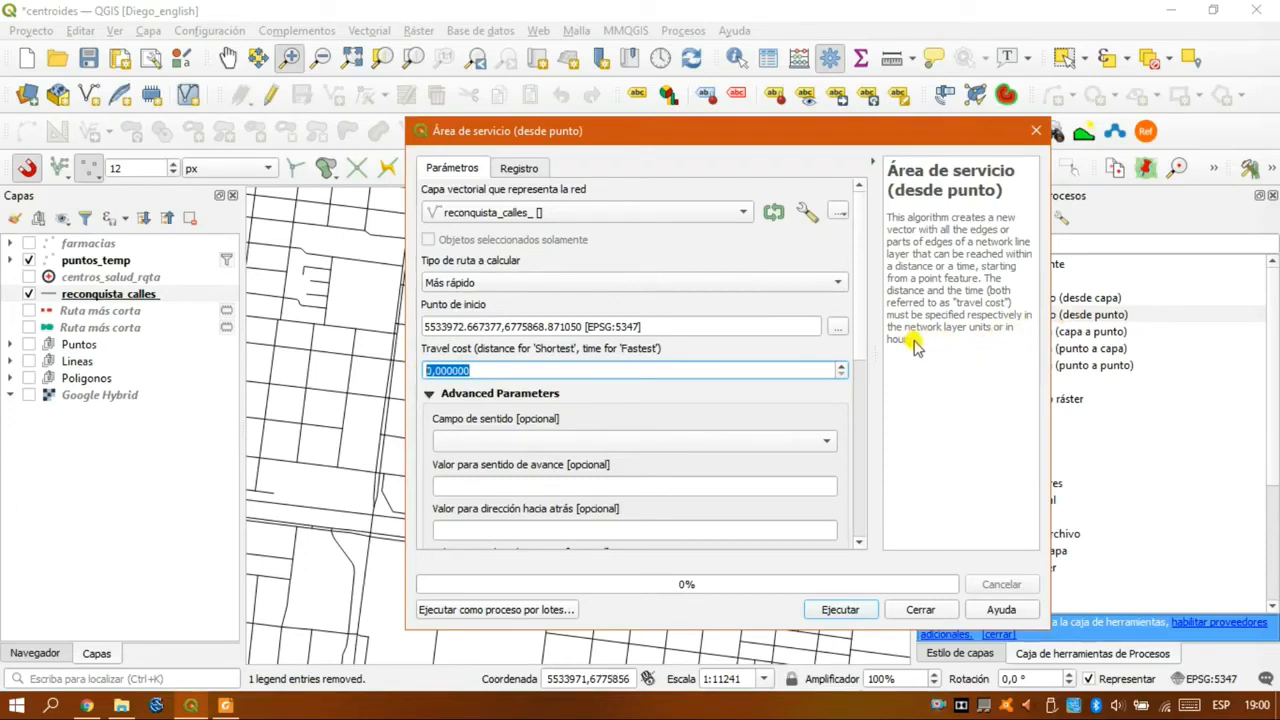
{"action": "left_click_drag", "start_coordinate": [916, 345], "coordinate": [893, 343]}
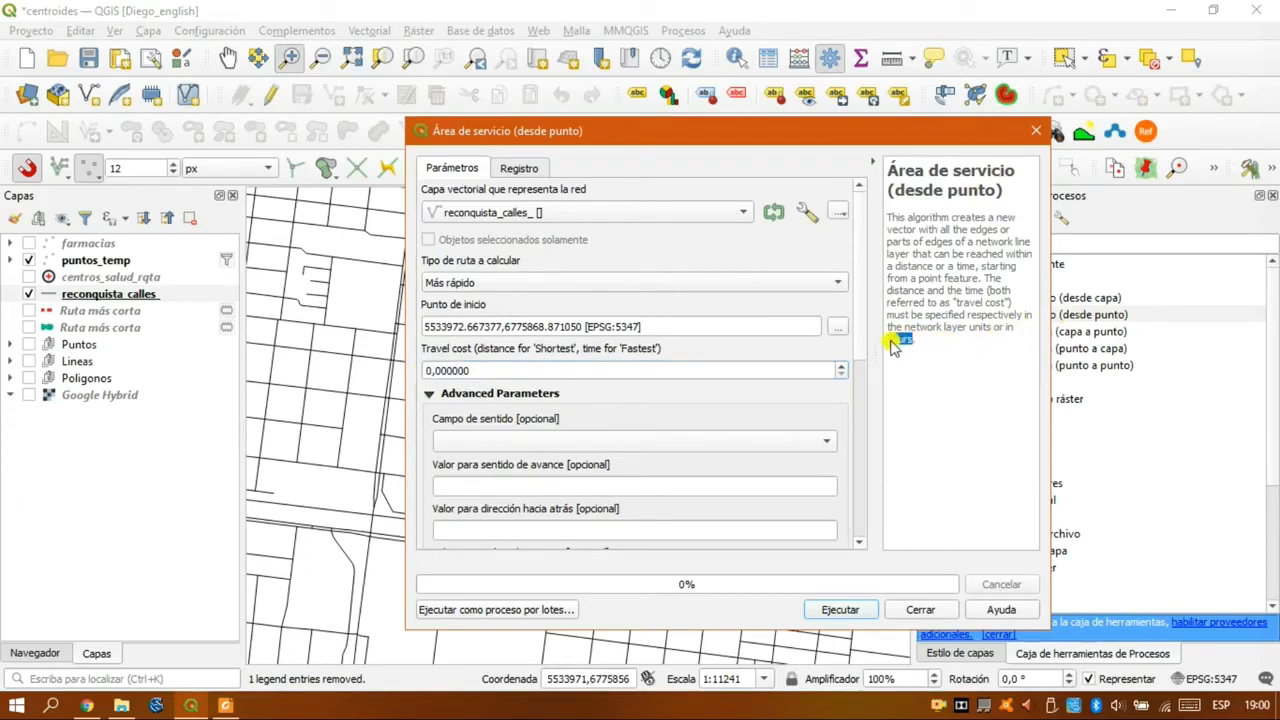
{"action": "left_click", "coordinate": [432, 372]}
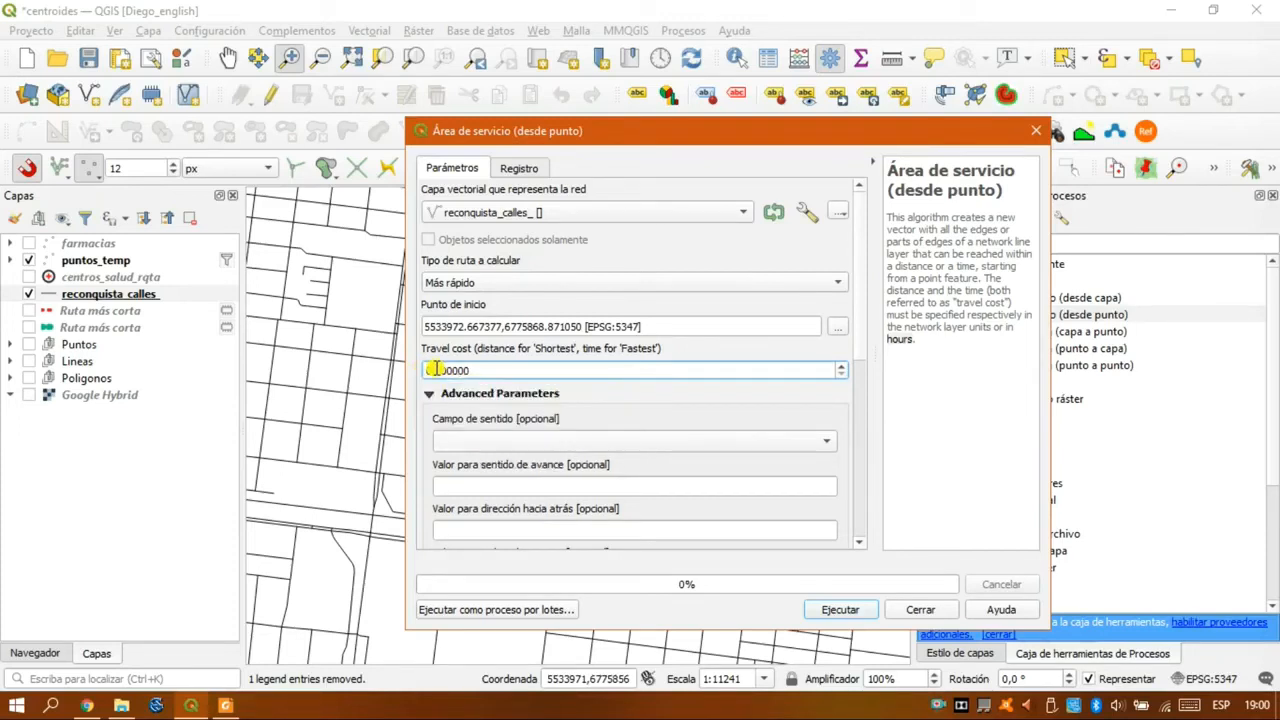
- Set the default speed to 5 km/h and topology tolerance to 5 metres, then run the service area with a temporary line output
{"action": "left_click_drag", "start_coordinate": [864, 348], "coordinate": [814, 417]}
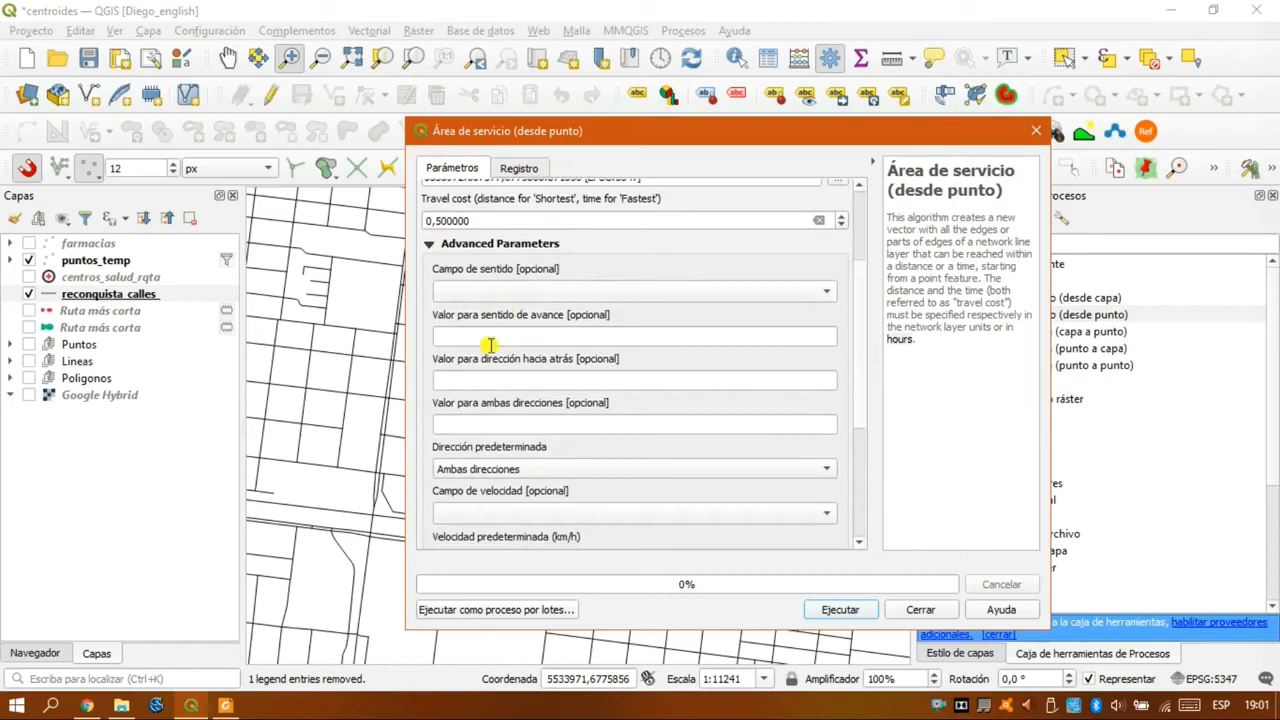
{"action": "left_click_drag", "start_coordinate": [855, 411], "coordinate": [852, 491]}
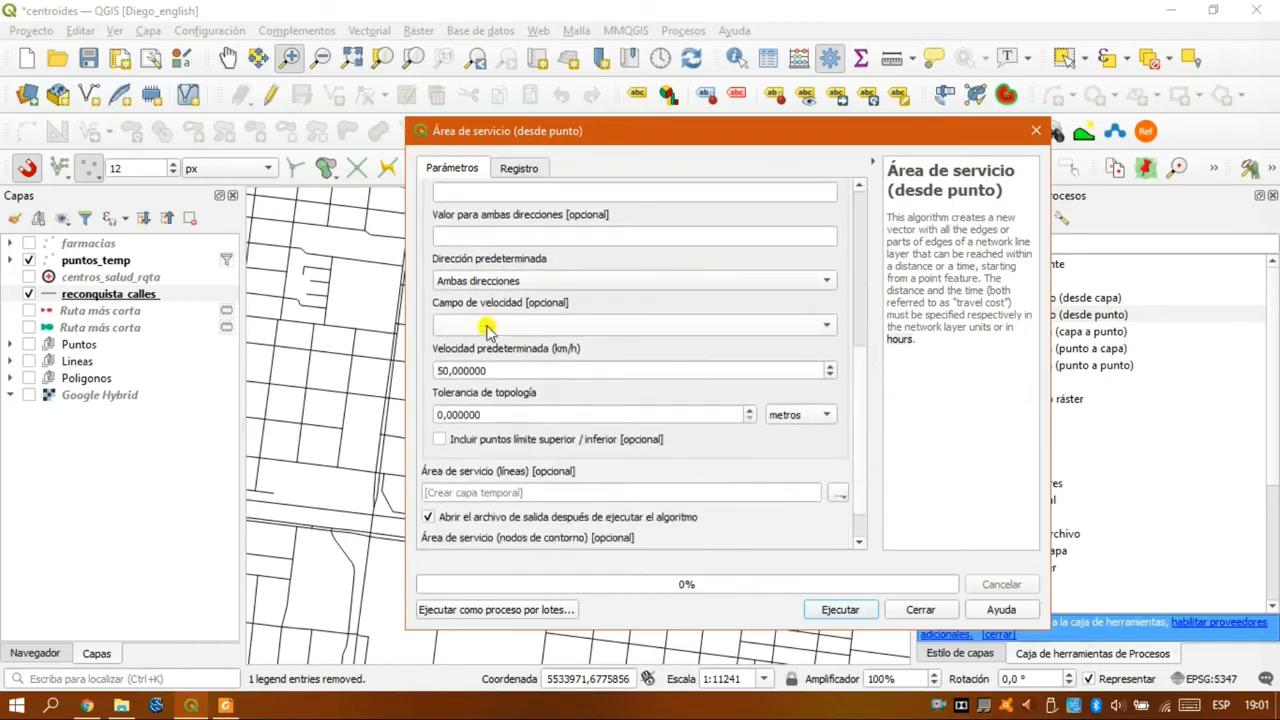
{"action": "left_click", "coordinate": [445, 371]}
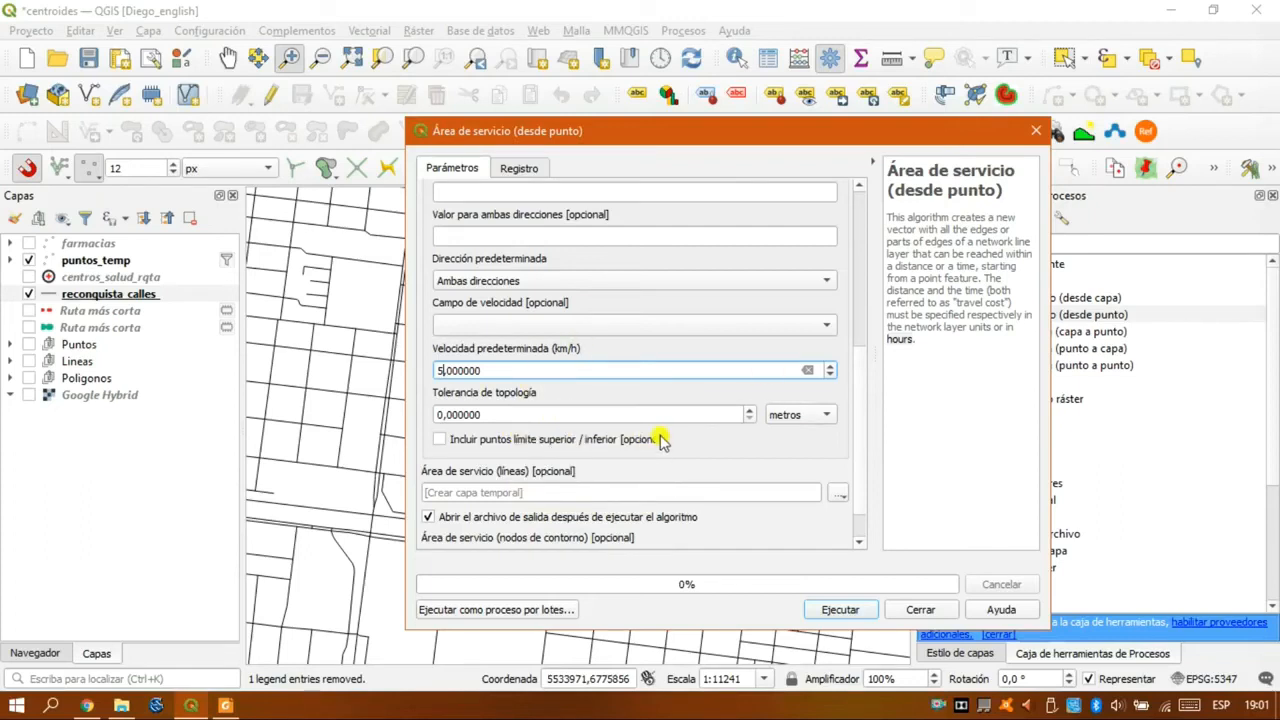
{"action": "left_click", "coordinate": [440, 418]}
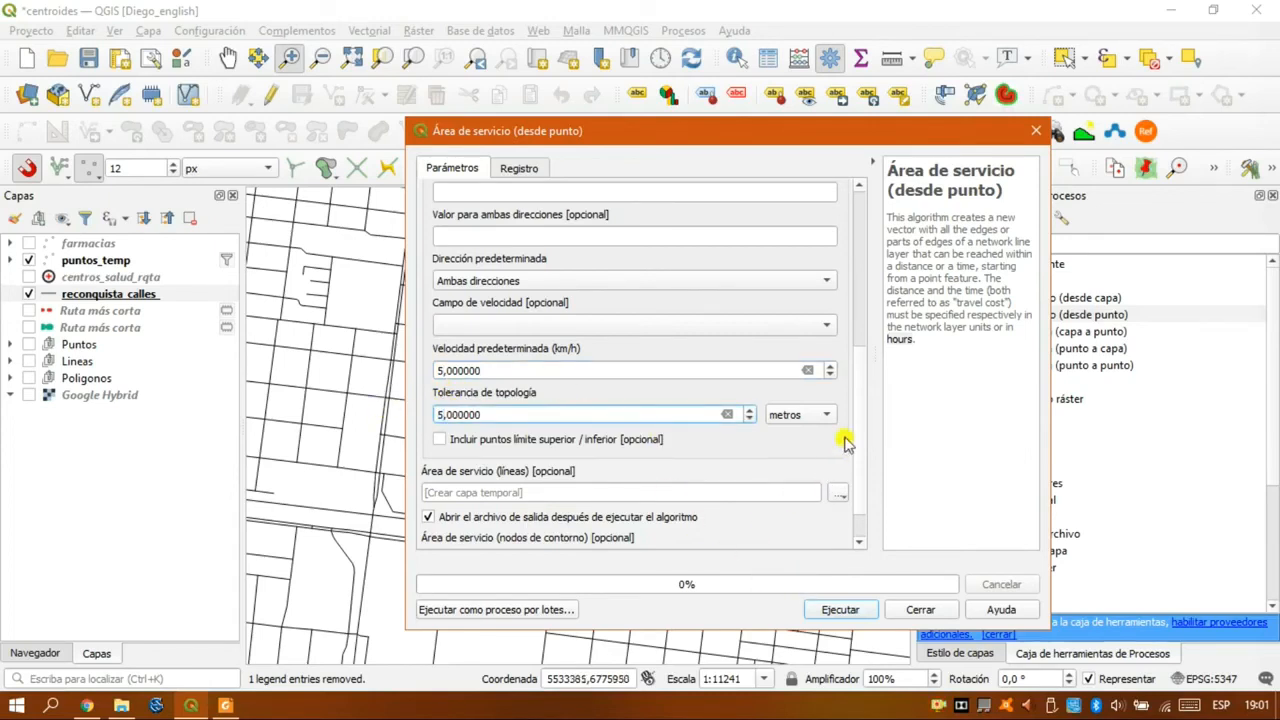
{"action": "scroll", "coordinate": [862, 430], "scroll_direction": "down", "scroll_amount": 1}
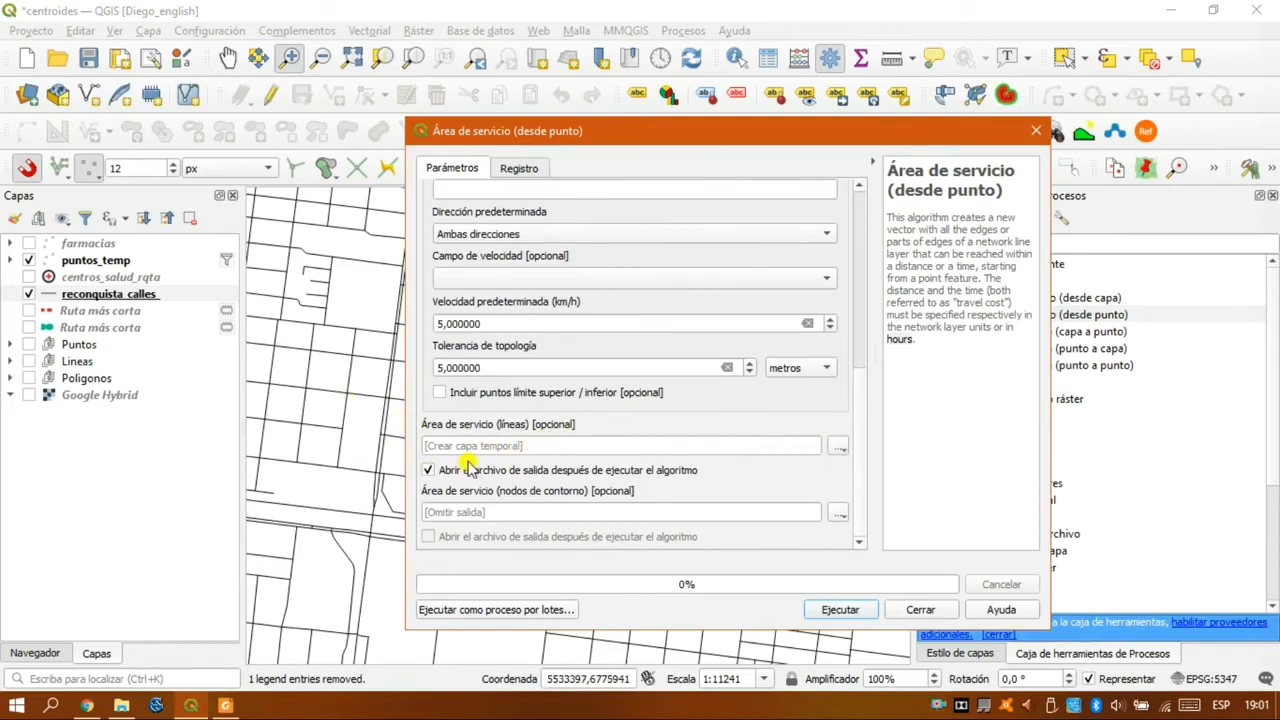
{"action": "left_click", "coordinate": [826, 611]}
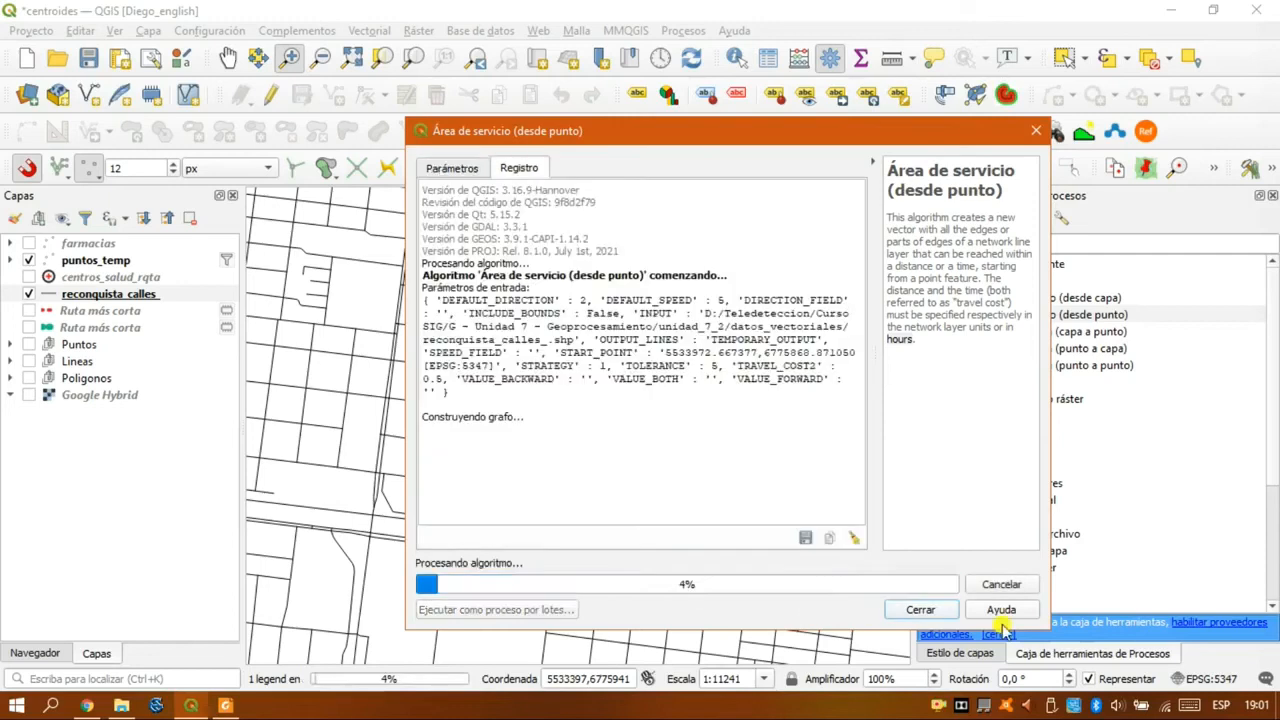
{"action": "left_click", "coordinate": [924, 610]}
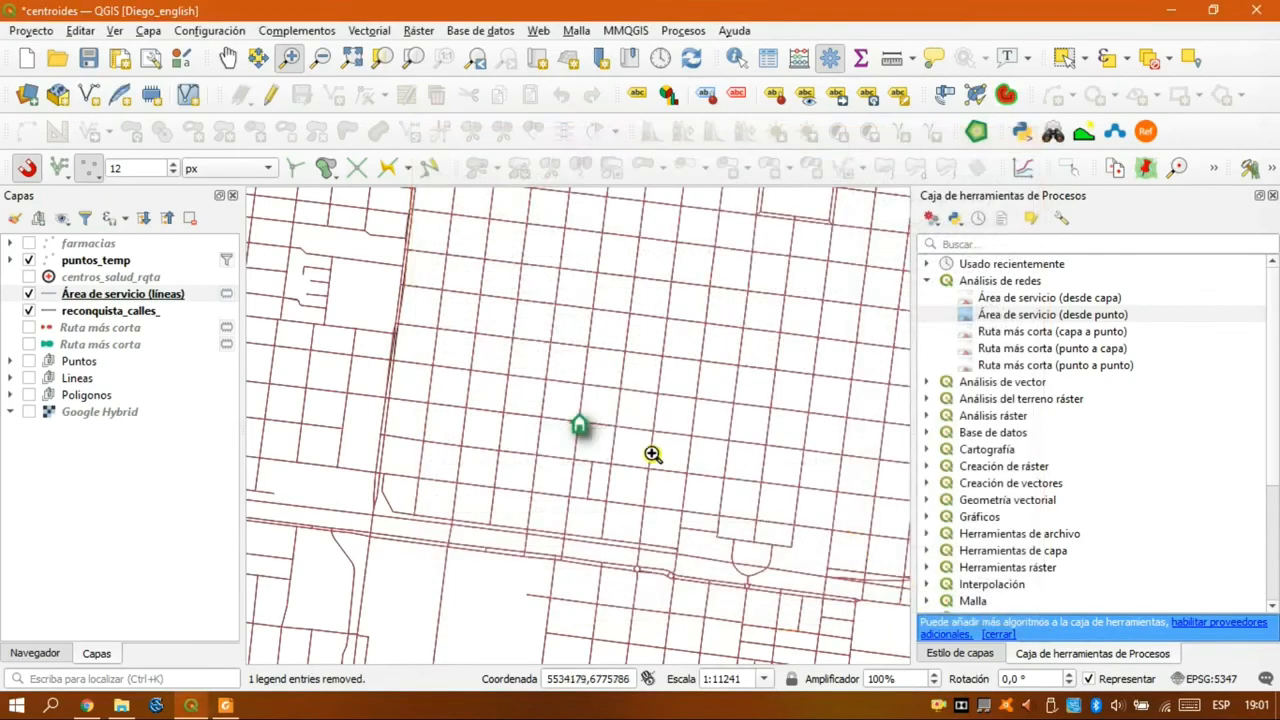
- Copy all style categories from the red Ruta más corta layer and paste them onto the Área de servicio (líneas) layer
{"action": "scroll", "coordinate": [613, 421], "scroll_direction": "down", "scroll_amount": 2}
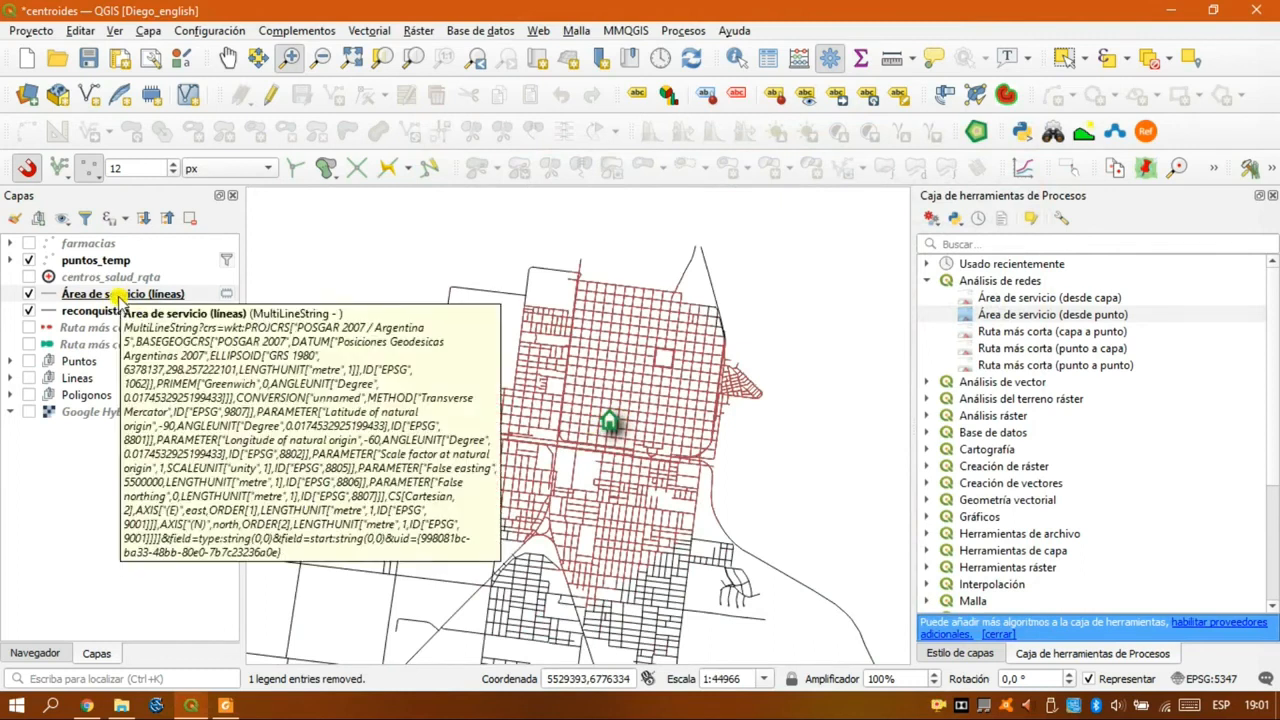
{"action": "left_click", "coordinate": [66, 346]}
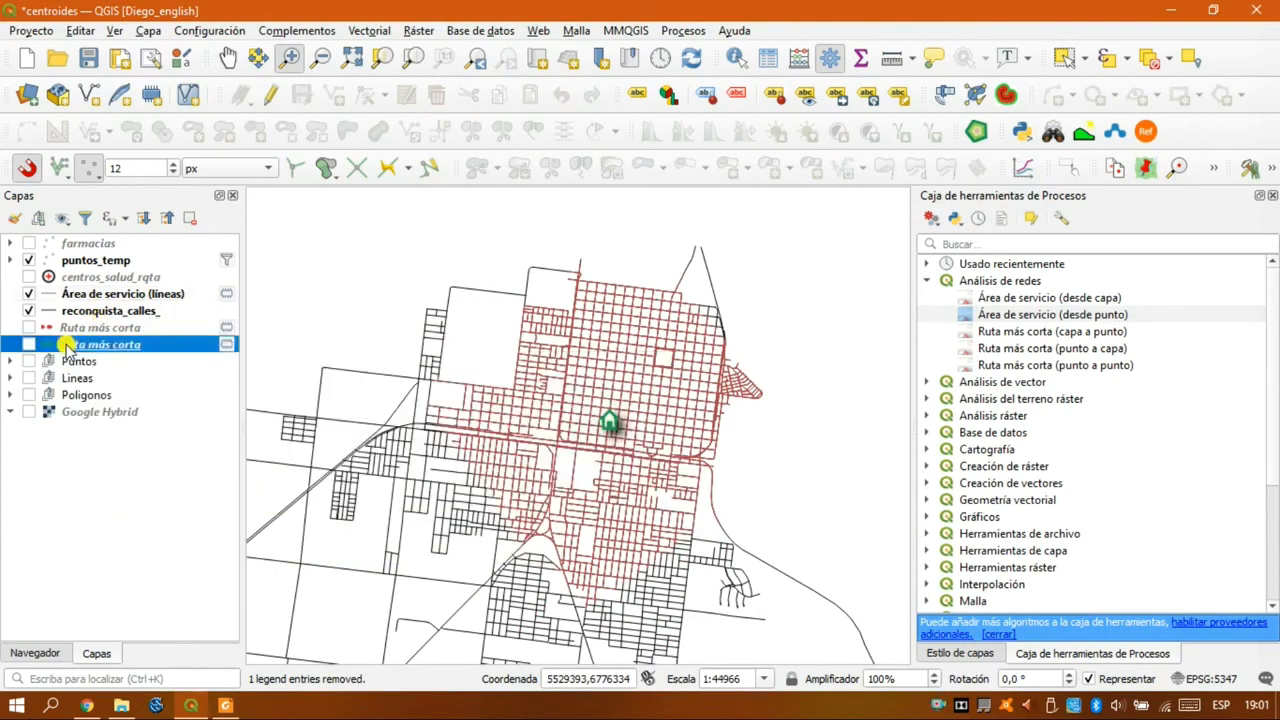
{"action": "right_click", "coordinate": [72, 330]}
{"action": "mouse_move", "coordinate": [306, 432]}
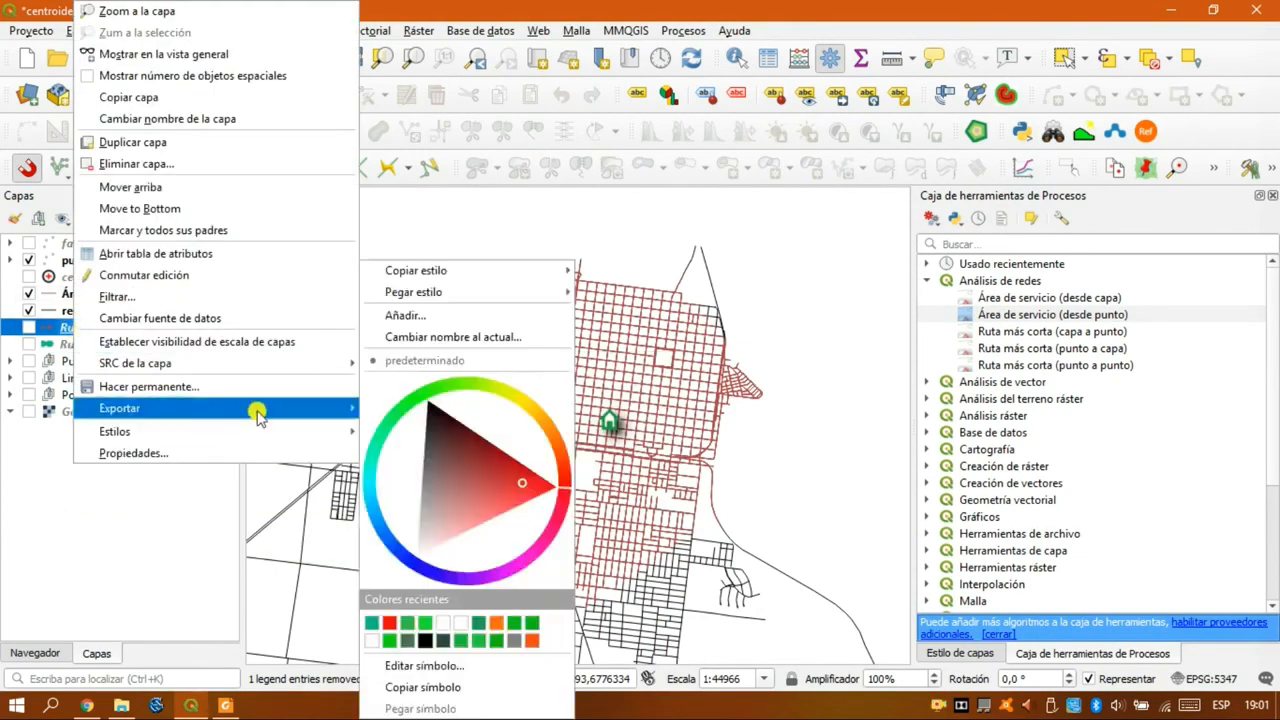
{"action": "mouse_move", "coordinate": [508, 271]}
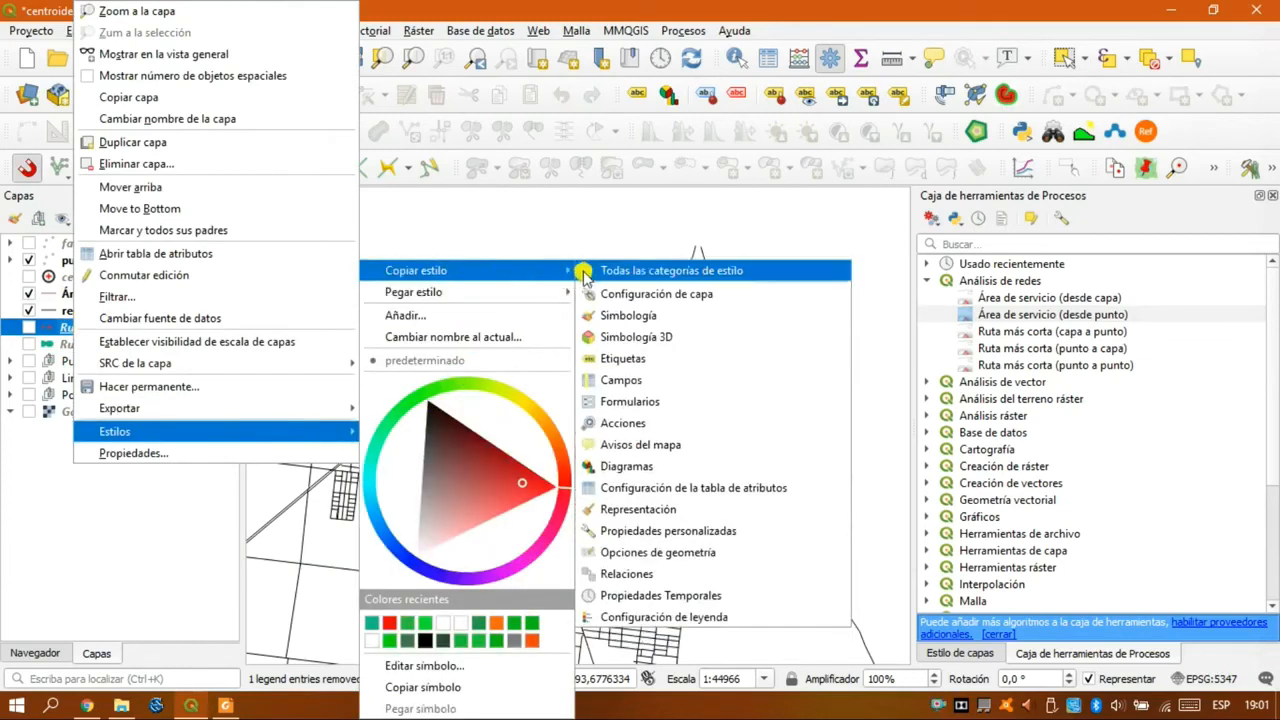
{"action": "left_click", "coordinate": [577, 276]}
{"action": "right_click", "coordinate": [100, 293]}
{"action": "mouse_move", "coordinate": [250, 410]}
{"action": "mouse_move", "coordinate": [518, 300]}
{"action": "left_click", "coordinate": [690, 292]}
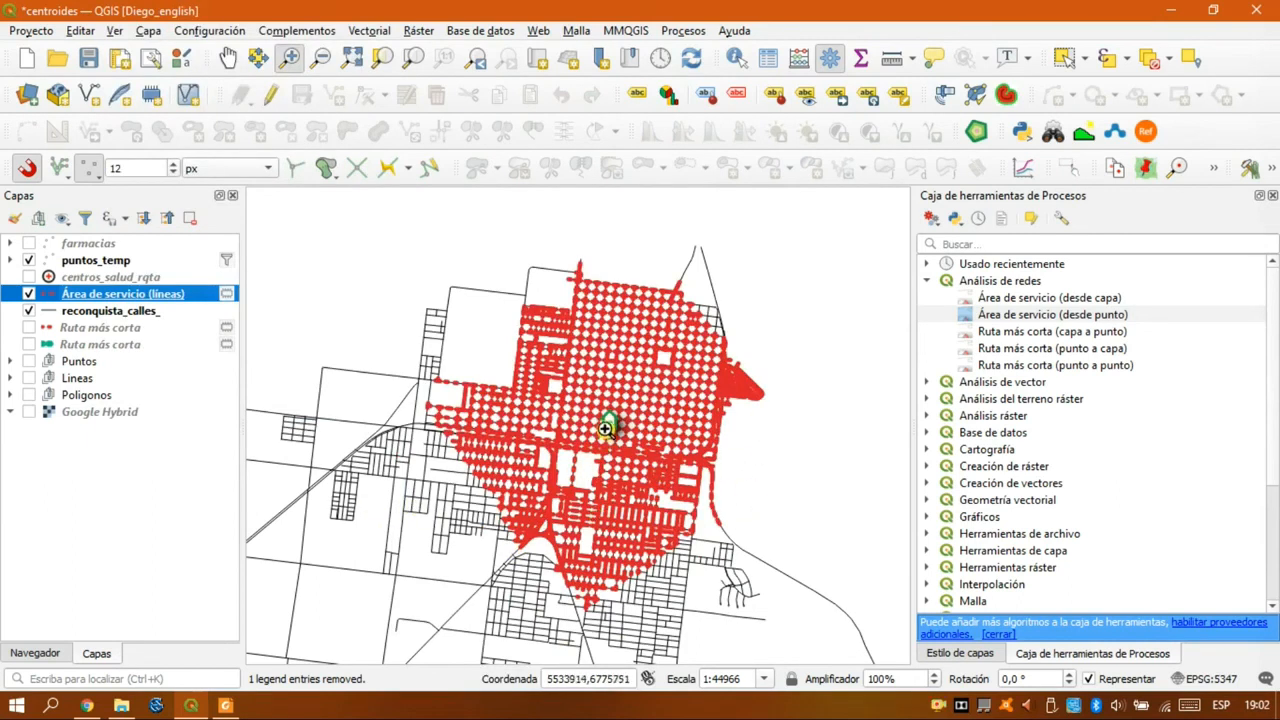
- Inspect the service area's extent, then hide it and puntos_temp and show the centros_salud_rqta layer
{"action": "left_click", "coordinate": [740, 394]}
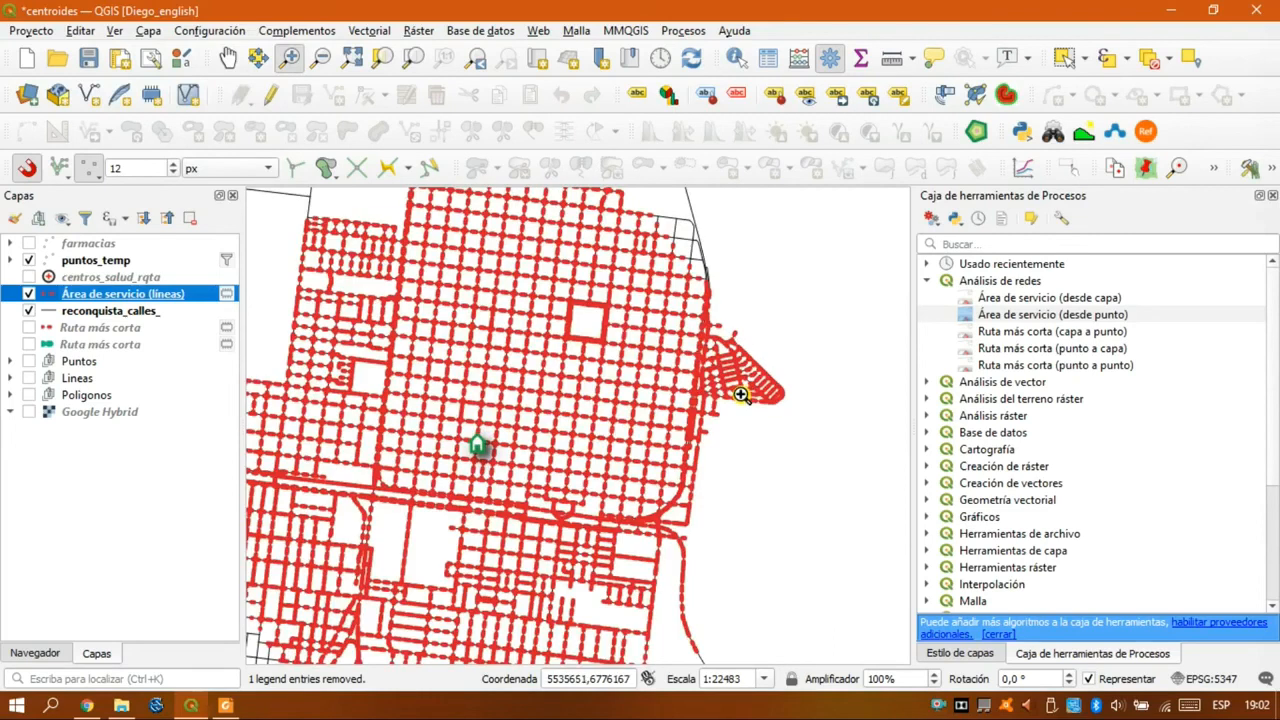
{"action": "left_click", "coordinate": [767, 389]}
{"action": "scroll", "coordinate": [767, 389], "scroll_direction": "down", "scroll_amount": 1}
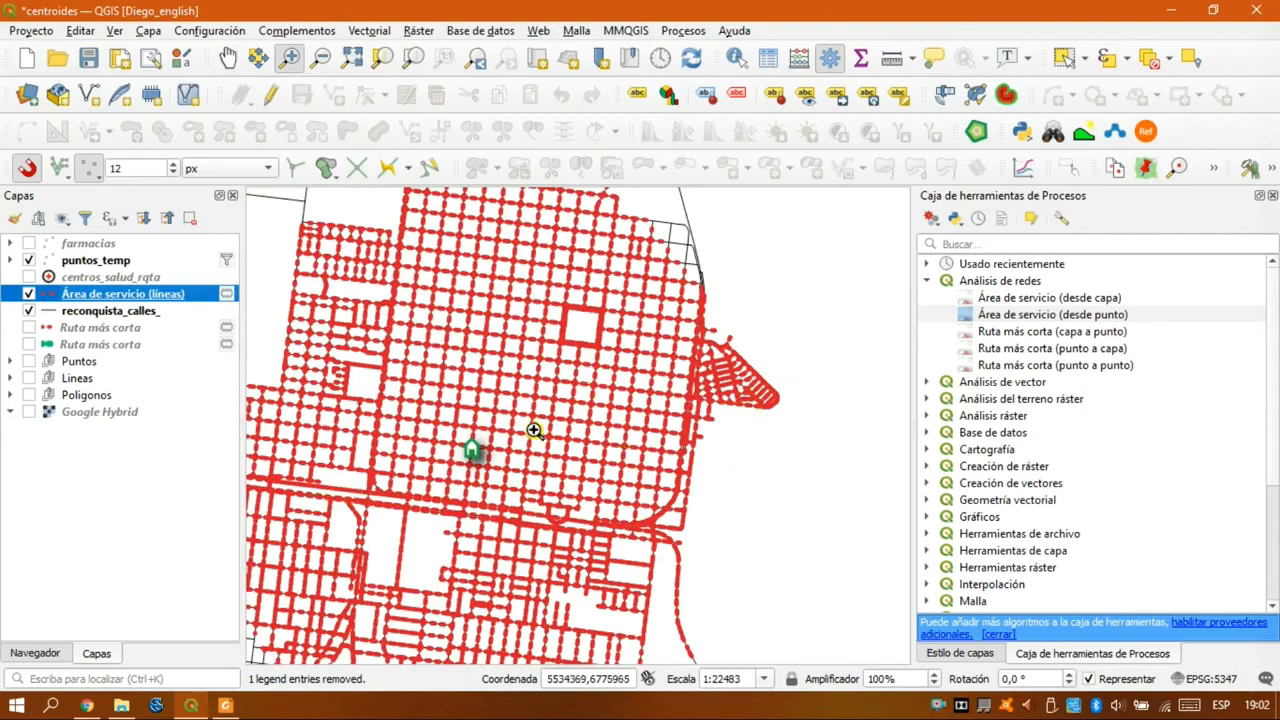
{"action": "scroll", "coordinate": [524, 450], "scroll_direction": "down", "scroll_amount": 1}
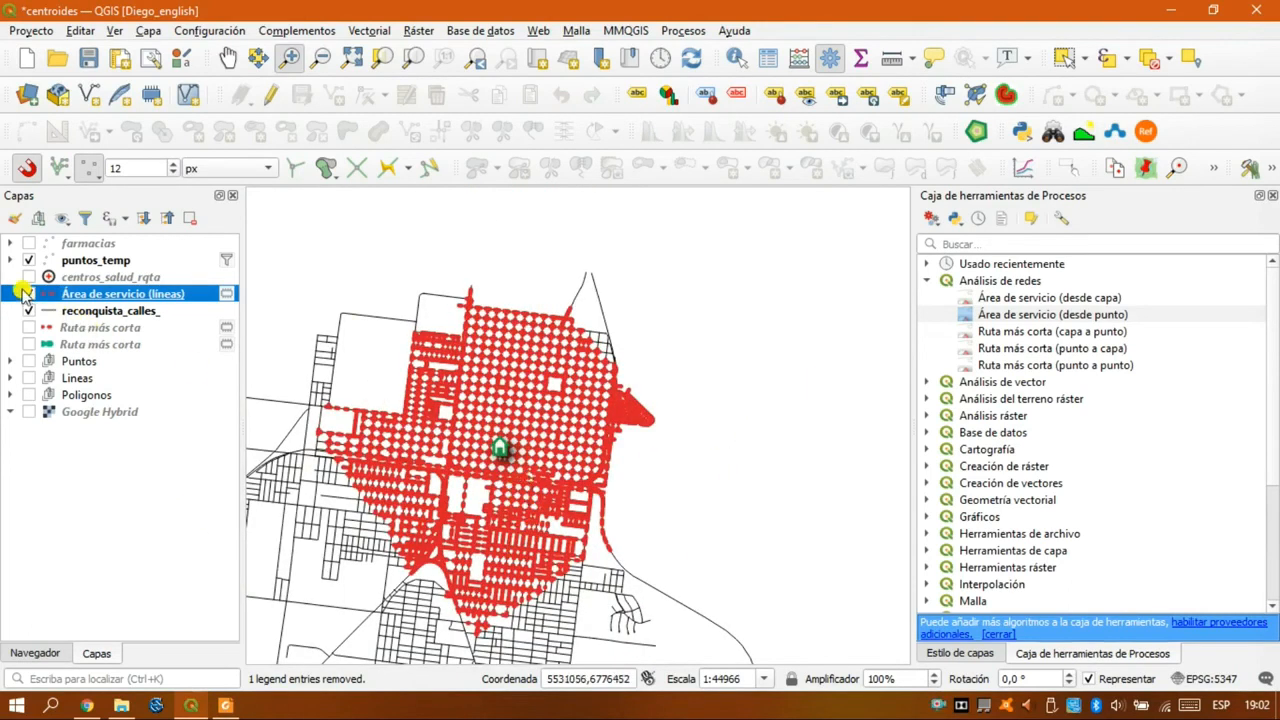
{"action": "left_click", "coordinate": [27, 294]}
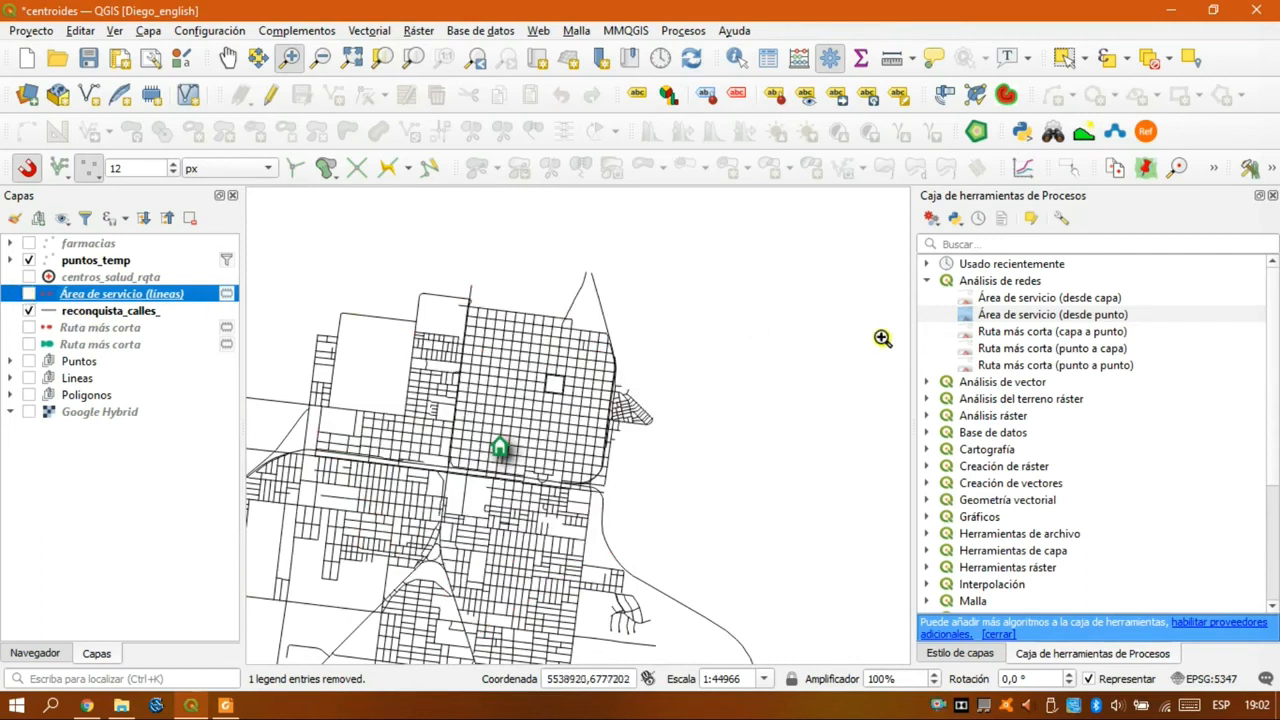
{"action": "left_click", "coordinate": [28, 277]}
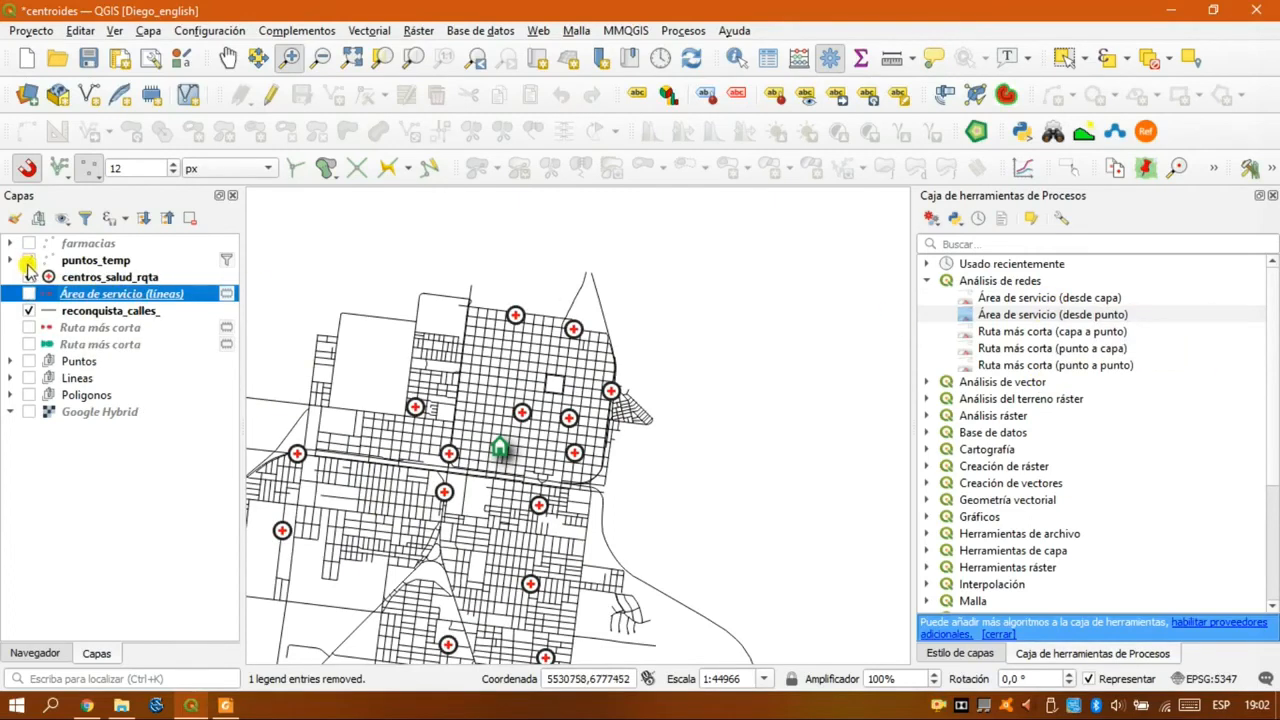
{"action": "left_click", "coordinate": [29, 260]}
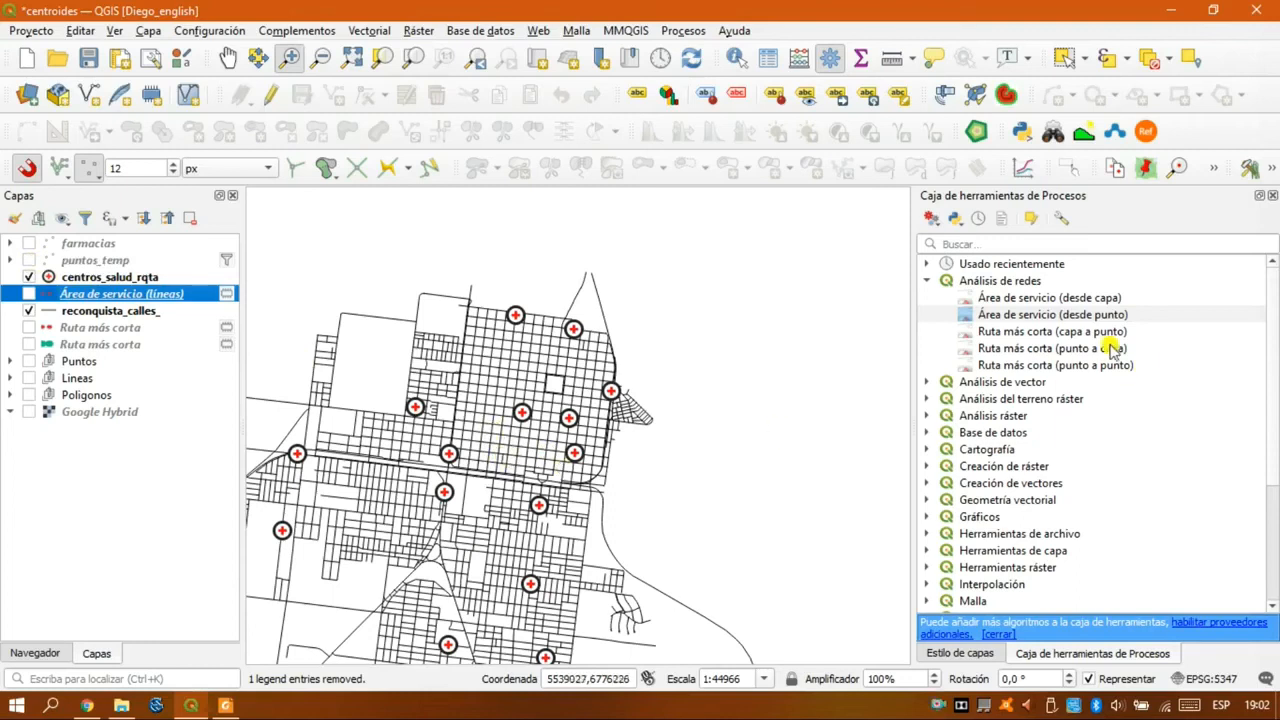
- Zoom to the centros_salud_rqta layer and open the Área de servicio (desde capa) tool
{"action": "left_click", "coordinate": [1038, 302]}
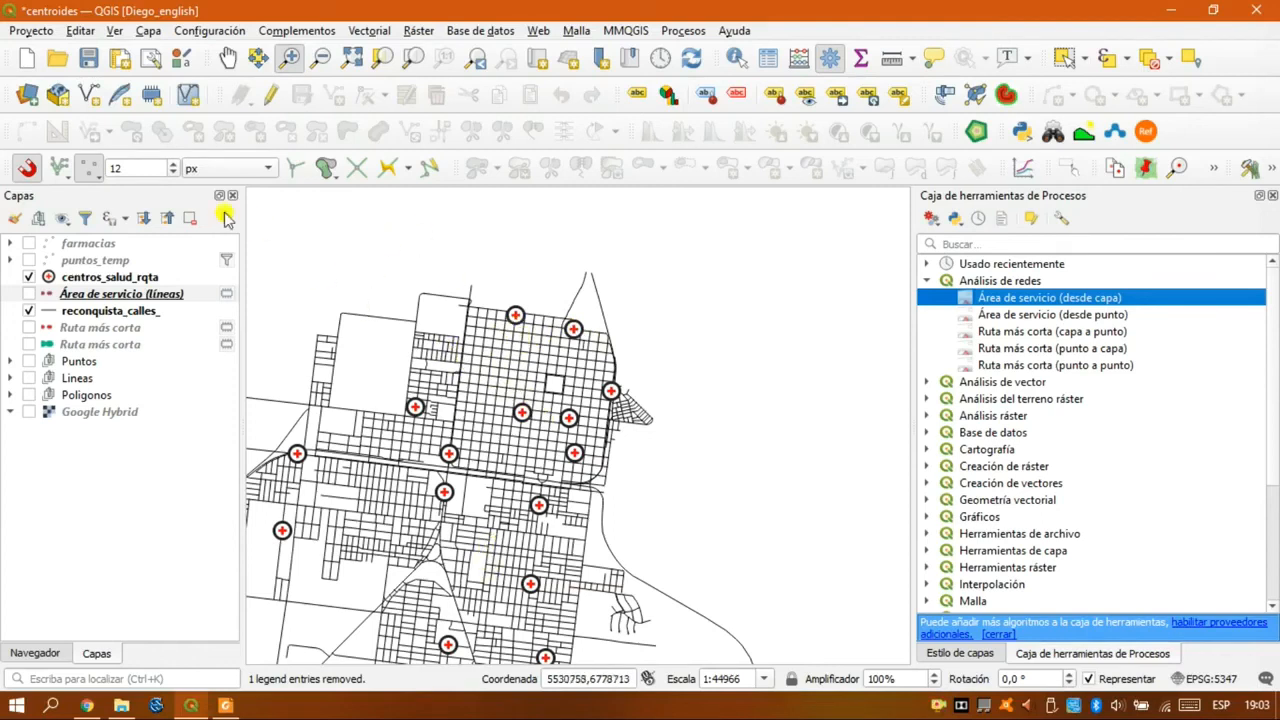
{"action": "left_click", "coordinate": [107, 280]}
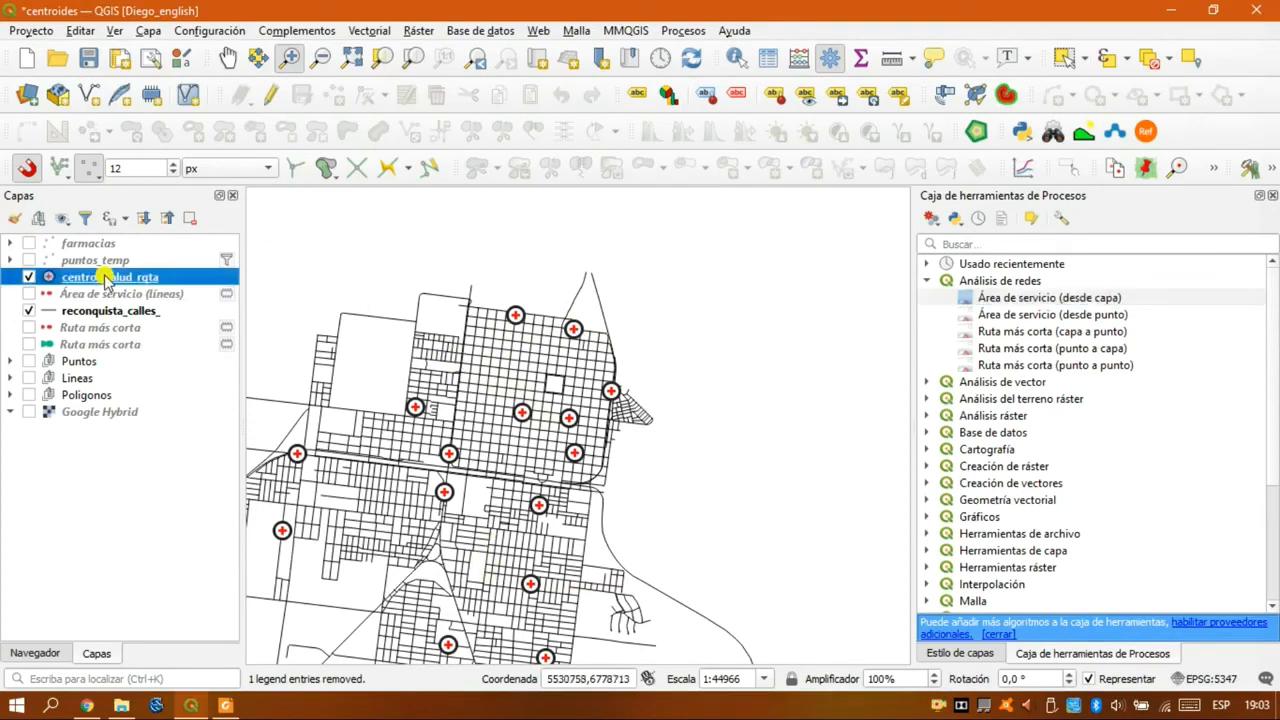
{"action": "left_click", "coordinate": [414, 58]}
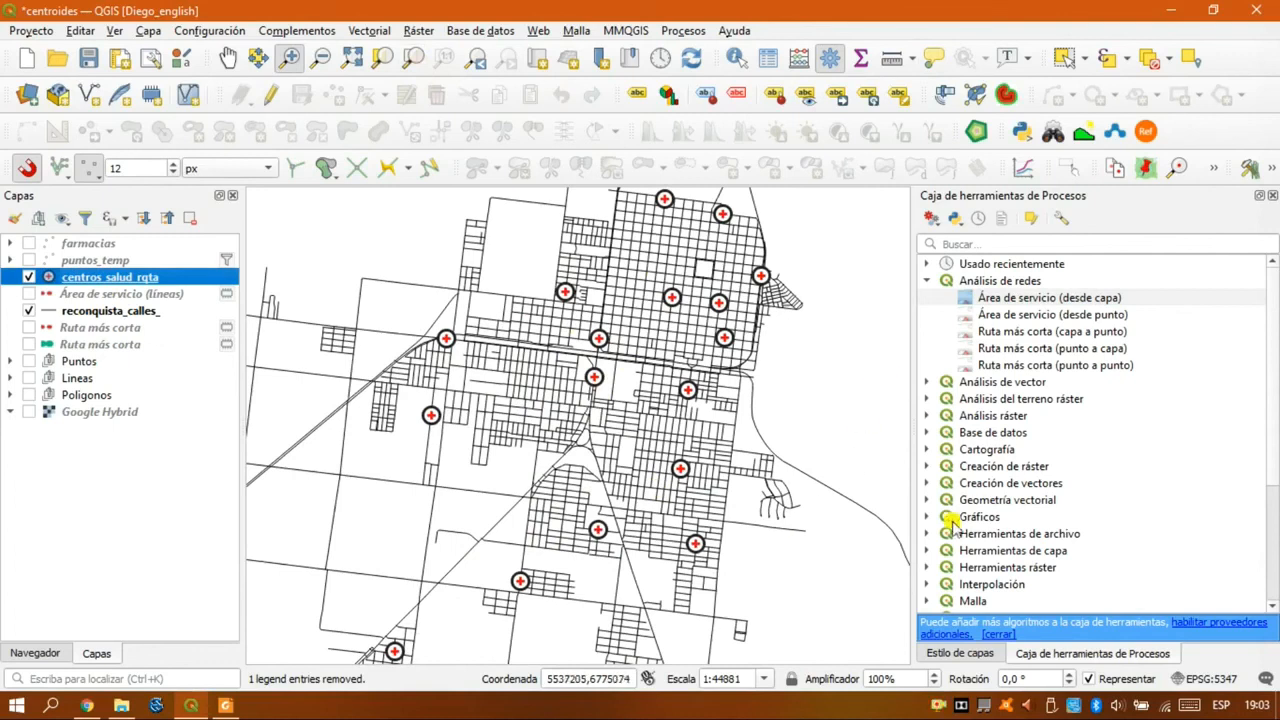
{"action": "double_click", "coordinate": [1037, 300]}
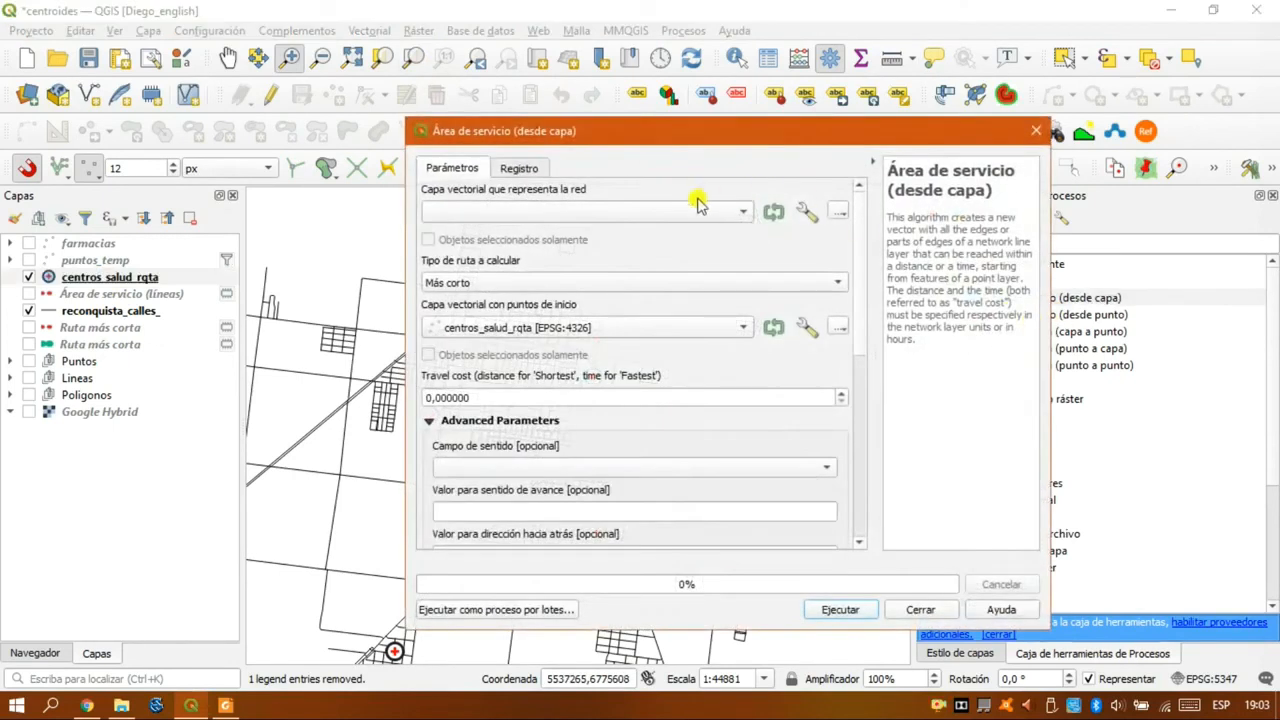
{"action": "left_click_drag", "start_coordinate": [700, 135], "coordinate": [718, 117]}
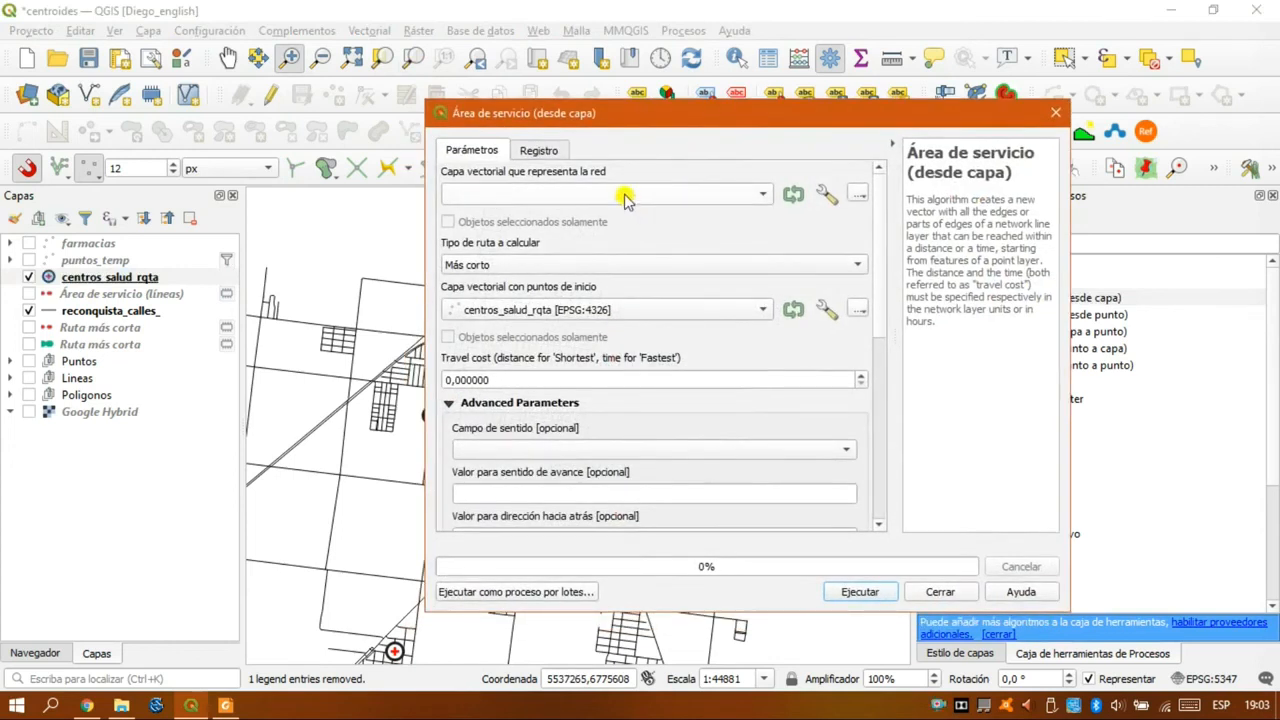
- Choose reconquista_calles_ as the network layer and keep Más corto as the route type
{"action": "left_click", "coordinate": [493, 193]}
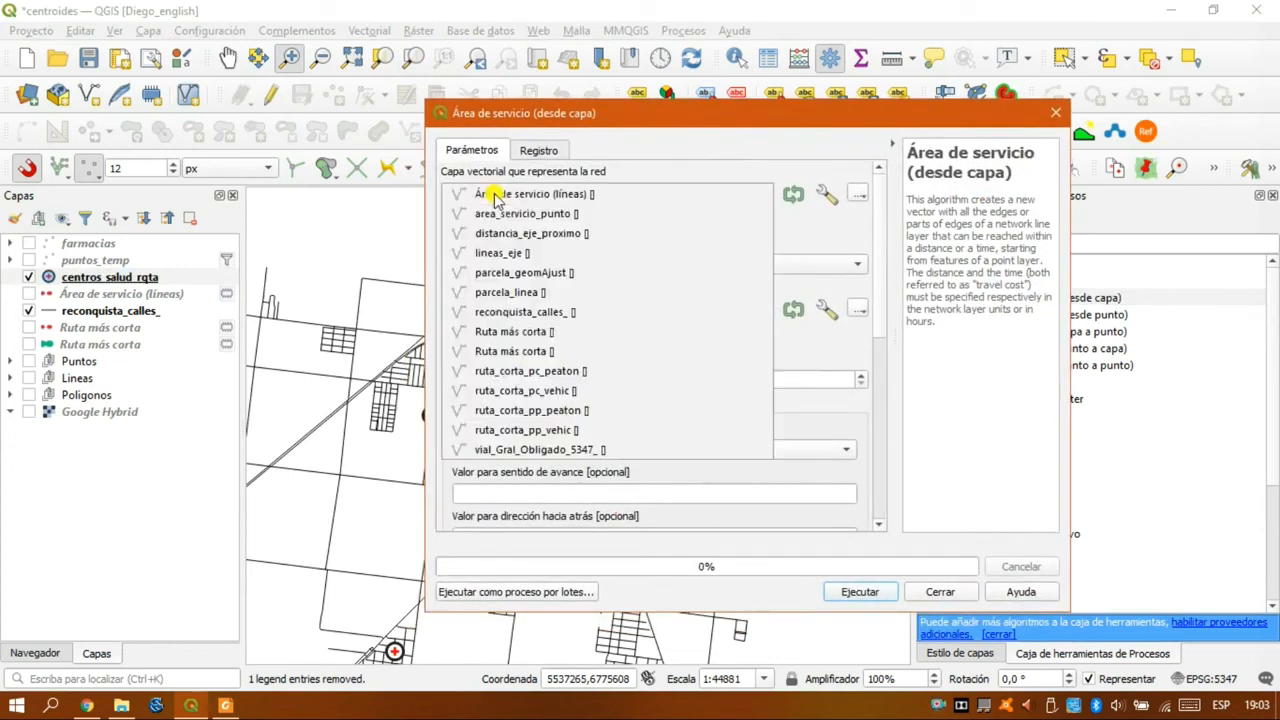
{"action": "left_click", "coordinate": [556, 312]}
{"action": "left_click", "coordinate": [502, 265]}
{"action": "left_click", "coordinate": [502, 265]}
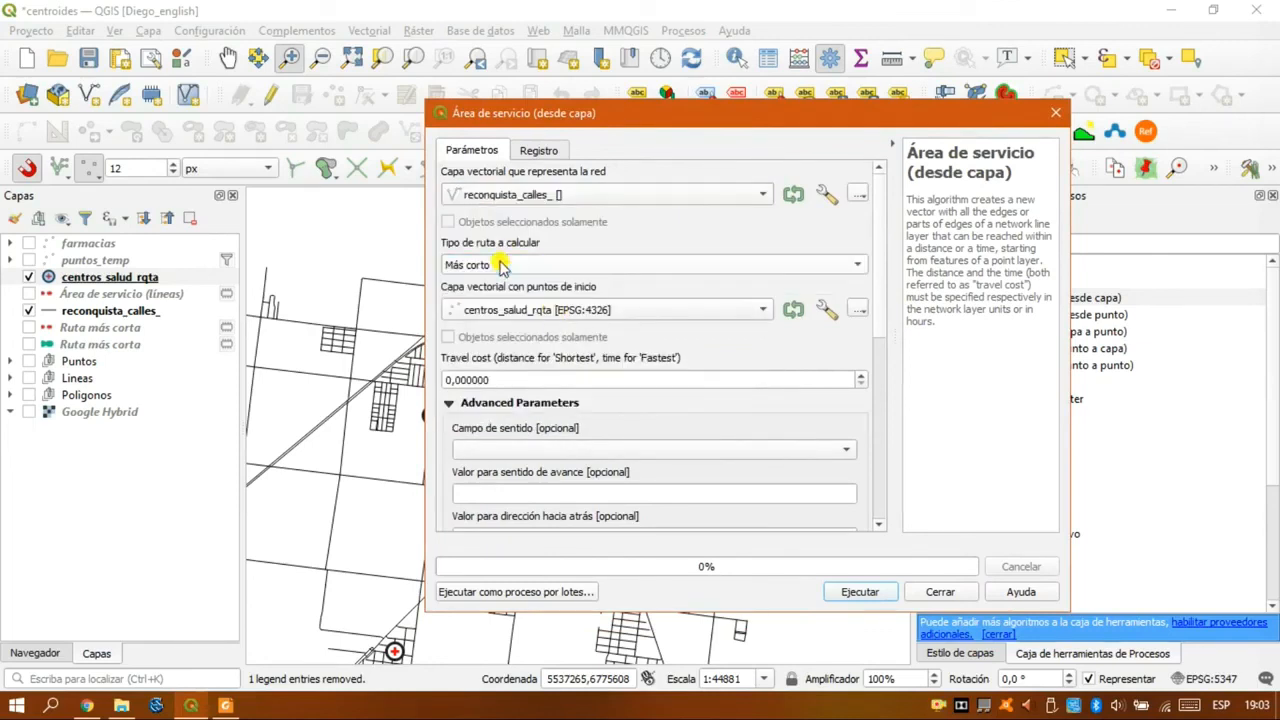
{"action": "left_click", "coordinate": [502, 265]}
{"action": "left_click", "coordinate": [502, 265]}
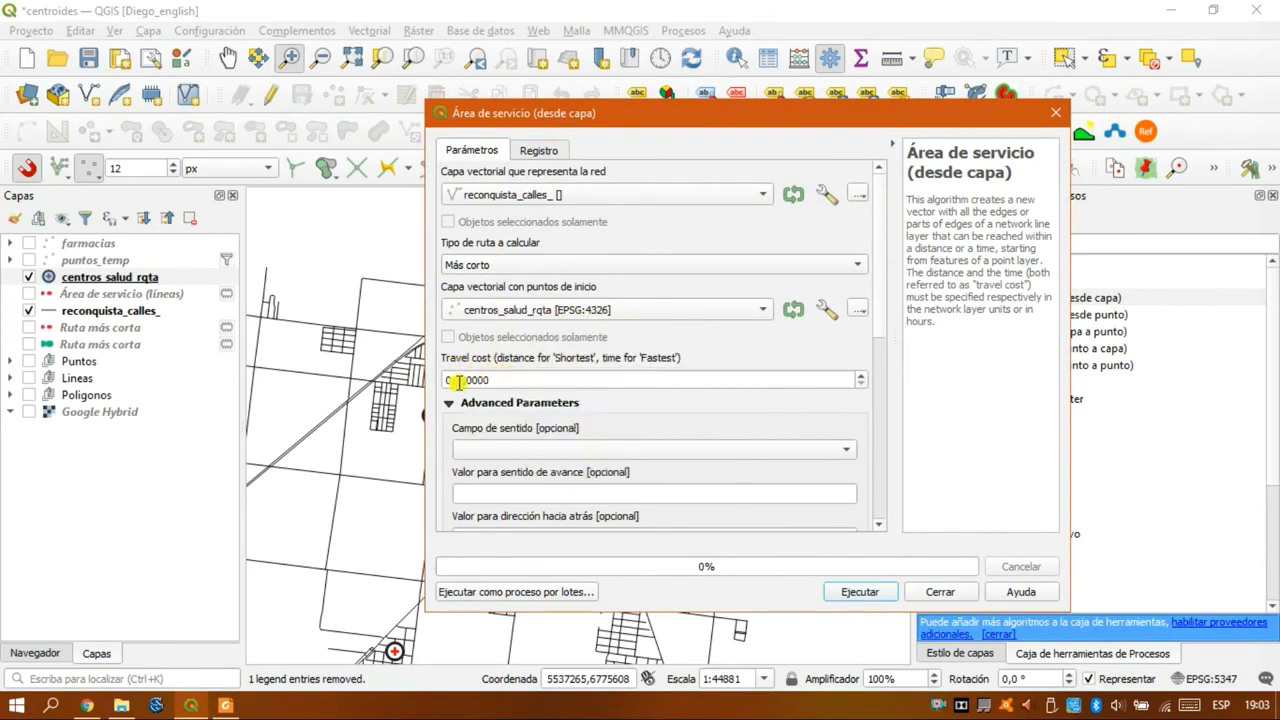
- Run the service area calculation from centros_salud_rqta with a travel cost of 500 and a topology tolerance of 5 metres
{"action": "left_click_drag", "start_coordinate": [494, 381], "coordinate": [450, 378]}
{"action": "type", "text": "50"}
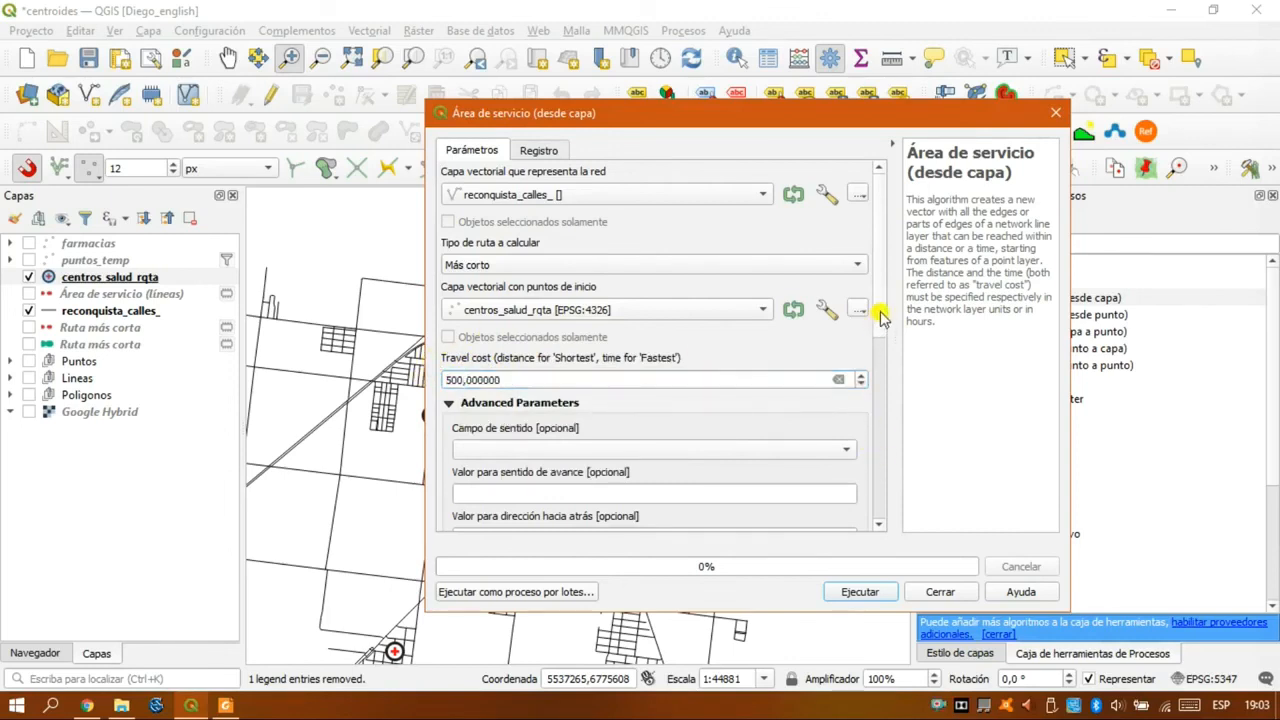
{"action": "left_click_drag", "start_coordinate": [880, 318], "coordinate": [890, 414]}
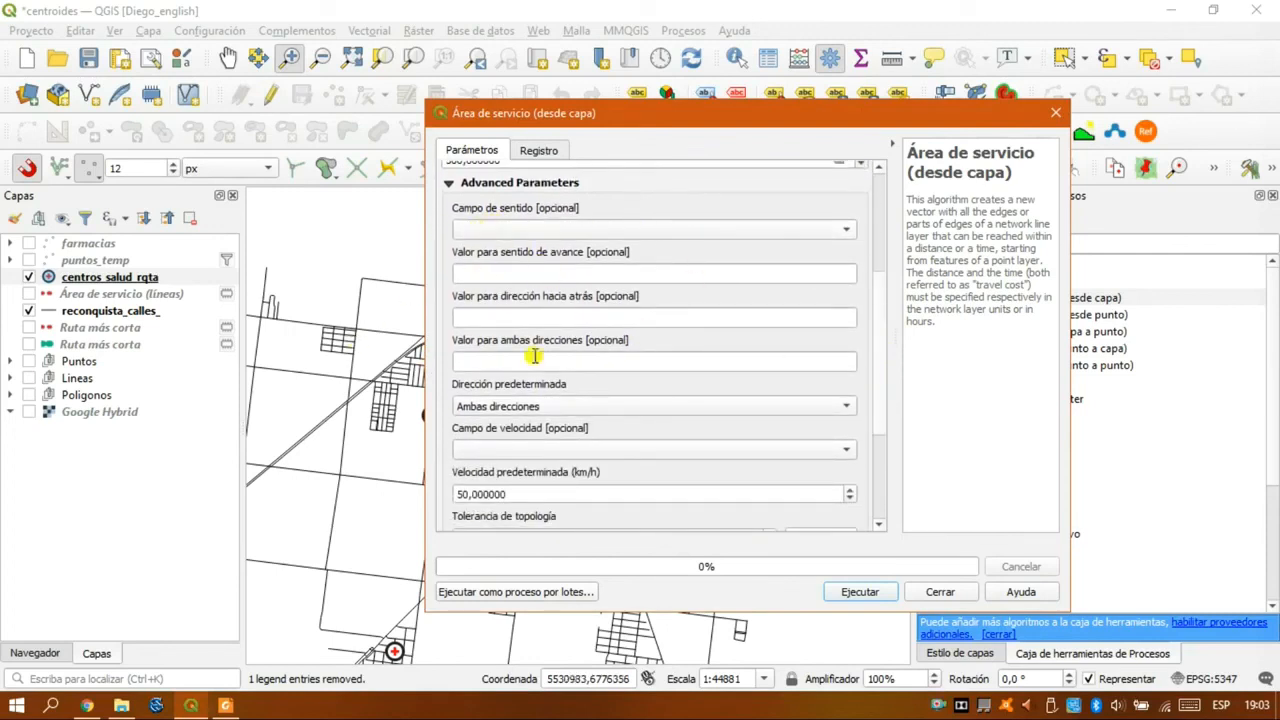
{"action": "left_click_drag", "start_coordinate": [880, 390], "coordinate": [882, 424]}
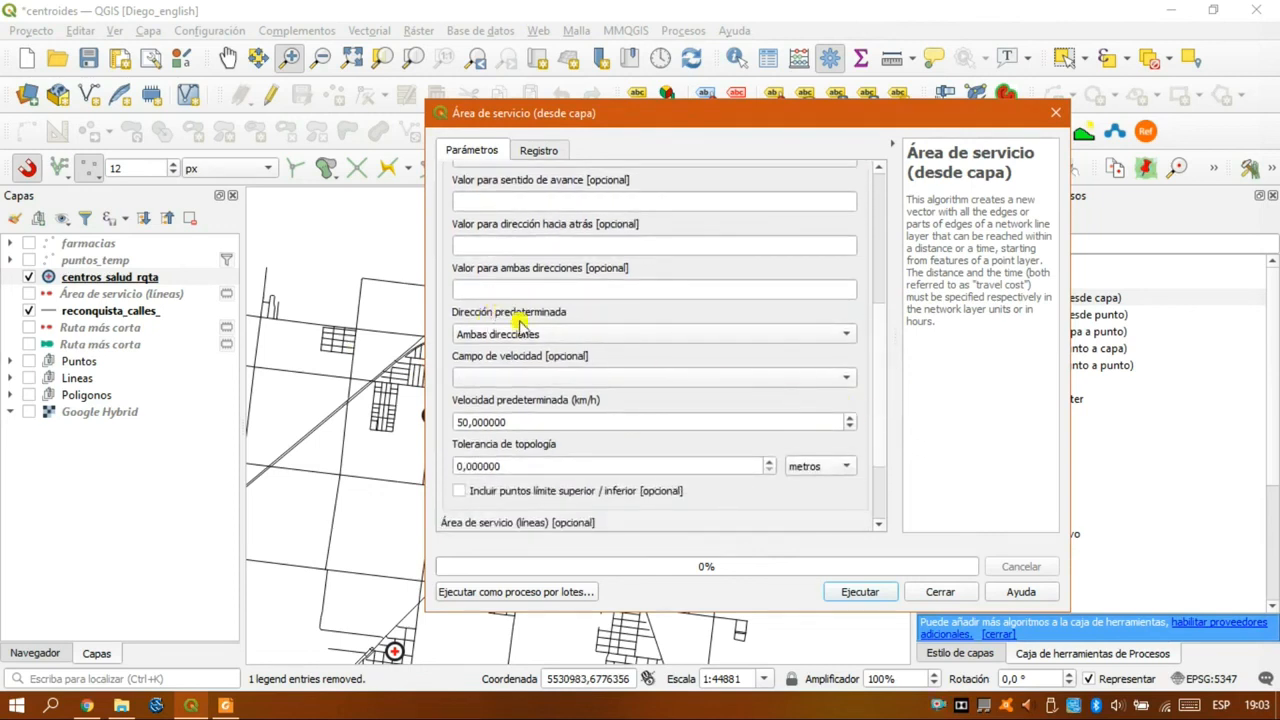
{"action": "left_click_drag", "start_coordinate": [882, 374], "coordinate": [880, 403]}
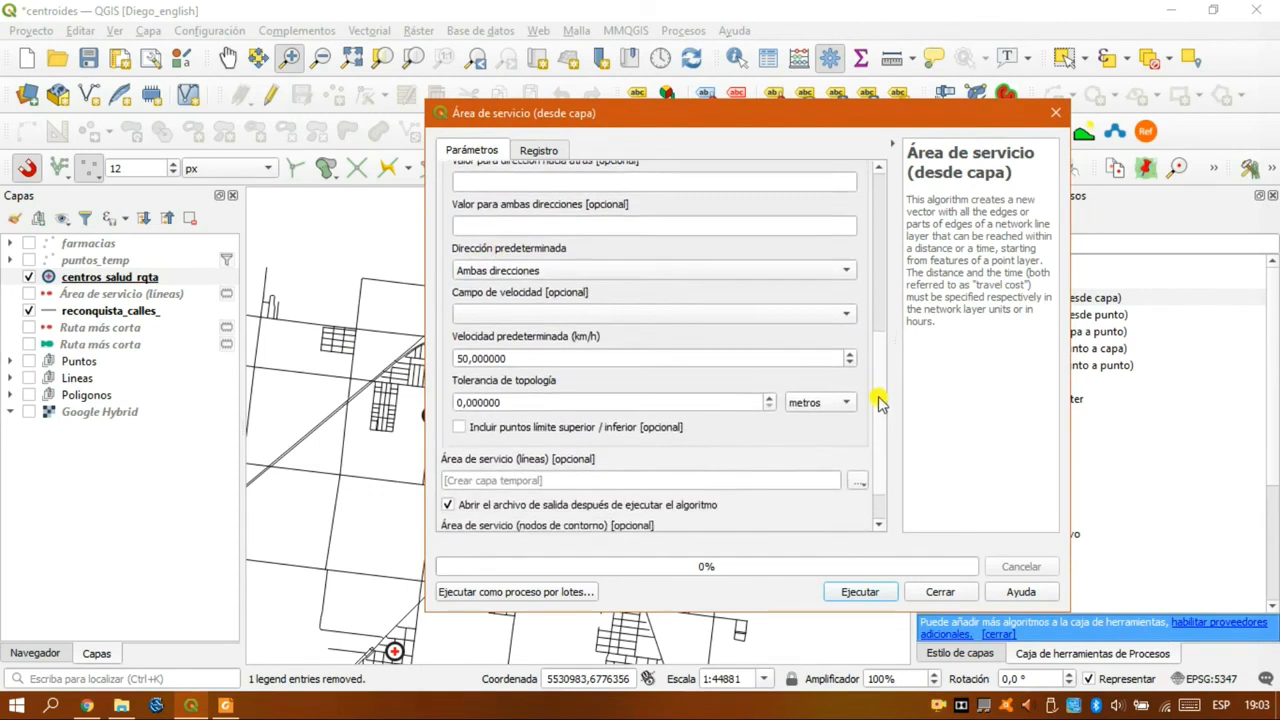
{"action": "left_click", "coordinate": [466, 345]}
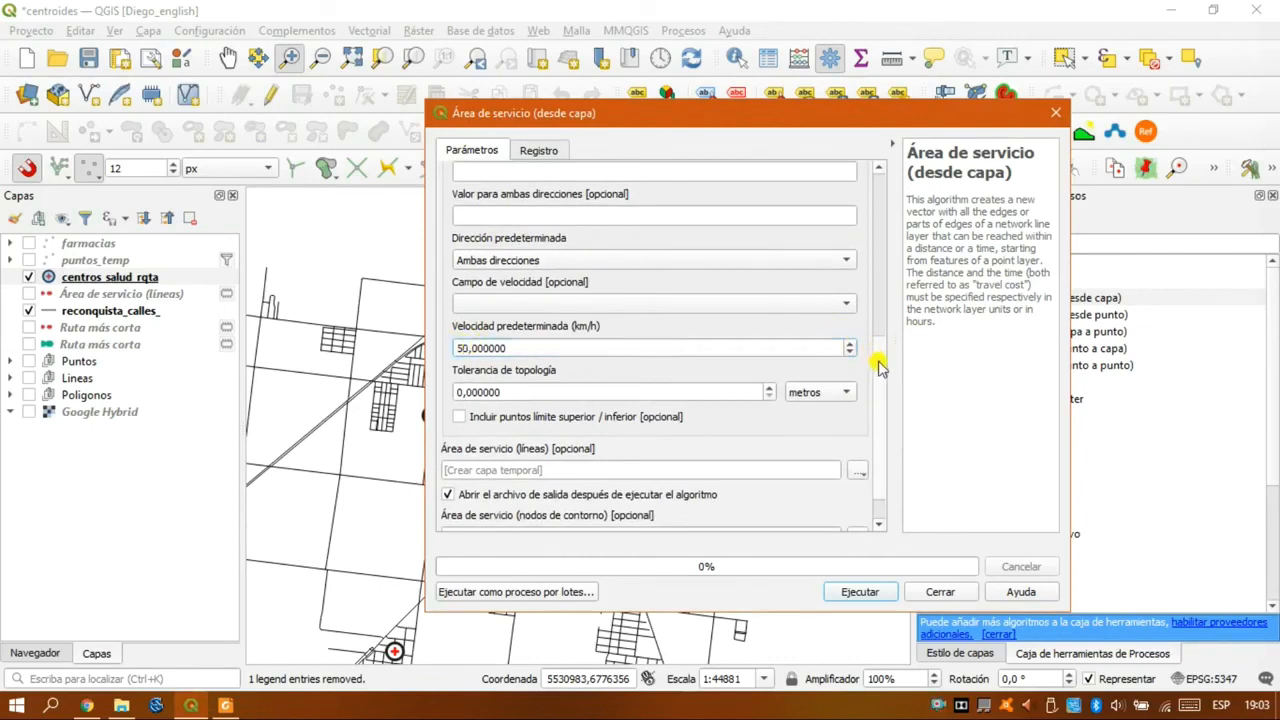
{"action": "left_click_drag", "start_coordinate": [878, 366], "coordinate": [905, 420]}
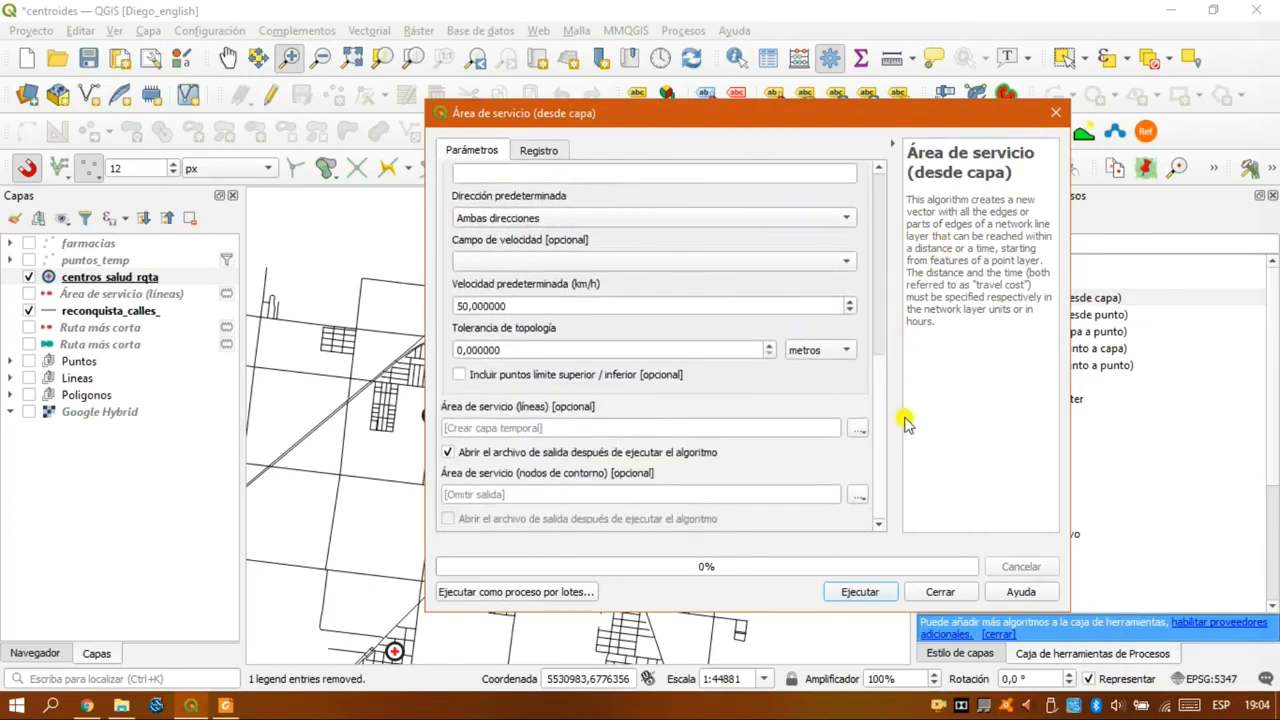
{"action": "left_click", "coordinate": [455, 350]}
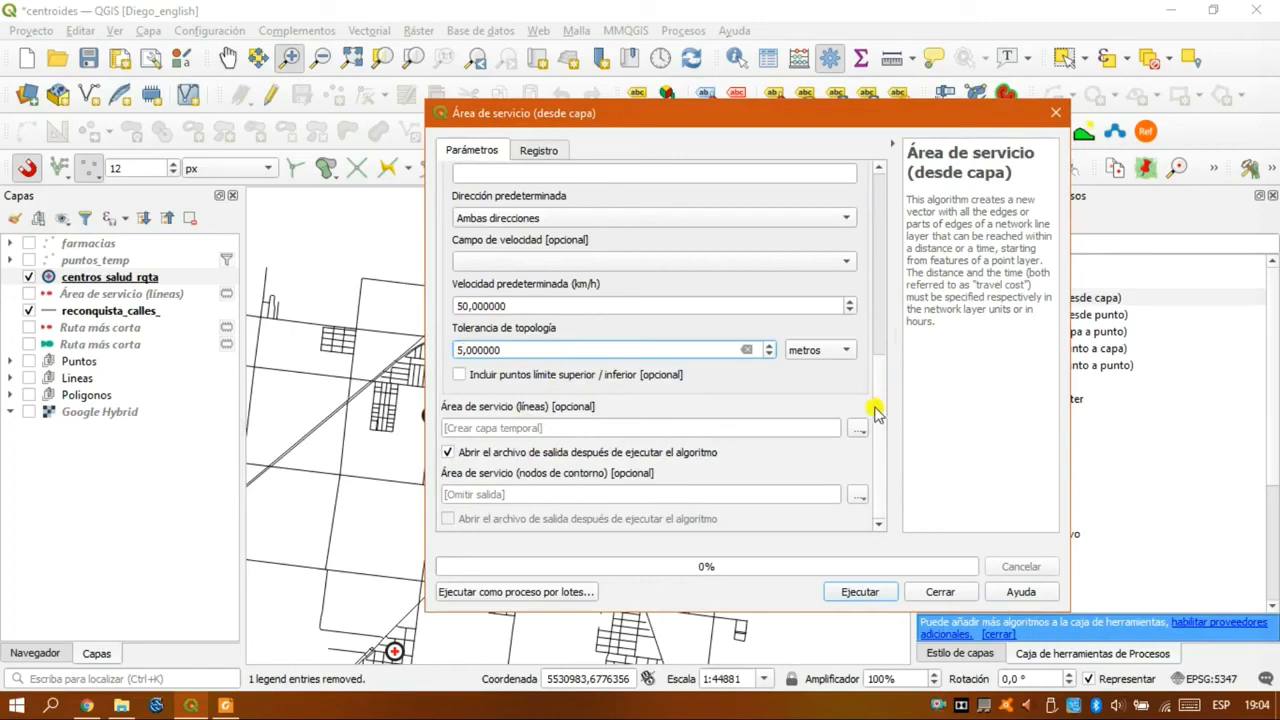
{"action": "left_click", "coordinate": [858, 592]}
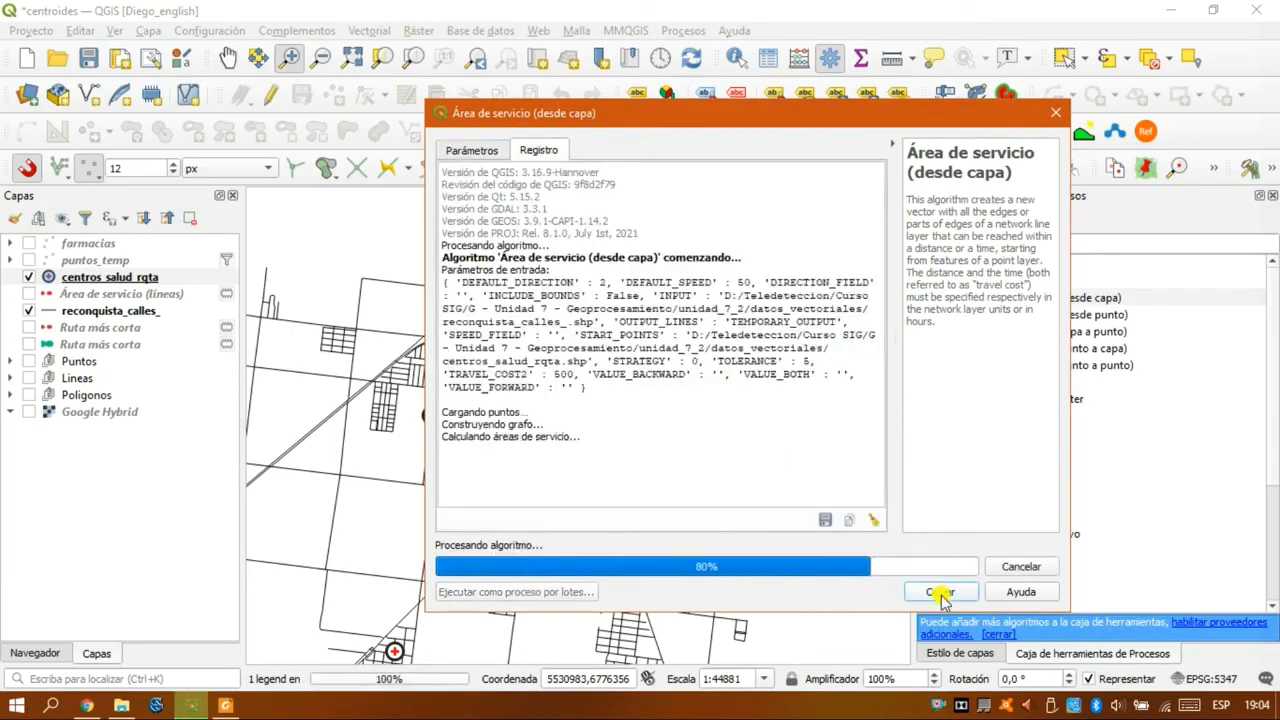
{"action": "left_click", "coordinate": [940, 591]}
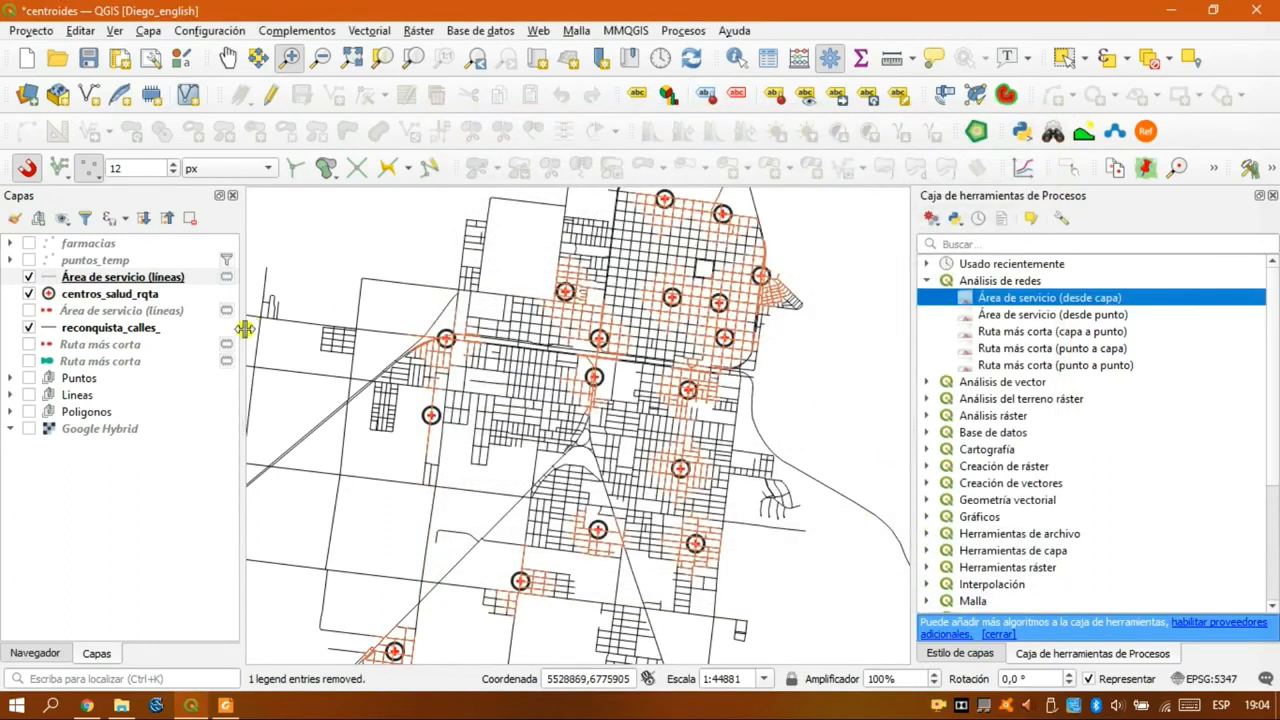
- Copy the green Ruta más corta layer's style onto the new Área de servicio (líneas) layer and place centros_salud_rqta above it
{"action": "left_click", "coordinate": [86, 361]}
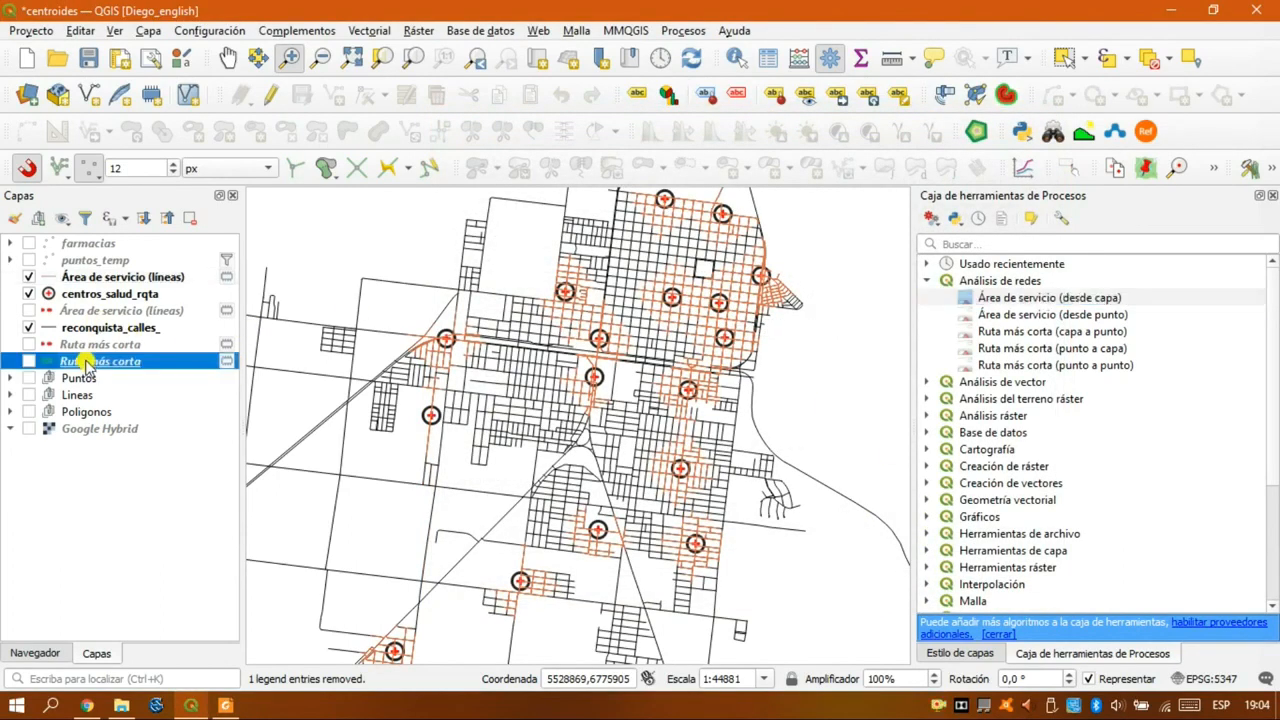
{"action": "right_click", "coordinate": [86, 361]}
{"action": "mouse_move", "coordinate": [330, 430]}
{"action": "mouse_move", "coordinate": [430, 237]}
{"action": "left_click", "coordinate": [690, 271]}
{"action": "right_click", "coordinate": [106, 271]}
{"action": "mouse_move", "coordinate": [320, 678]}
{"action": "mouse_move", "coordinate": [562, 297]}
{"action": "left_click", "coordinate": [700, 295]}
{"action": "left_click_drag", "start_coordinate": [80, 294], "coordinate": [80, 272]}
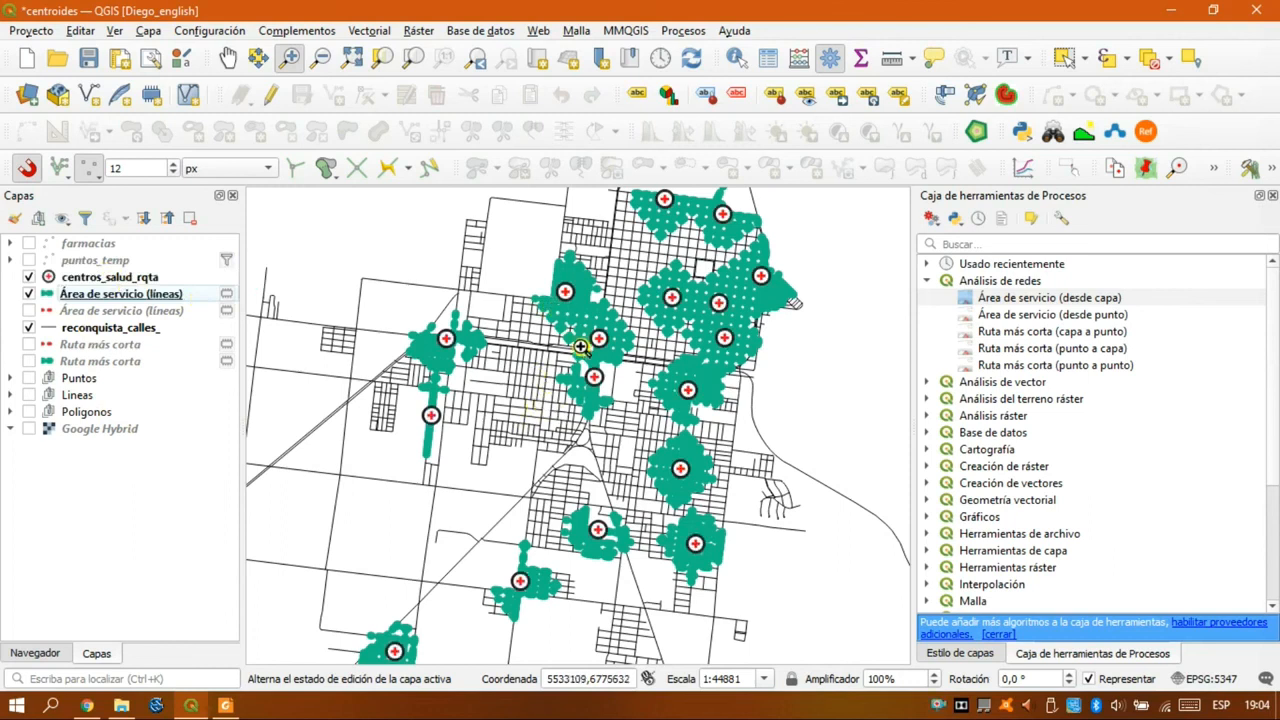
- Reduce the line symbol's width in the styling of the new Área de servicio (líneas) layer
{"action": "left_click", "coordinate": [62, 295]}
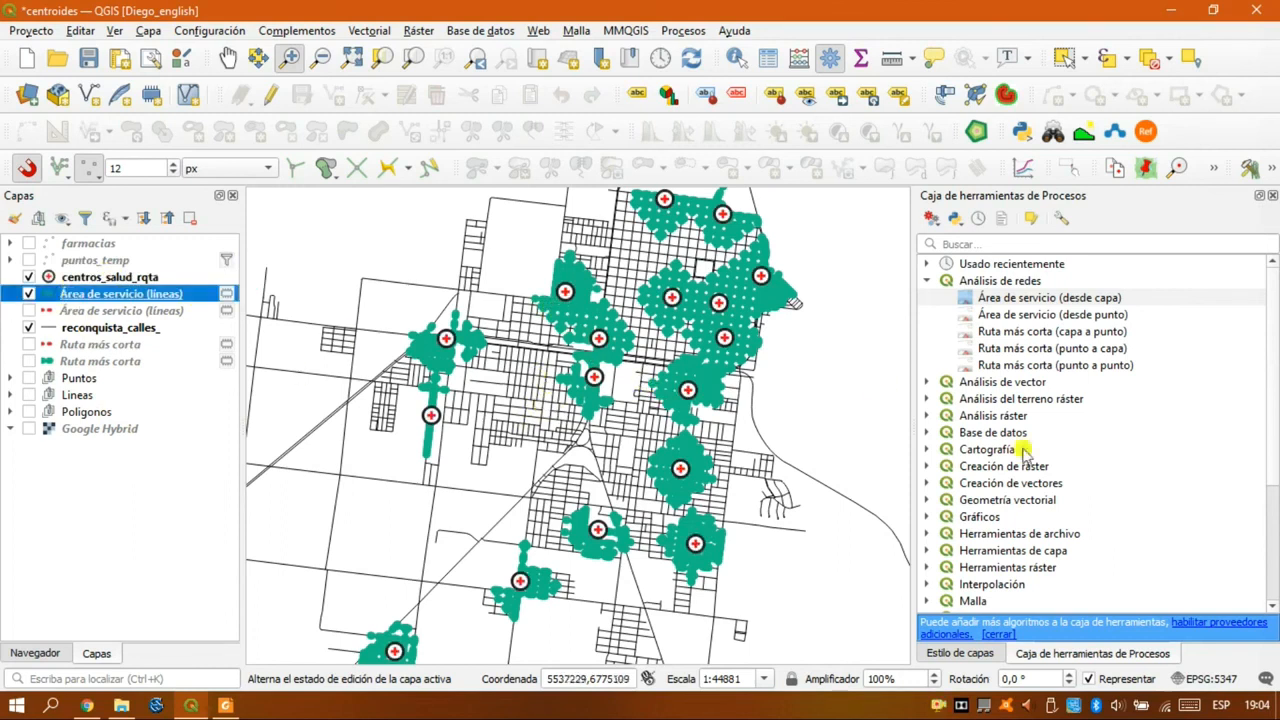
{"action": "left_click", "coordinate": [995, 652]}
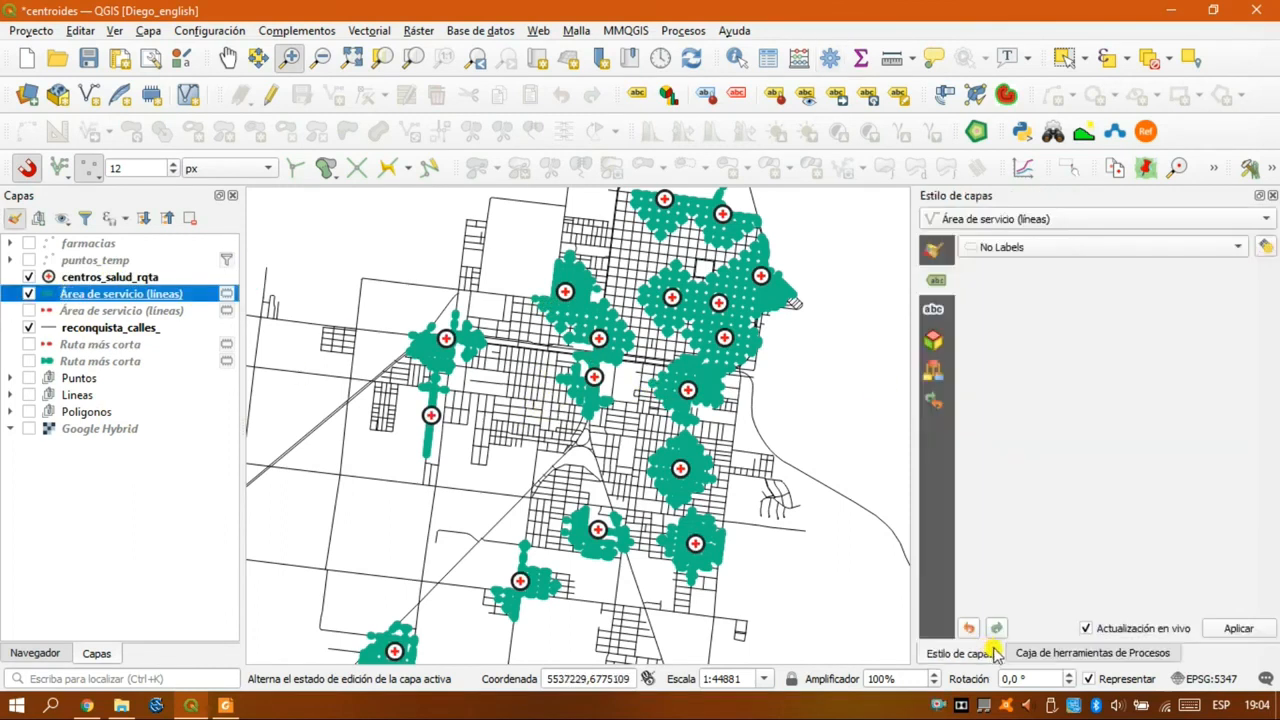
{"action": "left_click", "coordinate": [934, 250]}
{"action": "left_click", "coordinate": [1143, 289]}
{"action": "left_click", "coordinate": [1104, 272]}
{"action": "double_click", "coordinate": [1008, 497]}
{"action": "type", "text": "0"}
{"action": "type", "text": "1"}
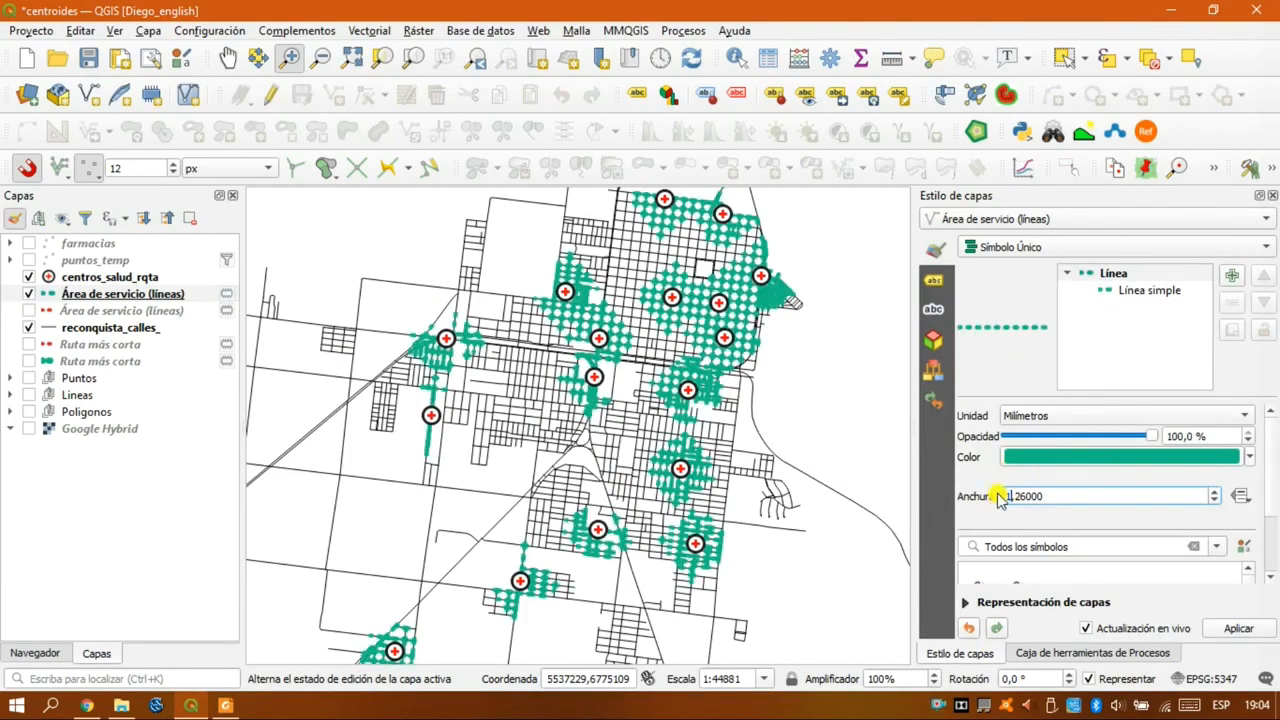
{"action": "key", "text": "BackSpace"}
{"action": "type", "text": "06"}
- Change the service area line colour to a darker green with hue 162°, saturation 93% and value 60%
{"action": "left_click", "coordinate": [1077, 457]}
{"action": "left_click", "coordinate": [1106, 420]}
{"action": "mouse_move", "coordinate": [1106, 420]}
{"action": "left_mouse_down"}
{"action": "mouse_move", "coordinate": [1115, 385]}
{"action": "mouse_move", "coordinate": [1083, 410]}
{"action": "left_mouse_up"}
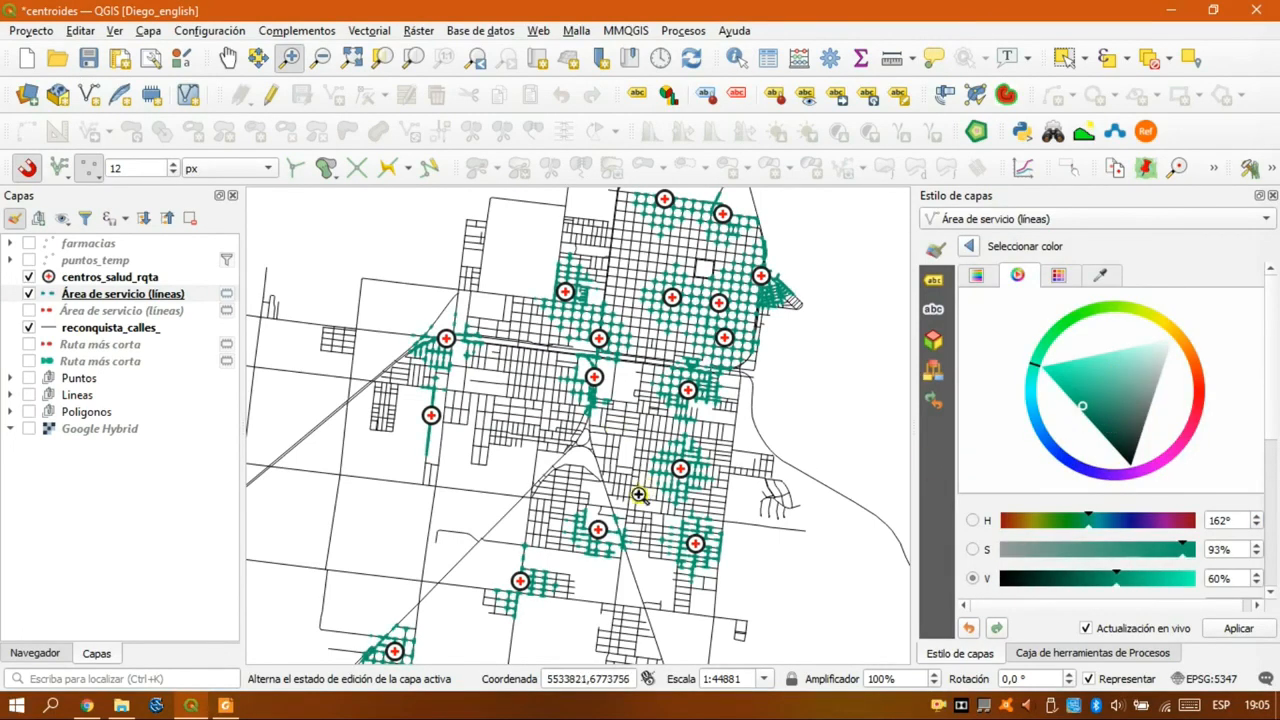
- Zoom to the extent of the health centres' Área de servicio (líneas) layer to view its street coverage
{"action": "scroll", "coordinate": [607, 495], "scroll_direction": "up", "scroll_amount": 1}
{"action": "scroll", "coordinate": [663, 465], "scroll_direction": "down", "scroll_amount": 1}
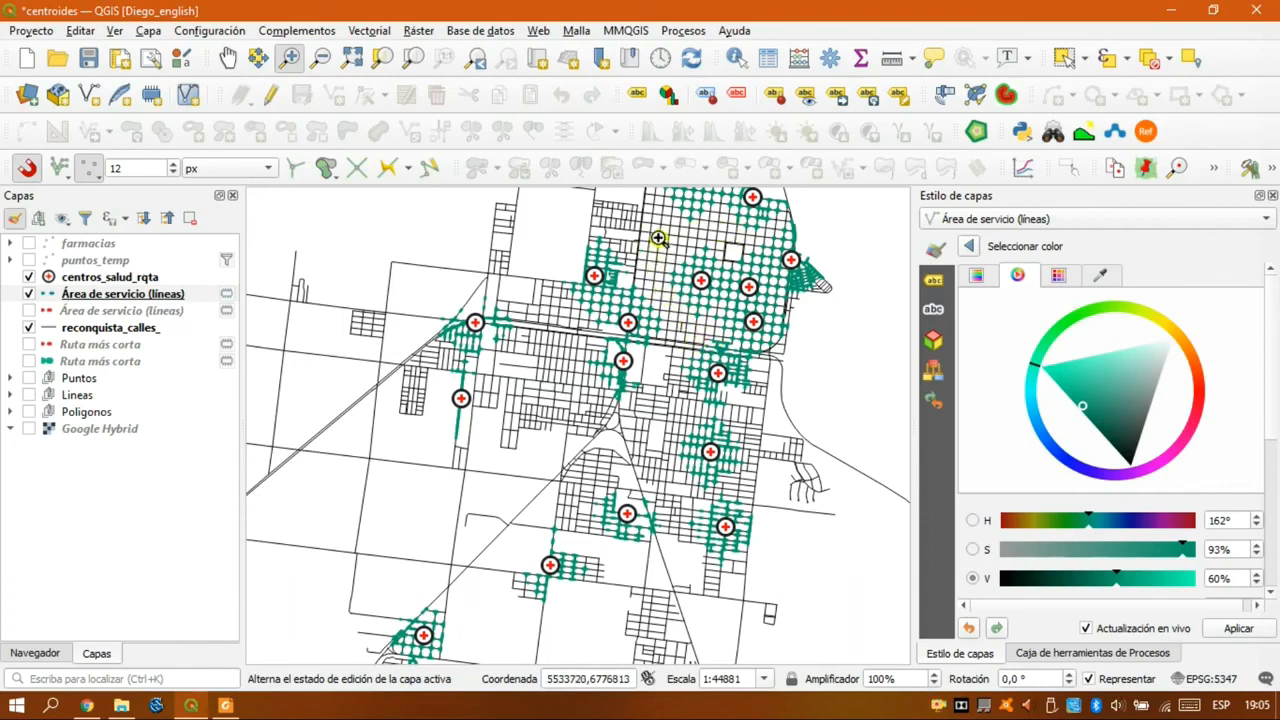
{"action": "left_click", "coordinate": [122, 294]}
{"action": "left_click", "coordinate": [413, 58]}
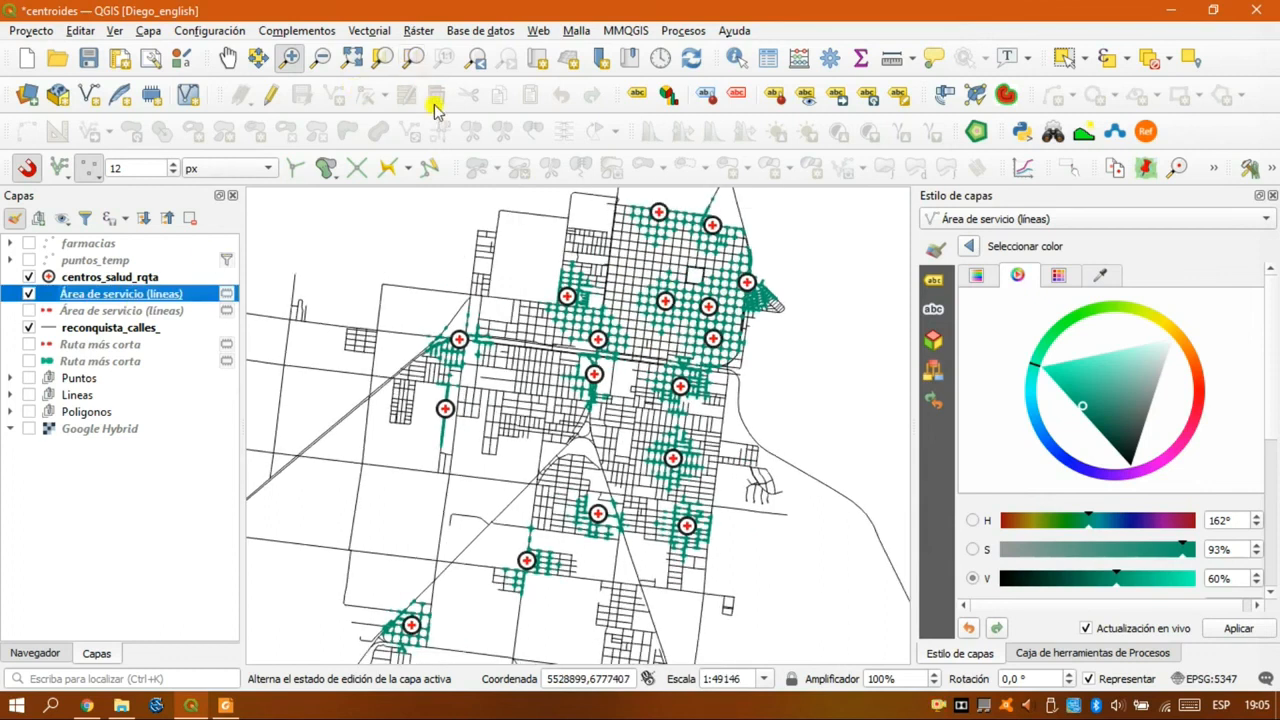